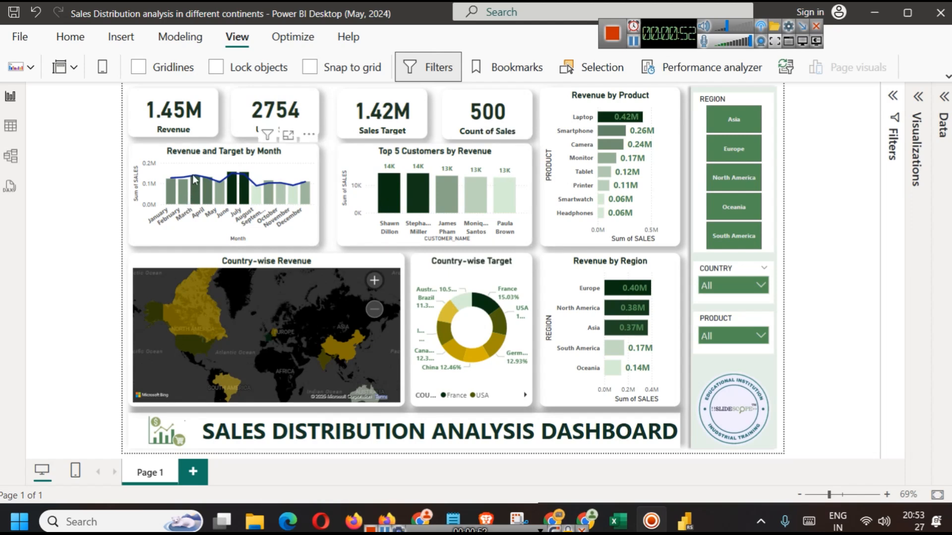
Filter the finished dashboard by Canada with the COUNTRY slicer, and clear that selection again.
mouse_move(194, 180)
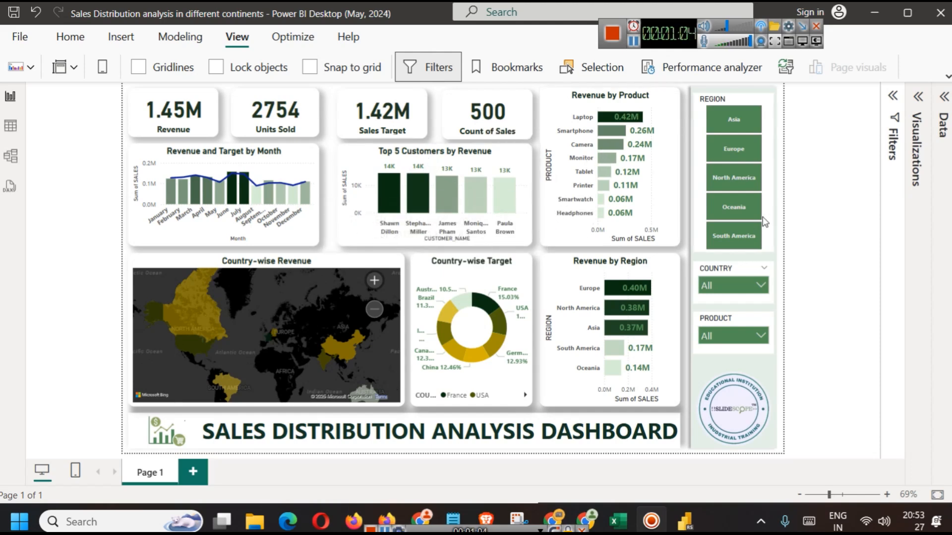
left_click(756, 284)
left_click(734, 216)
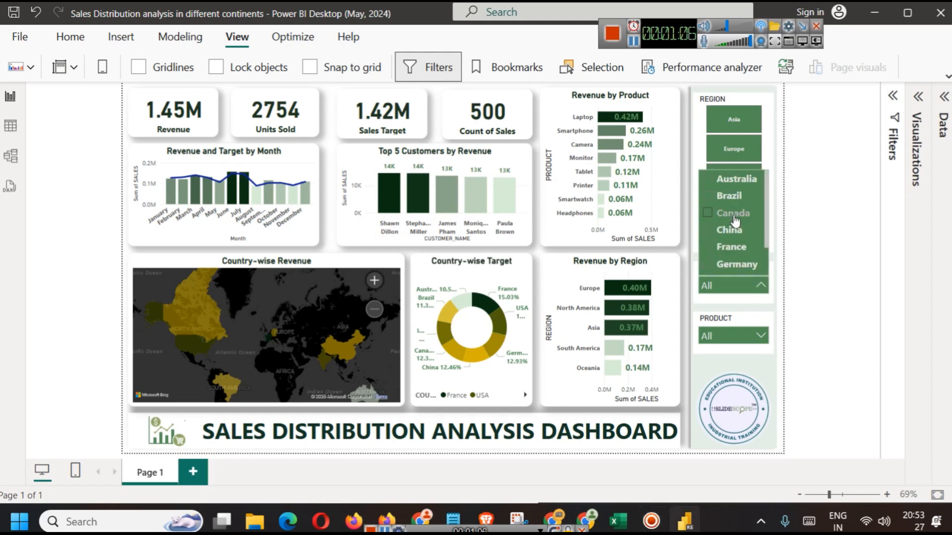
left_click(734, 234)
left_click(737, 217)
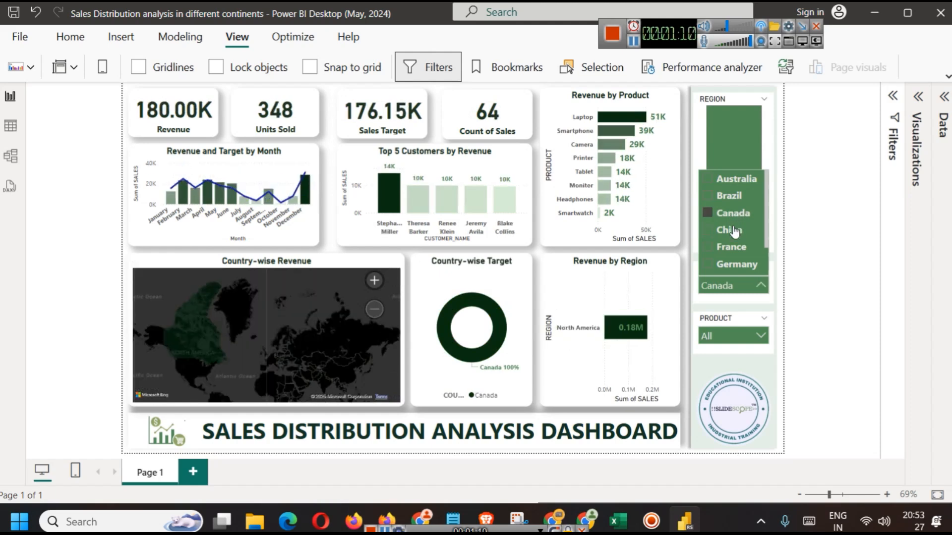
left_click(730, 213)
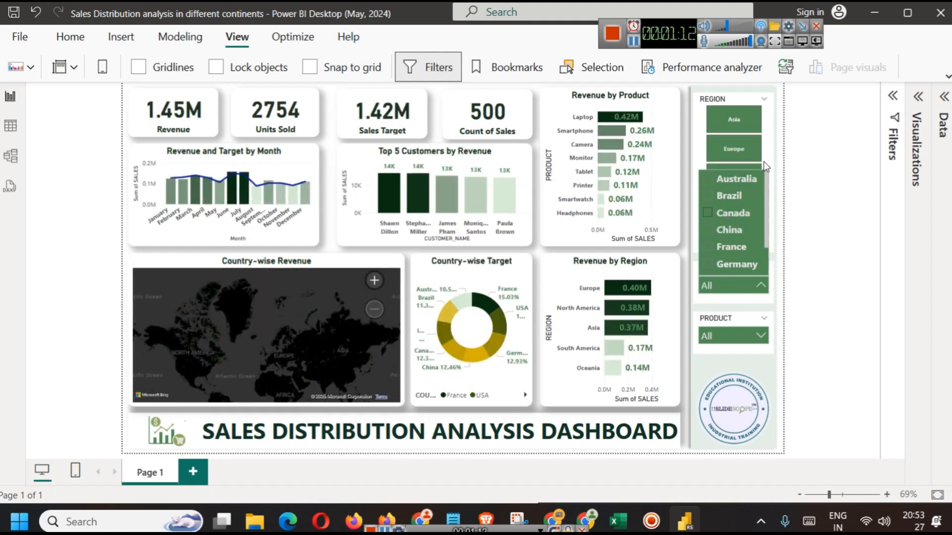
Filter the dashboard by the Europe region, clear the selection, and open the PRODUCT slicer's list.
left_click(750, 154)
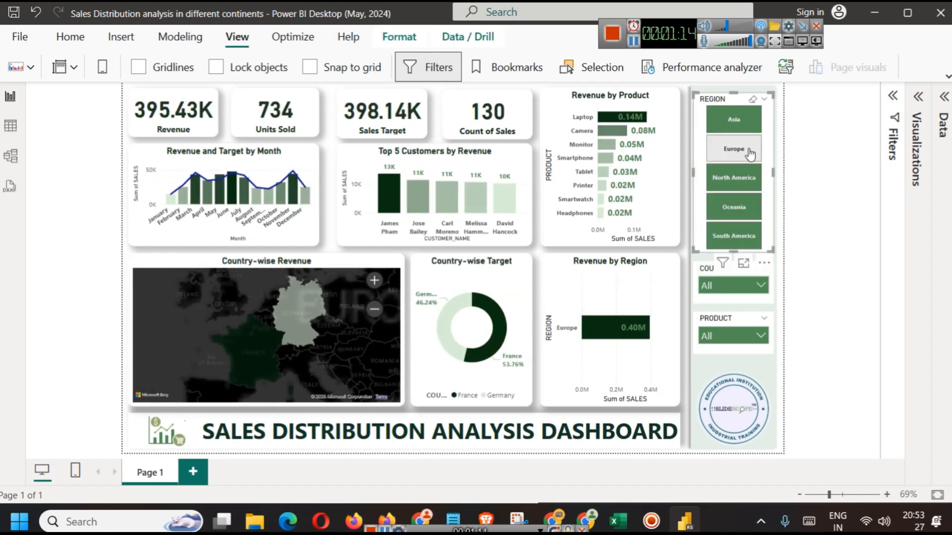
left_click(750, 154)
left_click(743, 335)
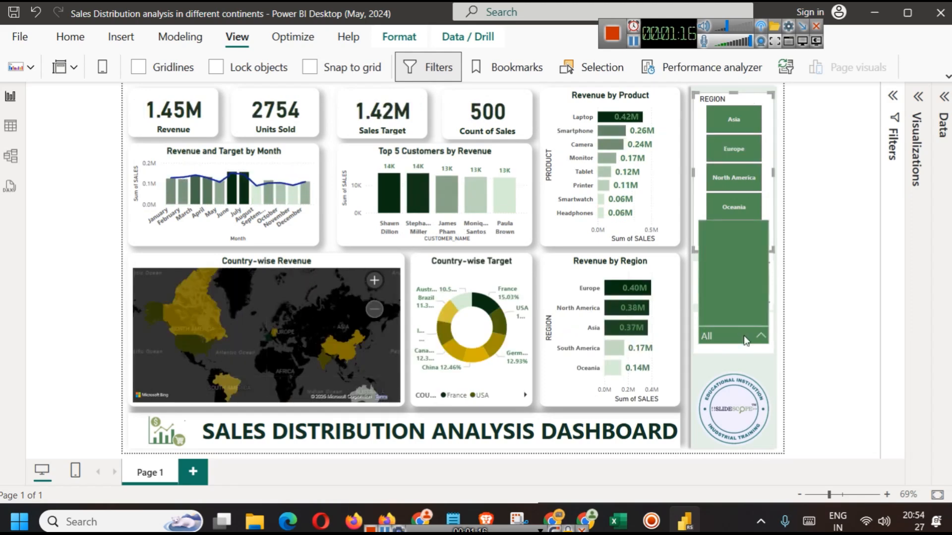
left_click(737, 280)
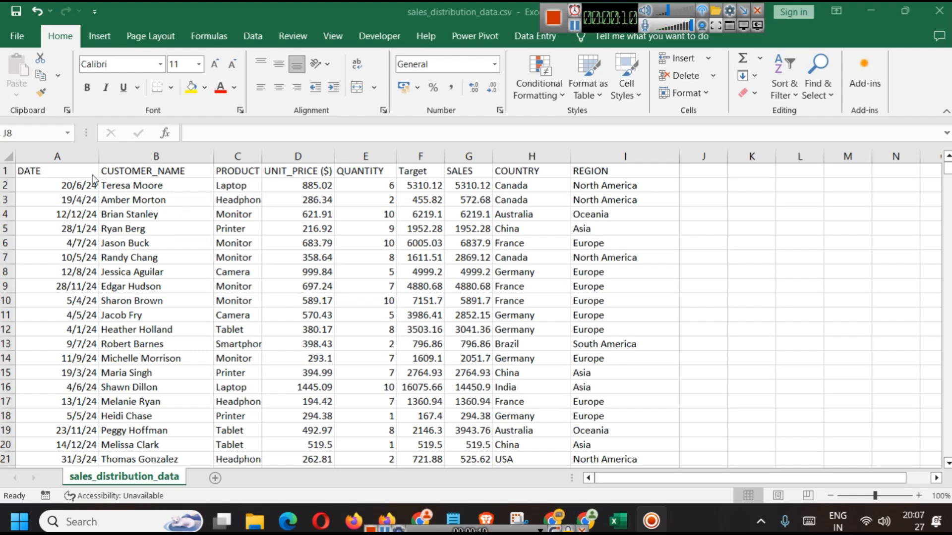
Review the date, customer name and product columns of sales_distribution_data.csv in Excel, and widen the PRODUCT column to fit its entries.
left_click(62, 159)
left_click(173, 155)
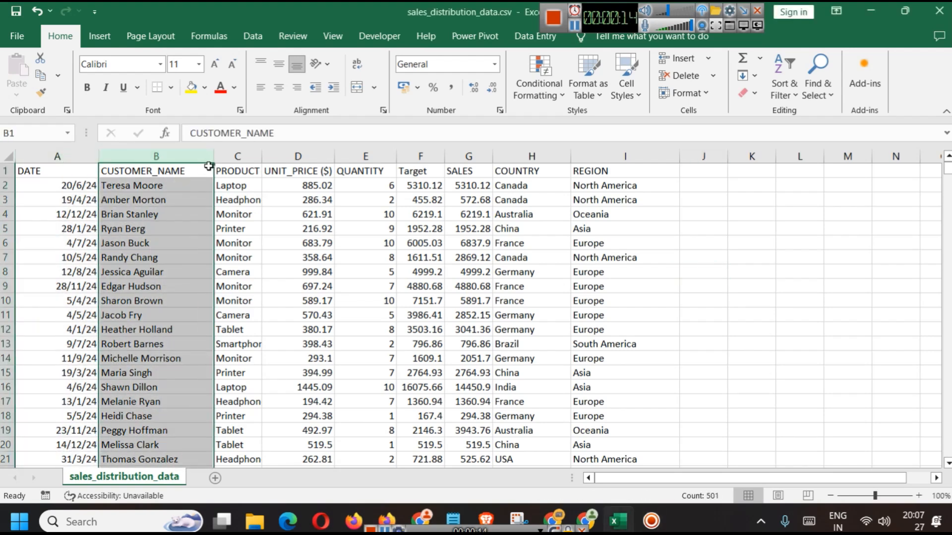
left_click(235, 155)
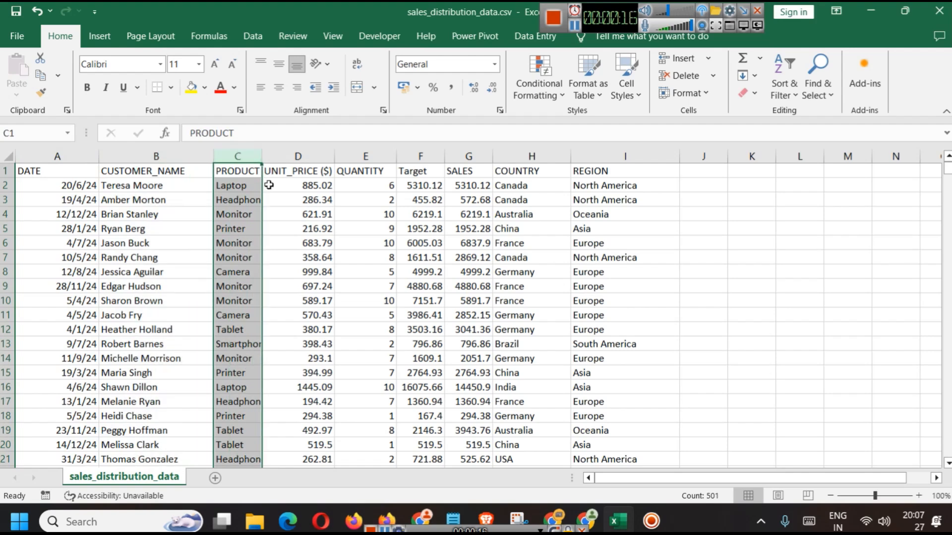
left_click_drag(264, 156, 283, 155)
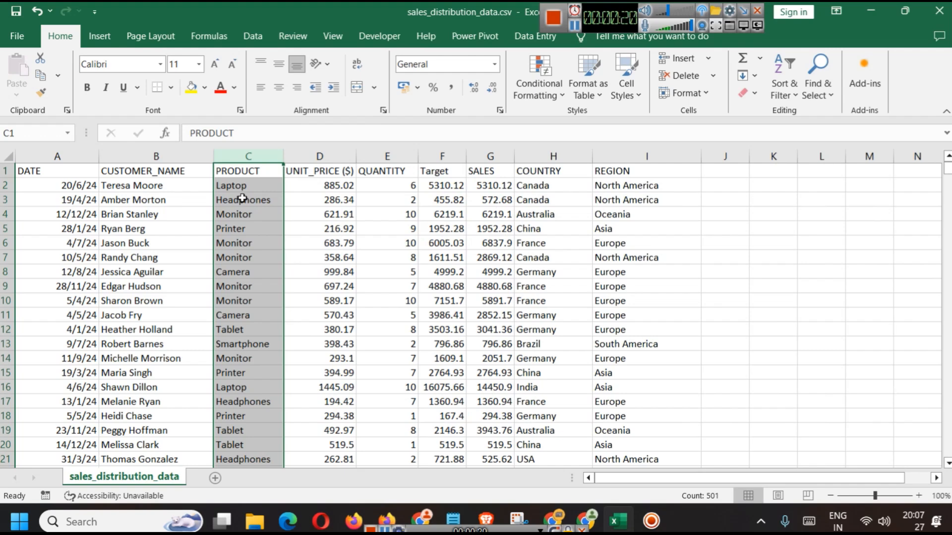
Examine the unit price, quantity, target, sales and country columns, comparing the first record's price and quantity with its sales amount.
left_click(320, 156)
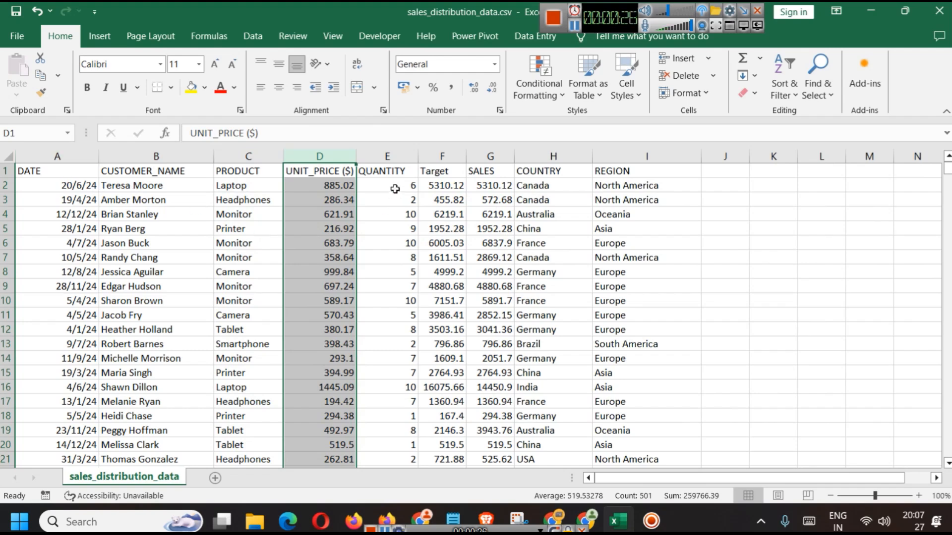
left_click(390, 157)
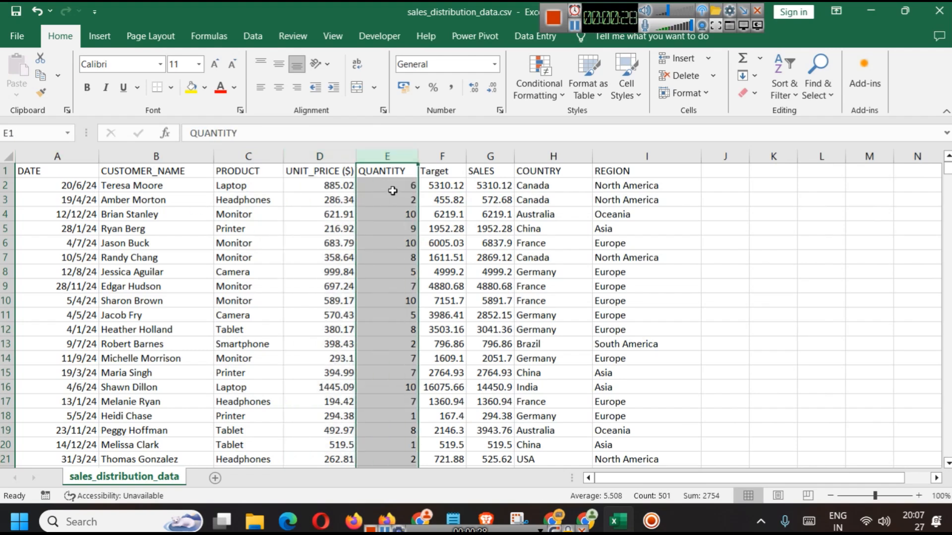
left_click(436, 156)
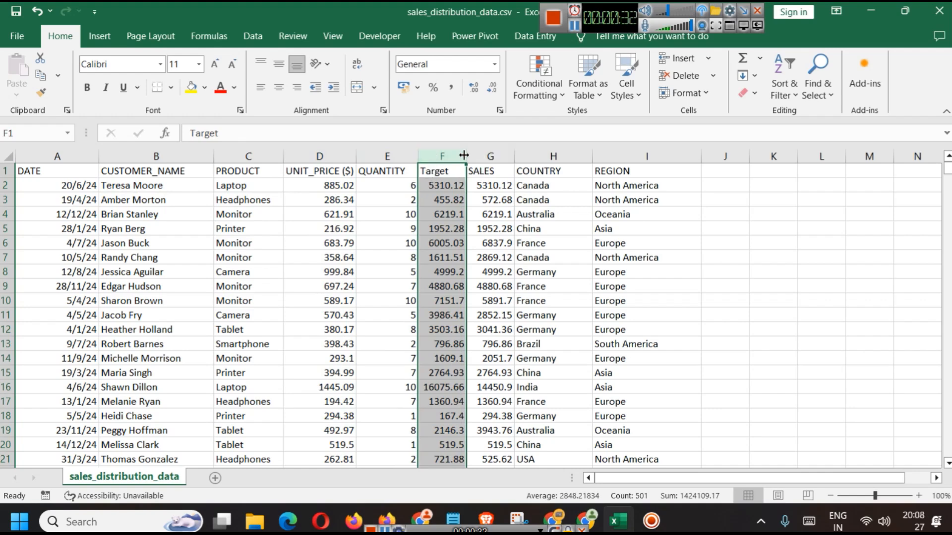
left_click(496, 156)
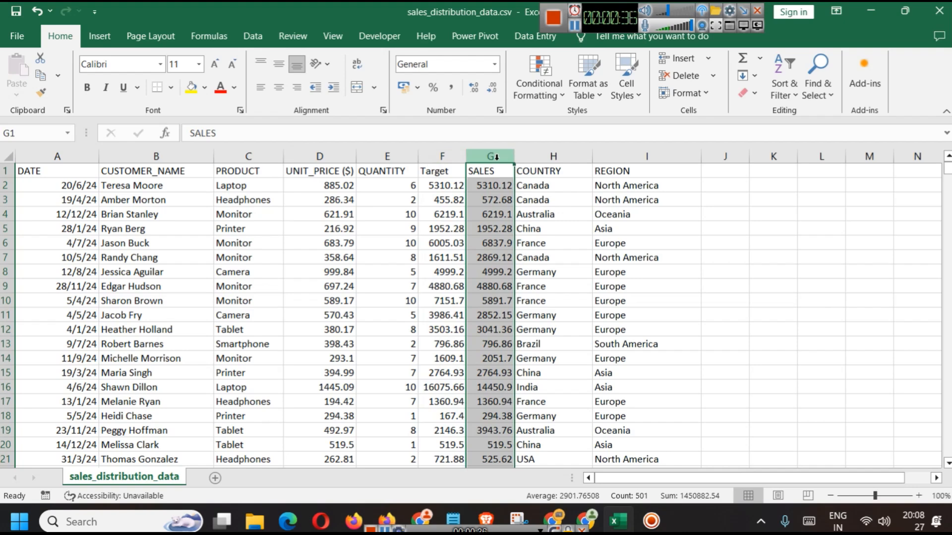
left_click(336, 186)
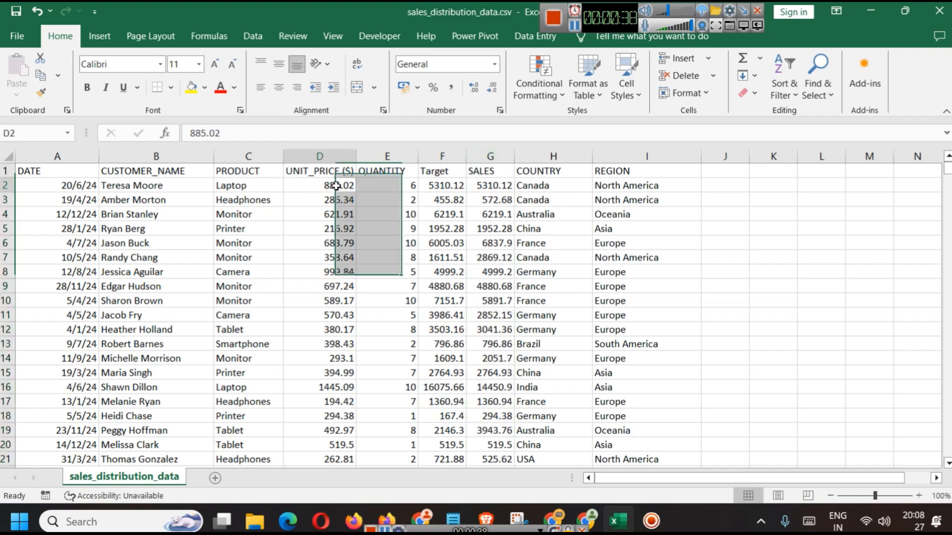
left_click(380, 191, "ctrl")
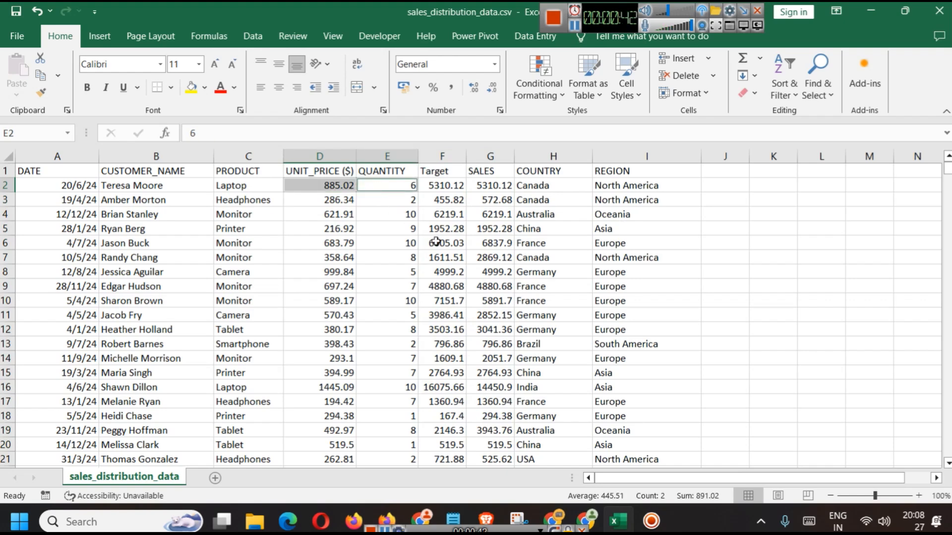
left_click(491, 191)
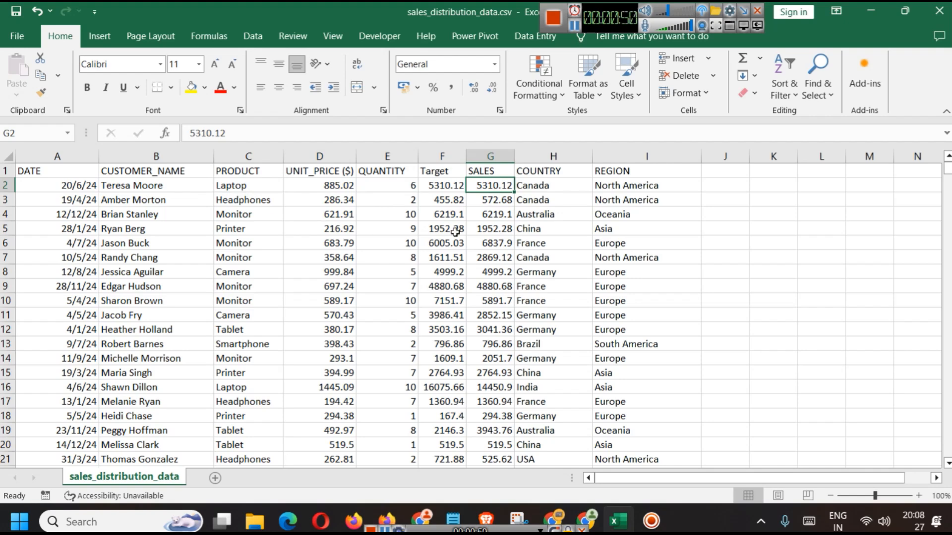
left_click(406, 183)
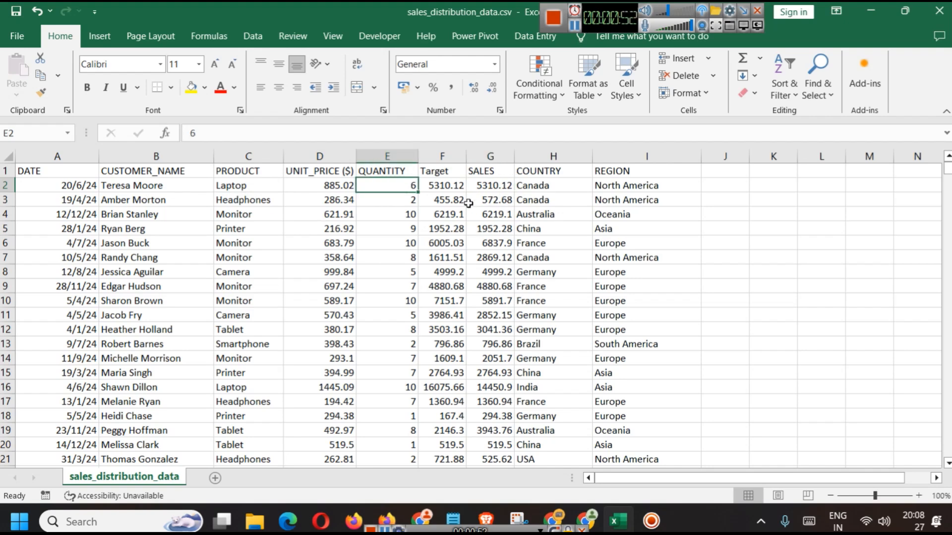
left_click(442, 157)
left_click(490, 156)
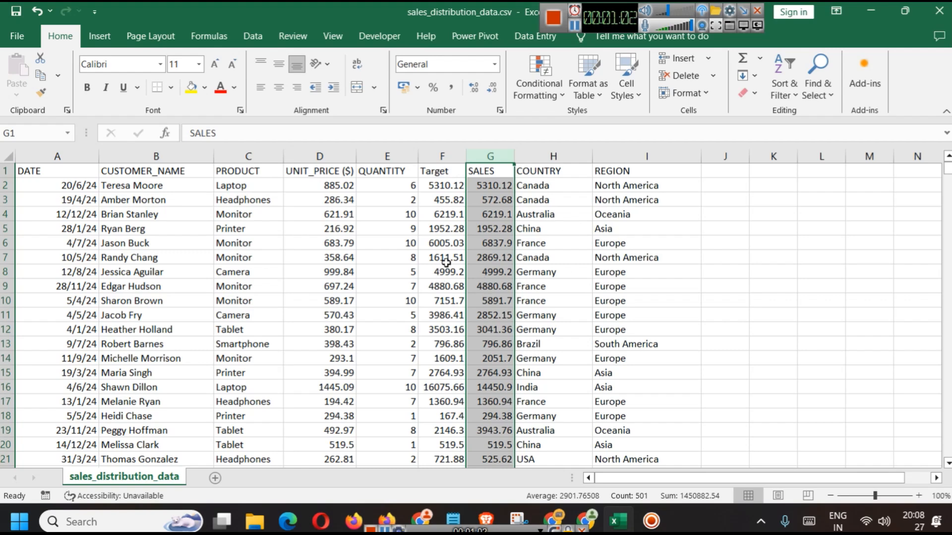
left_click(539, 154)
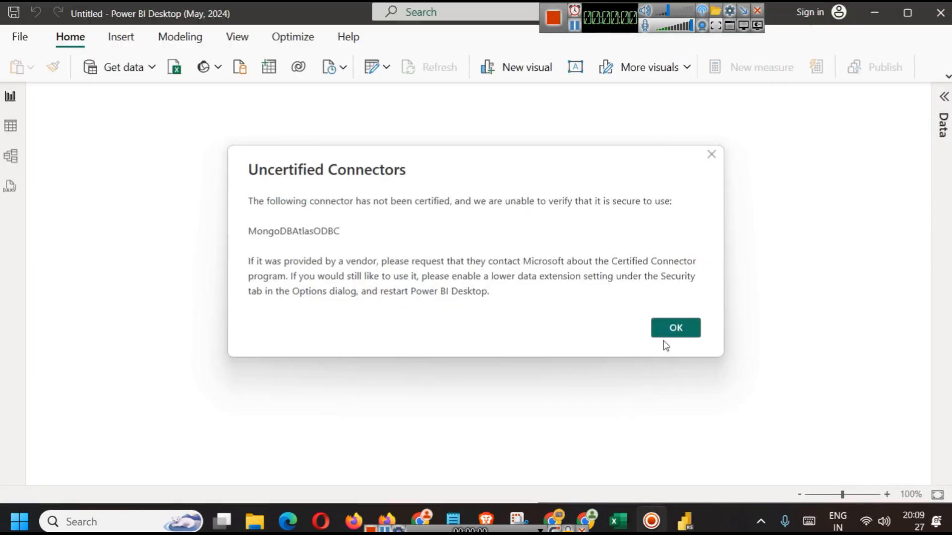
In Power BI Desktop, dismiss the uncertified connectors notice and the start screen, and expand the ribbon of the blank report.
left_click(677, 328)
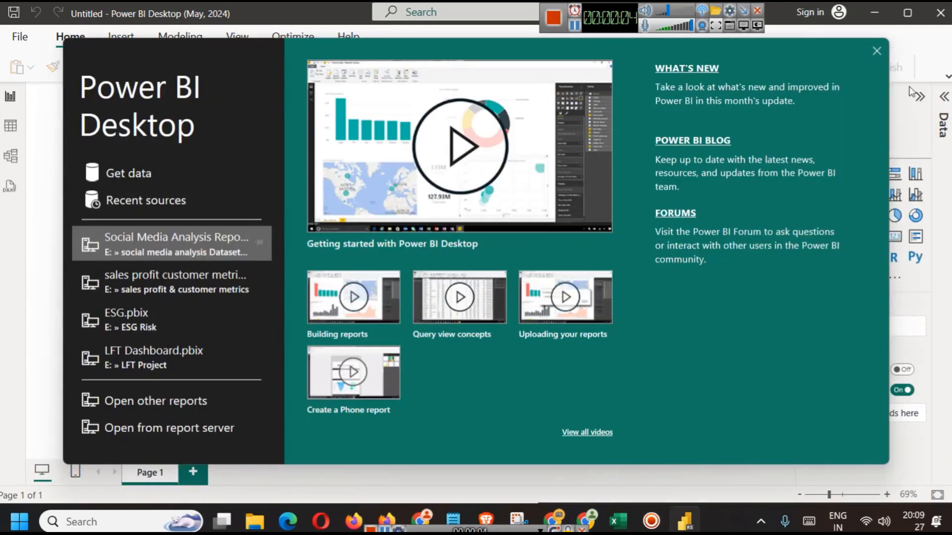
left_click(878, 50)
left_click(948, 78)
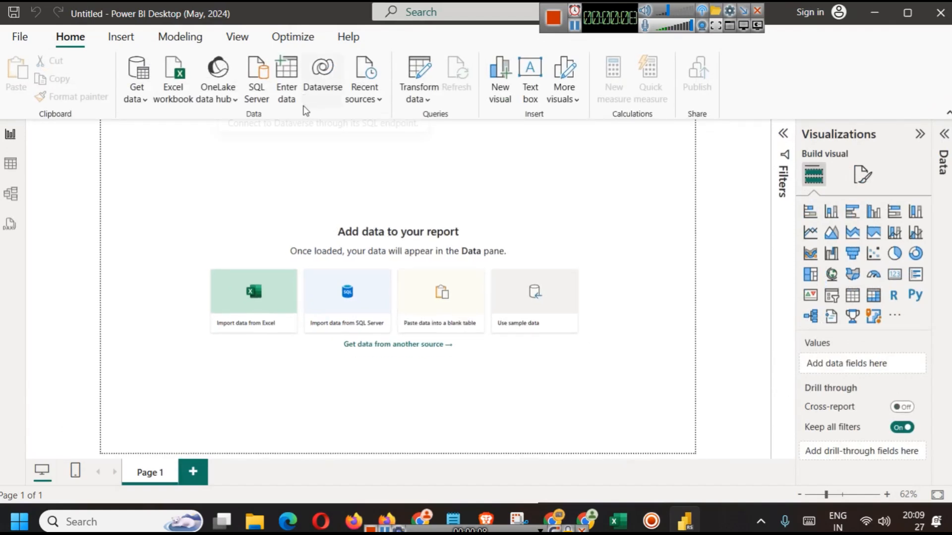
Import sales_distribution_data.csv as a Text/CSV source and open it for transformation in the Power Query Editor.
left_click(142, 101)
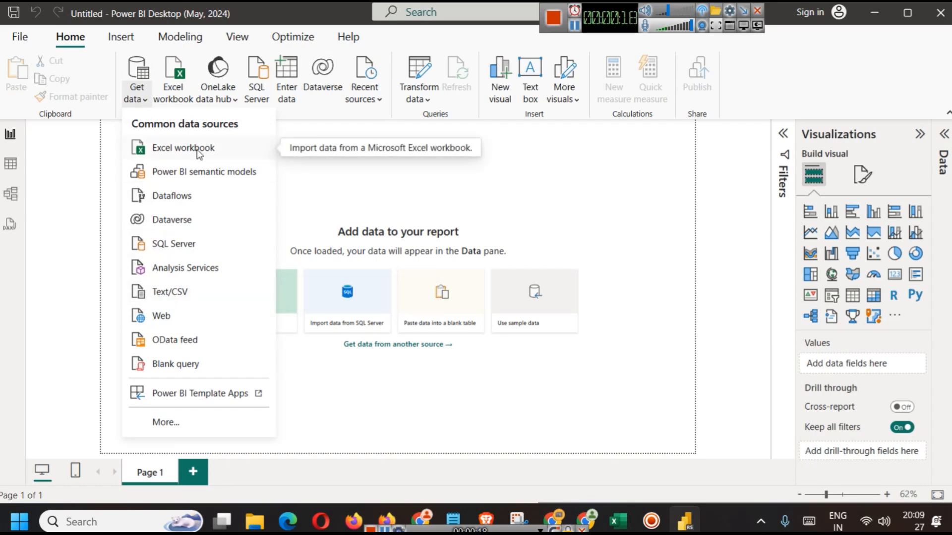
left_click(194, 298)
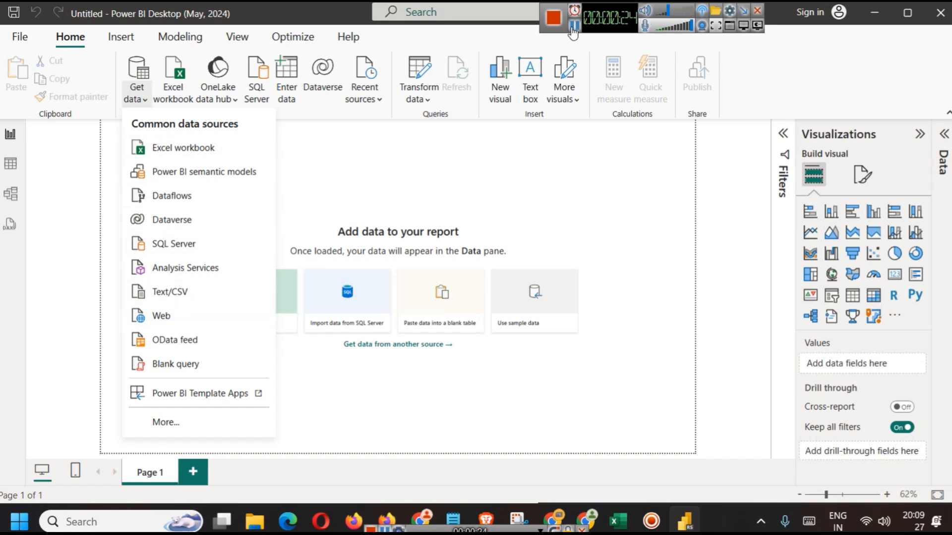
left_click(135, 122)
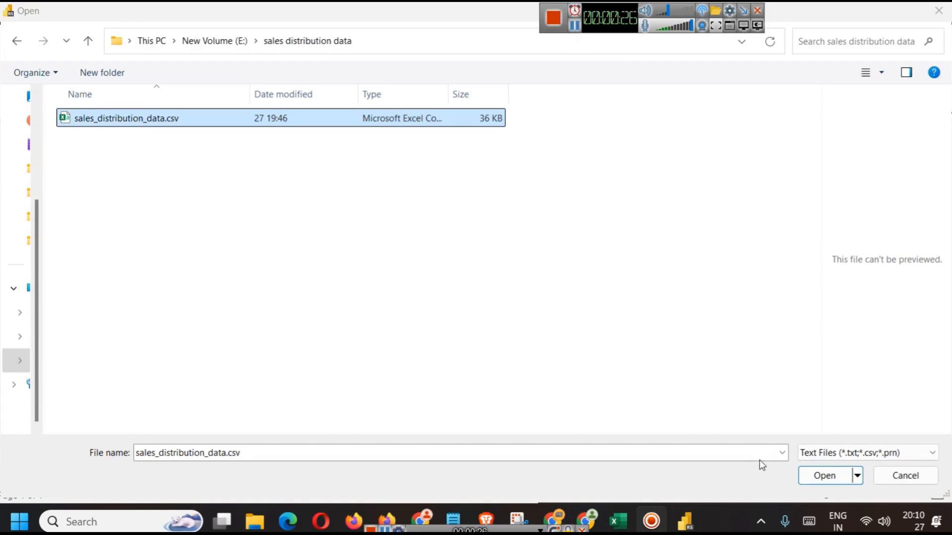
left_click(817, 477)
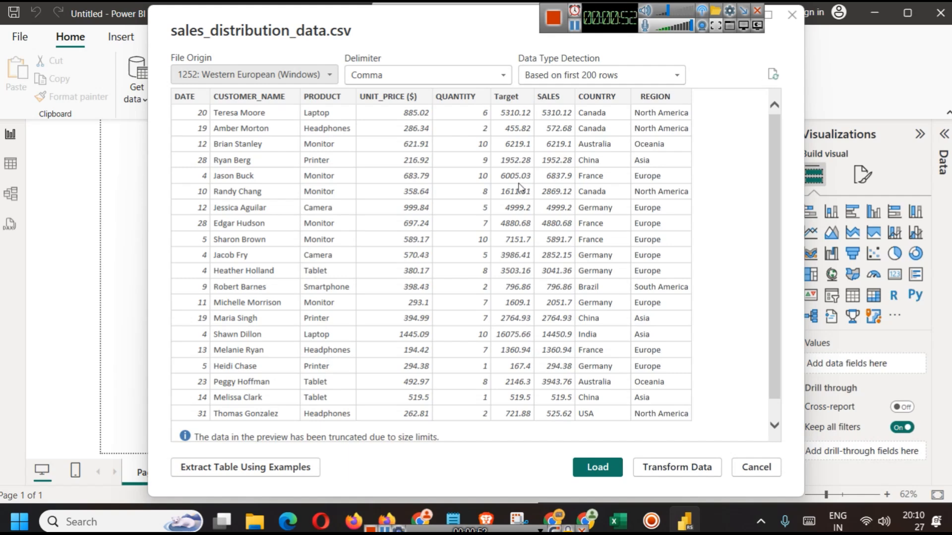
left_click(686, 463)
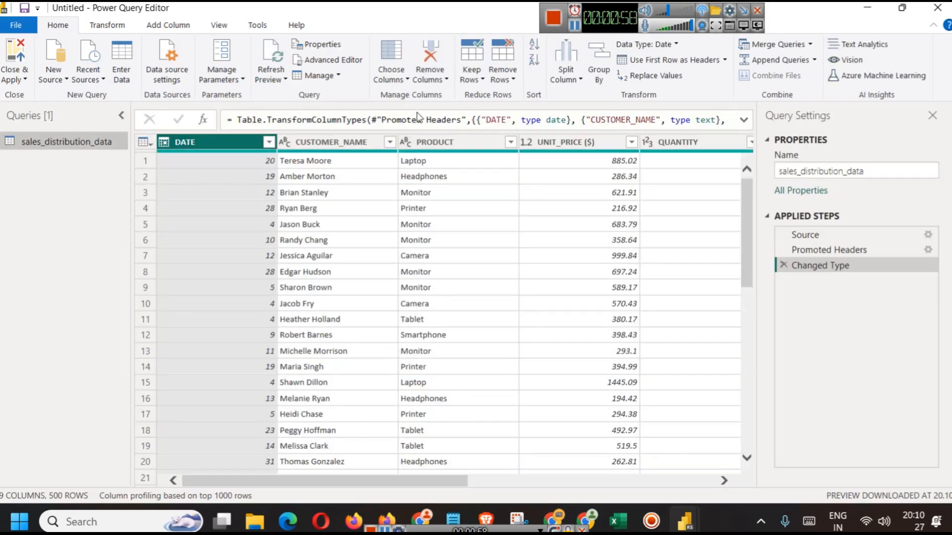
Add an index column starting from 1 to the sales_distribution_data query and check its numbering.
left_click(169, 26)
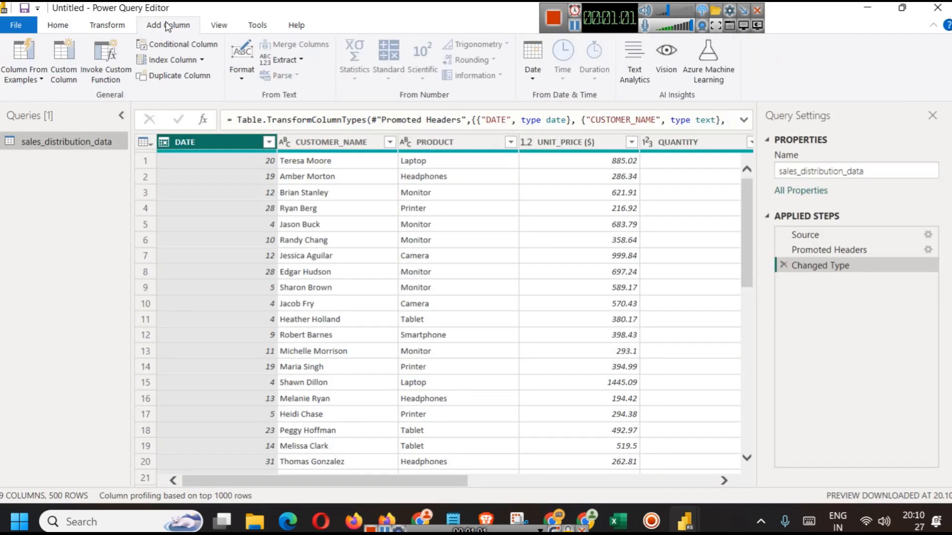
left_click(201, 59)
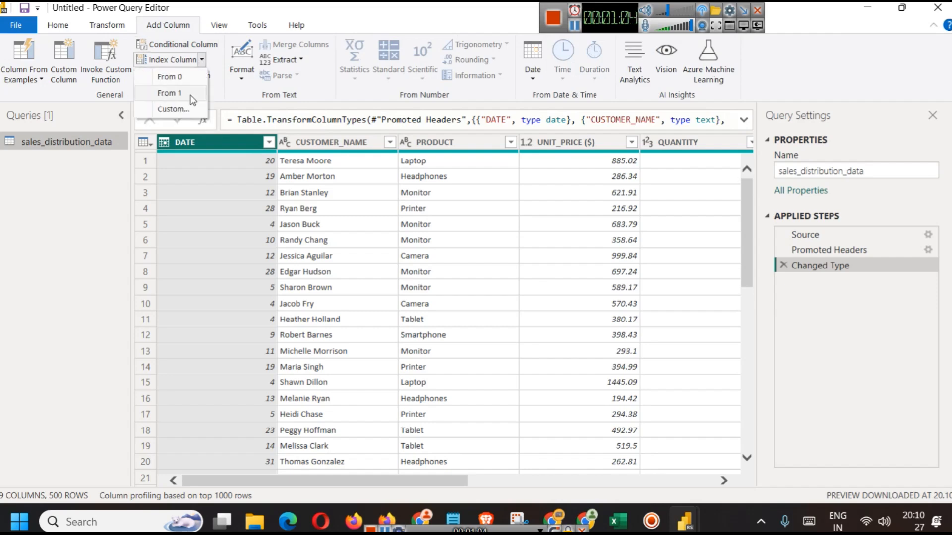
left_click(168, 93)
left_click_drag(750, 211, 759, 162)
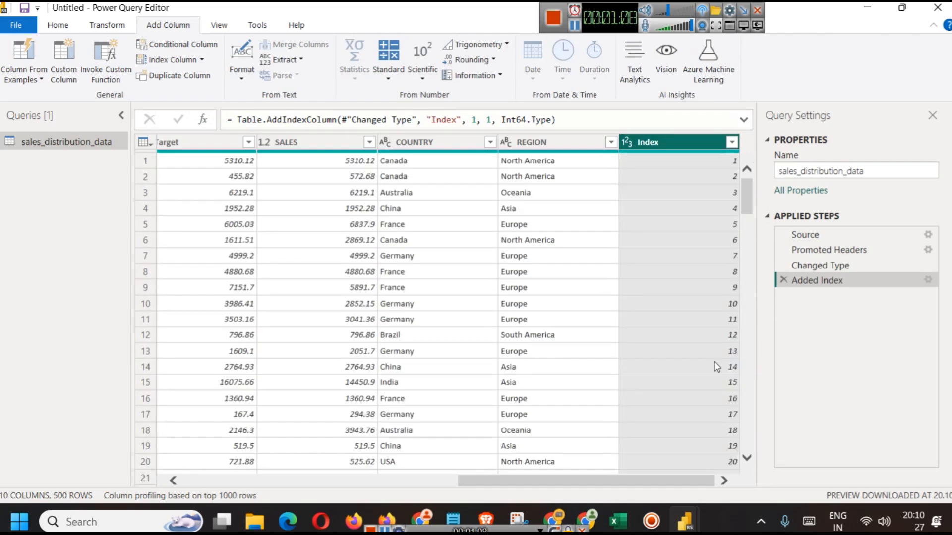
left_click_drag(688, 475, 673, 440)
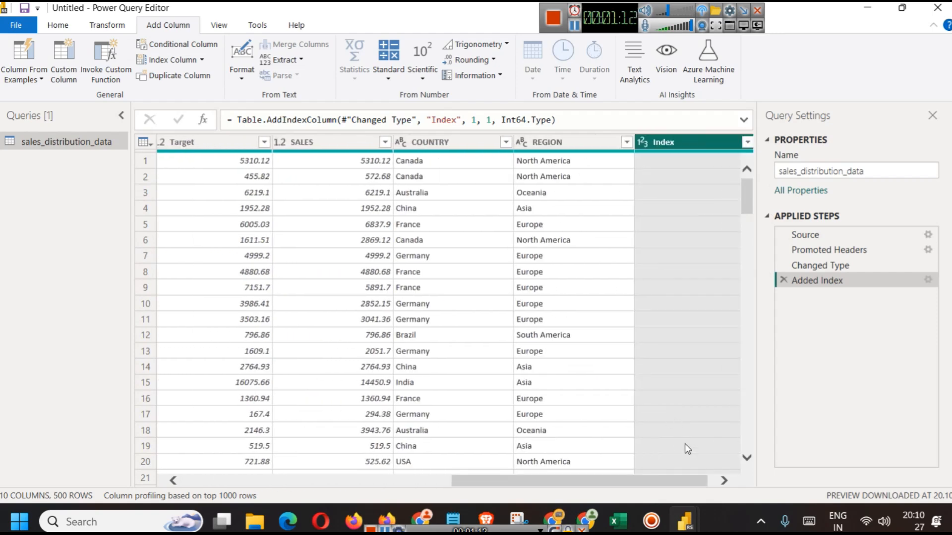
left_click(721, 480)
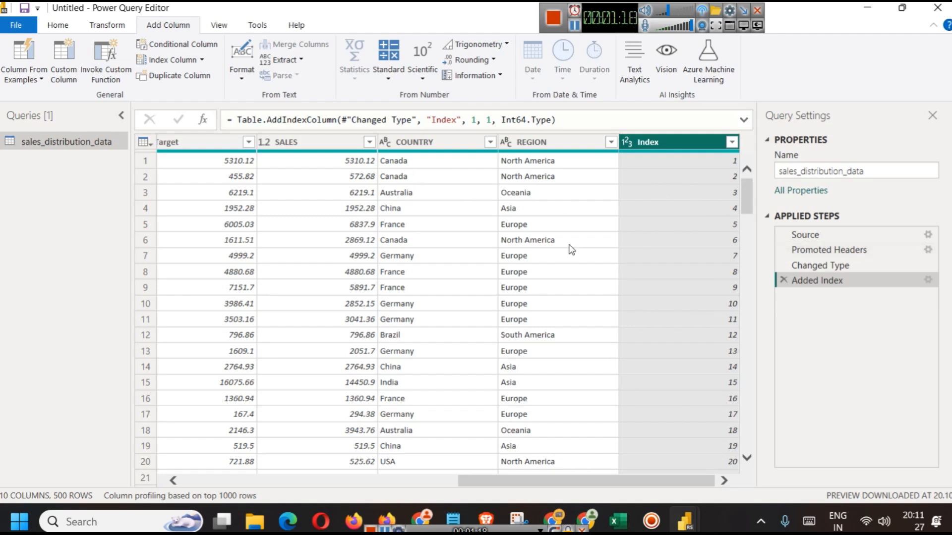
Close the query editor applying the changes to the report, and collapse the Visualizations pane.
left_click(58, 25)
left_click(25, 79)
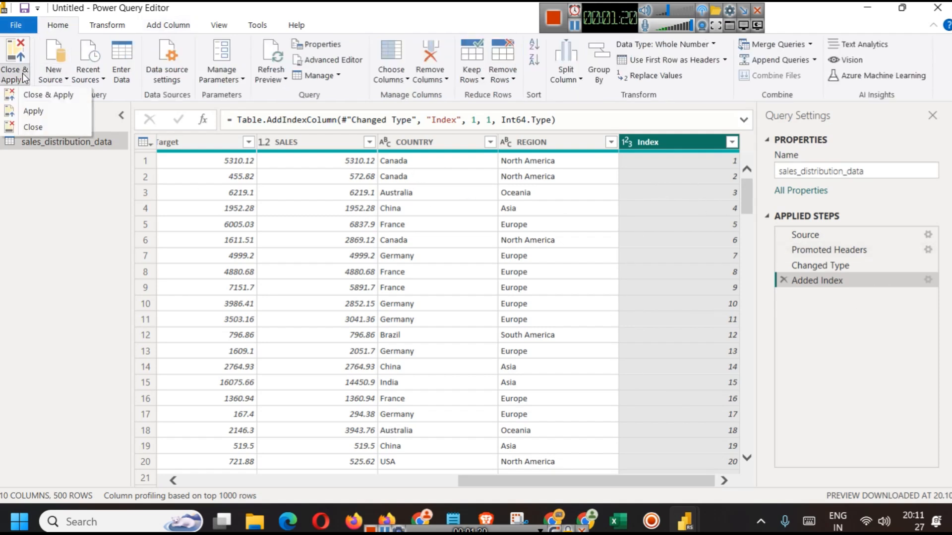
left_click(41, 96)
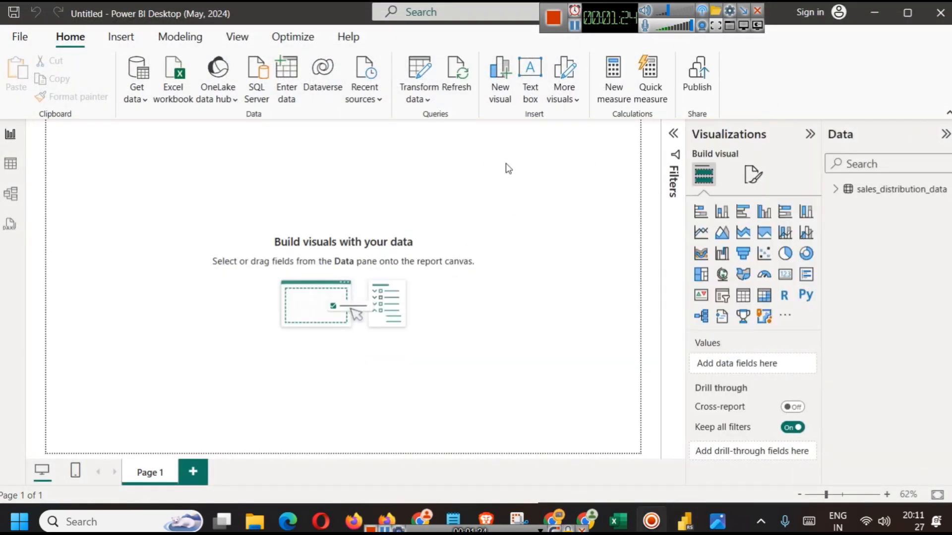
left_click(810, 134)
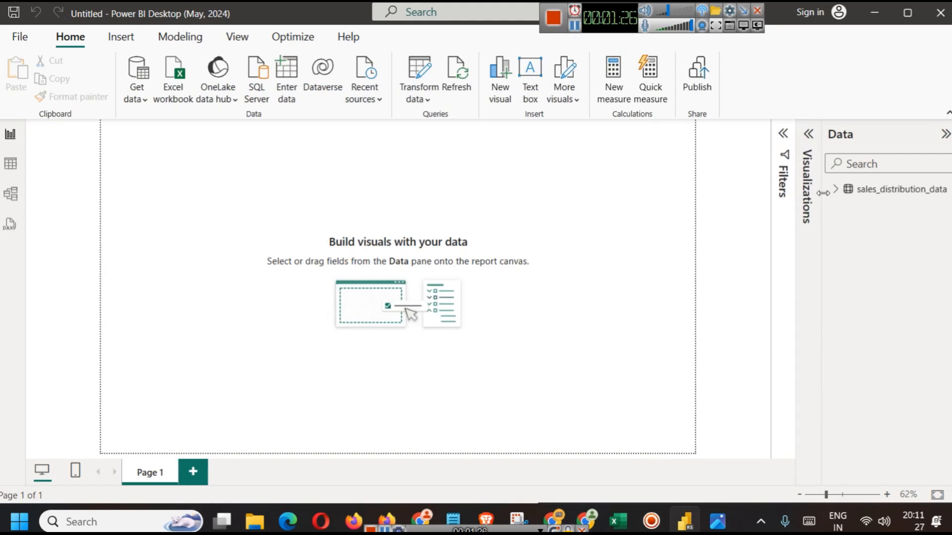
Add a text box reading SALES DISTRIBUTION ANALYSIS DASHBOARD and fit it as a low, wide strip along the report page's bottom edge.
left_click(529, 75)
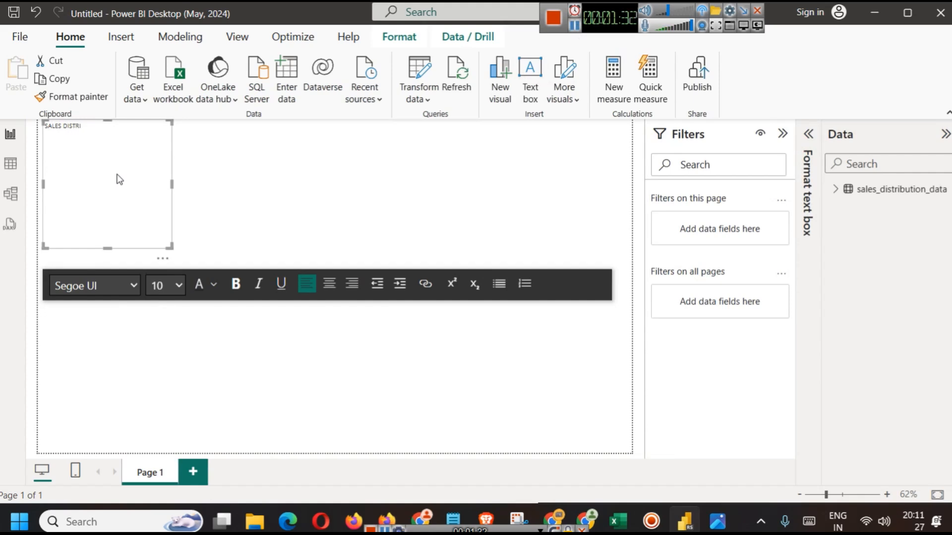
type("SALES DISTRIBUTION ANALYSIS DASHBOARD")
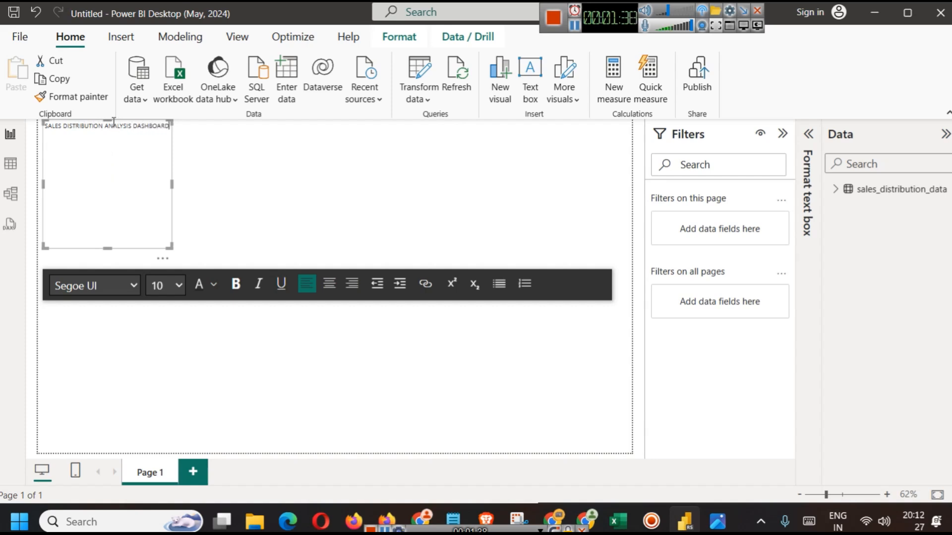
left_click_drag(105, 119, 108, 219)
left_click_drag(171, 246, 627, 458)
left_click_drag(335, 219, 340, 419)
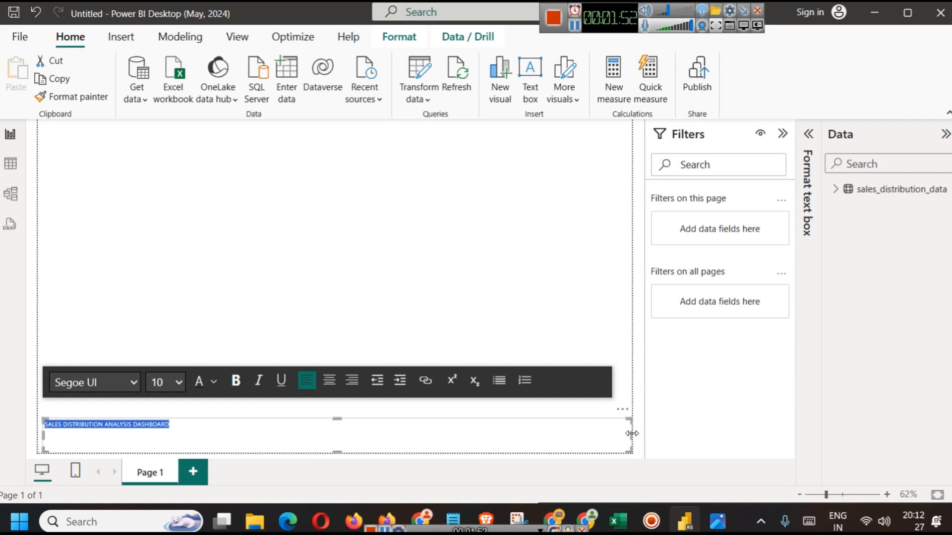
left_click_drag(632, 433, 594, 440)
left_click_drag(532, 440, 539, 437)
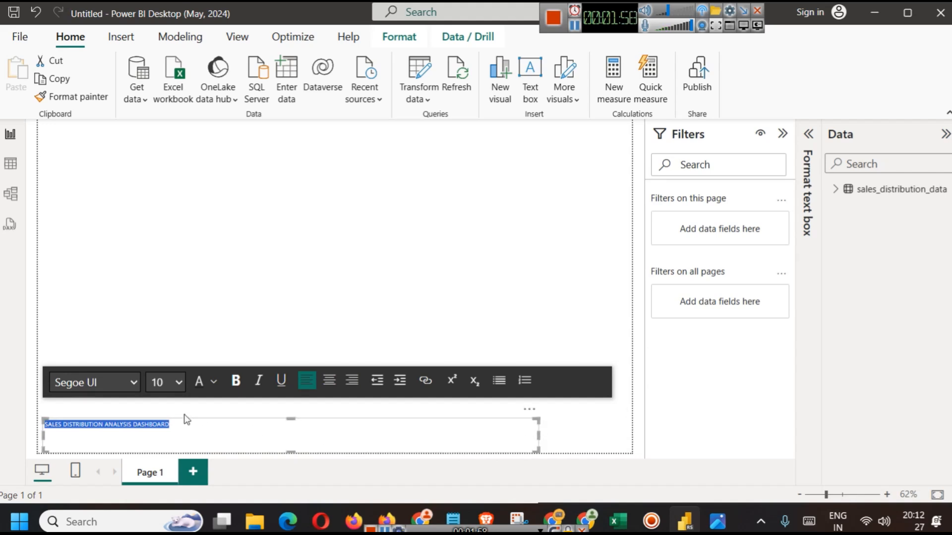
Format the dashboard title text in the darkest red theme colour, bold, centred, at font size 32.
left_click(213, 381)
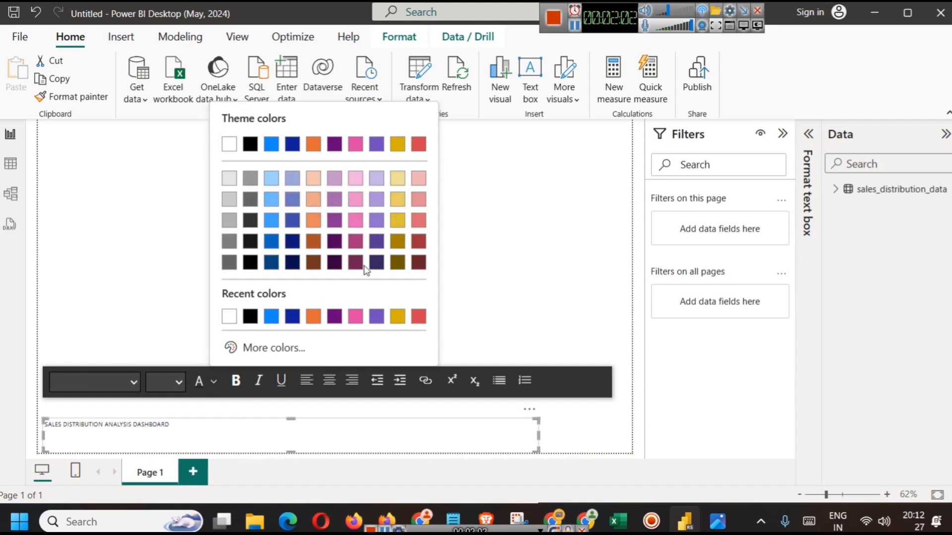
left_click(420, 264)
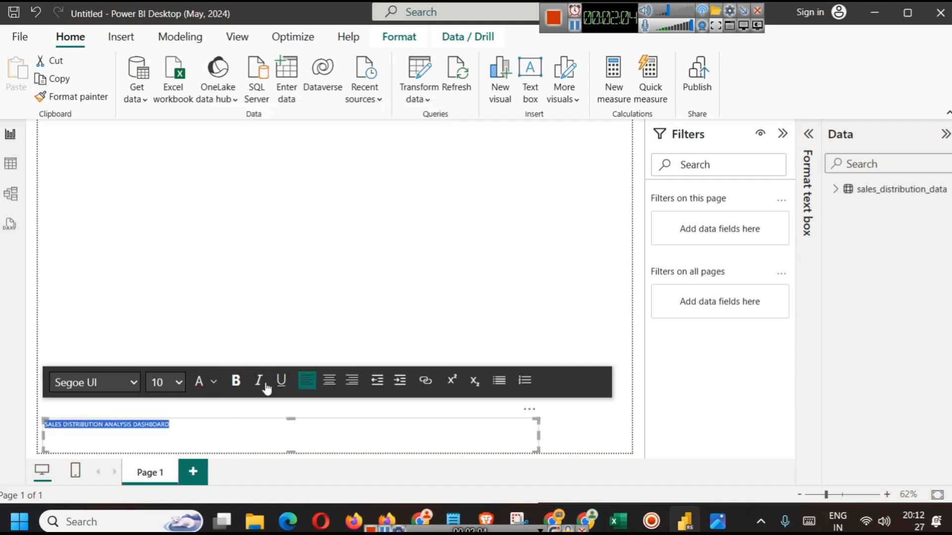
left_click(236, 381)
left_click(220, 435)
key("ctrl+a")
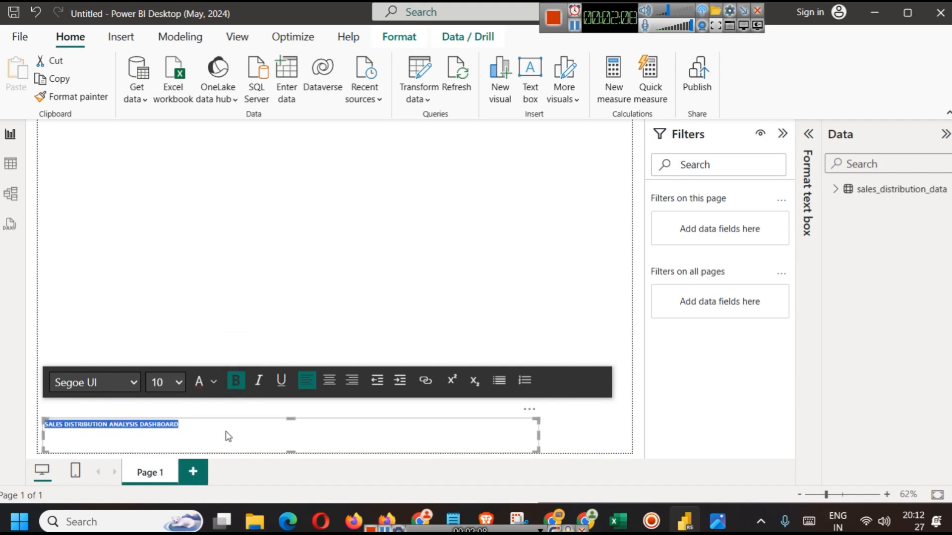
left_click(329, 380)
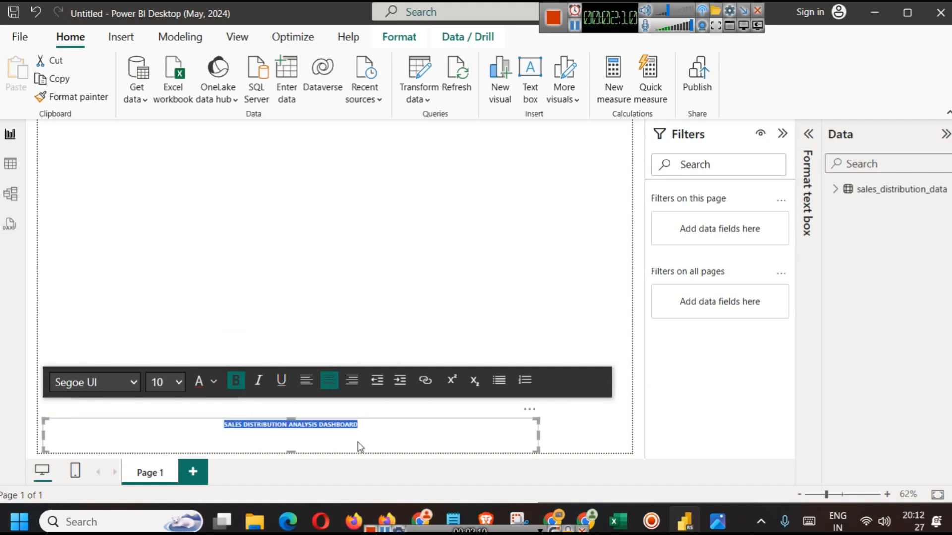
left_click(179, 382)
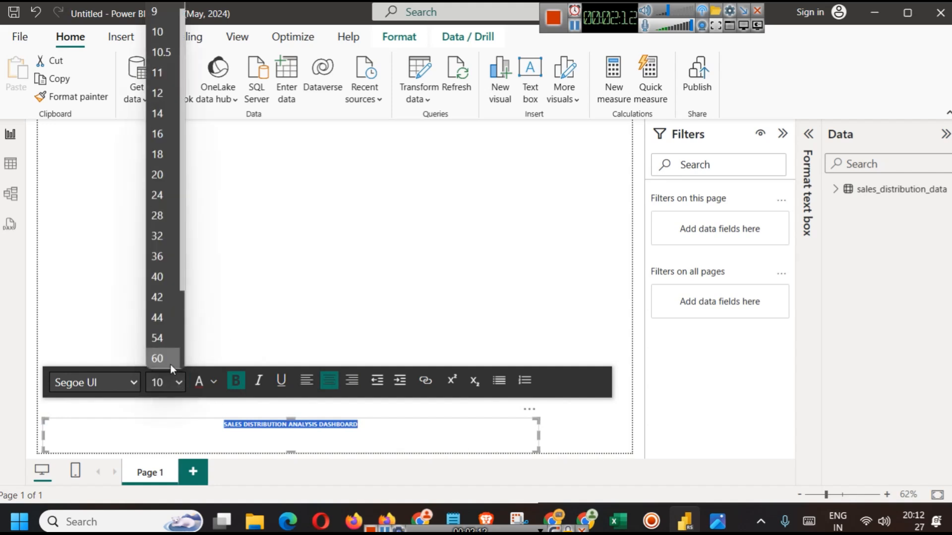
left_click(157, 236)
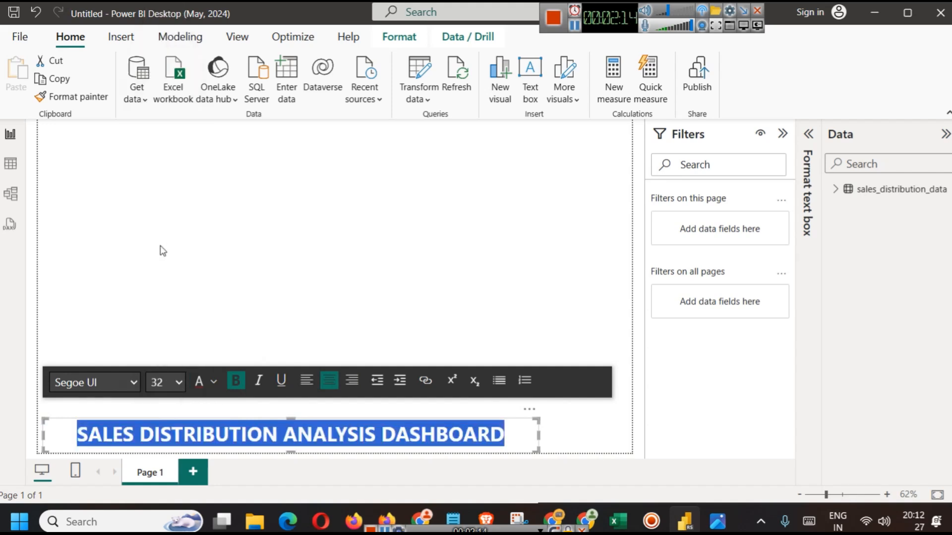
Reduce the title text box's height slightly and right-align the title within it.
left_click(461, 446)
left_click_drag(290, 419, 291, 422)
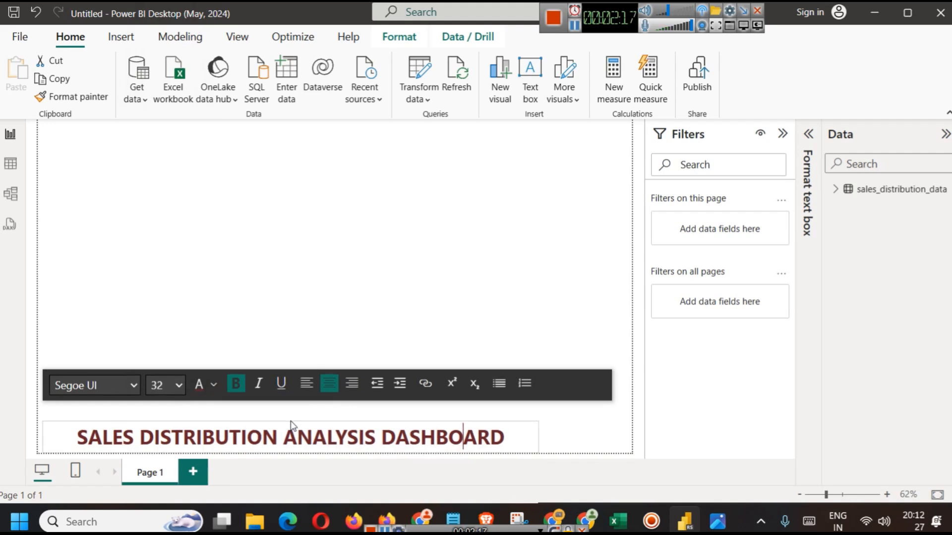
left_click(77, 433)
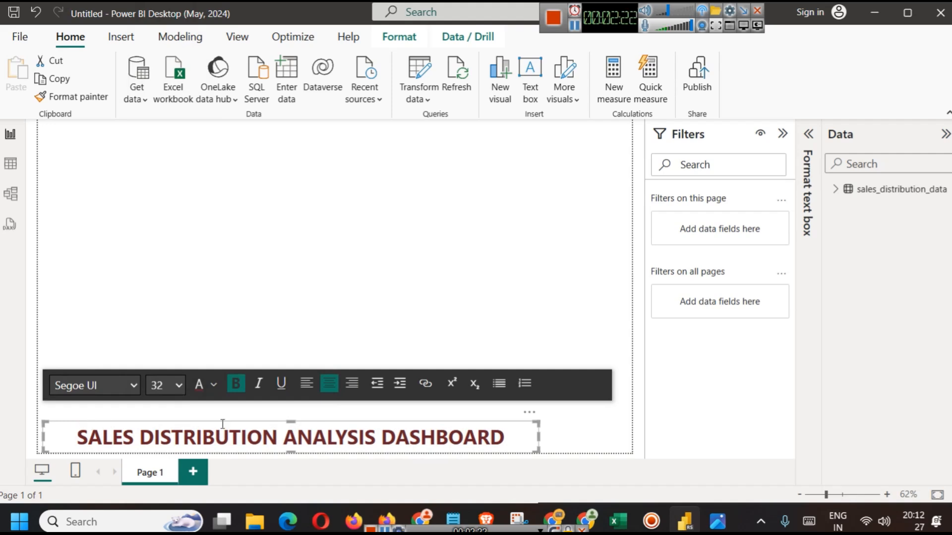
left_click(356, 388)
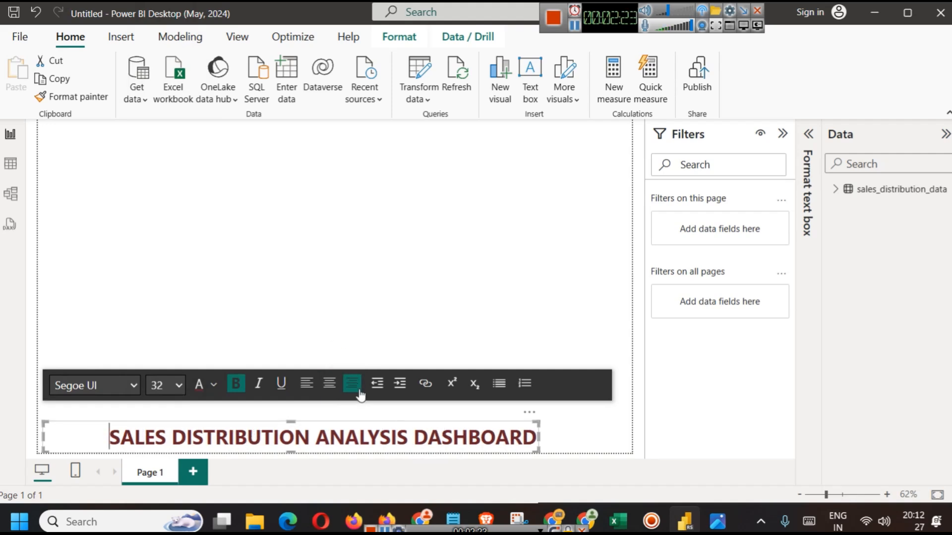
left_click(558, 436)
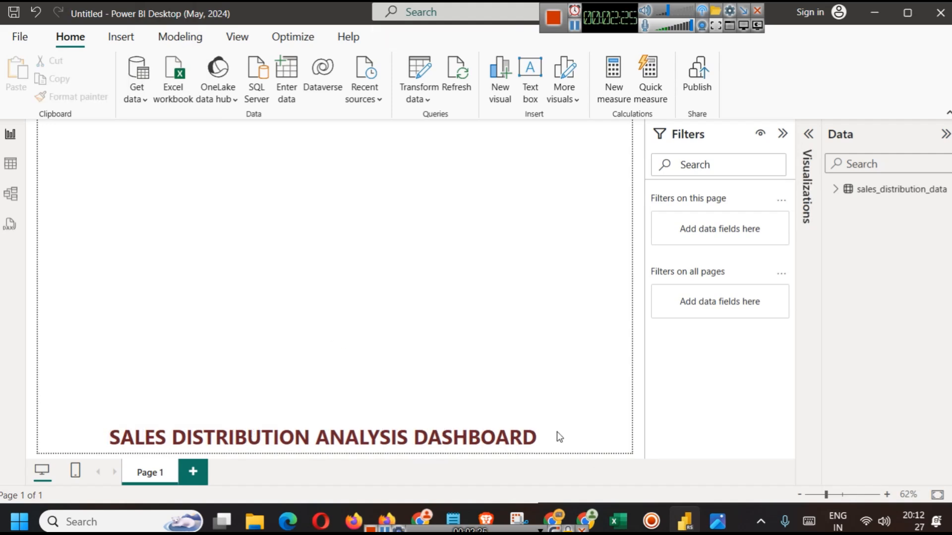
Turn on a shadow for the title text box and set the shadow position to Top right.
left_click(166, 439)
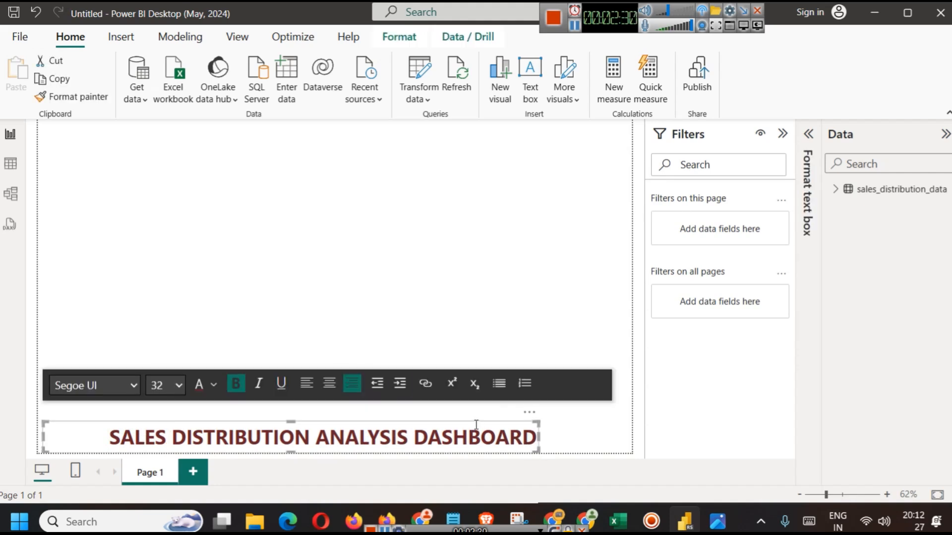
left_click(808, 133)
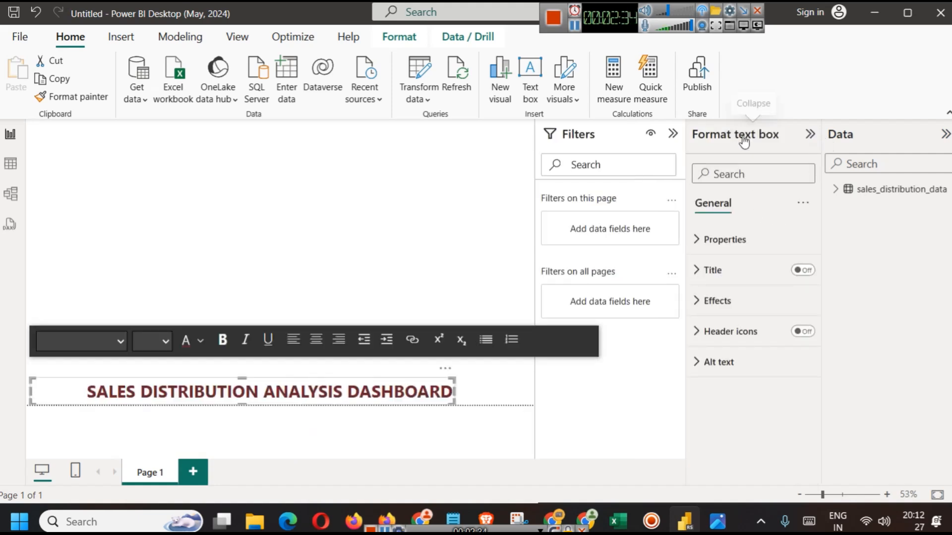
left_click(743, 312)
scroll(740, 338, "down", 2)
left_click(796, 421)
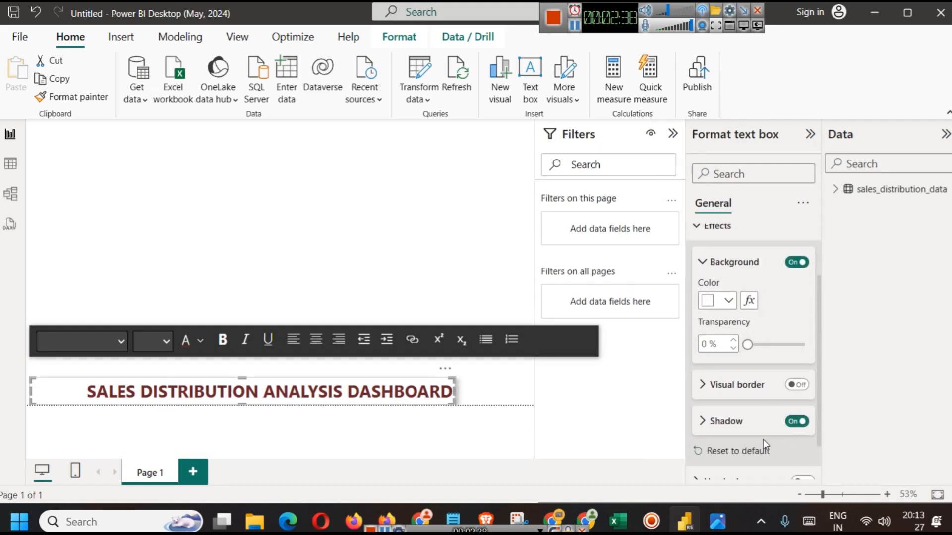
left_click(724, 421)
scroll(739, 401, "down", 4)
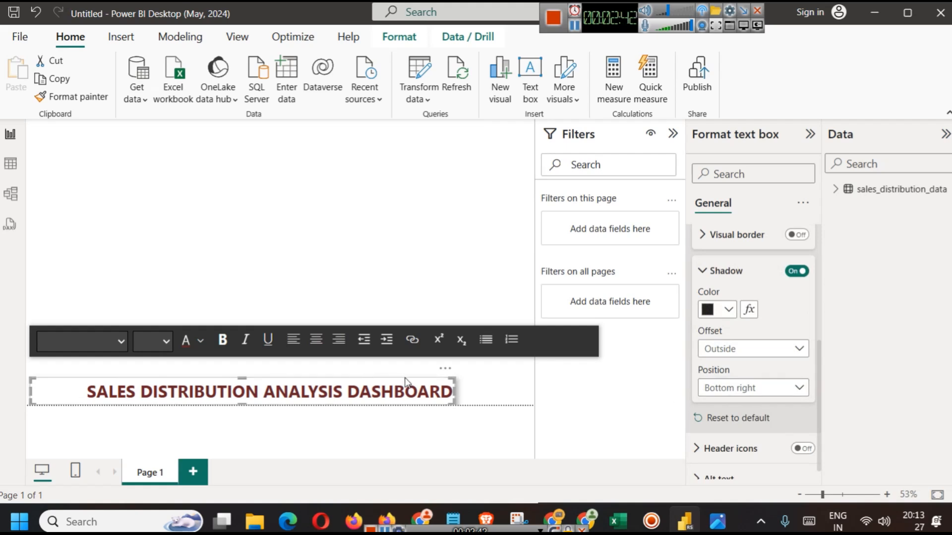
left_click(744, 396)
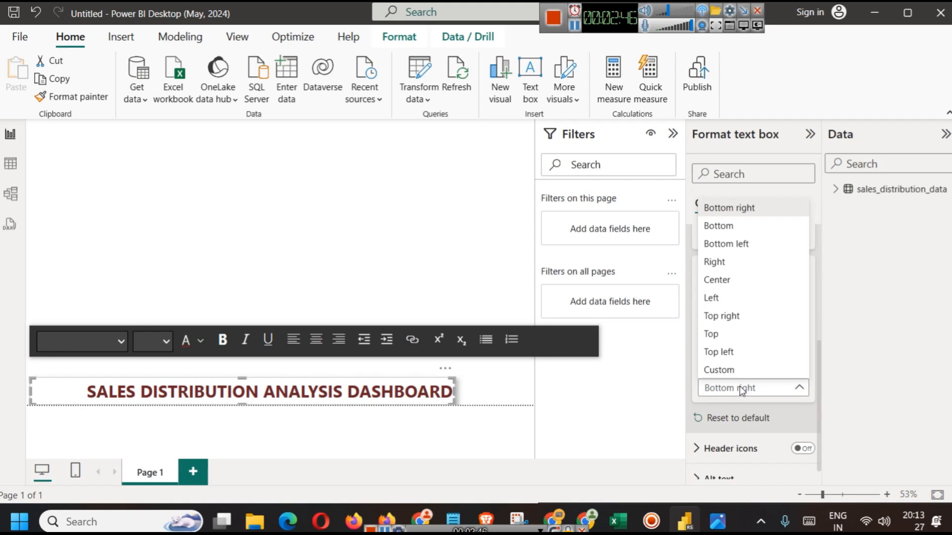
left_click(735, 318)
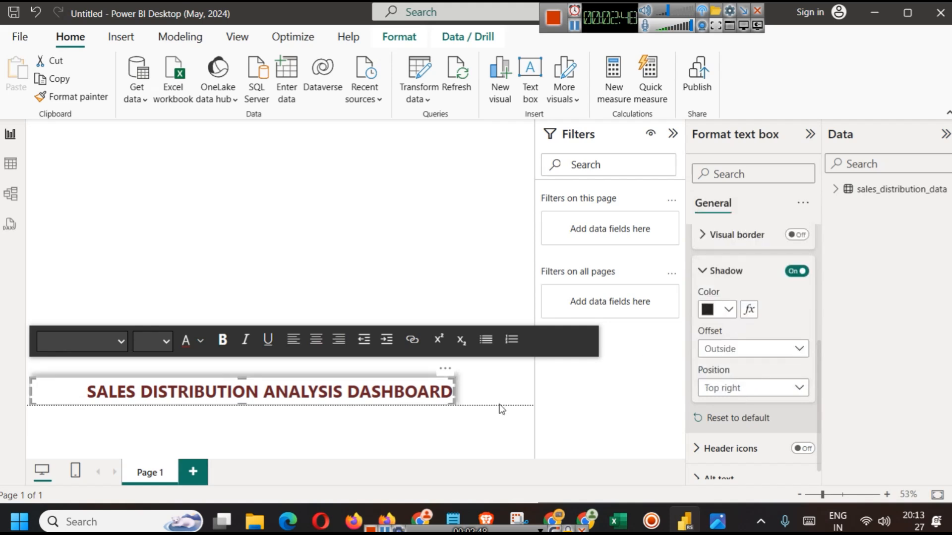
left_click(491, 379)
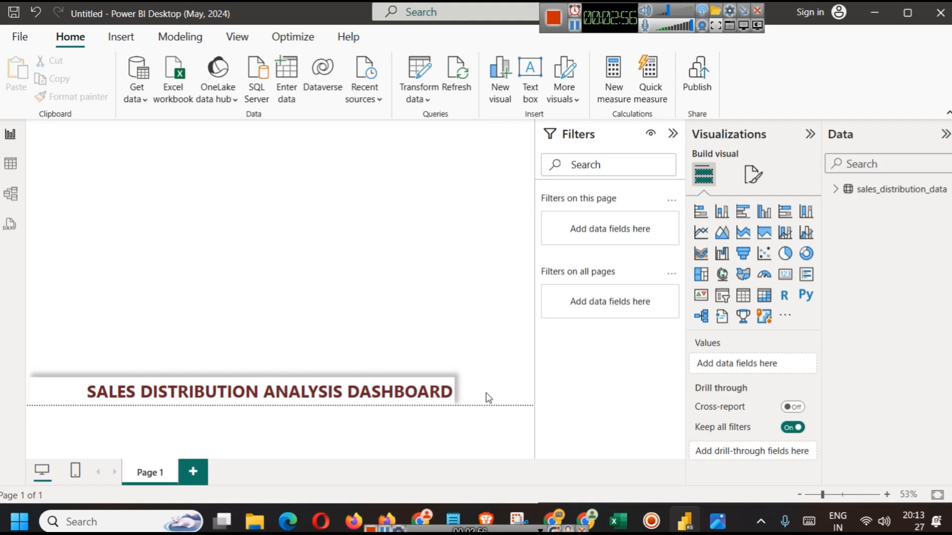
Collapse the Filters pane, insert the dashboard.png image from the assets folder, and fit it as a small icon in front of the title text.
left_click(673, 133)
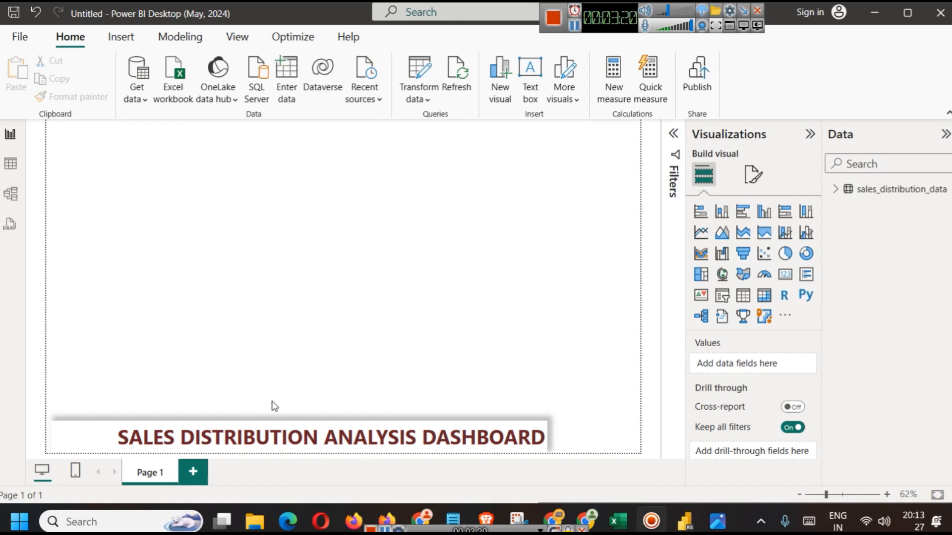
left_click(120, 38)
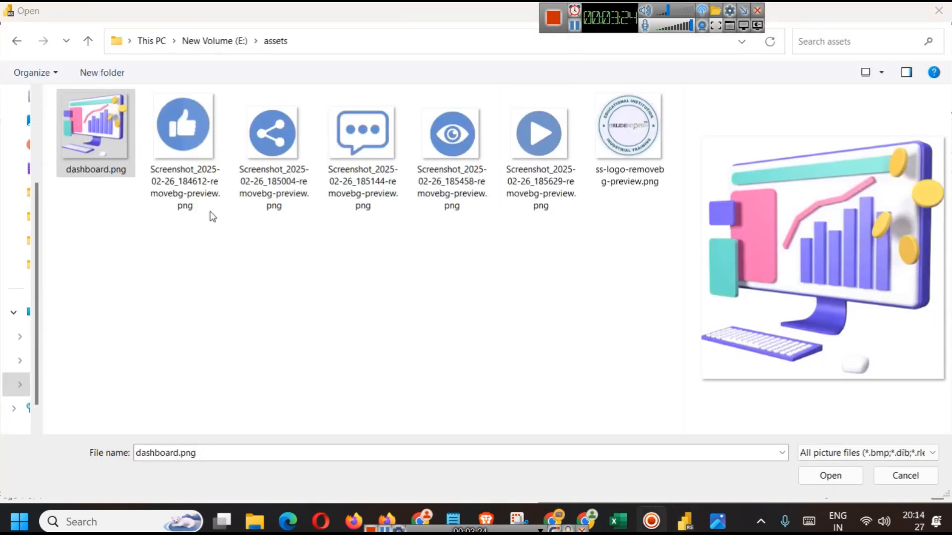
double_click(116, 132)
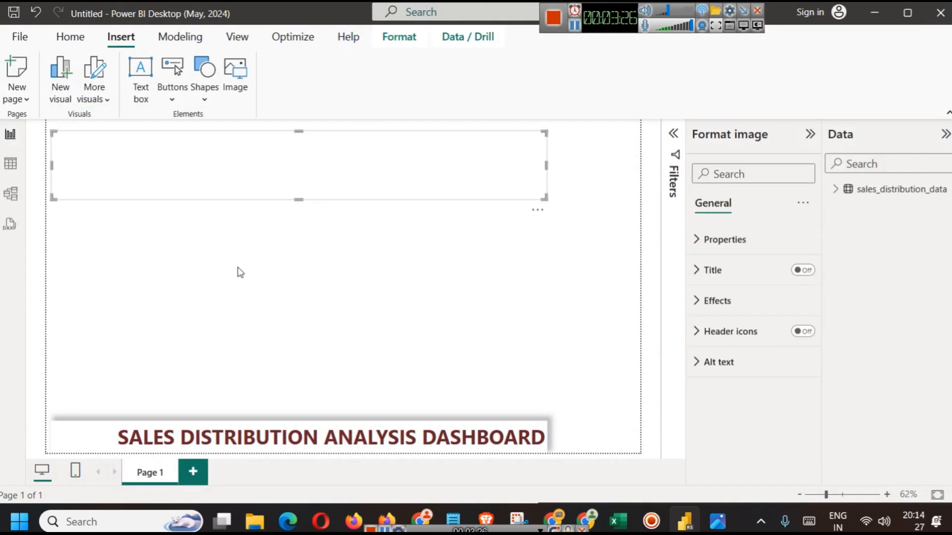
left_click_drag(288, 190, 54, 432)
left_click(111, 214)
left_click(167, 380)
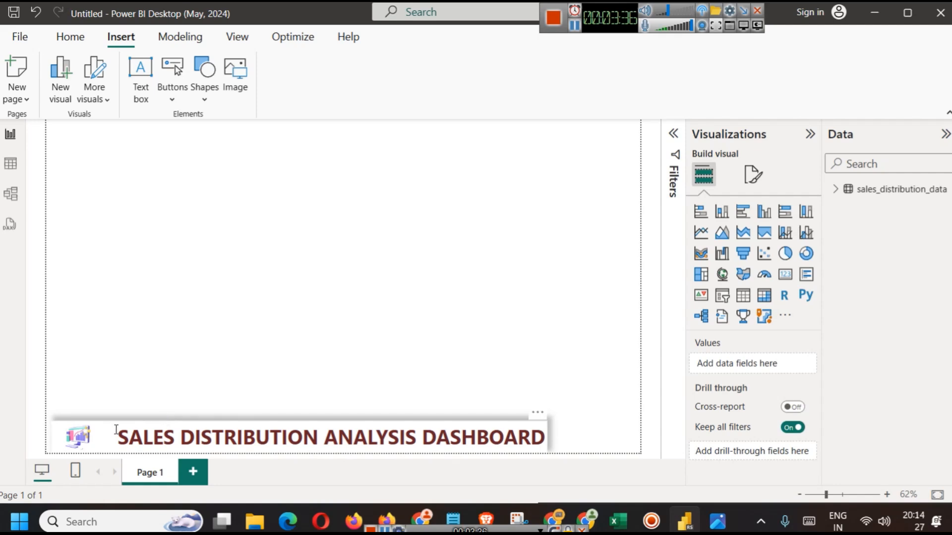
left_click(72, 437)
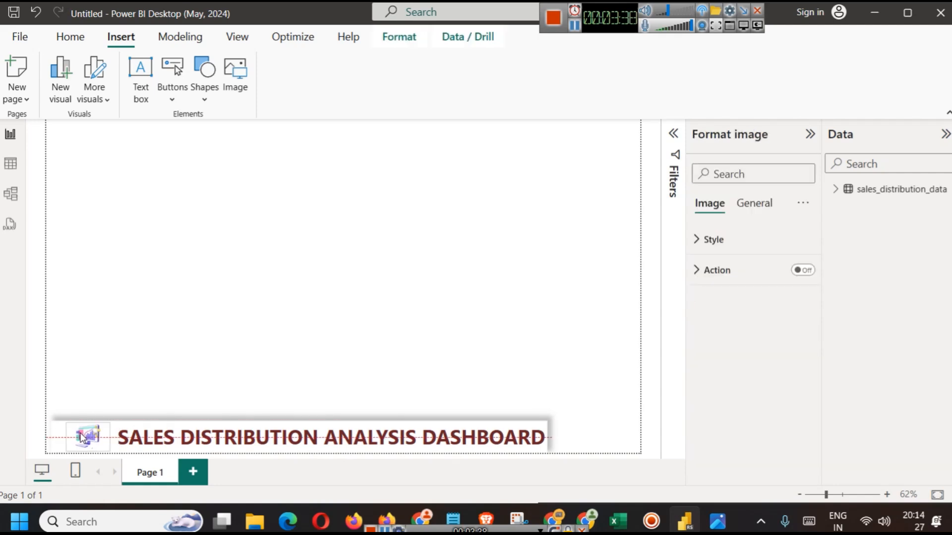
left_click(157, 372)
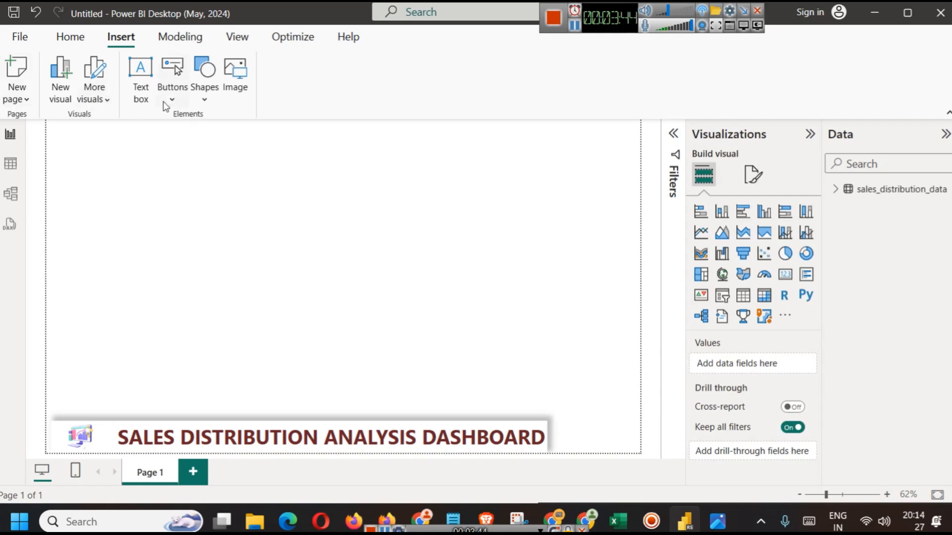
Insert a rectangle and reshape it into a full-height vertical band along the report page's right edge, beside the title box.
left_click(203, 95)
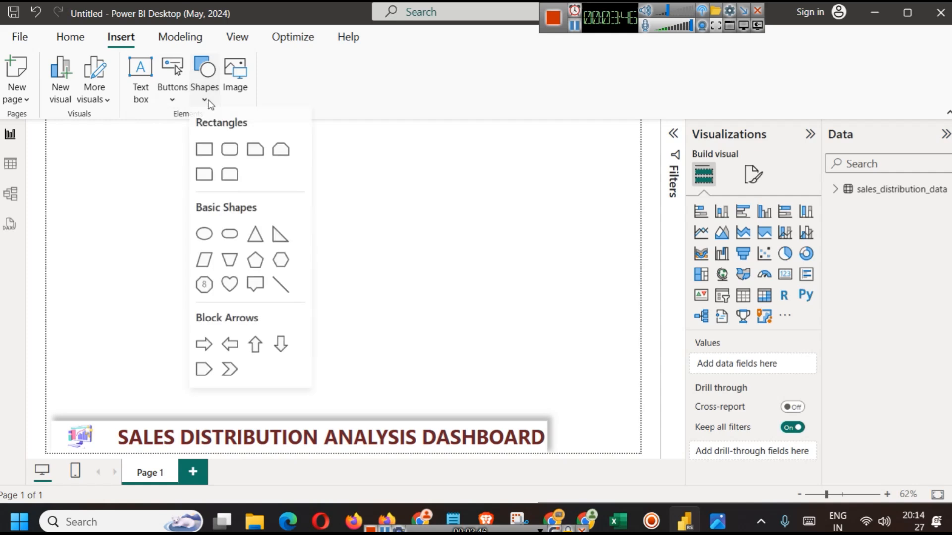
left_click(203, 150)
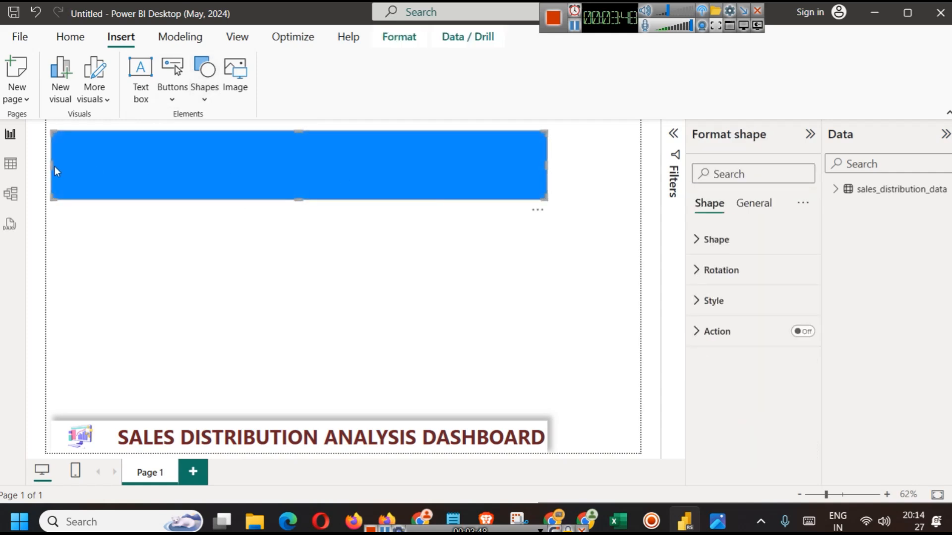
left_click_drag(52, 160, 602, 156)
left_click_drag(599, 189, 618, 454)
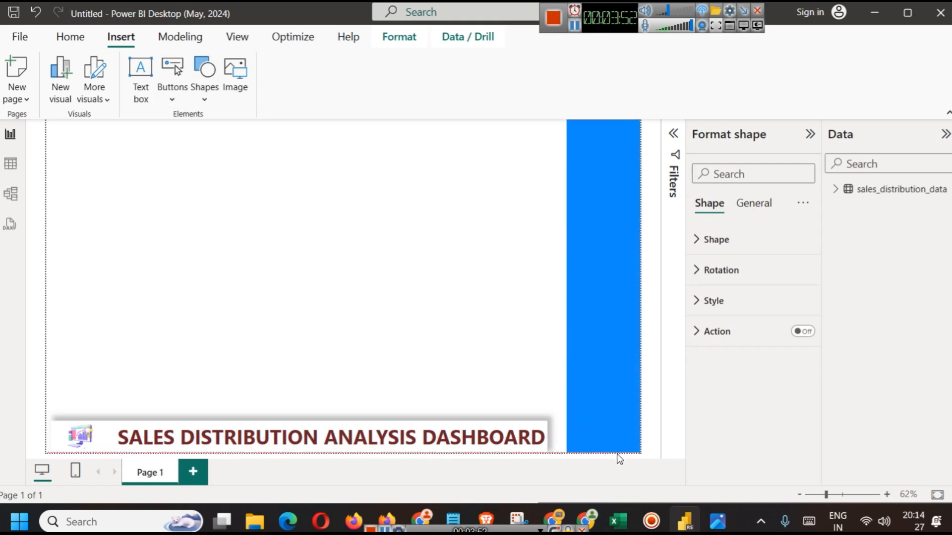
left_click_drag(567, 284, 555, 278)
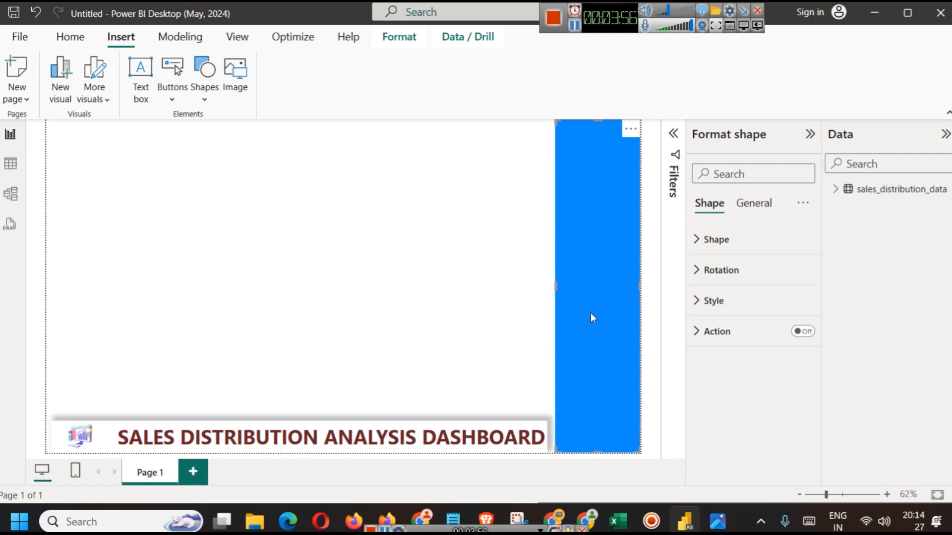
Nudge the vertical rectangle slightly left so it sits between the title box and the page edge.
key("Left")
key("Left")
key("Left")
key("Left")
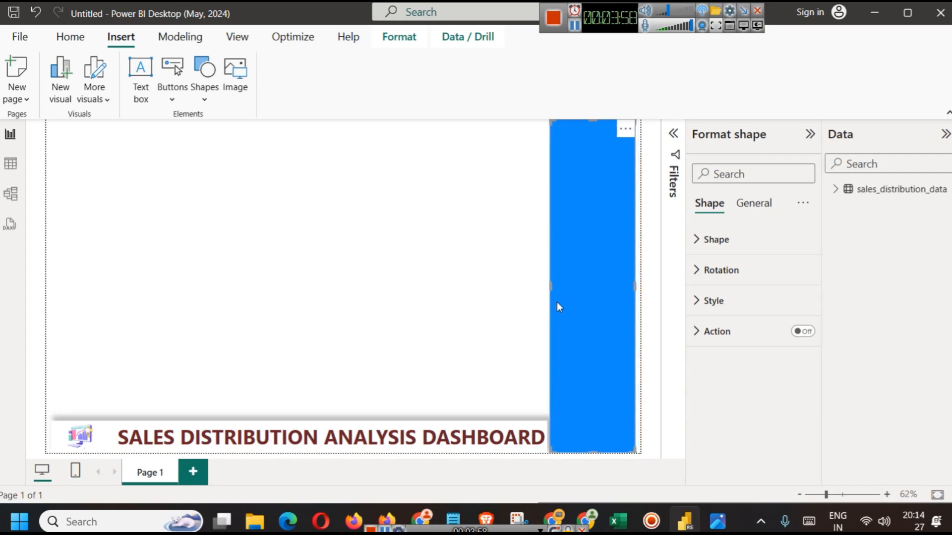
key("Right")
key("Right")
key("Right")
left_click(497, 323)
Shift the vertical rectangle slightly toward the page edge and fill it with the lightest grey theme colour.
left_click(583, 265)
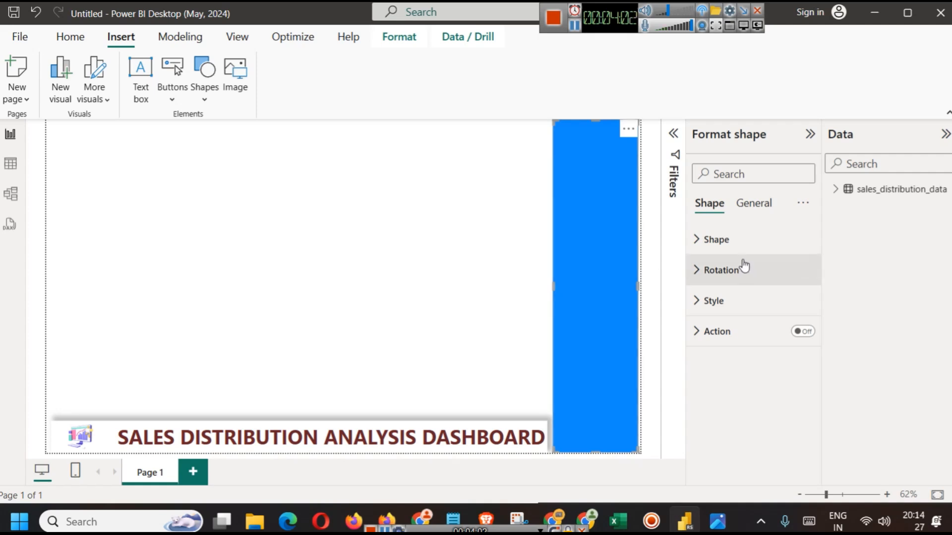
left_click(728, 242)
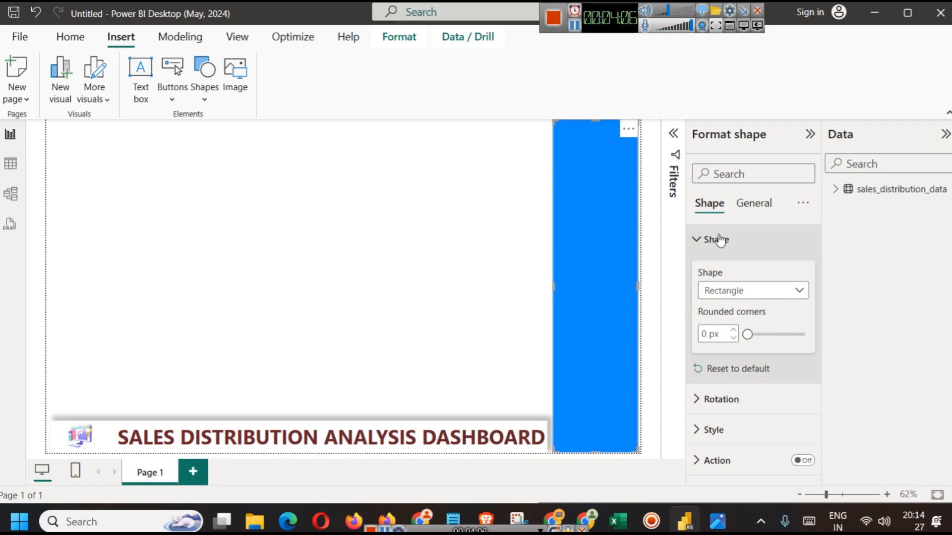
left_click(717, 240)
left_click(725, 300)
left_click(728, 375)
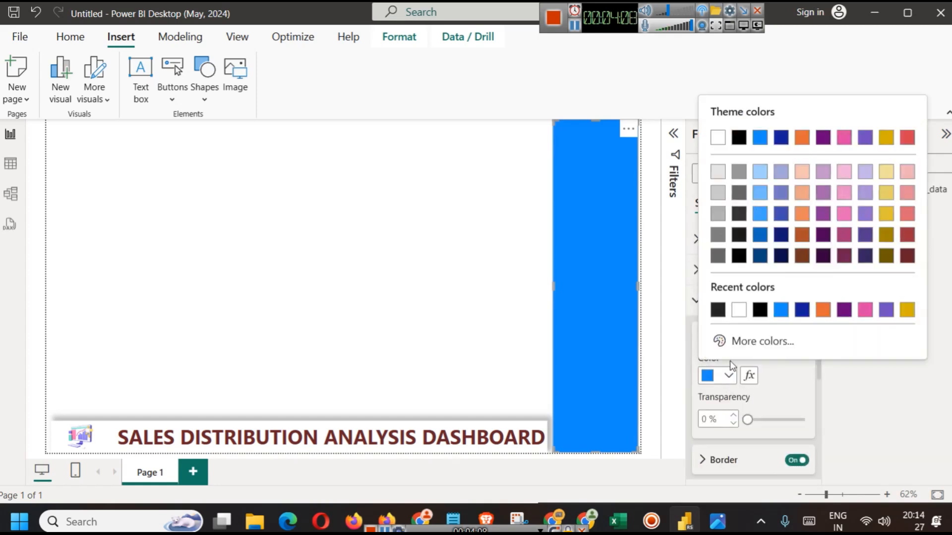
left_click(718, 178)
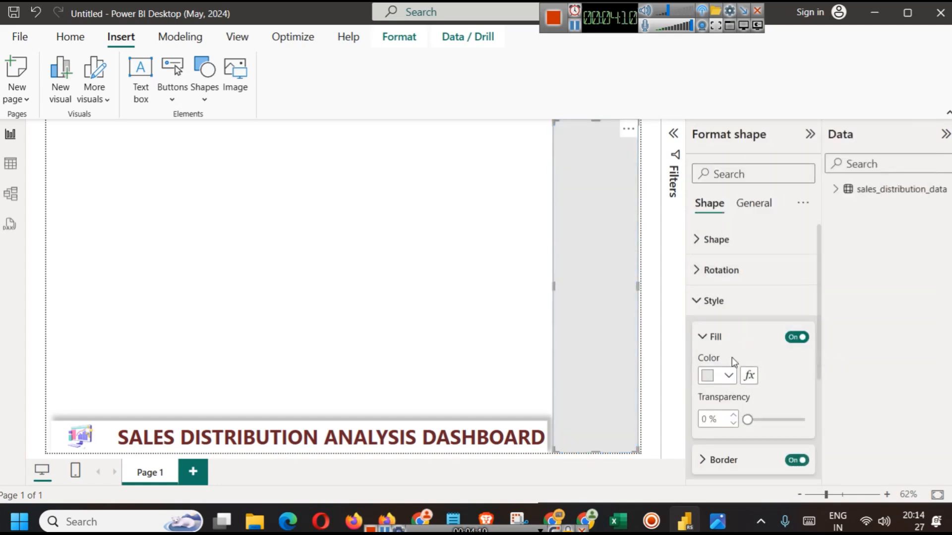
Turn on a shadow for the vertical rectangle and set the shadow position to Left.
scroll(726, 317, "down", 3)
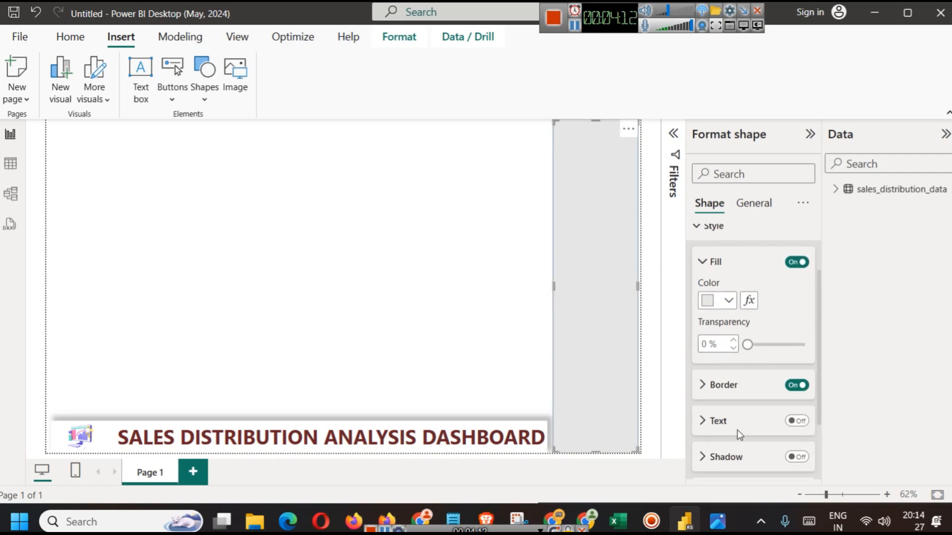
left_click(796, 457)
scroll(763, 426, "down", 2)
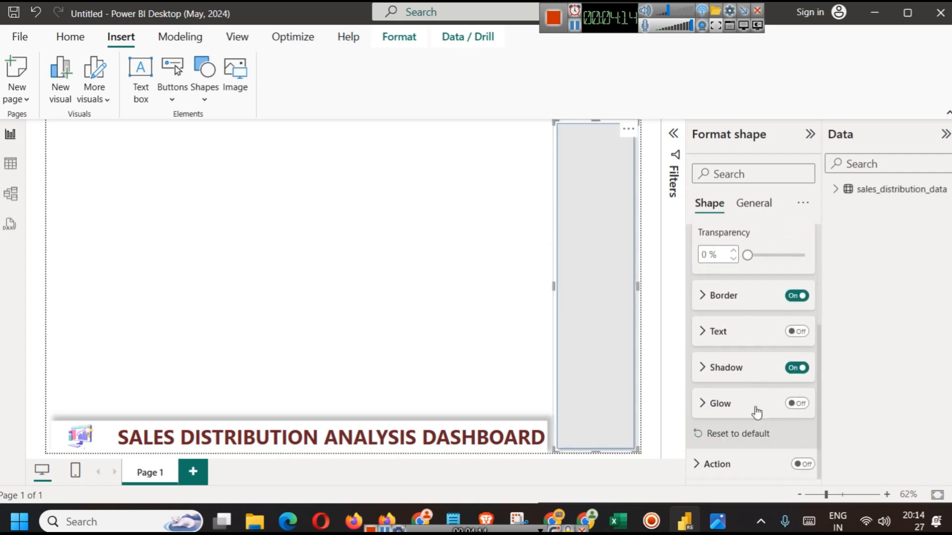
left_click(732, 379)
scroll(758, 418, "down", 5)
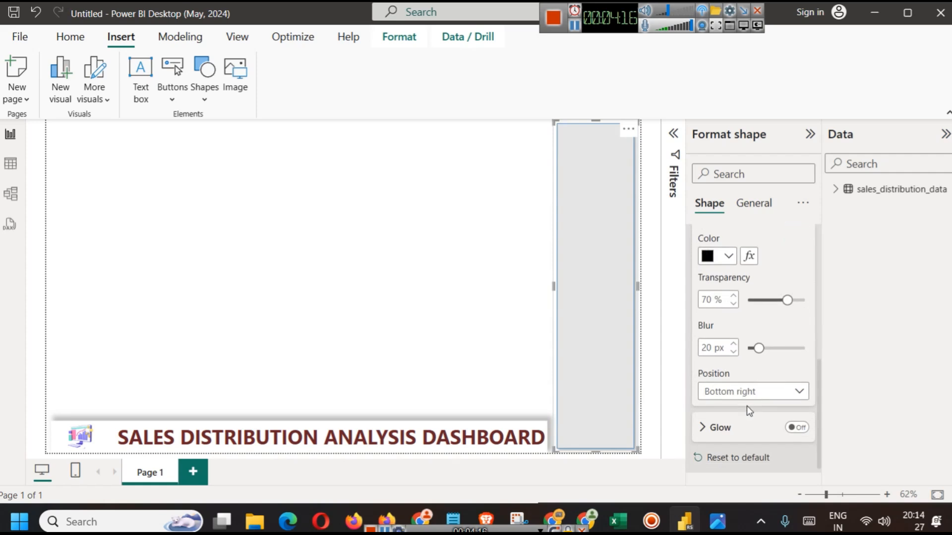
left_click(746, 396)
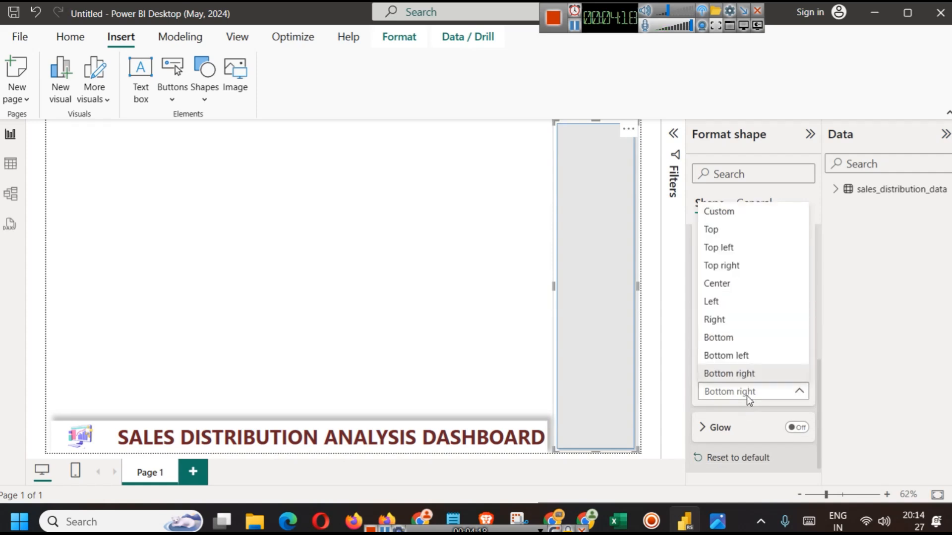
left_click(722, 302)
left_click(420, 267)
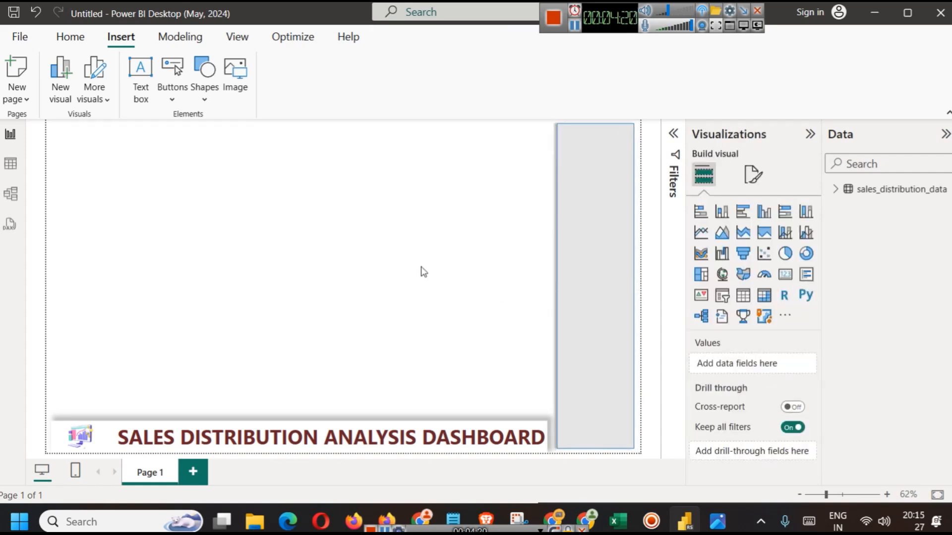
Turn off the border of the grey vertical rectangle.
left_click(589, 257)
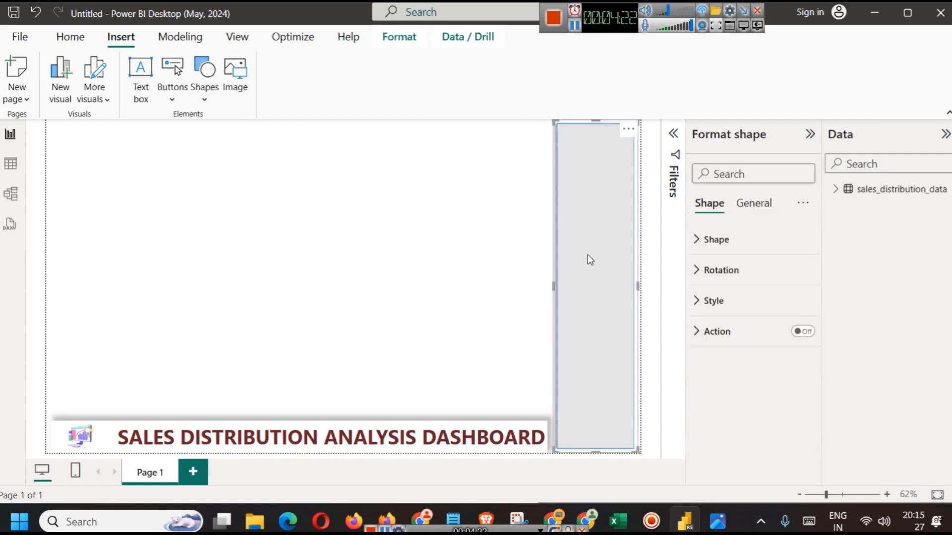
left_click(728, 303)
scroll(732, 382, "down", 2)
left_click(797, 385)
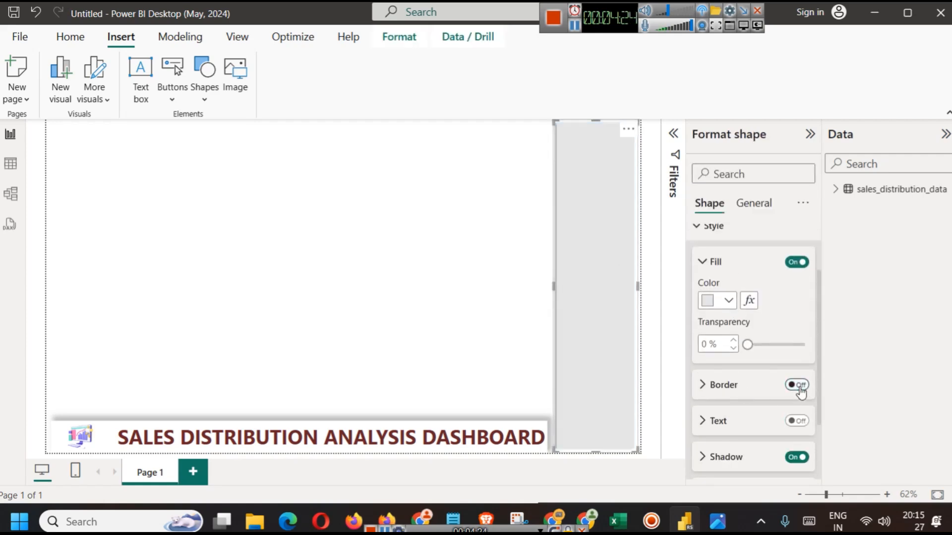
left_click(403, 286)
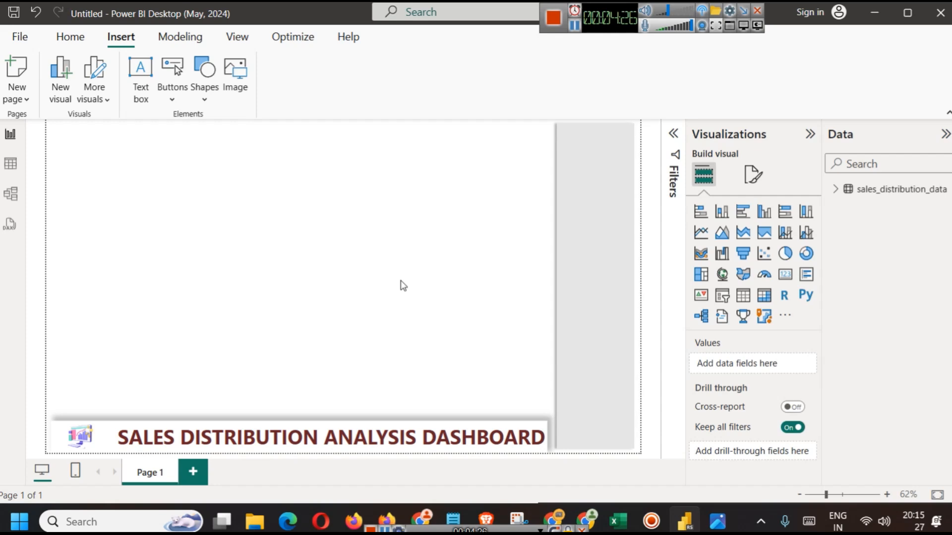
Reapply the light grey recent colour as the vertical rectangle's fill.
left_click(637, 230)
left_click(740, 299)
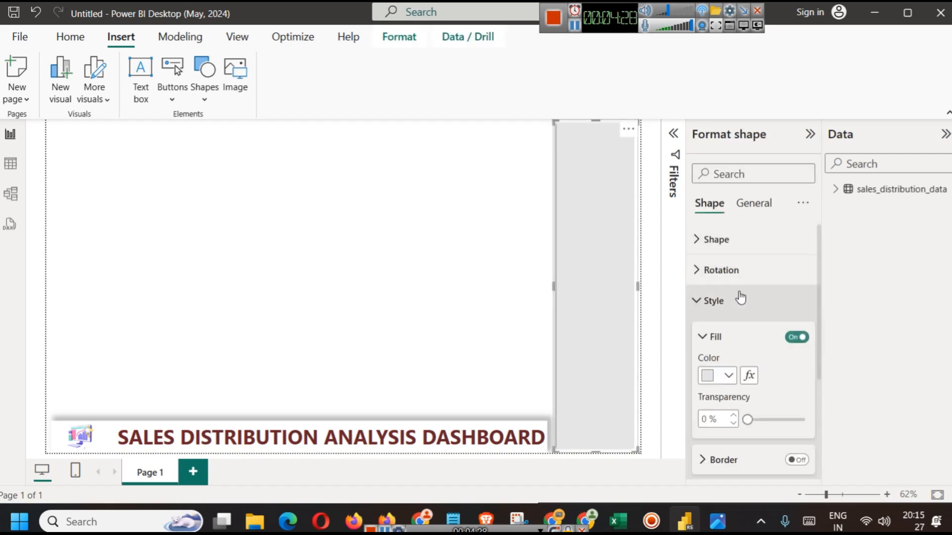
left_click(716, 379)
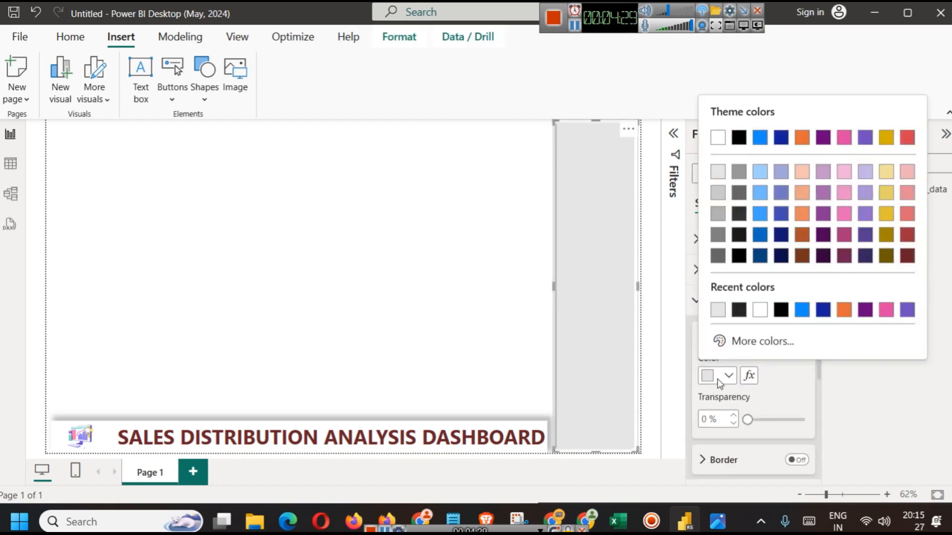
left_click(716, 315)
left_click(513, 307)
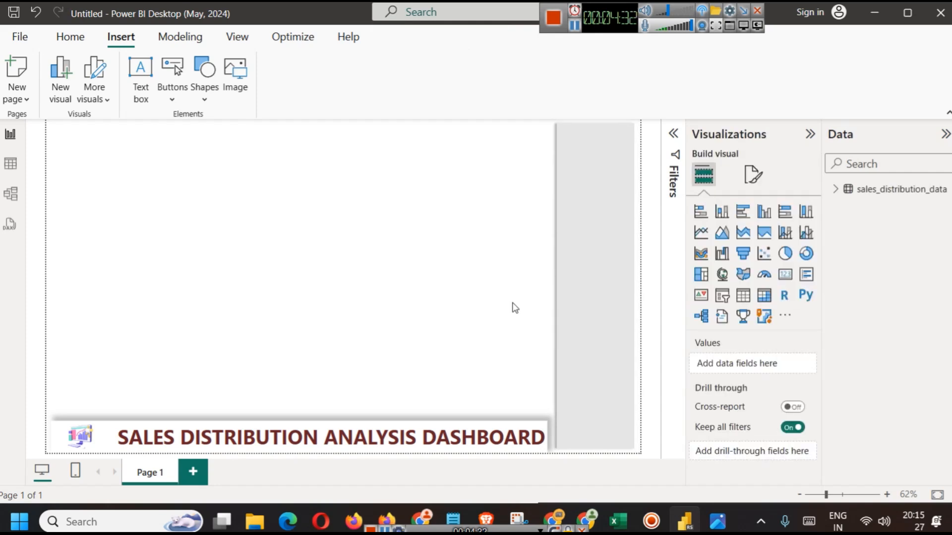
left_click(594, 444)
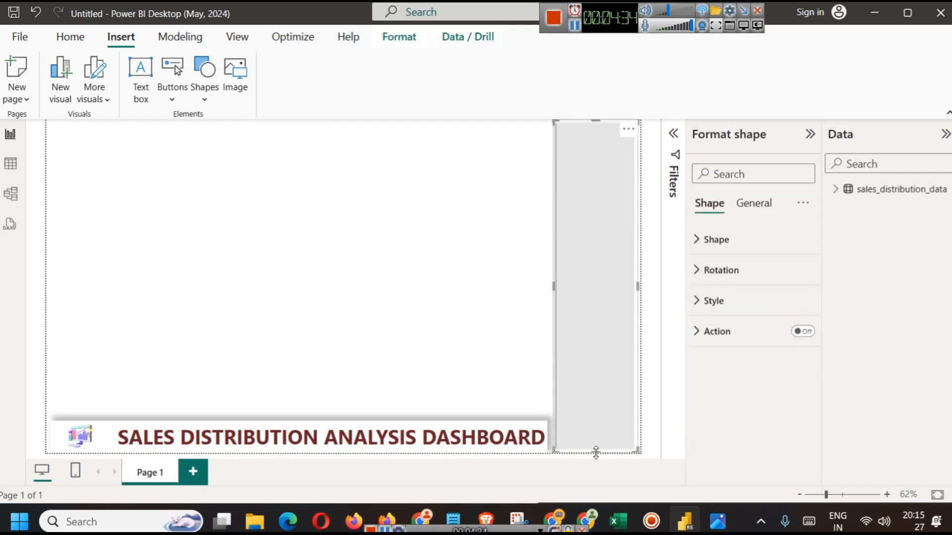
left_click(472, 287)
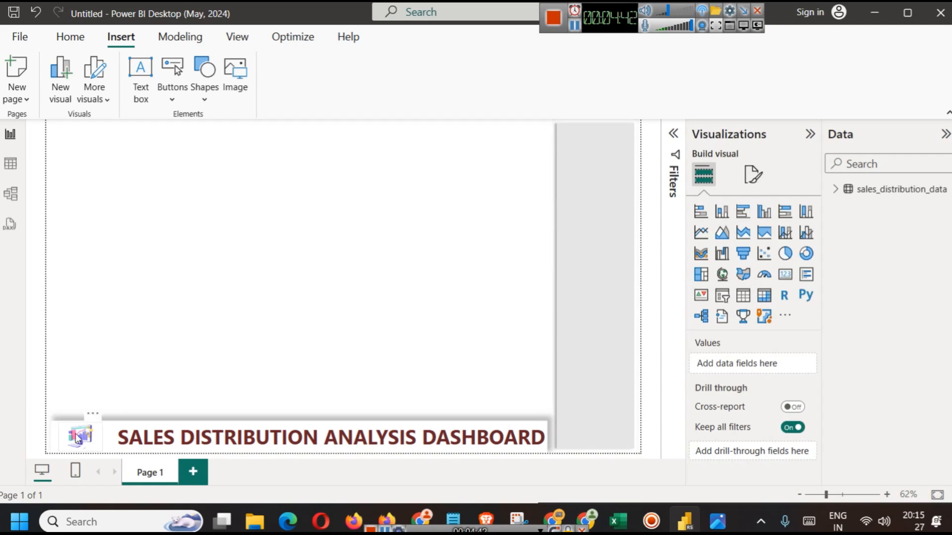
Widen the dashboard icon's image frame slightly toward the title text.
left_click(91, 430)
left_click_drag(102, 425, 109, 423)
left_click(154, 394)
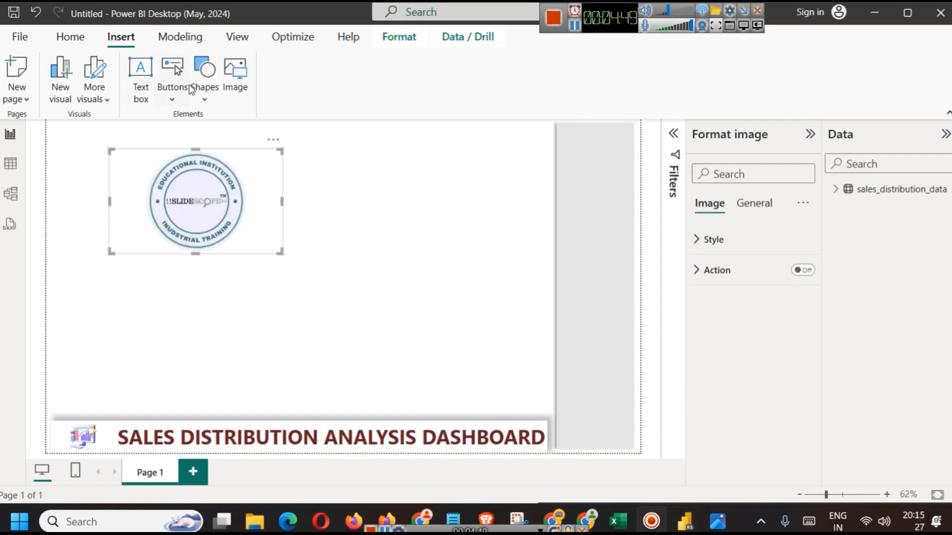
Fit the round Slidescope logo into the lower end of the grey band, set its scaling to Fill and make it slightly taller.
left_click_drag(195, 187, 630, 395)
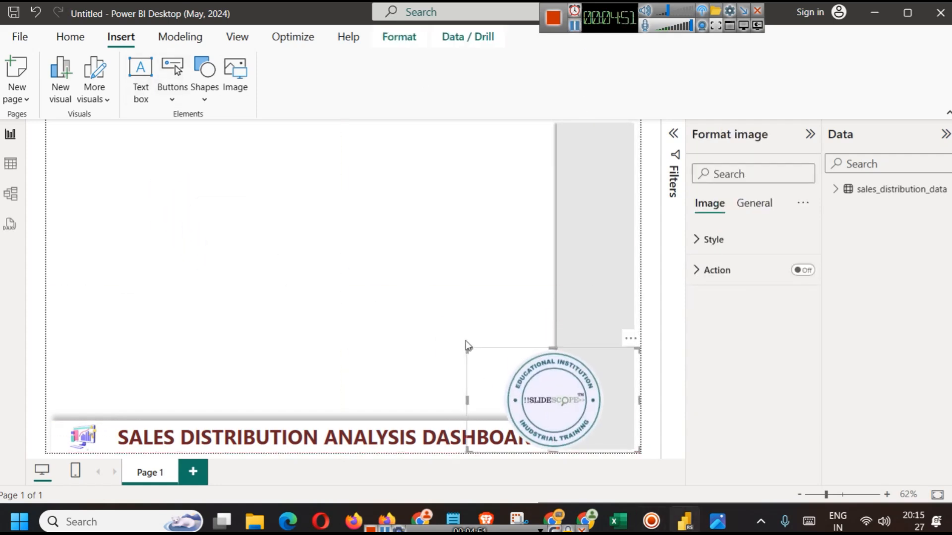
left_click_drag(467, 349, 593, 421)
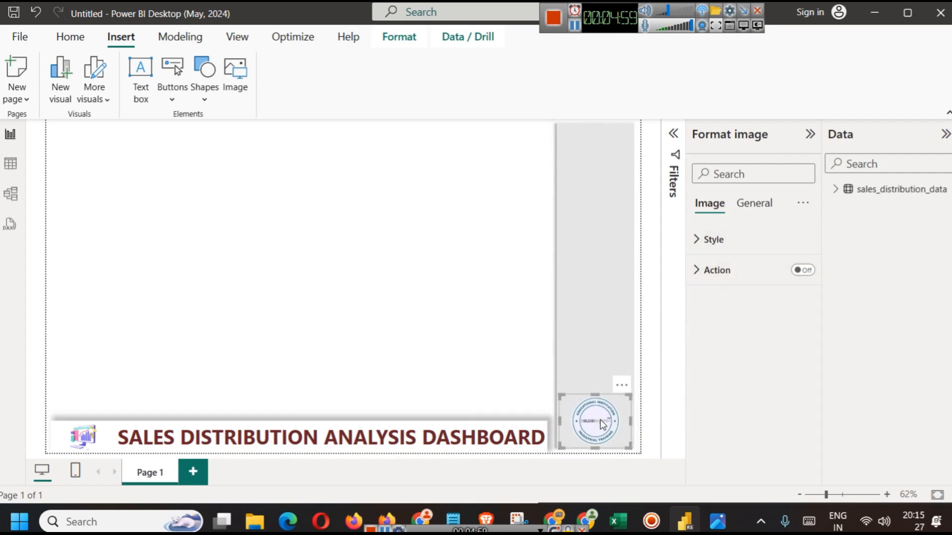
left_click(728, 239)
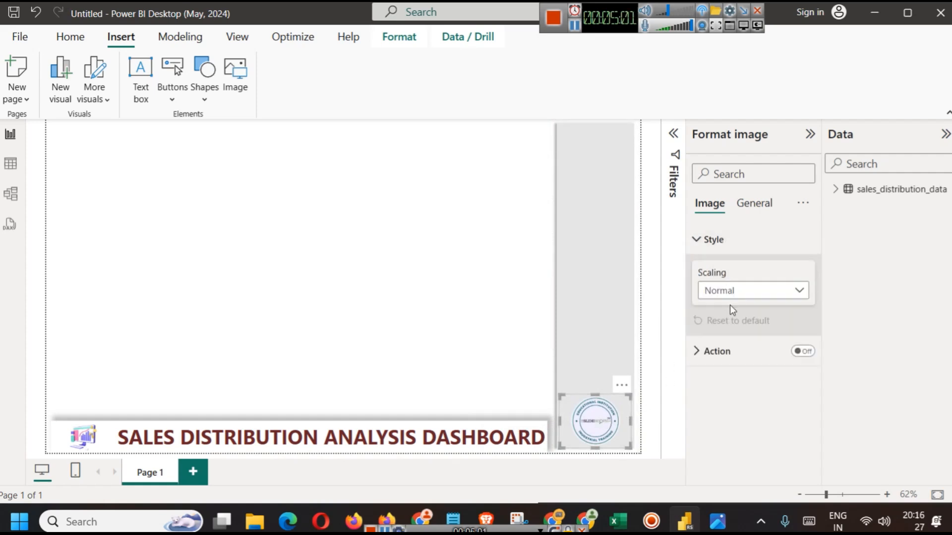
left_click(738, 297)
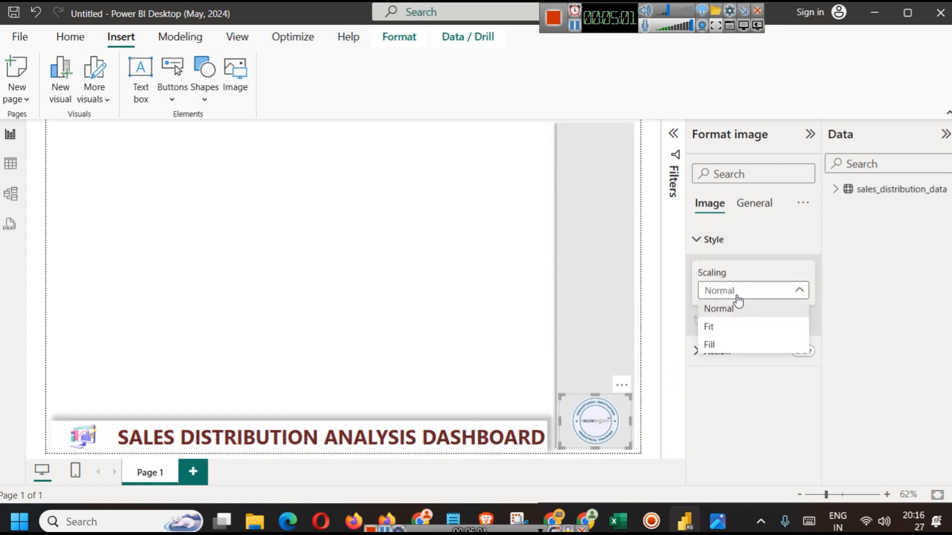
left_click(725, 346)
left_click_drag(594, 395, 593, 382)
left_click(471, 340)
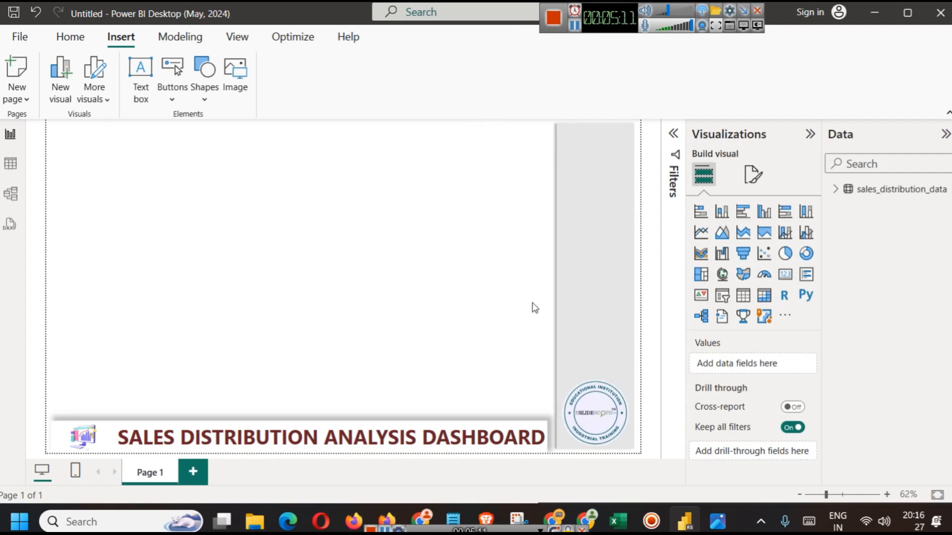
Recolour the title text SALES DISTRIBUTION ANALYSIS DASHBOARD with a custom dark green.
triple_click(302, 436)
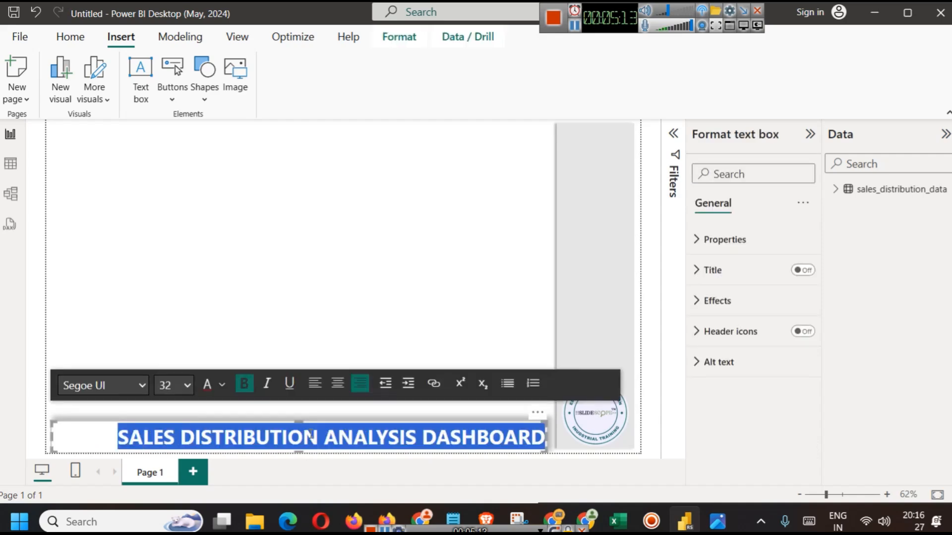
left_click(186, 382)
left_click(187, 382)
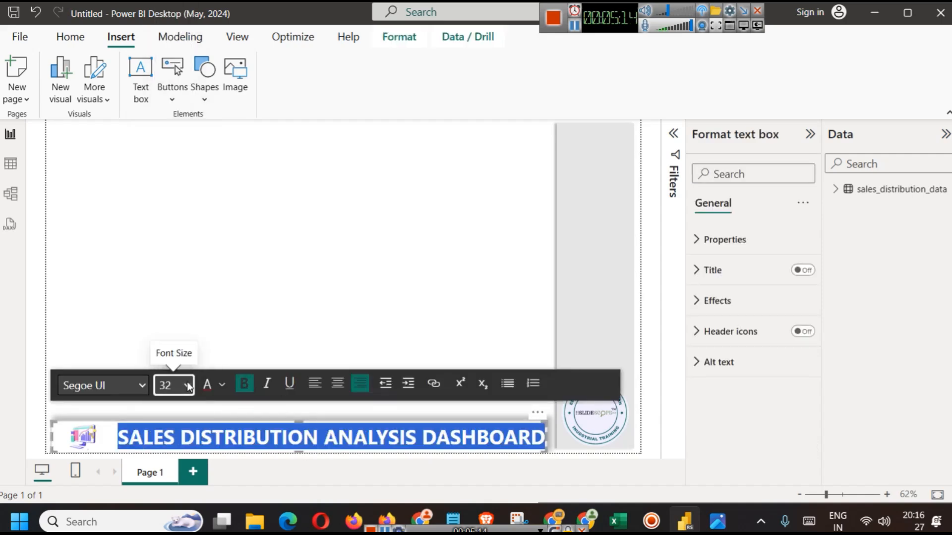
left_click(220, 386)
left_click(266, 350)
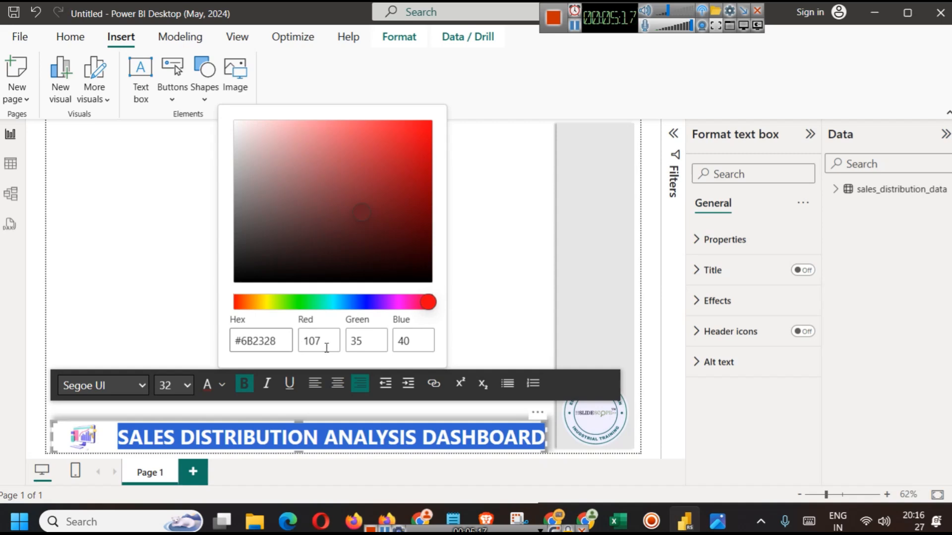
left_click_drag(328, 303, 317, 302)
left_click(347, 247)
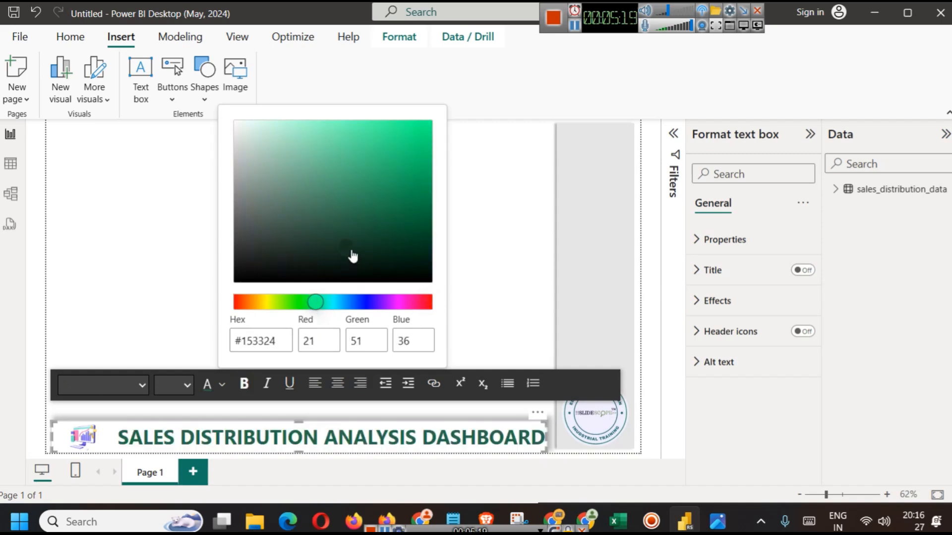
left_click(353, 256)
left_click(165, 258)
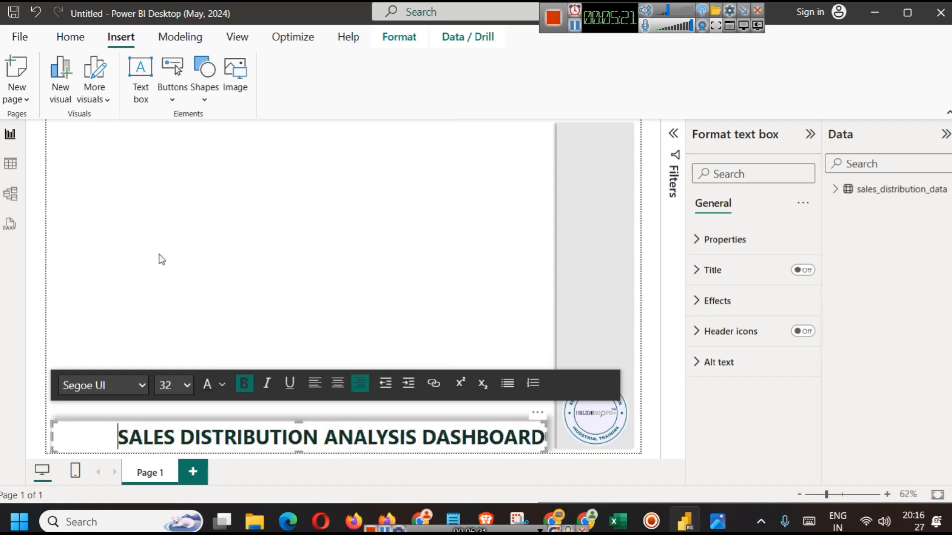
left_click(165, 258)
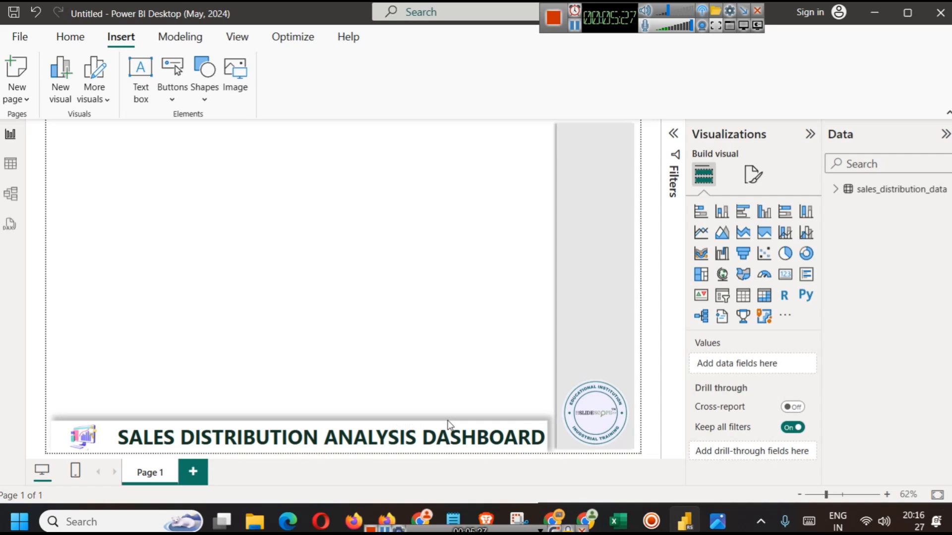
Extend the title text box slightly upward so the title sits a little higher on the page.
left_click(531, 425)
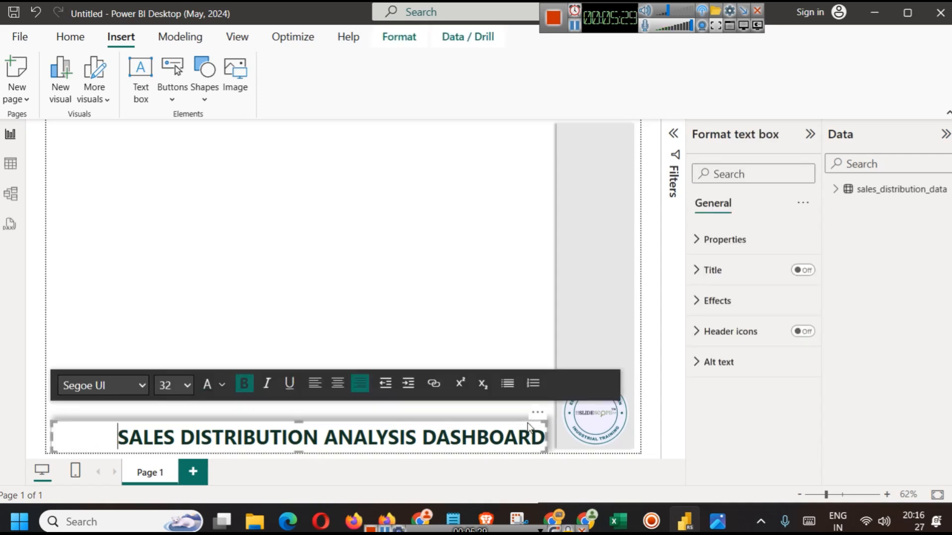
left_click(495, 421)
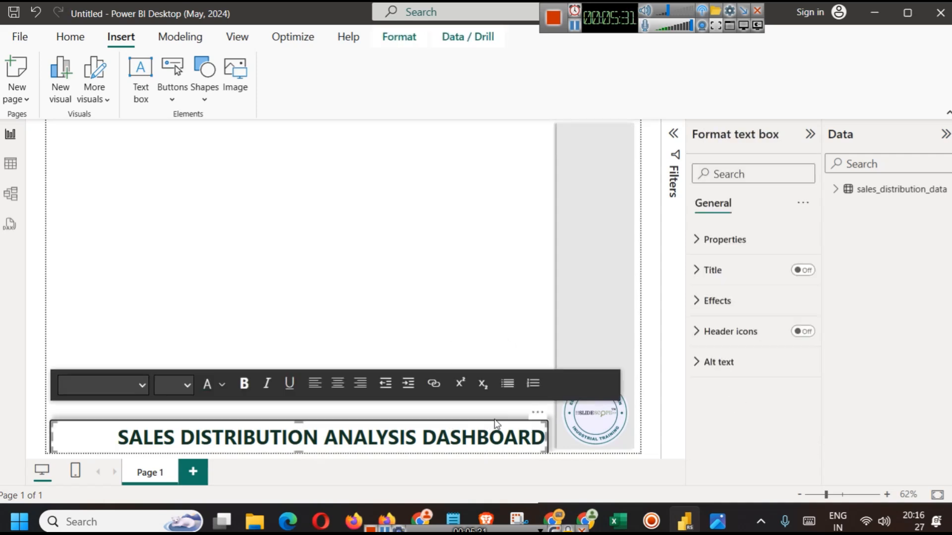
left_click(465, 287)
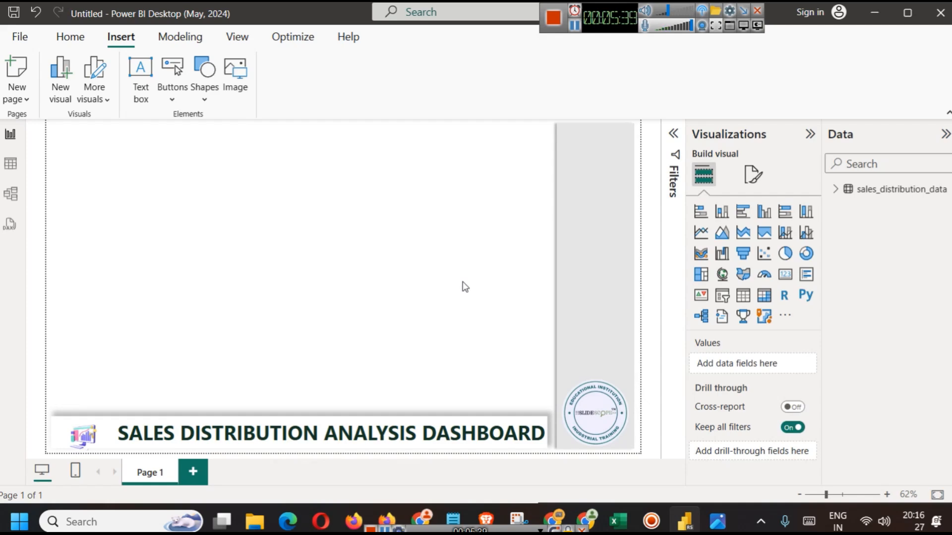
Show the rows of sales_distribution_data in Table view and expand the table's field list.
left_click(836, 189)
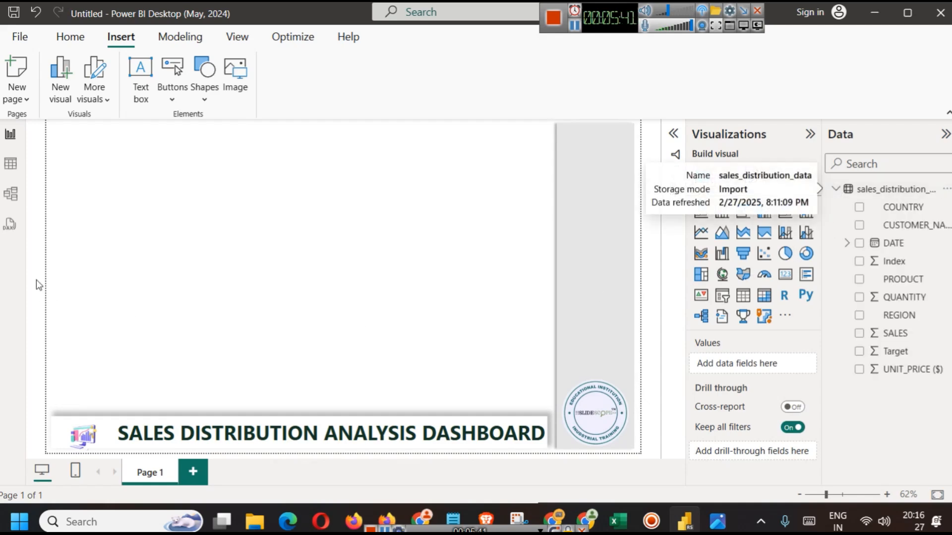
left_click(13, 163)
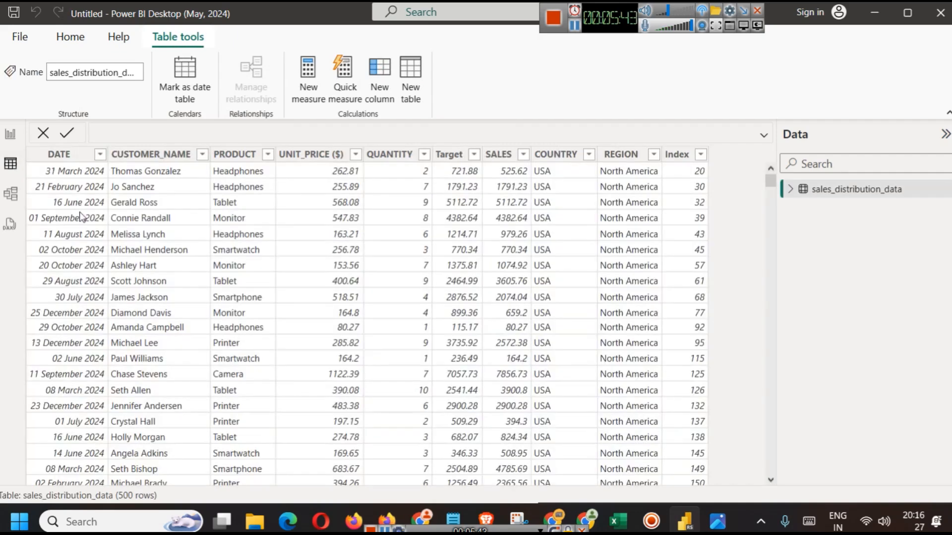
left_click(791, 189)
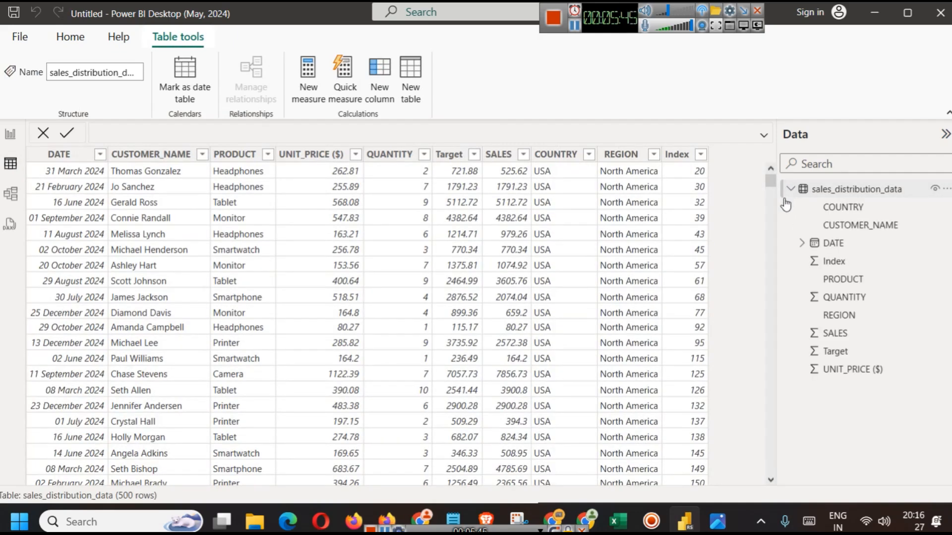
Expand the DATE field down to its Date Hierarchy levels to review them, and return to Report view.
left_click(802, 243)
left_click(813, 262)
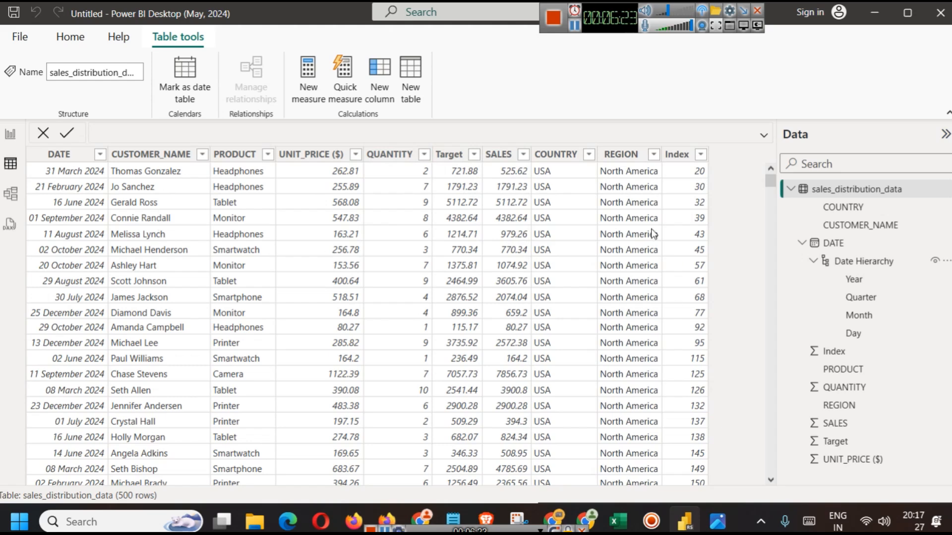
left_click(10, 134)
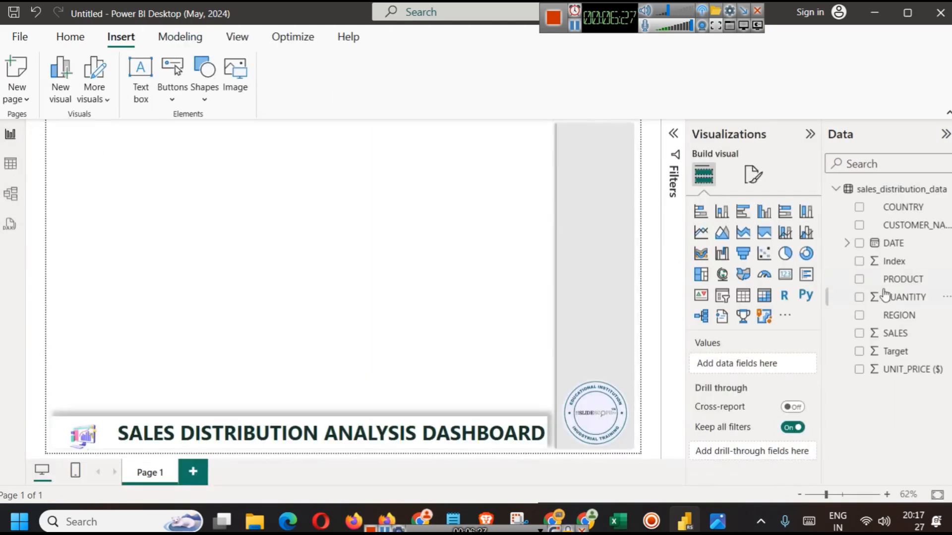
Add a small Card visual in the report page's upper-left corner and fill it with the sum of SALES.
left_click(784, 274)
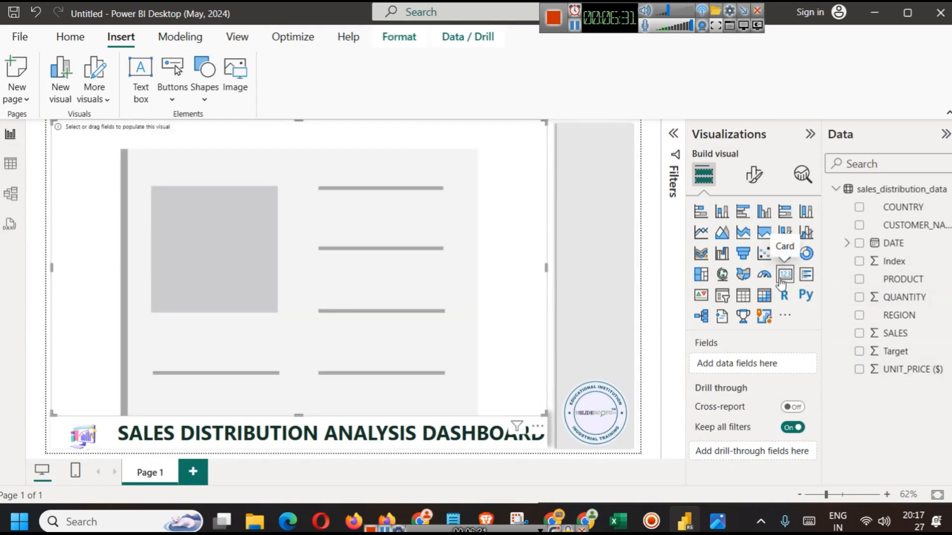
left_click_drag(545, 120, 150, 361)
left_click_drag(109, 394, 112, 158)
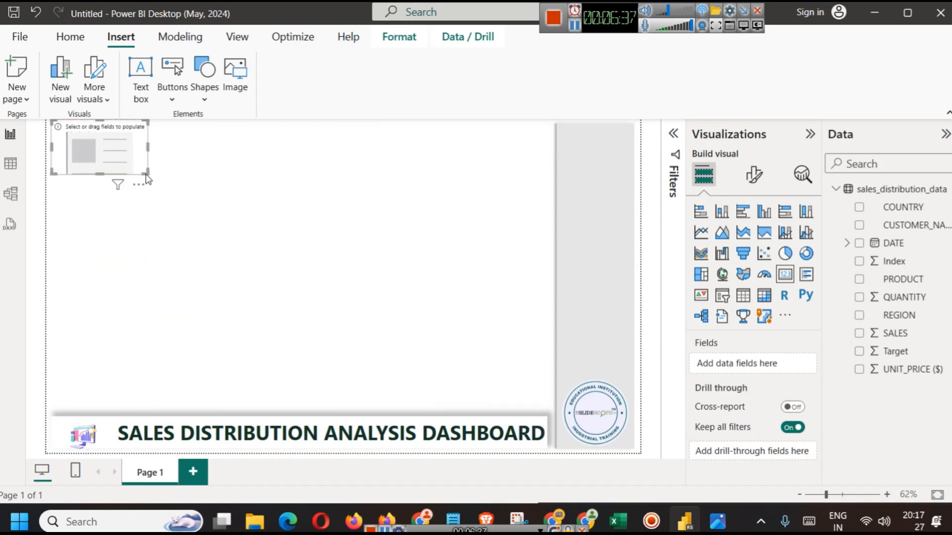
left_click_drag(147, 178, 111, 147)
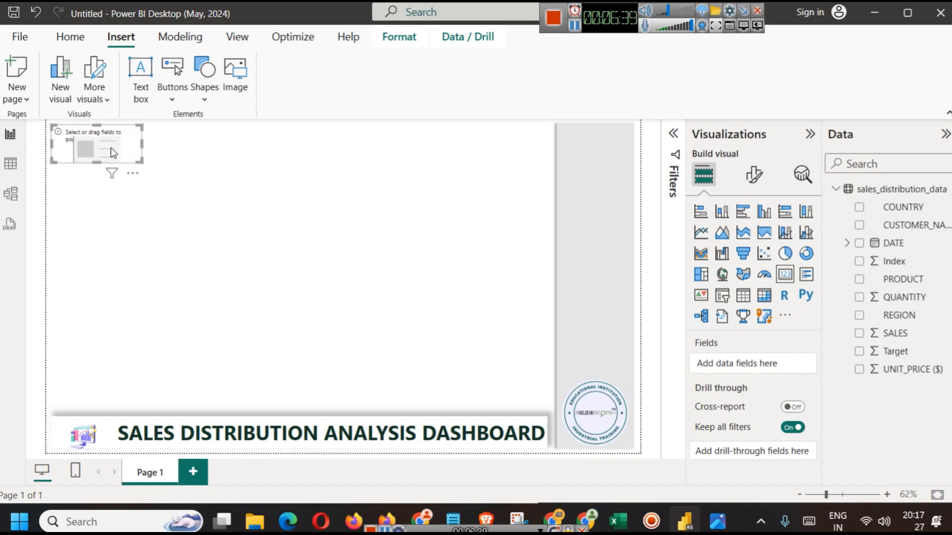
left_click(231, 212)
left_click(108, 139)
left_click_drag(95, 160, 96, 166)
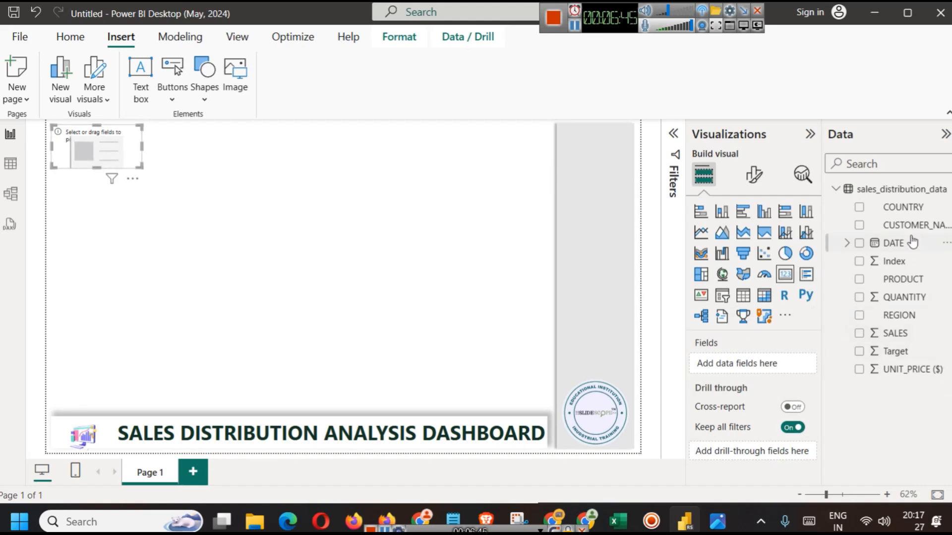
left_click_drag(896, 334, 746, 367)
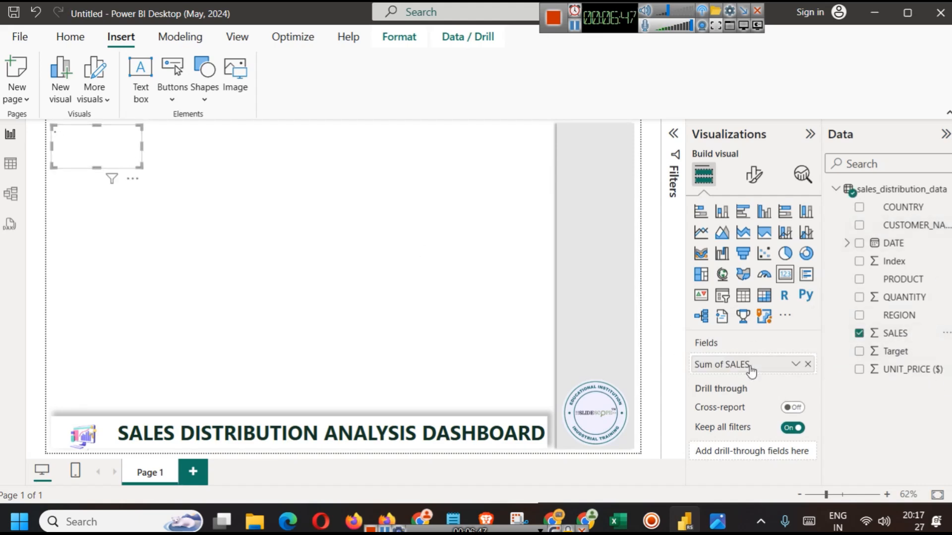
Set the sales card's callout value to font size 35 and bold.
left_click(754, 174)
left_click(760, 247)
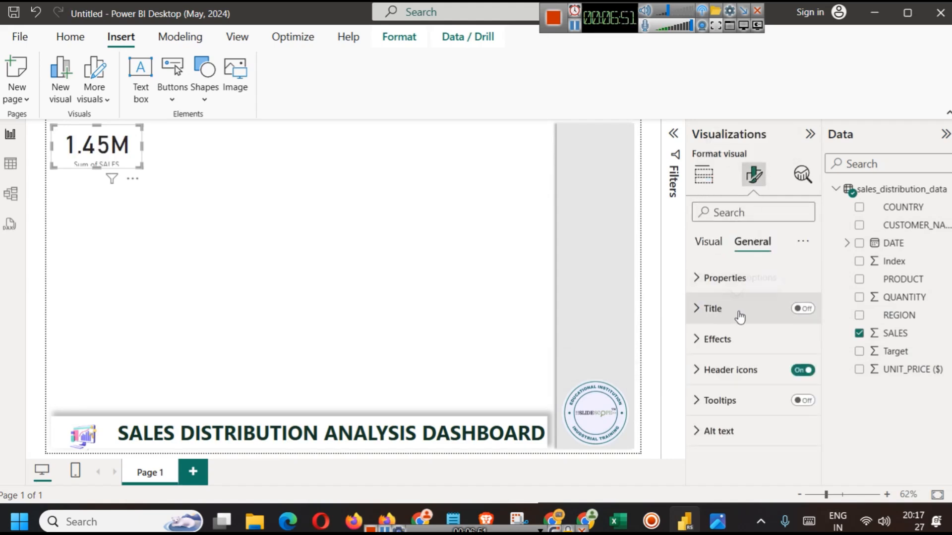
left_click(710, 241)
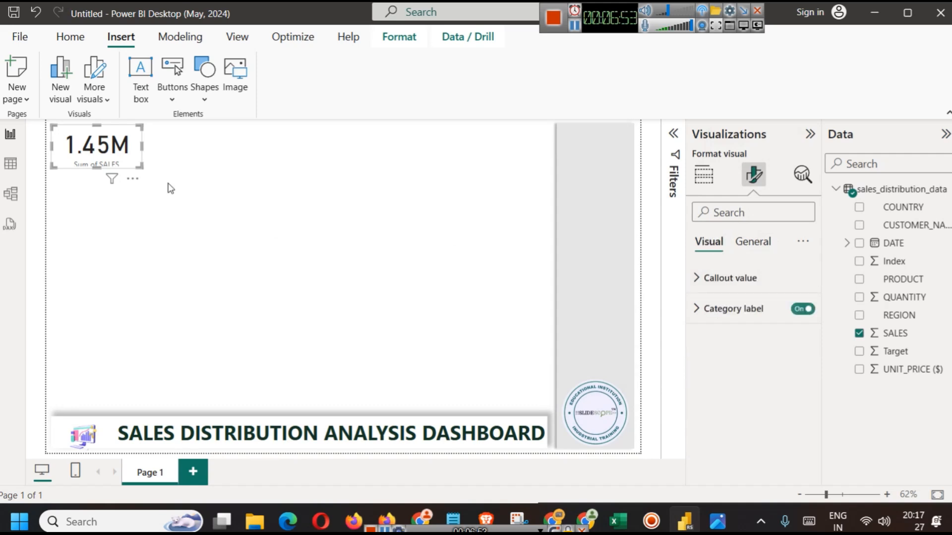
left_click(764, 281)
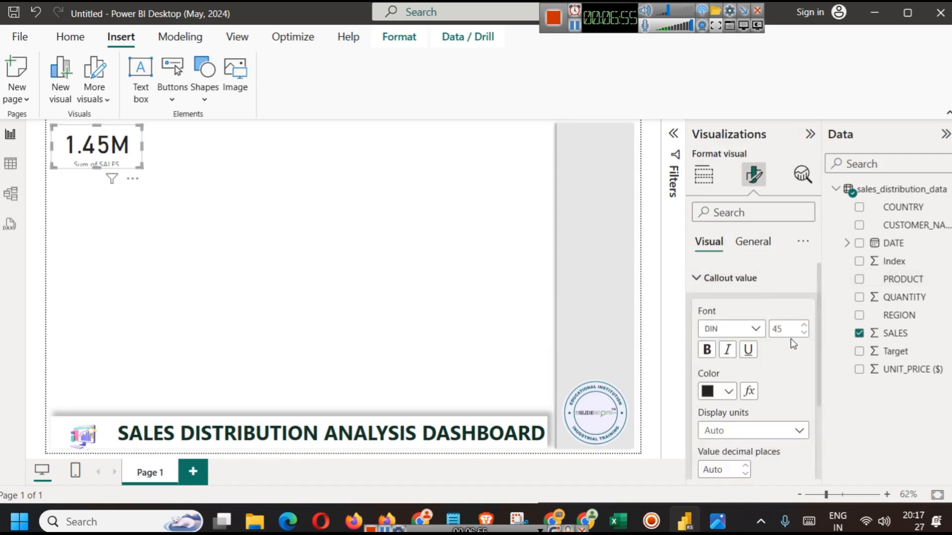
left_click(787, 328)
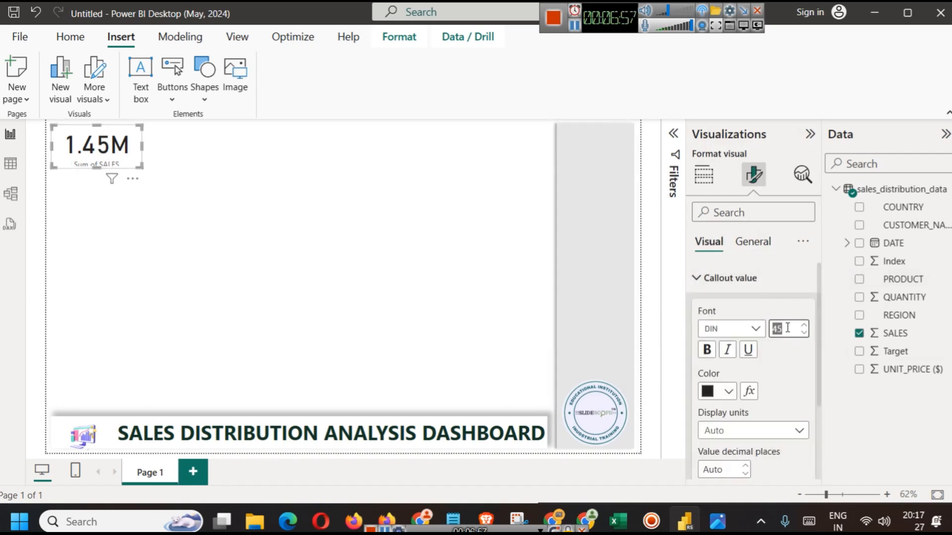
type("3")
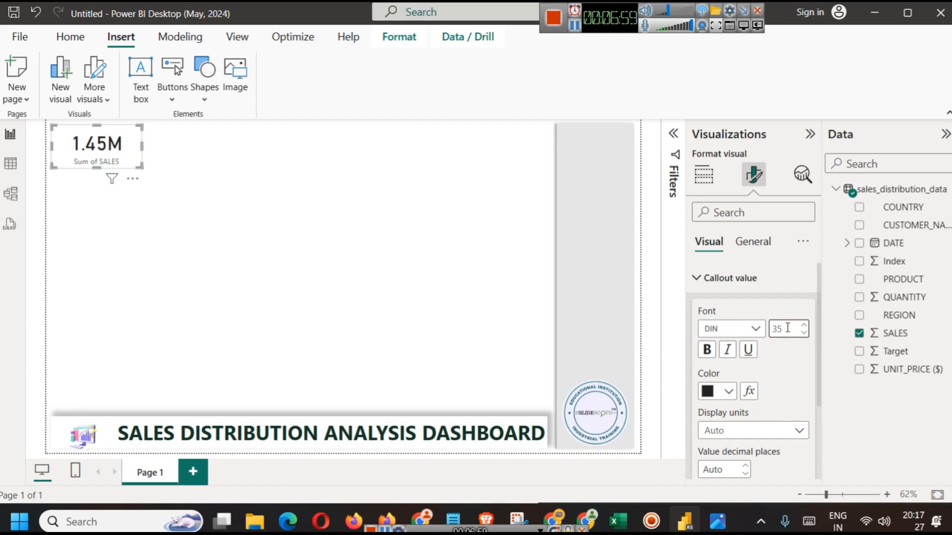
left_click(707, 350)
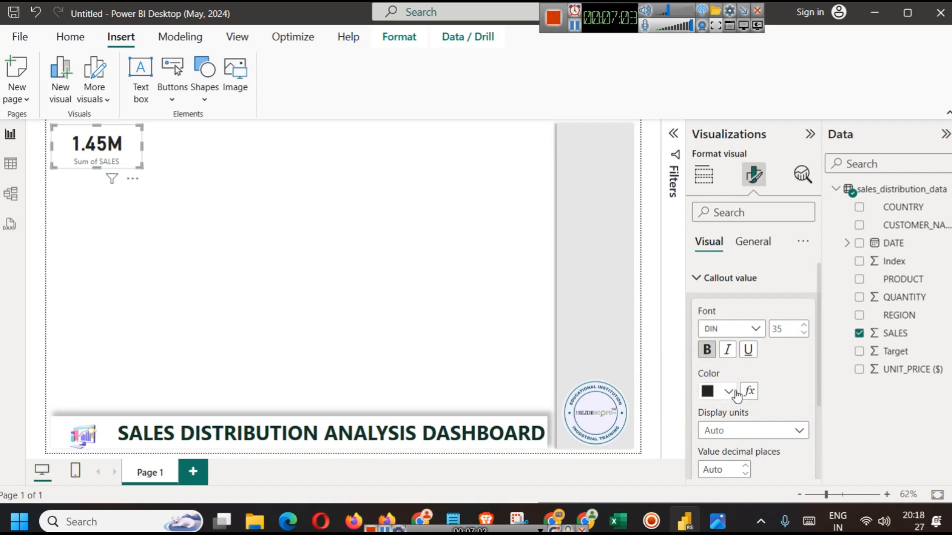
Recolour the sales card's callout value with the custom dark green #1F3521.
left_click(729, 392)
left_click(811, 358)
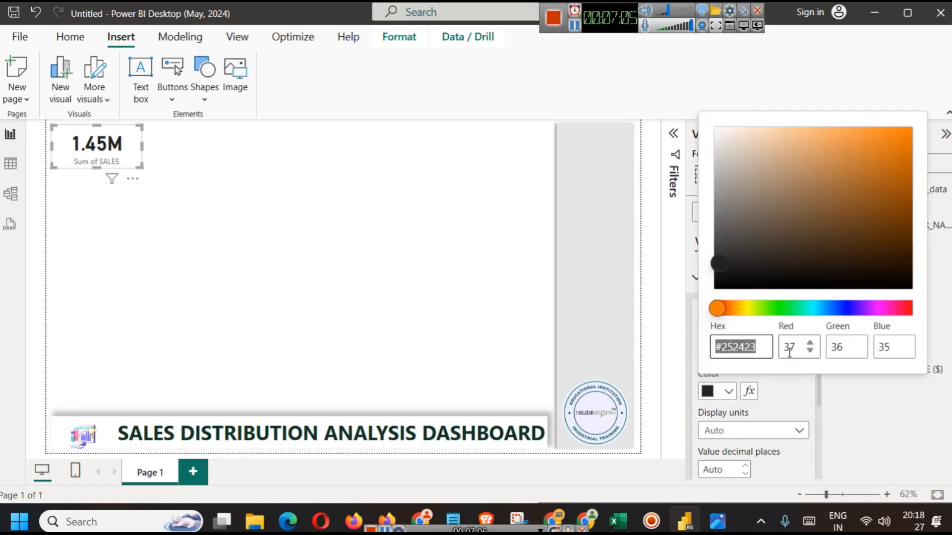
left_click(786, 308)
left_click(804, 255)
left_click(806, 263)
left_click(792, 254)
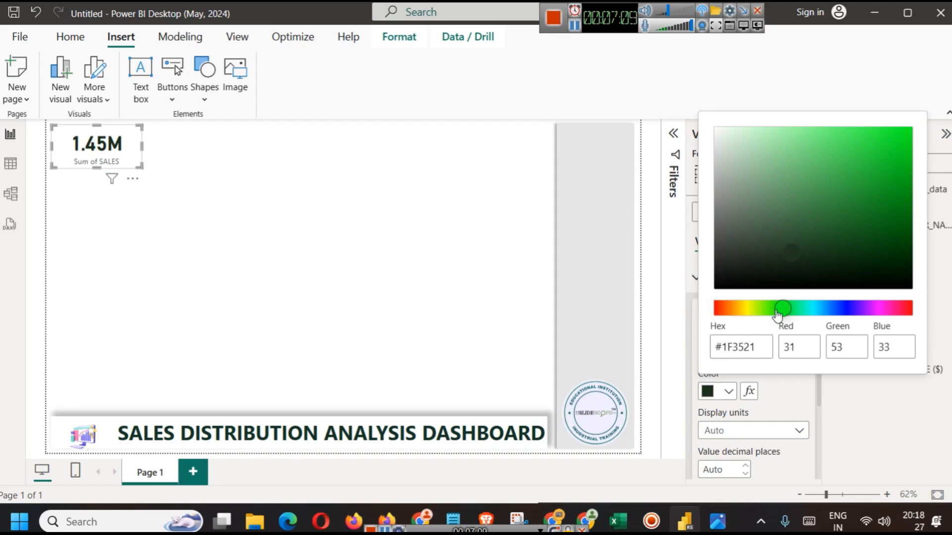
left_click(781, 397)
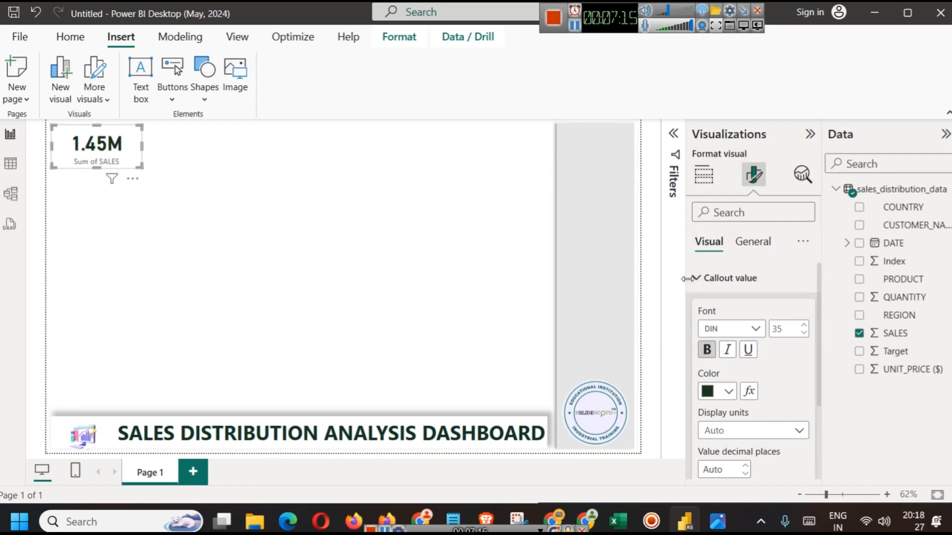
left_click(729, 278)
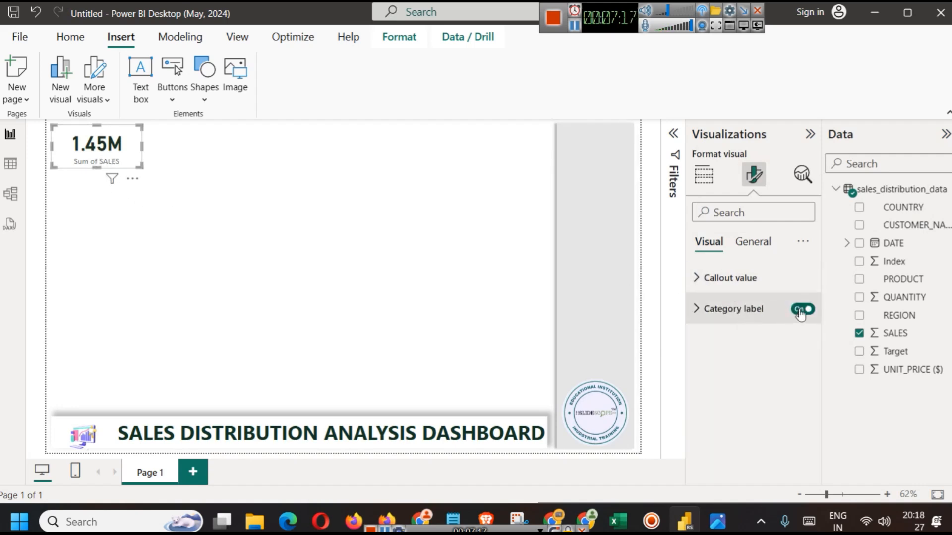
Make the sales card's category label bold and recolour it with the recently used dark green.
left_click(271, 249)
left_click(106, 155)
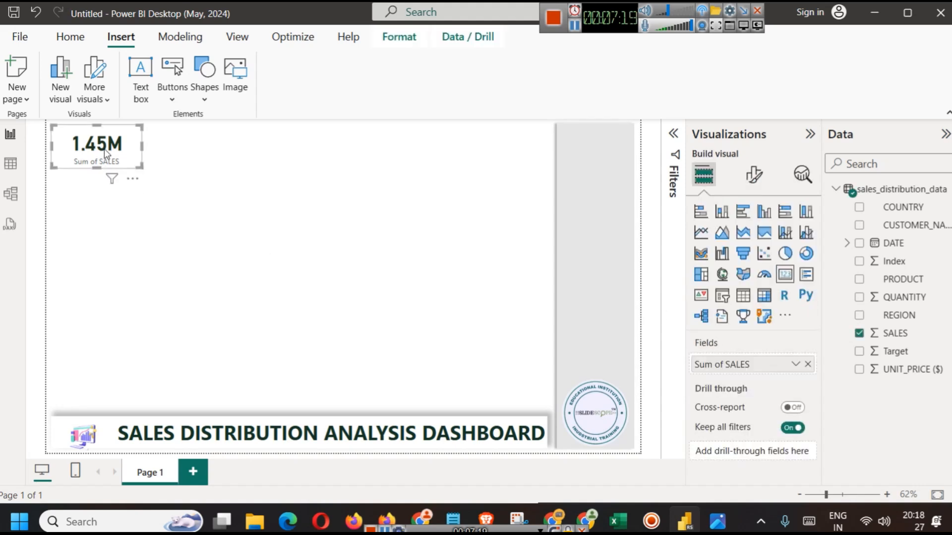
left_click(753, 176)
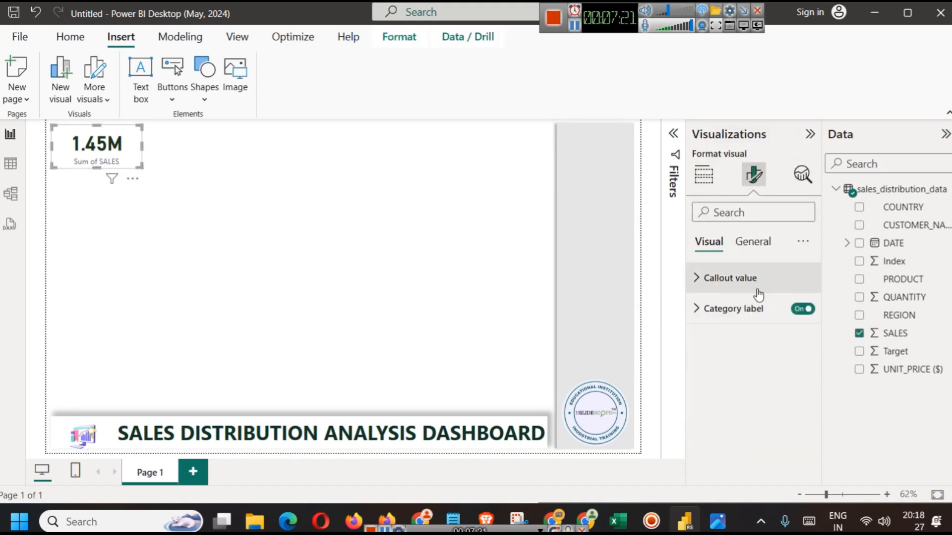
left_click(734, 308)
left_click(717, 422)
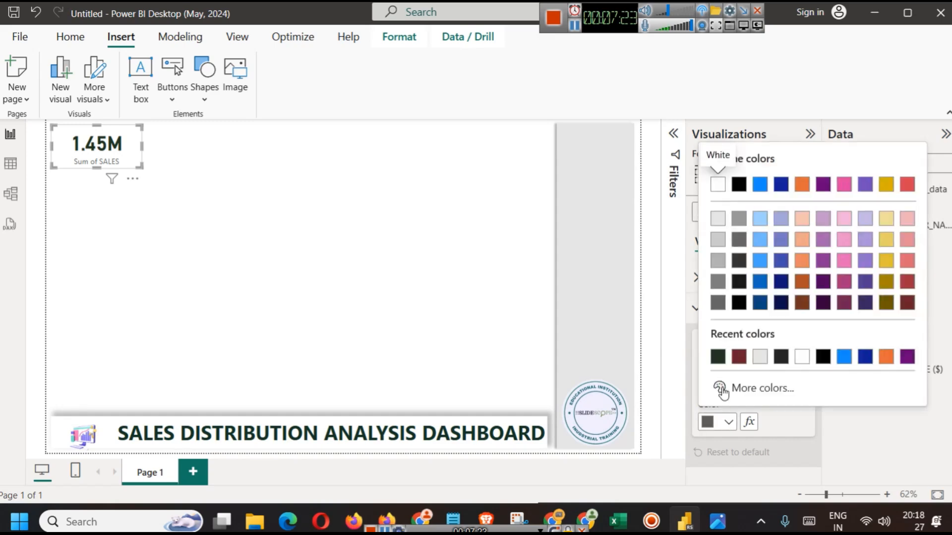
left_click(779, 304)
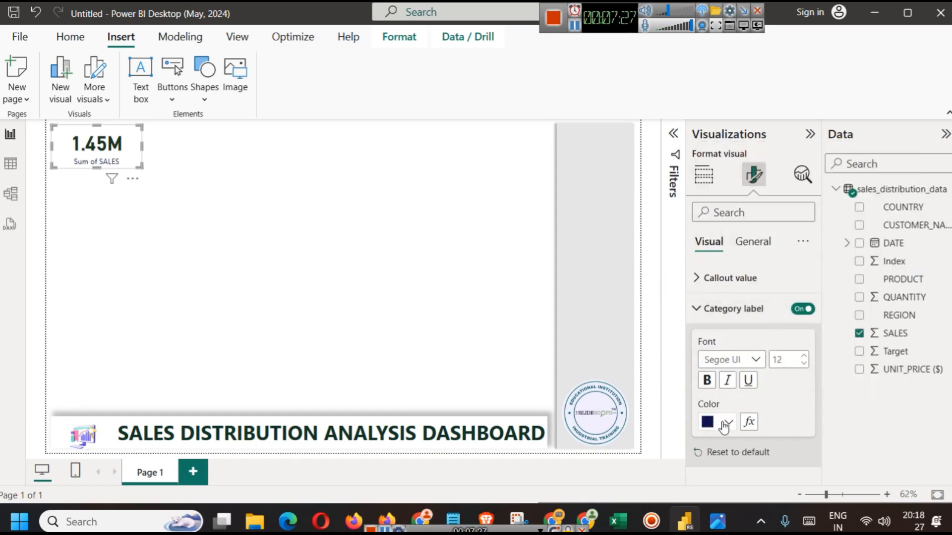
left_click(726, 422)
left_click(739, 358)
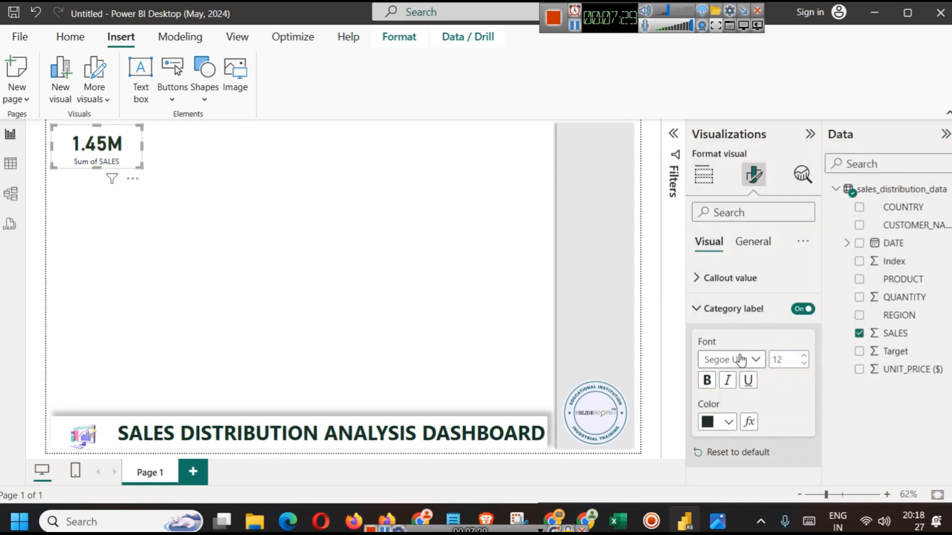
left_click(708, 380)
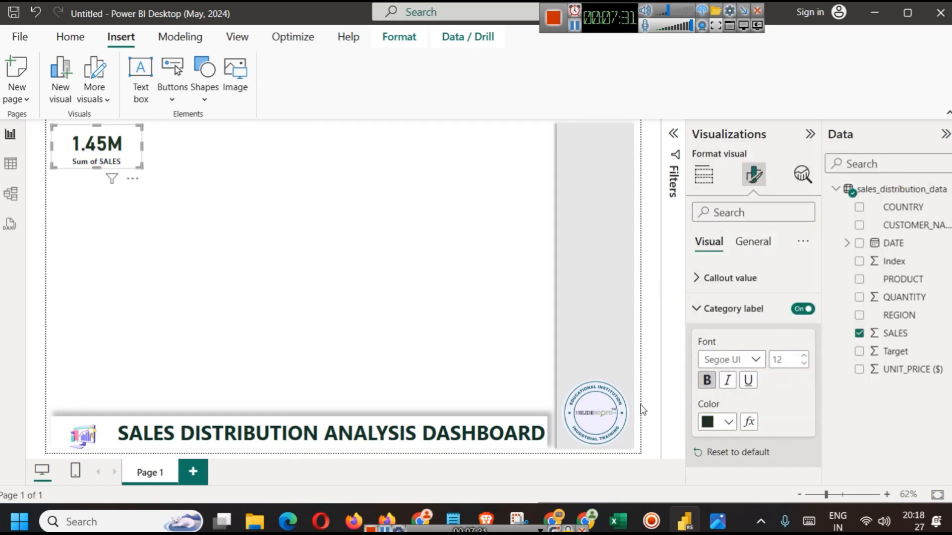
Turn on the shadow effect for the sales card.
left_click(760, 243)
left_click(745, 349)
scroll(753, 397, "down", 2)
left_click(790, 461)
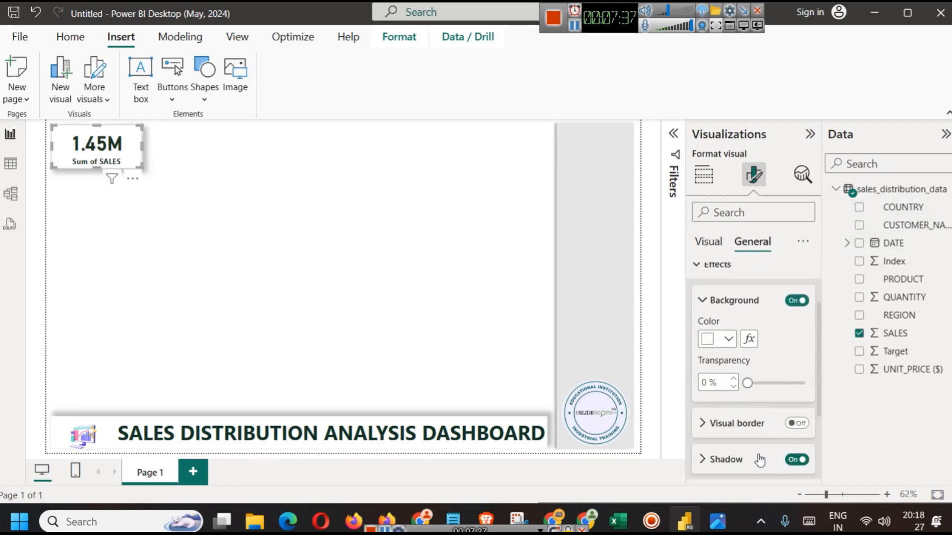
Give the sales card a white visual border with 12 px rounded corners.
left_click(713, 424)
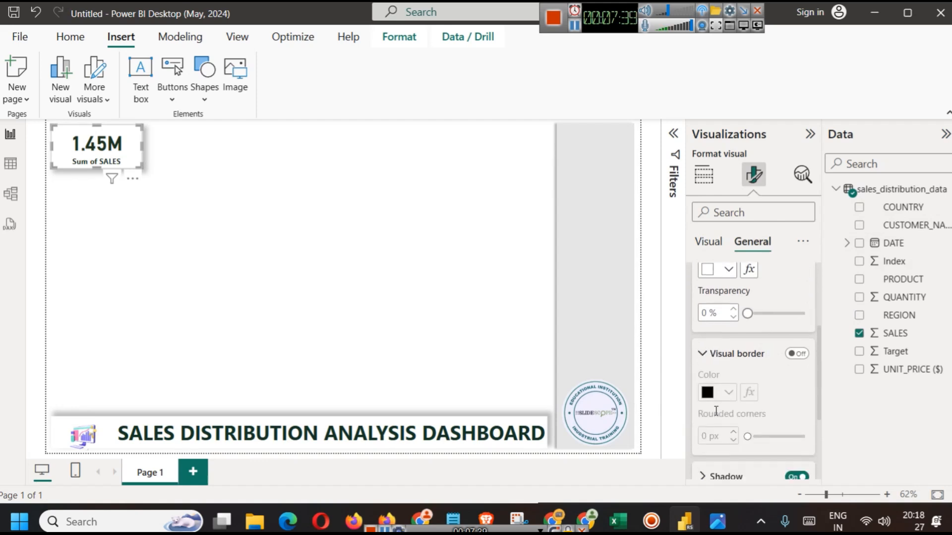
left_click(796, 349)
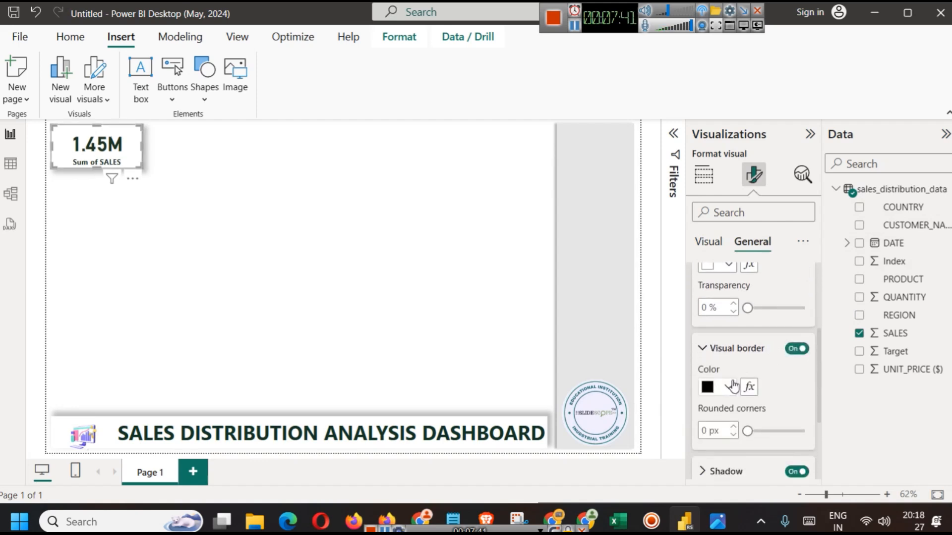
left_click(733, 386)
left_click(717, 150)
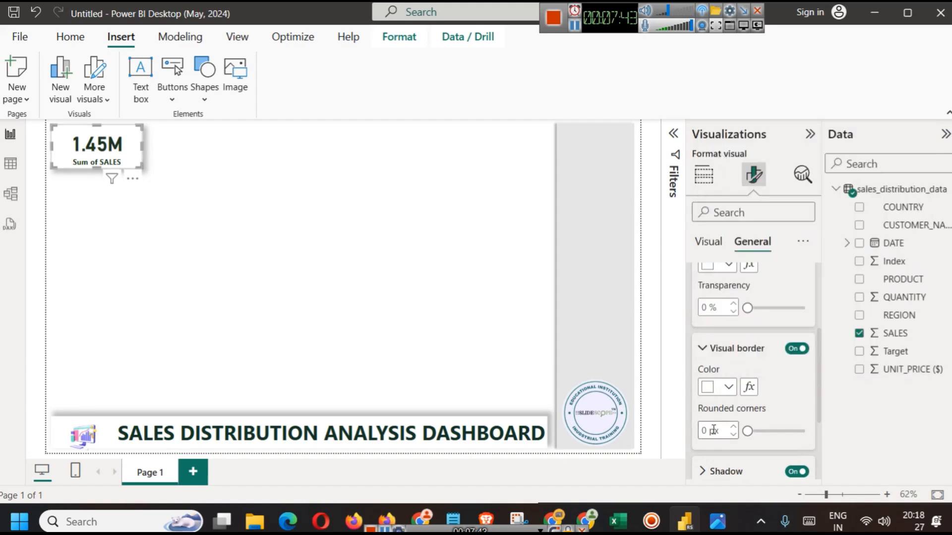
double_click(704, 430)
type("12")
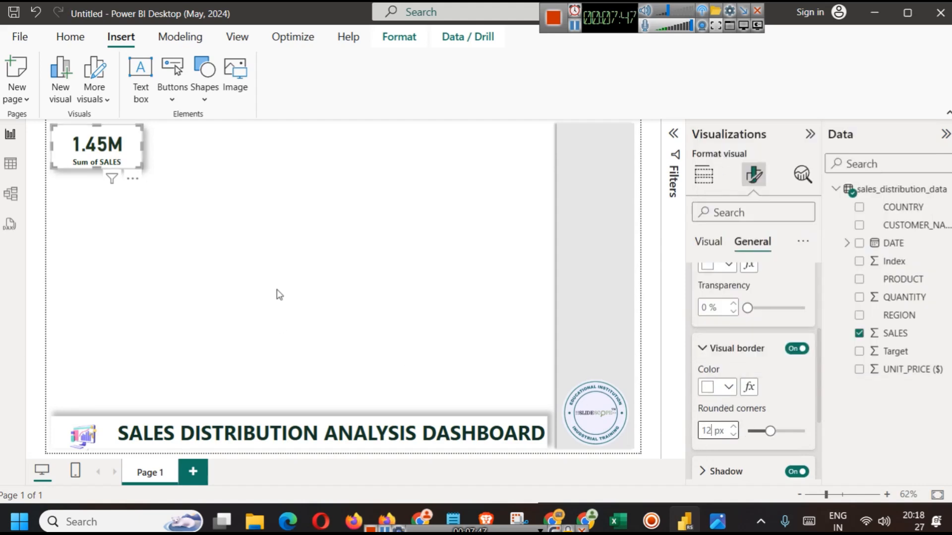
left_click(276, 293)
Duplicate the sales card twice and line the copies up in a row beside the original.
left_click(142, 146)
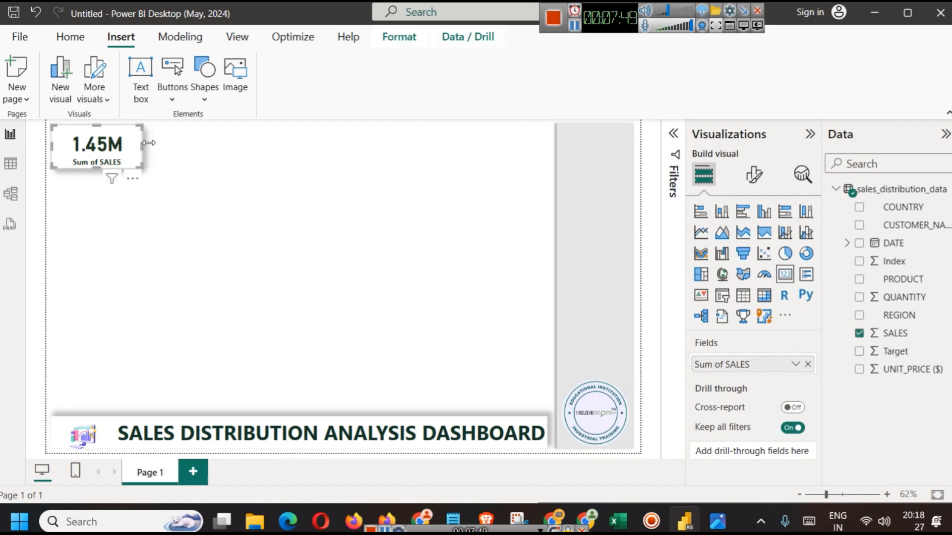
key("ctrl+v")
left_click_drag(115, 156, 294, 160)
key("ctrl+v")
Rename the first card's Sum of SALES field to Revenue for this visual.
left_click(101, 158)
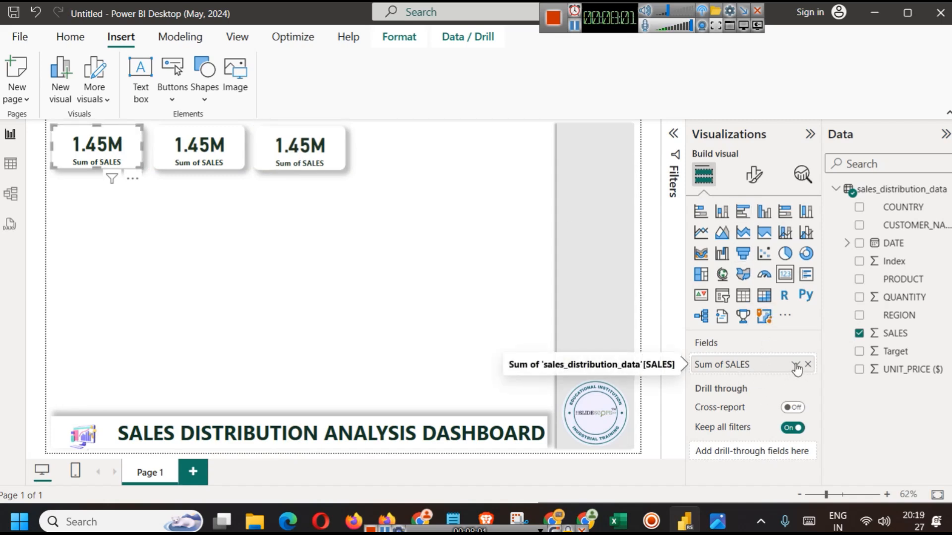
left_click(795, 366)
left_click(849, 161)
key("ctrl+a")
type("Re")
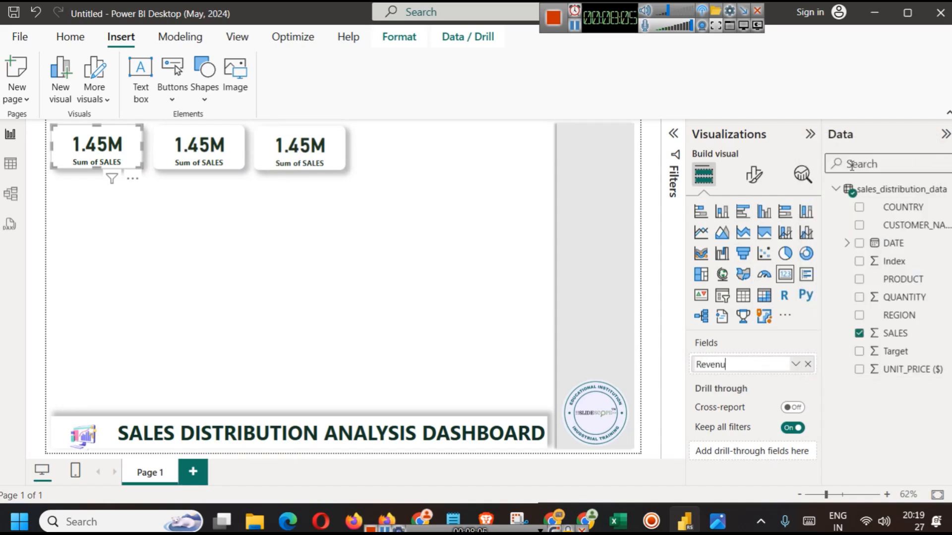
key("Return")
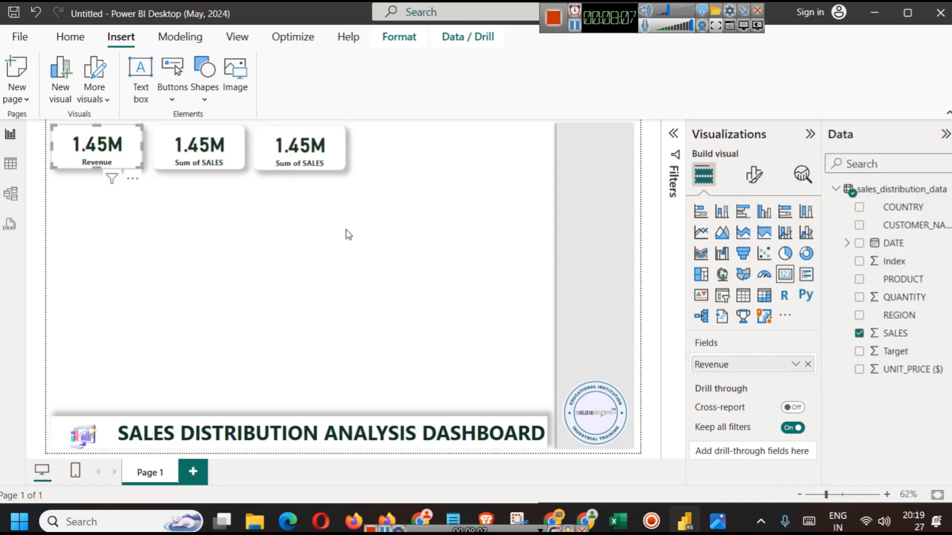
Replace the SALES field in the second card with the sum of QUANTITY.
left_click(345, 233)
left_click(237, 160)
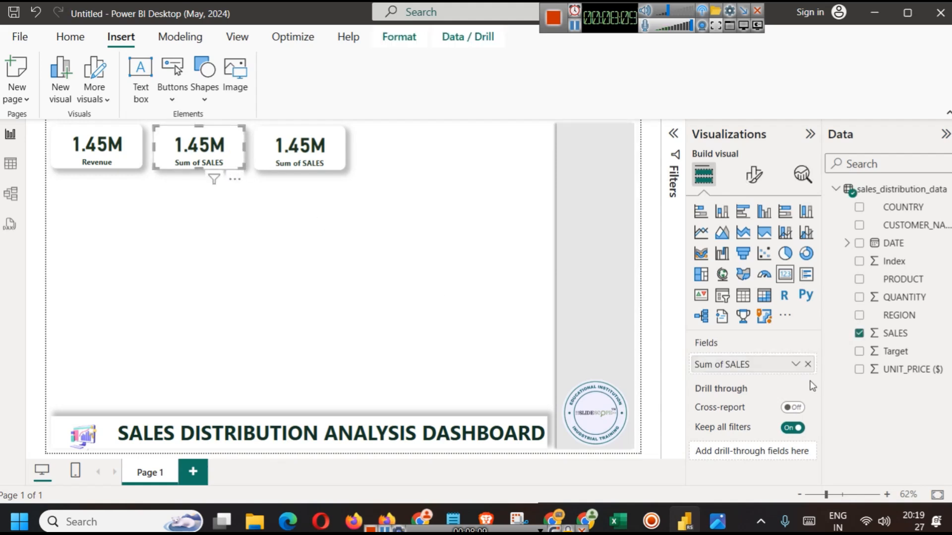
left_click(807, 364)
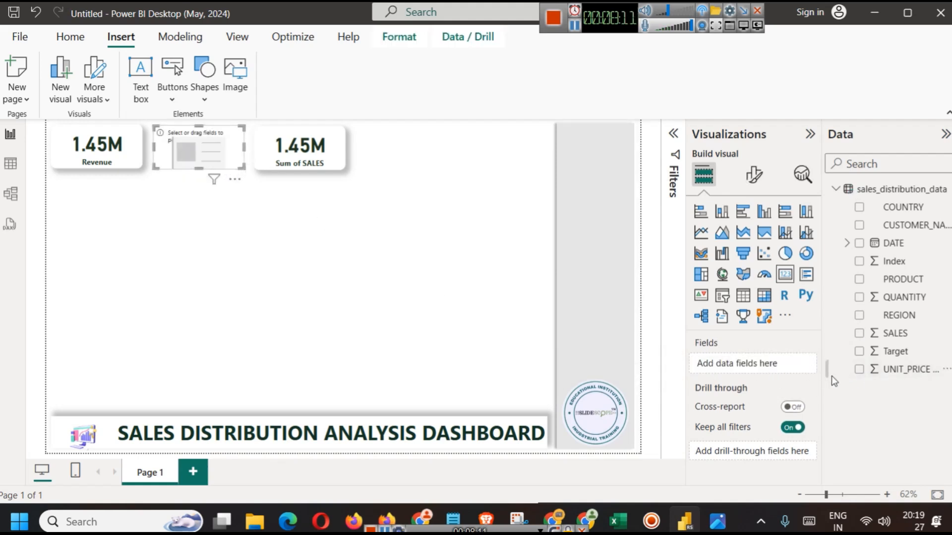
left_click_drag(914, 303, 763, 364)
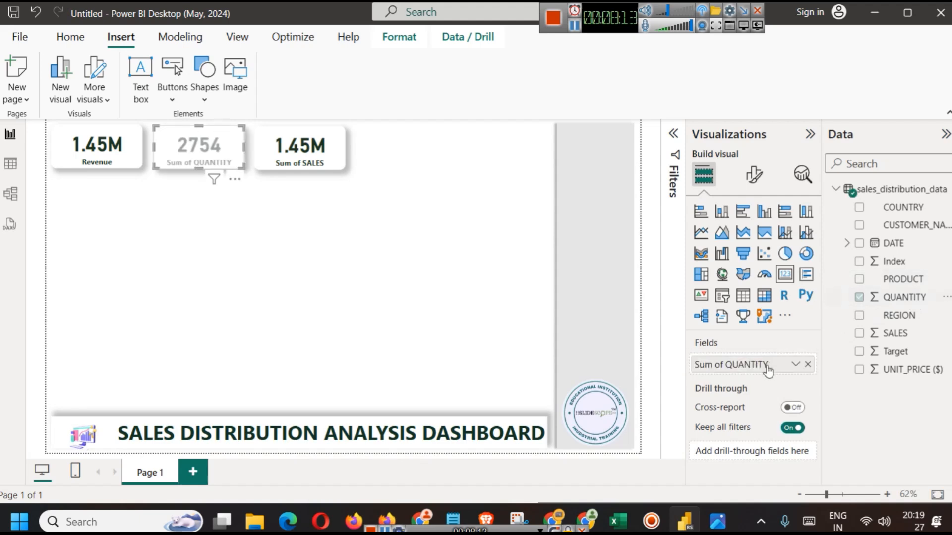
Rename the second card's Sum of QUANTITY field to Units Sold for this visual.
left_click(794, 364)
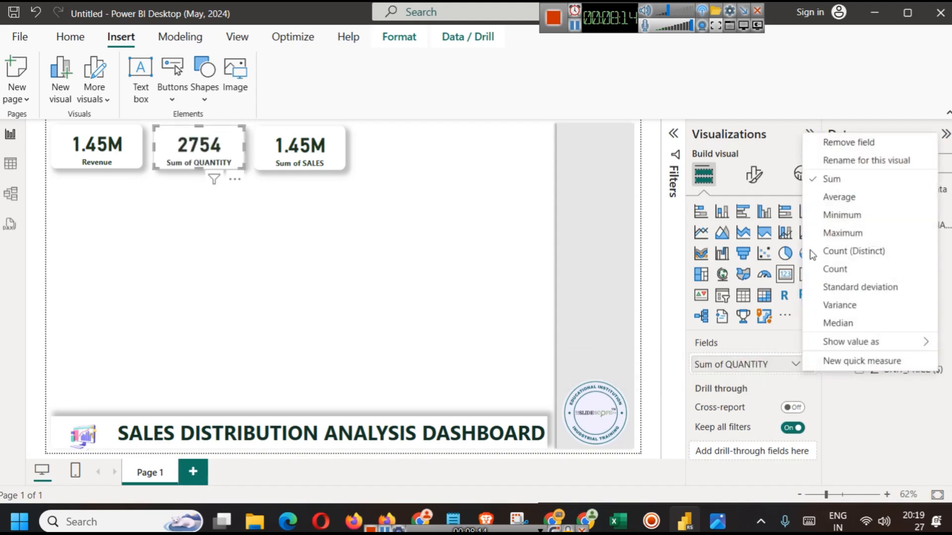
left_click(846, 160)
type("QUantity")
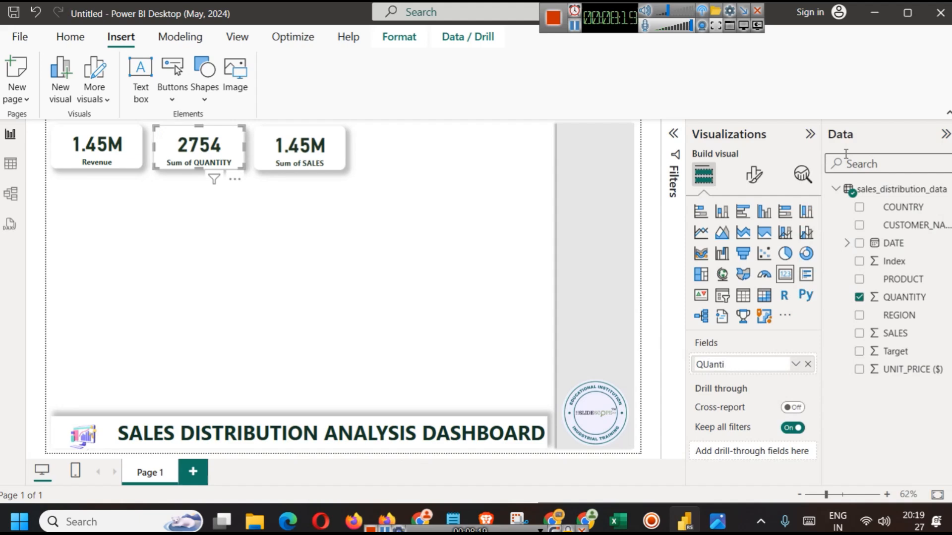
key("BackSpace")
key("BackSpace")
type("uan")
key("ctrl+a")
type("Units Sold")
key("Return")
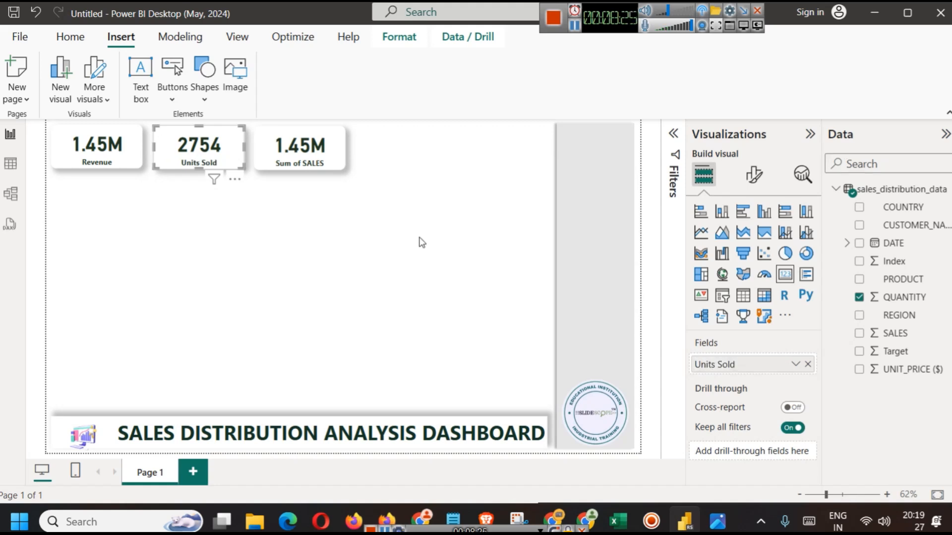
left_click(515, 218)
Replace the SALES field in the third card with the sum of Target.
left_click(331, 154)
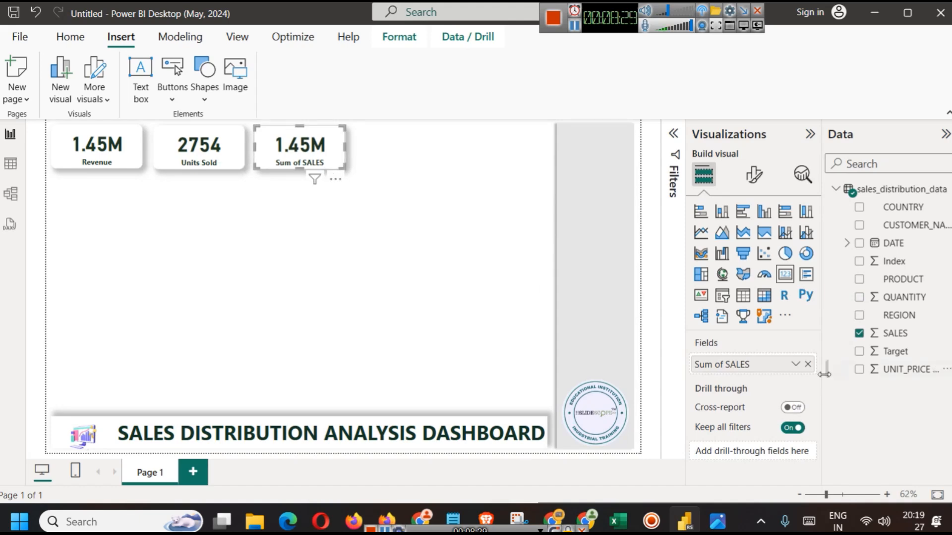
left_click(808, 365)
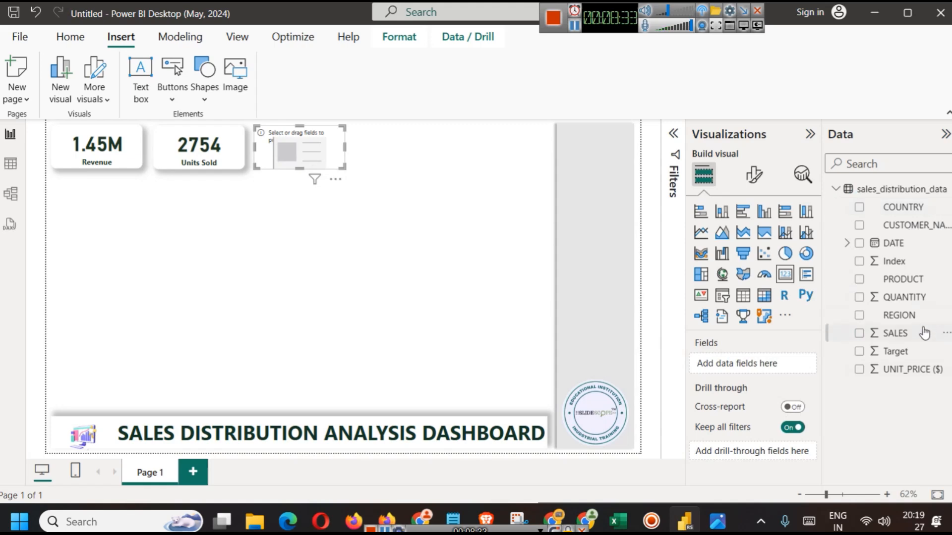
left_click_drag(895, 351, 775, 373)
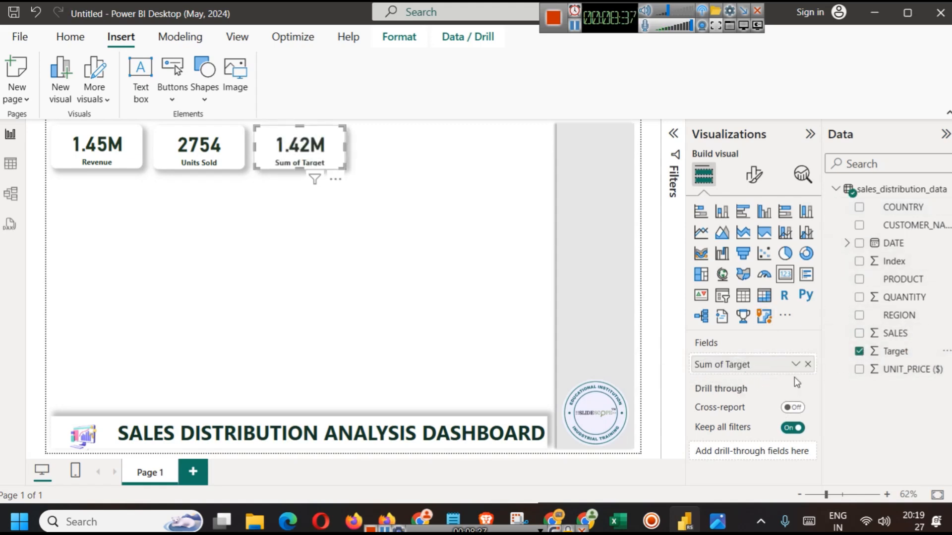
Rename the third card's Sum of Target field to Sales Target for this visual.
left_click(795, 364)
left_click(868, 160)
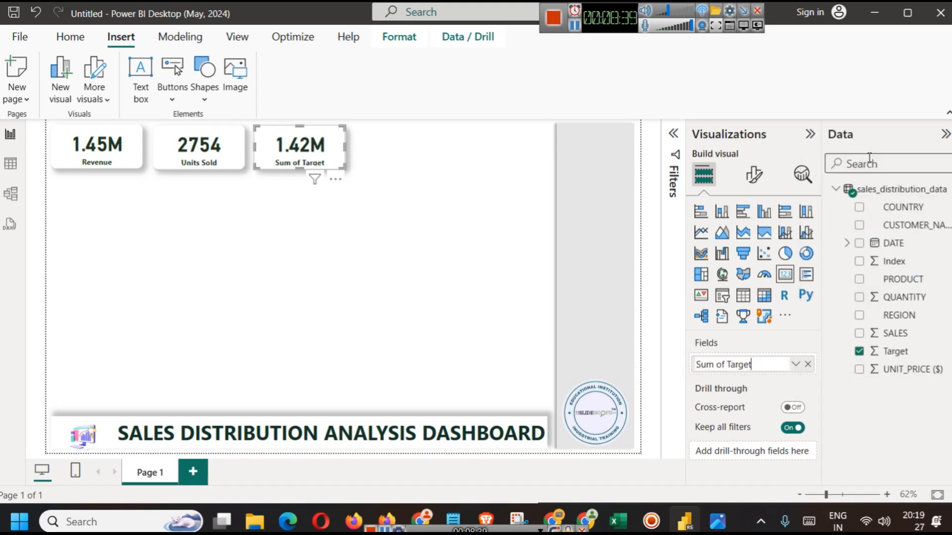
type("Sales Ta")
key("Return")
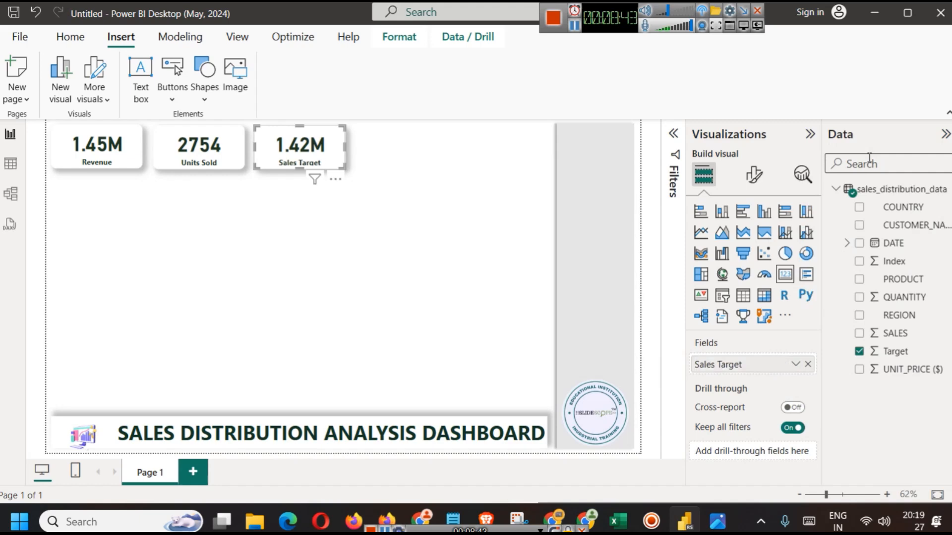
left_click(313, 236)
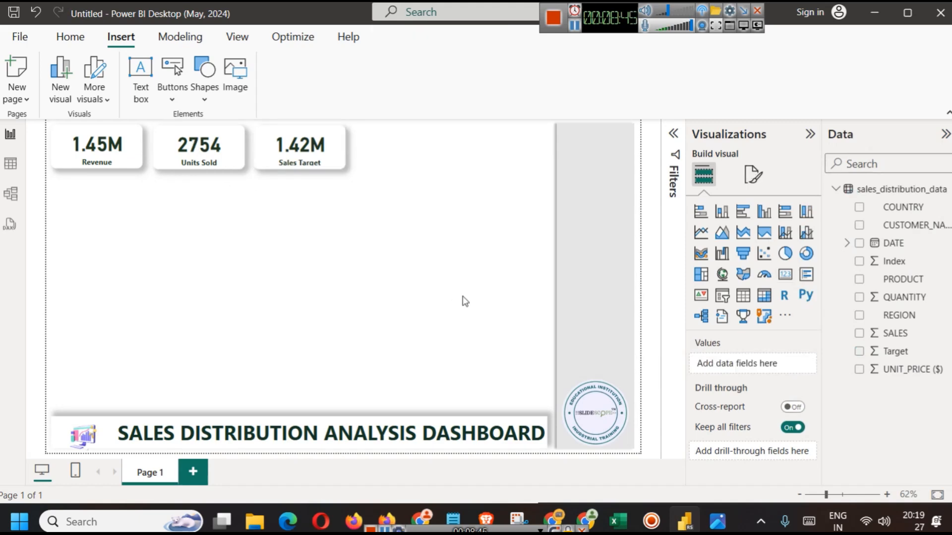
Restore the Sales Target card's height to match the neighbouring cards.
left_click(342, 158)
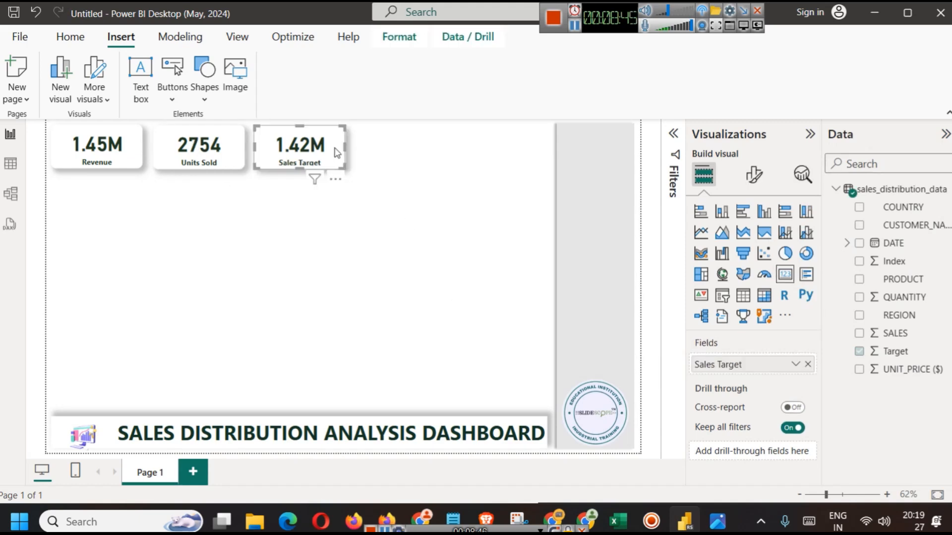
left_click(323, 225)
left_click(293, 158)
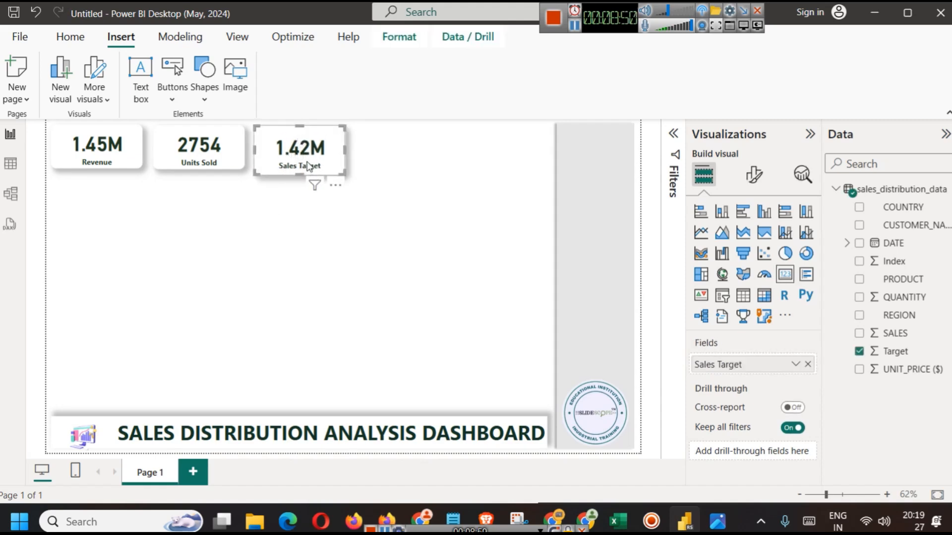
left_click_drag(299, 175, 299, 169)
left_click(326, 219)
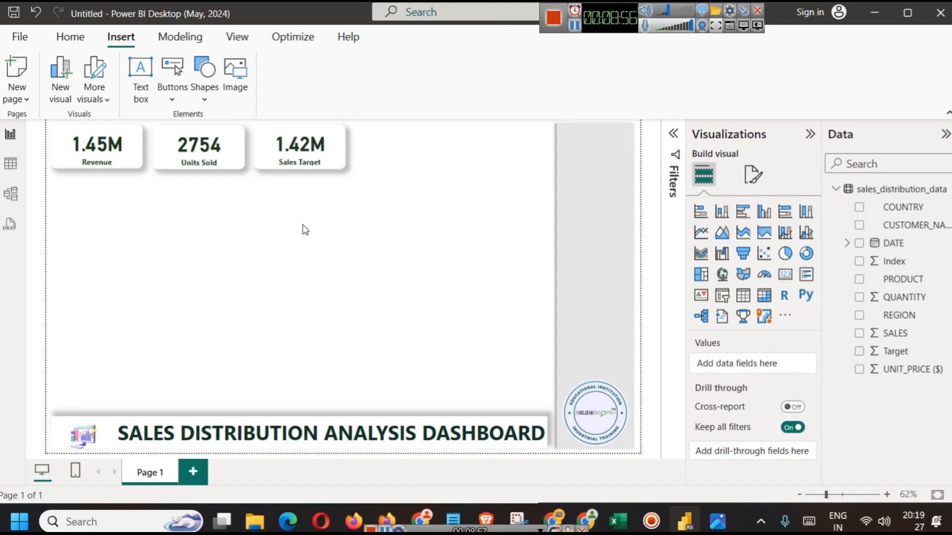
Duplicate the Sales Target card and place the copy beside it as the fourth card in the row.
left_click(286, 142)
key("ctrl+c")
key("ctrl+v")
left_click_drag(289, 144, 401, 145)
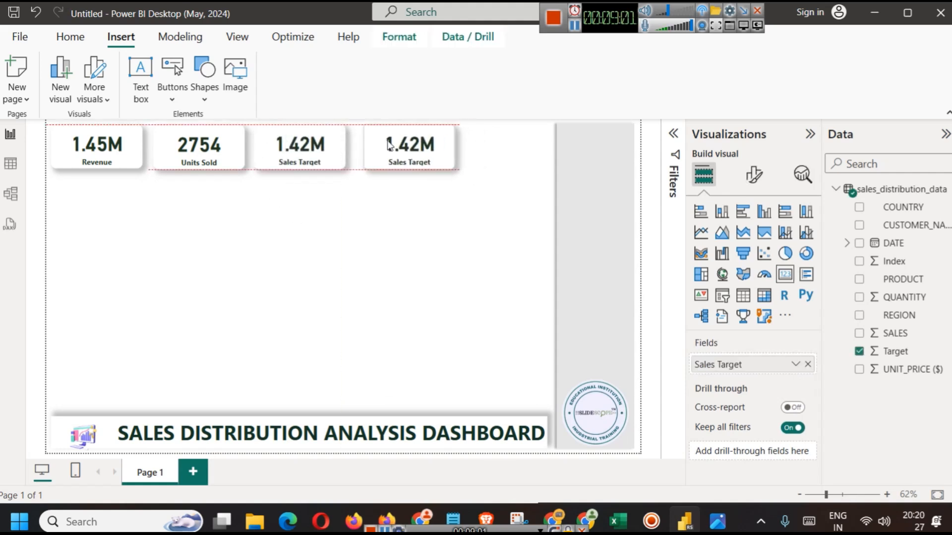
left_click(435, 225)
Replace the Target field in the fourth card with Index, aggregated as Count.
left_click(425, 130)
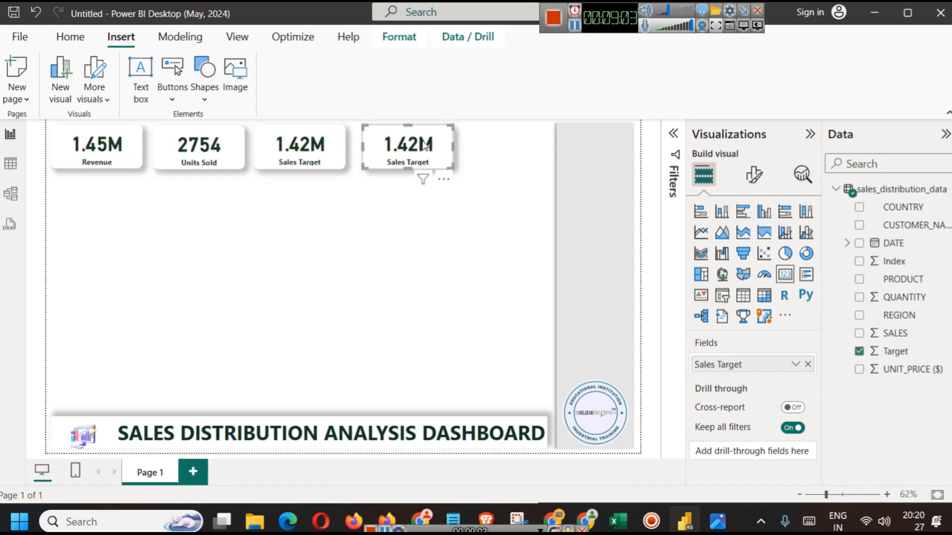
left_click(807, 365)
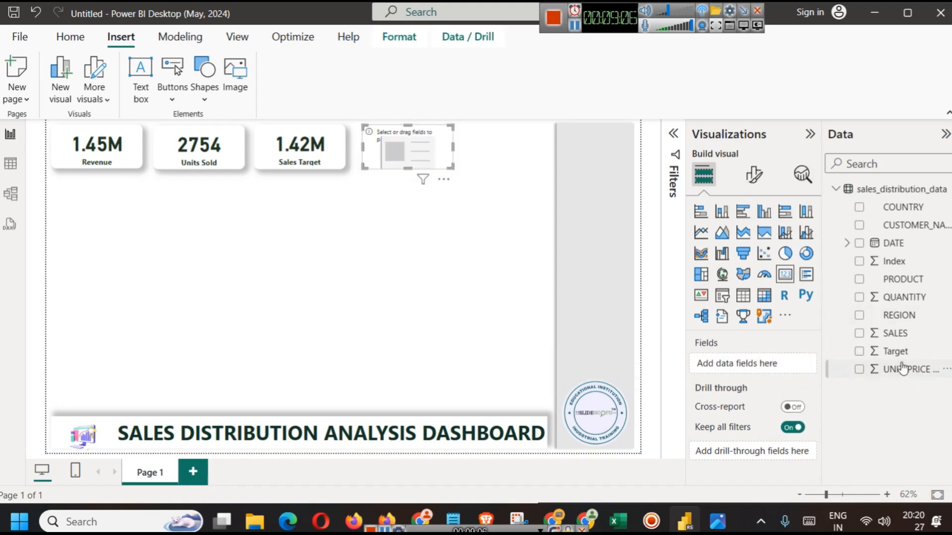
left_click_drag(892, 262, 751, 363)
left_click(796, 363)
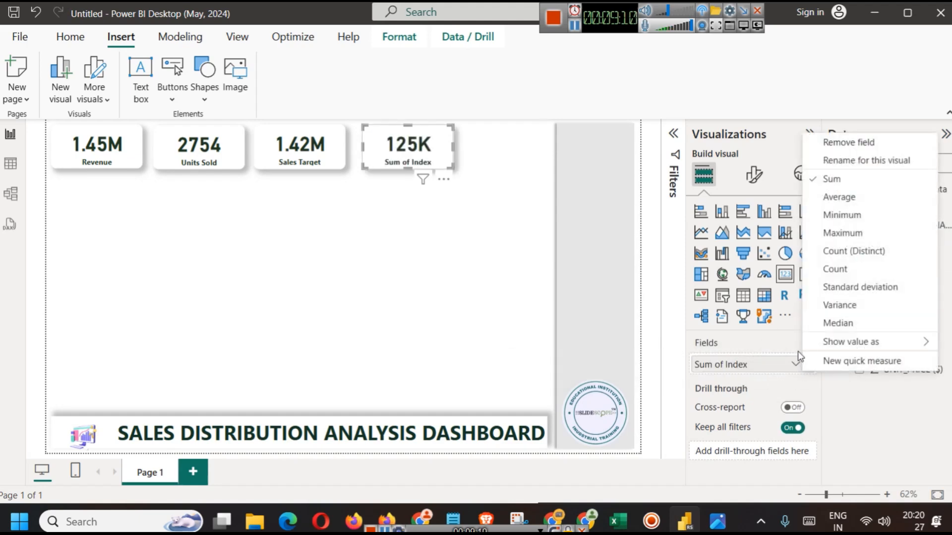
left_click(837, 269)
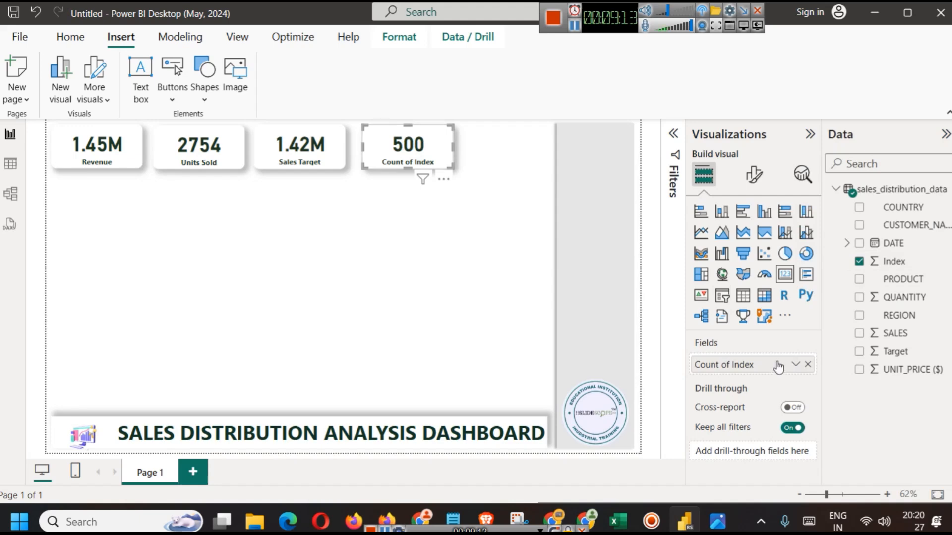
Rename the fourth card's Count of Index field to Count of Sales for this visual.
left_click(795, 364)
left_click(859, 160)
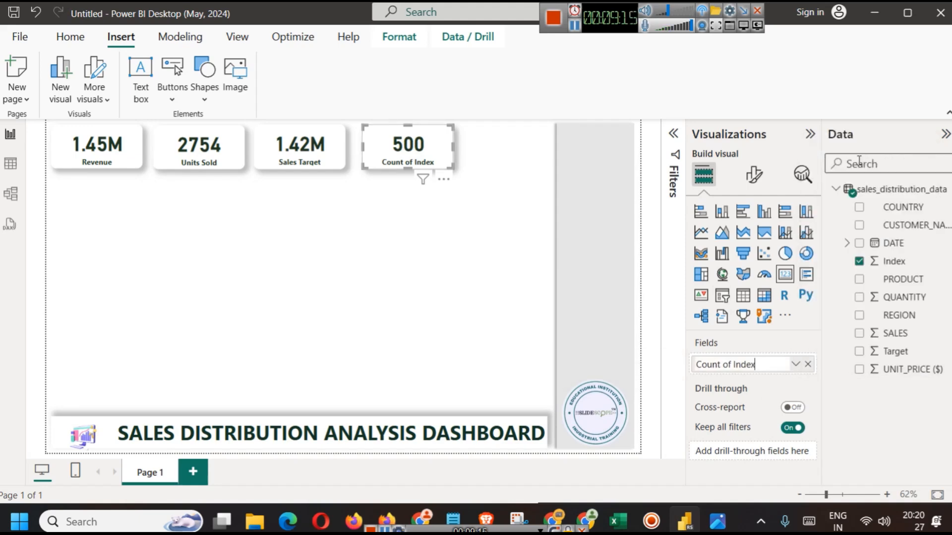
type("Count of Sales")
key("Return")
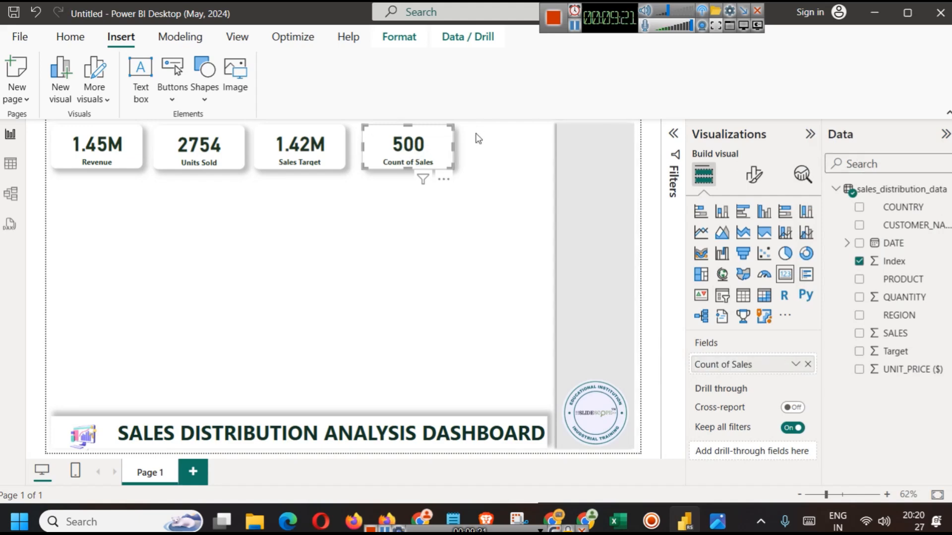
left_click(466, 237)
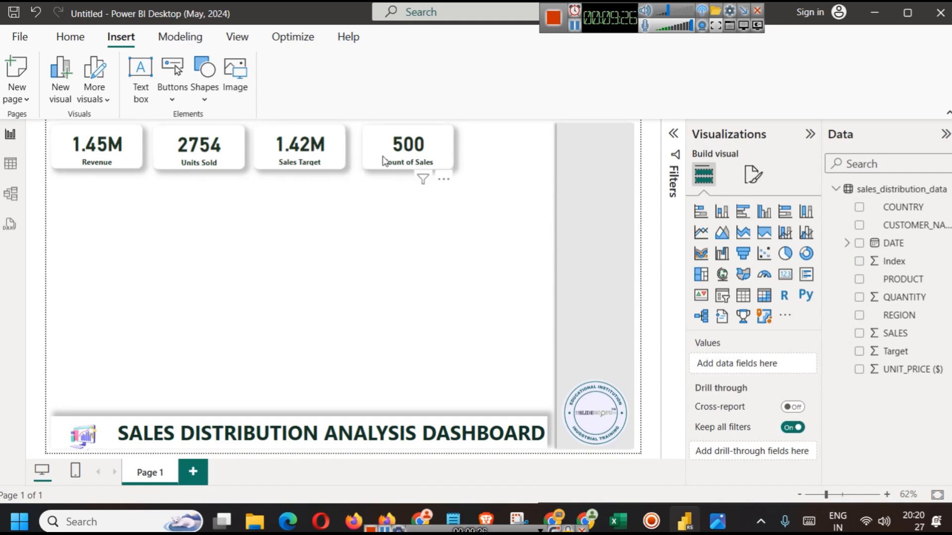
left_click(576, 30)
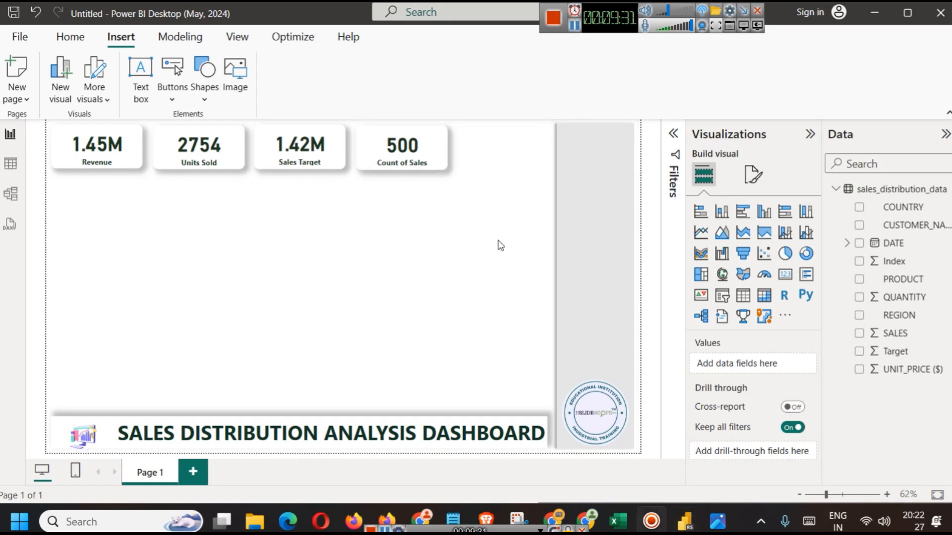
Add a clustered bar chart between the fourth card and the grey side panel, and shorten it to just over half its height.
left_click(743, 212)
left_click_drag(200, 272, 480, 231)
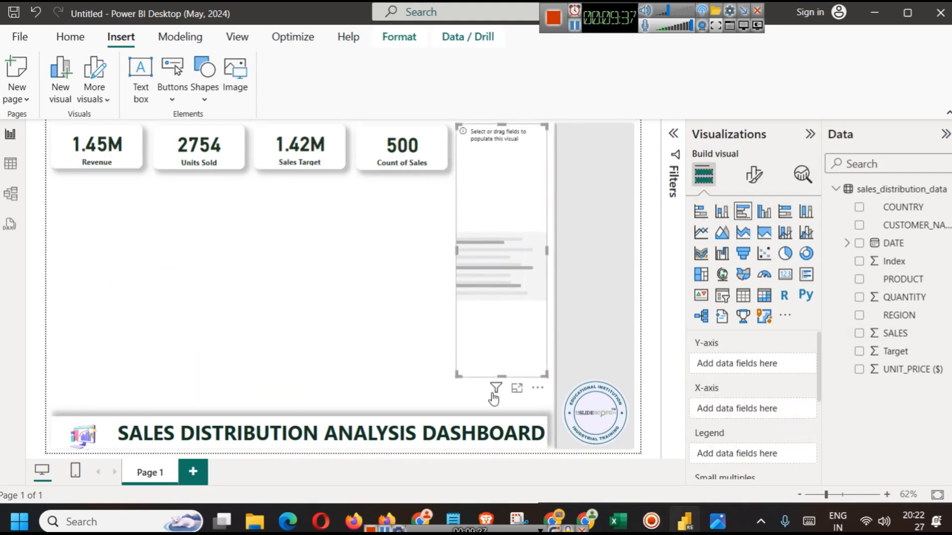
left_click_drag(503, 375, 499, 274)
left_click(490, 325)
left_click(492, 253)
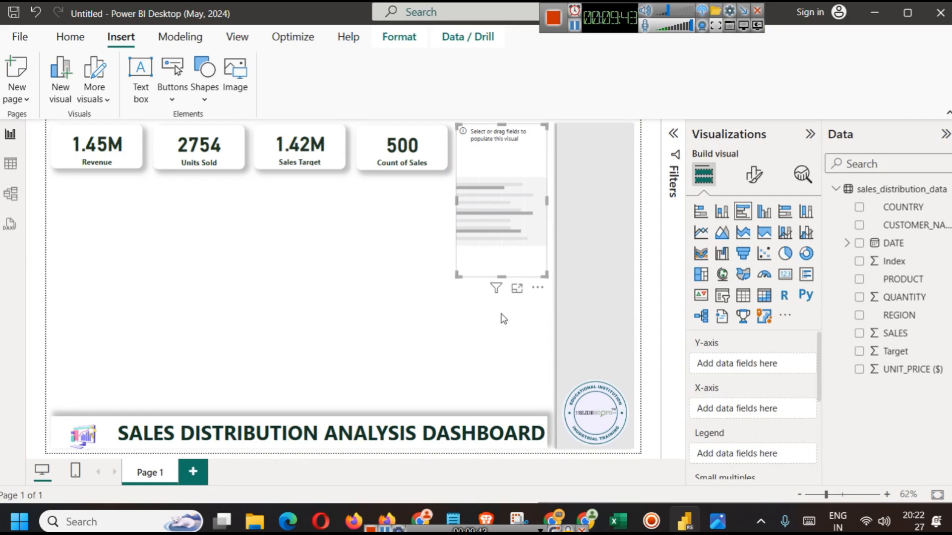
left_click(419, 257)
left_click(416, 149)
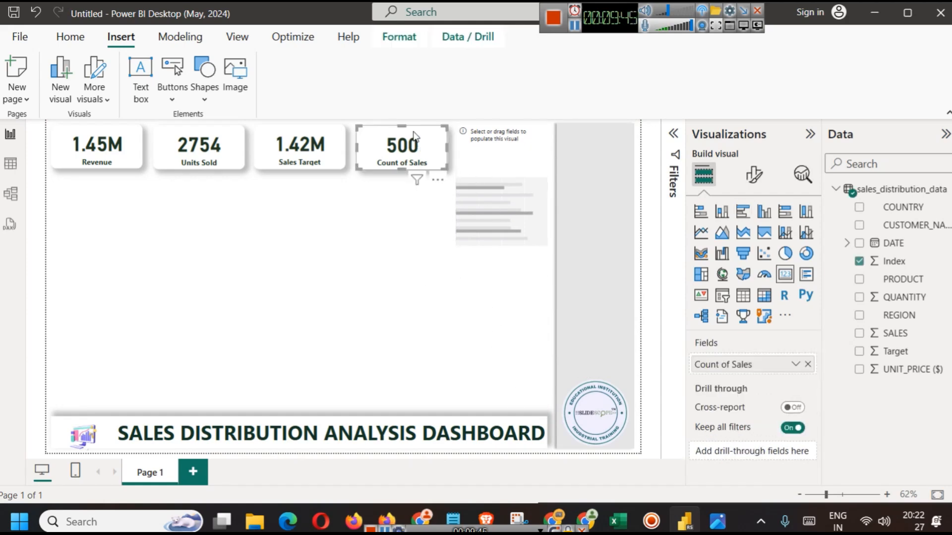
left_click(70, 37)
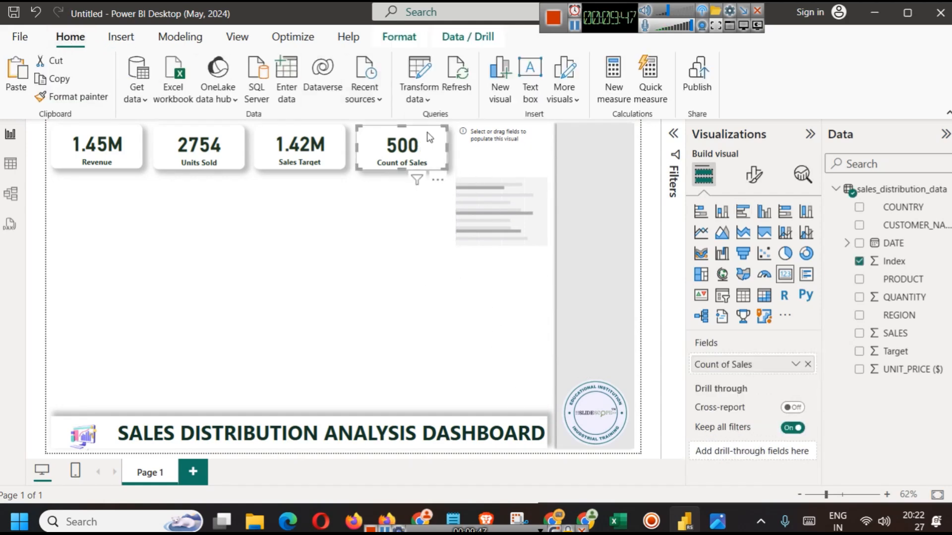
Assign PRODUCT to the bar chart's Y-axis and SALES to its X-axis.
left_click(506, 221)
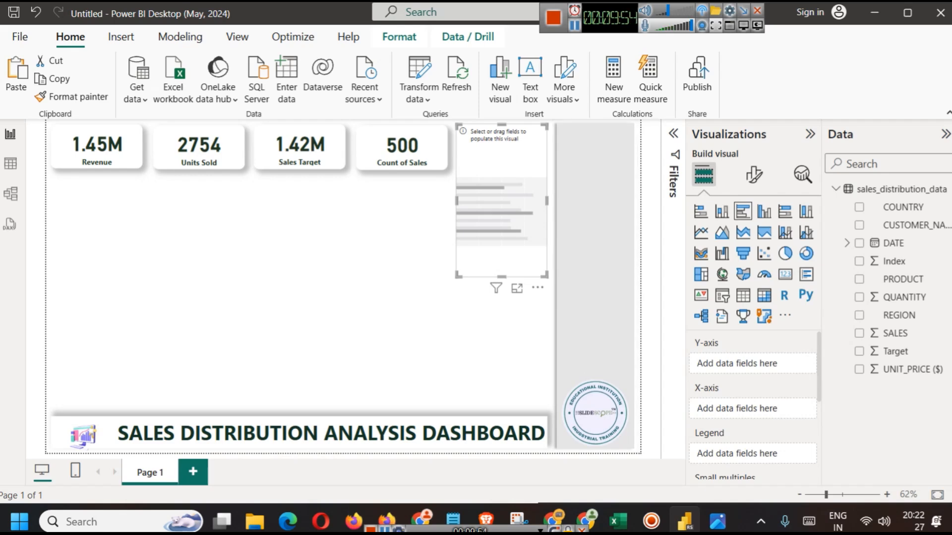
left_click_drag(902, 279, 750, 357)
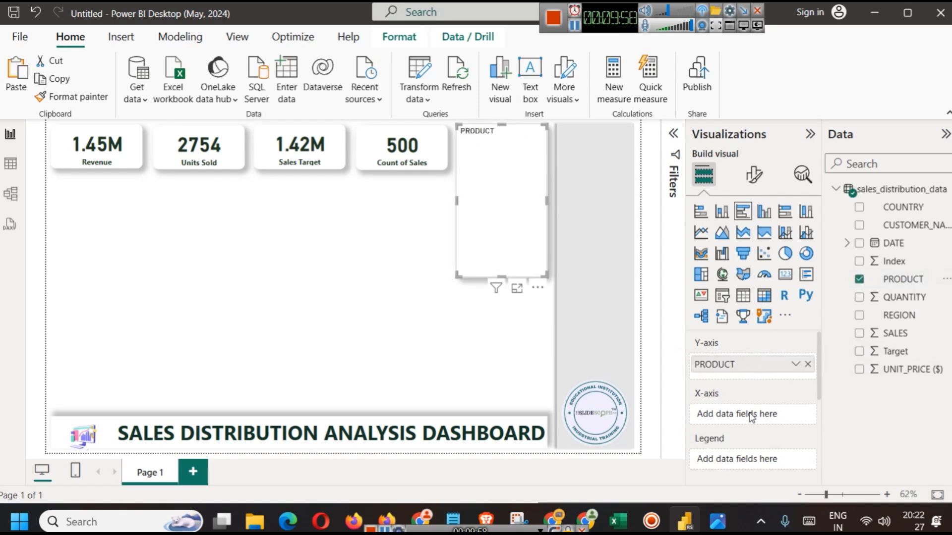
left_click_drag(900, 333, 757, 417)
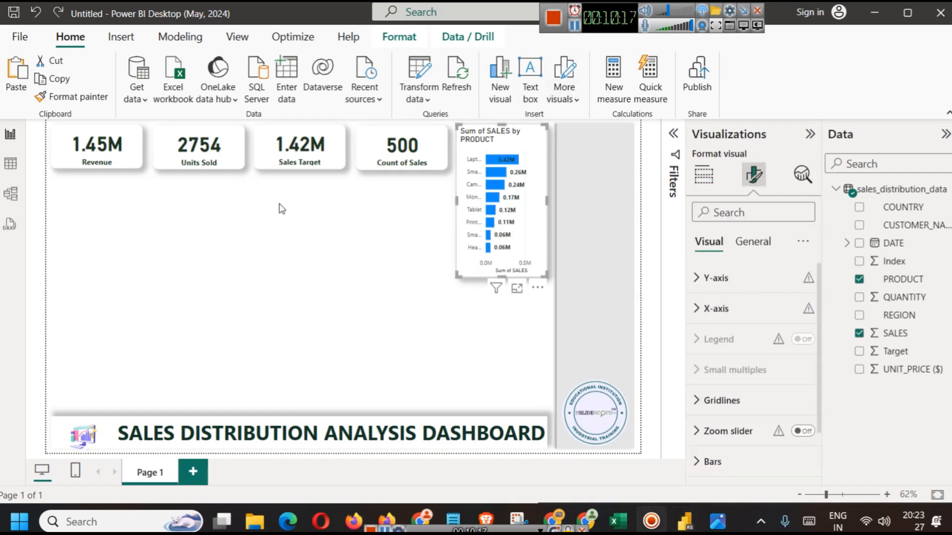
Set the maximum width of the bar chart's Y-axis values to 31%.
left_click(141, 154)
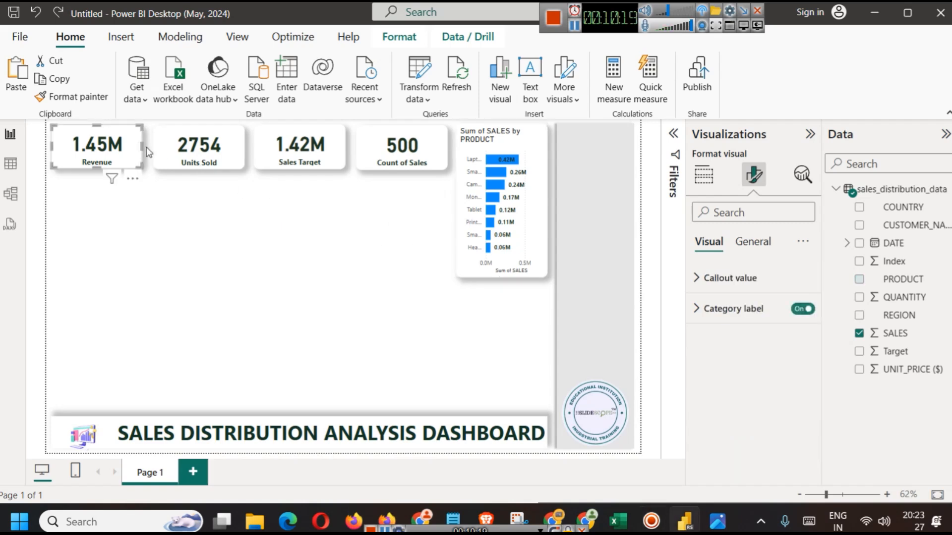
left_click(518, 138)
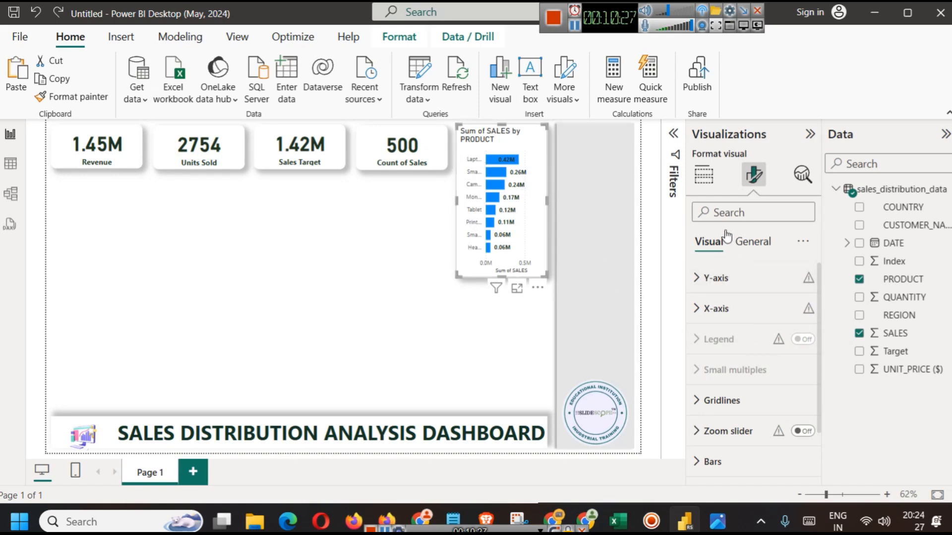
left_click(706, 180)
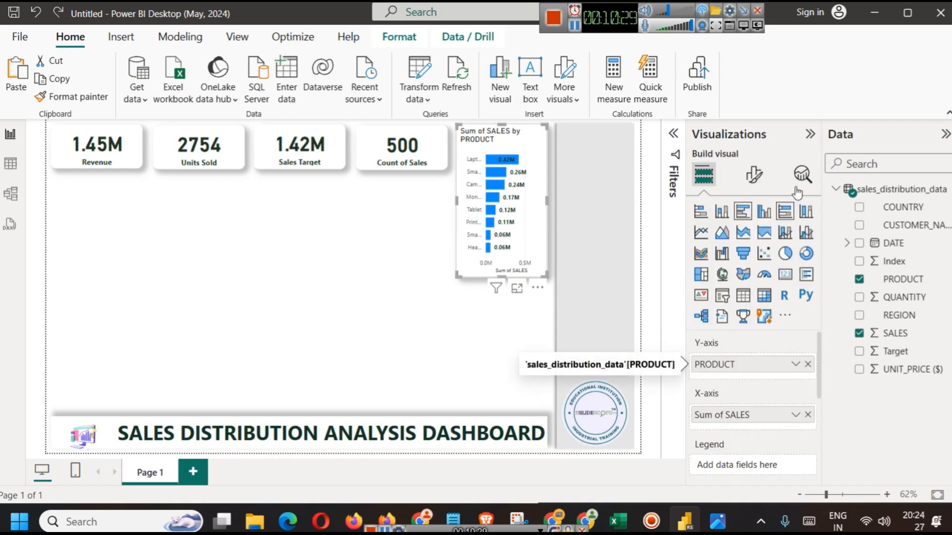
left_click(754, 174)
left_click(733, 290)
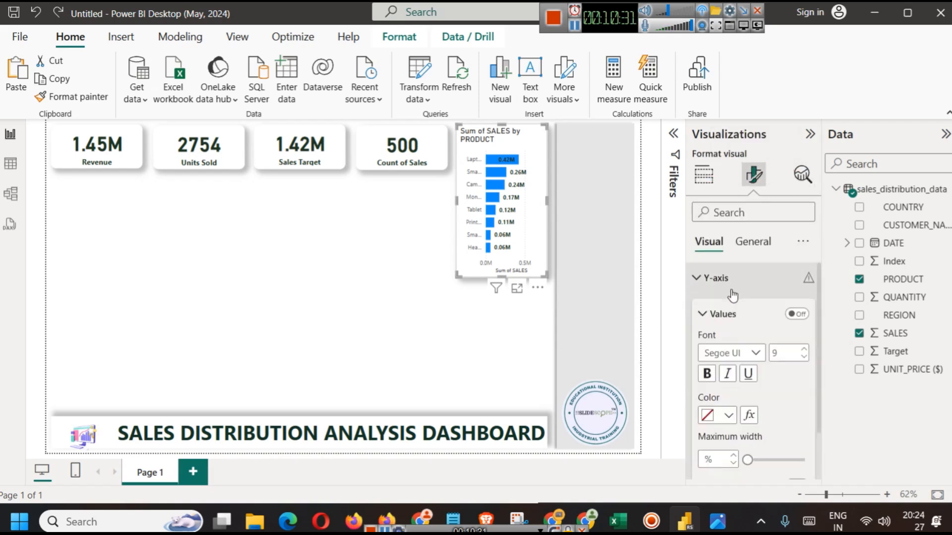
scroll(736, 317, "down", 2)
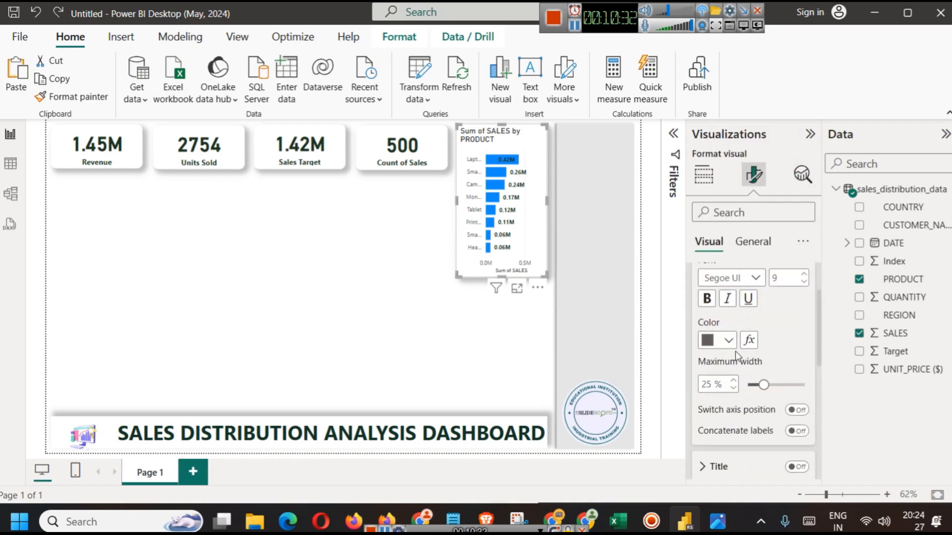
left_click(732, 383)
left_click(732, 383)
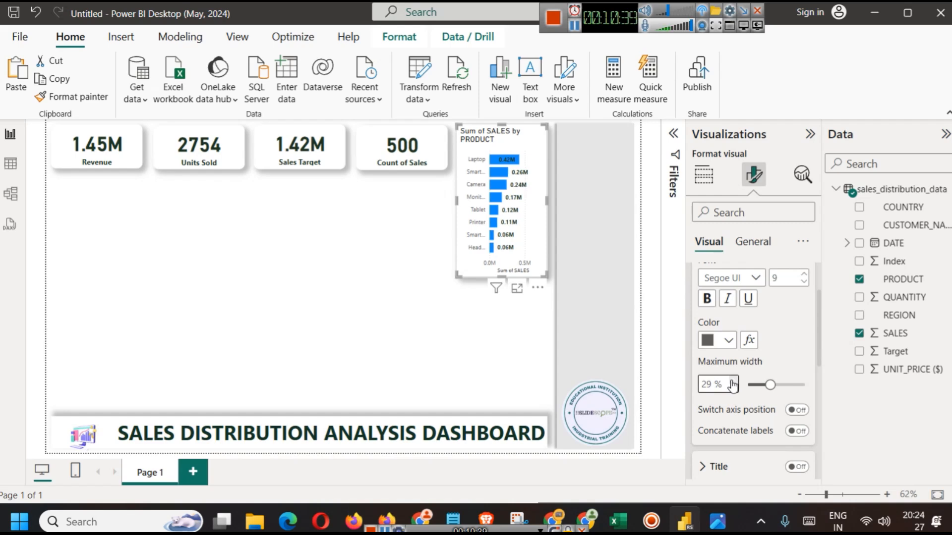
left_click(733, 383)
left_click(732, 383)
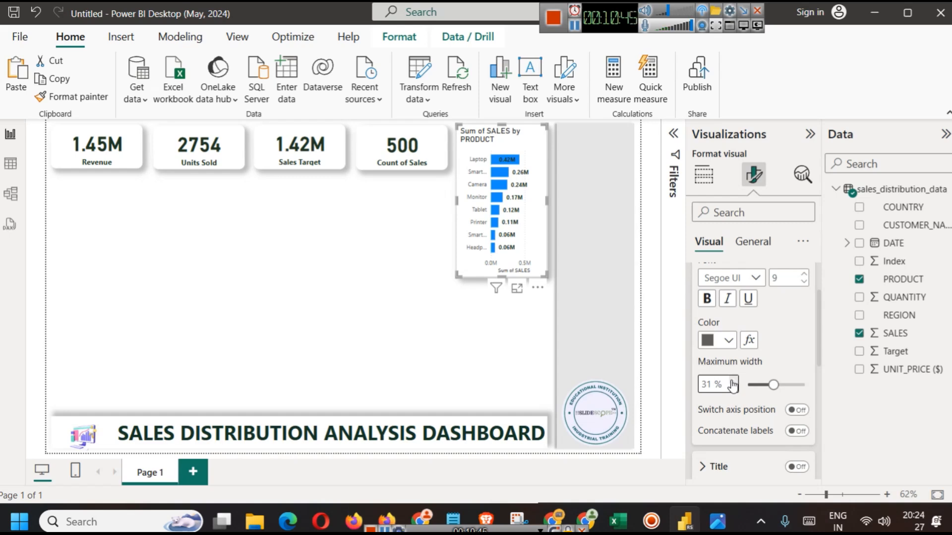
Set the maximum width of the bar chart's Y-axis values to 35% and make those values bold.
left_click(732, 383)
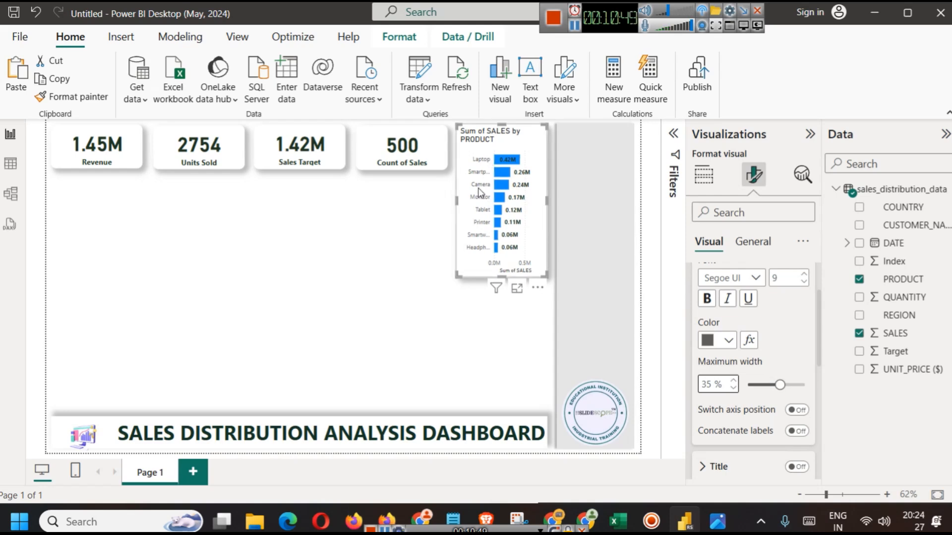
left_click(707, 299)
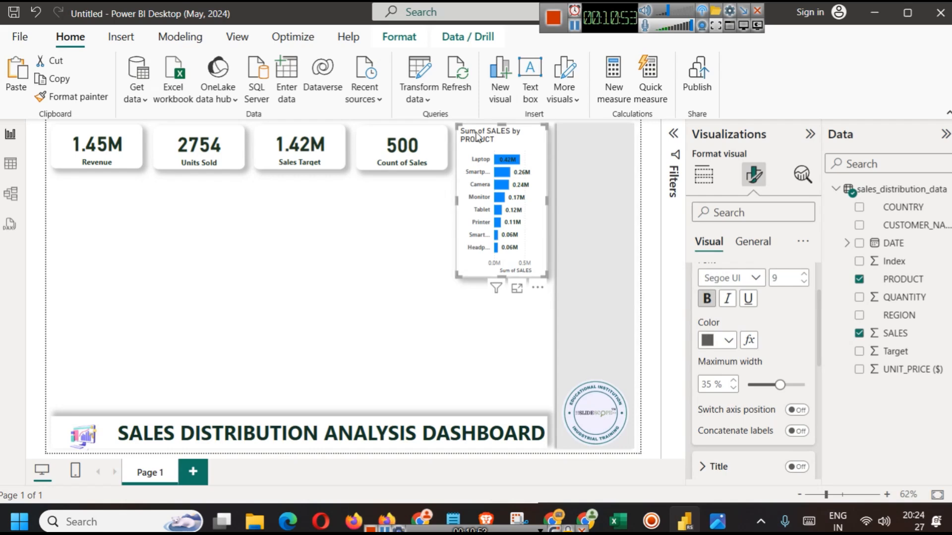
Change the bar chart's title text to Revenue by Product.
scroll(759, 331, "up", 3)
left_click(752, 241)
left_click(740, 313)
triple_click(742, 384)
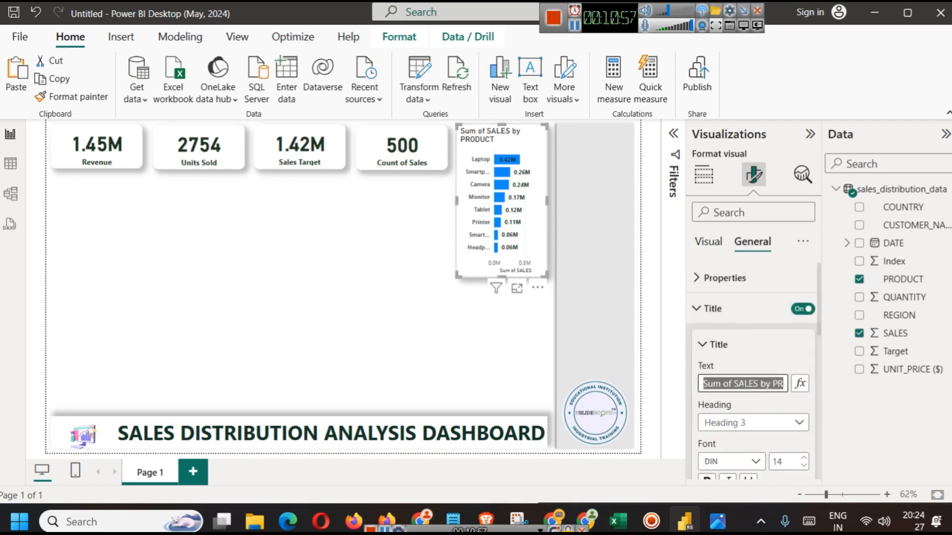
type("Revenue ")
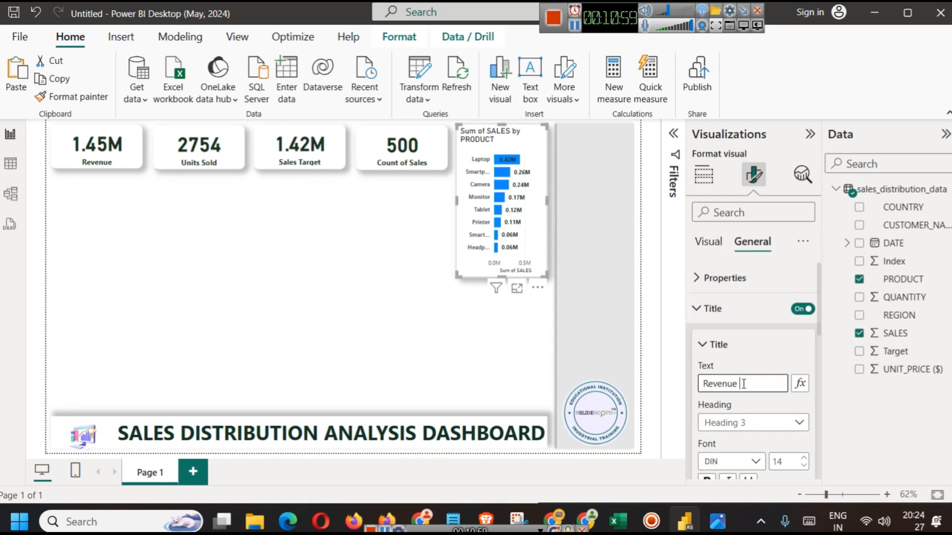
type("By Product")
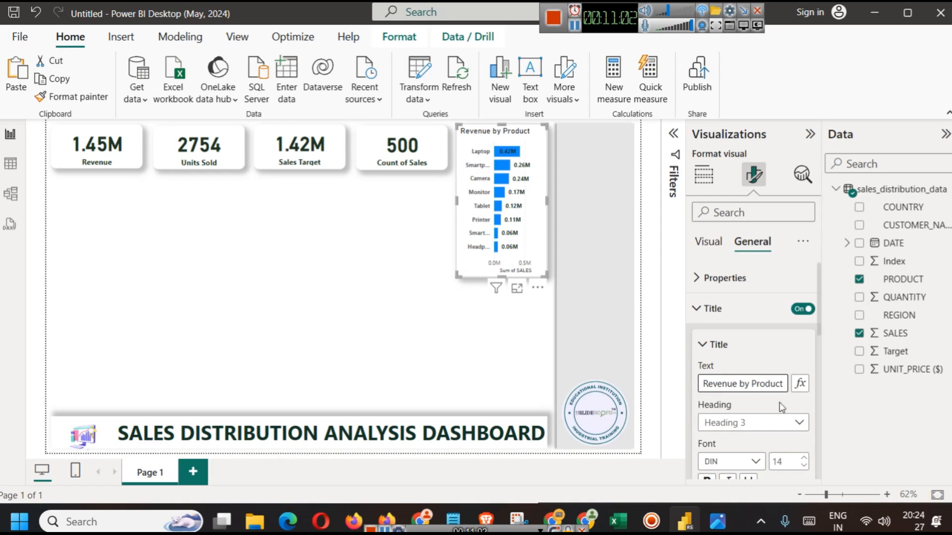
Centre the bar chart's title horizontally and make it bold.
scroll(782, 407, "down", 3)
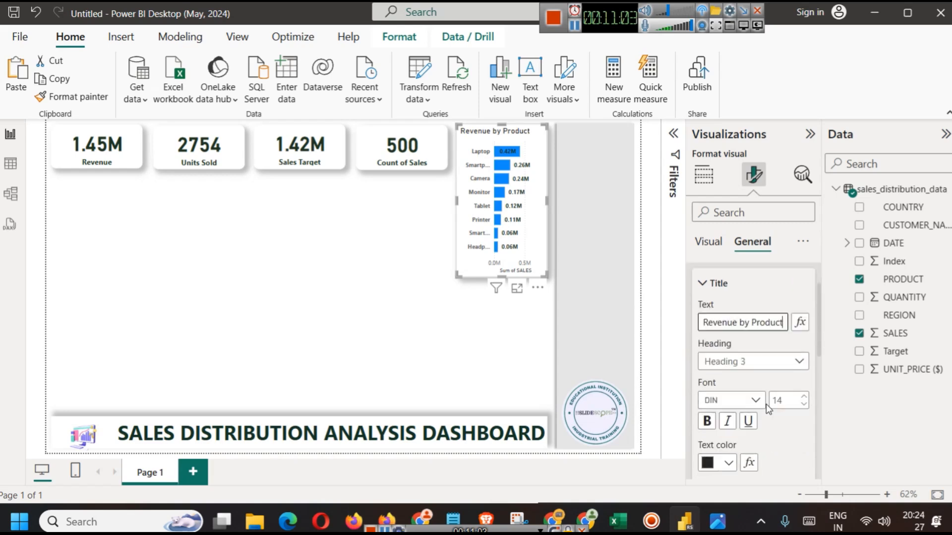
left_click(722, 374)
left_click(736, 315)
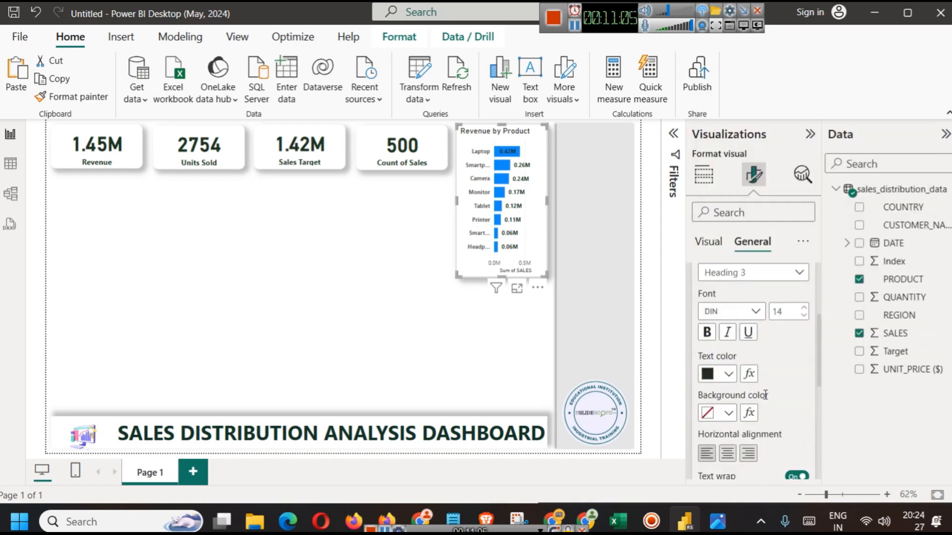
left_click(728, 454)
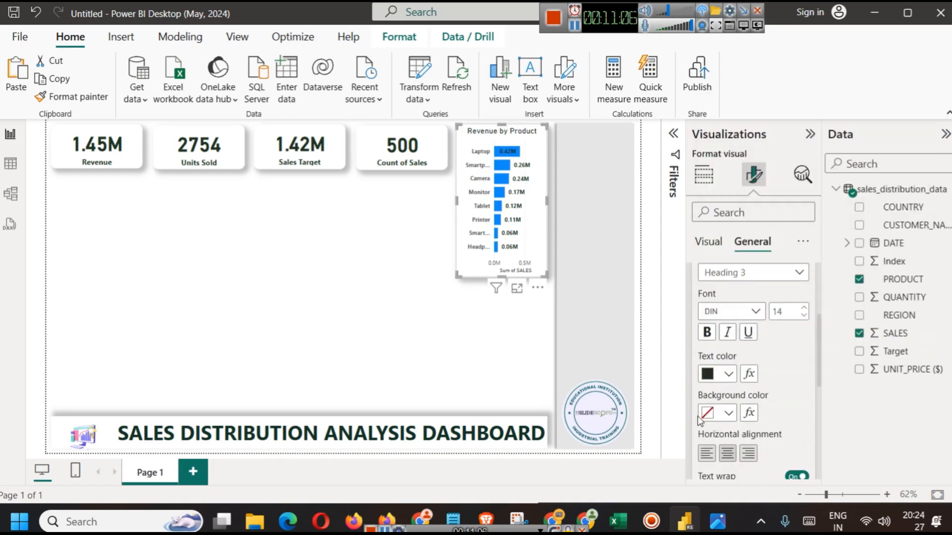
left_click(707, 332)
left_click(282, 297)
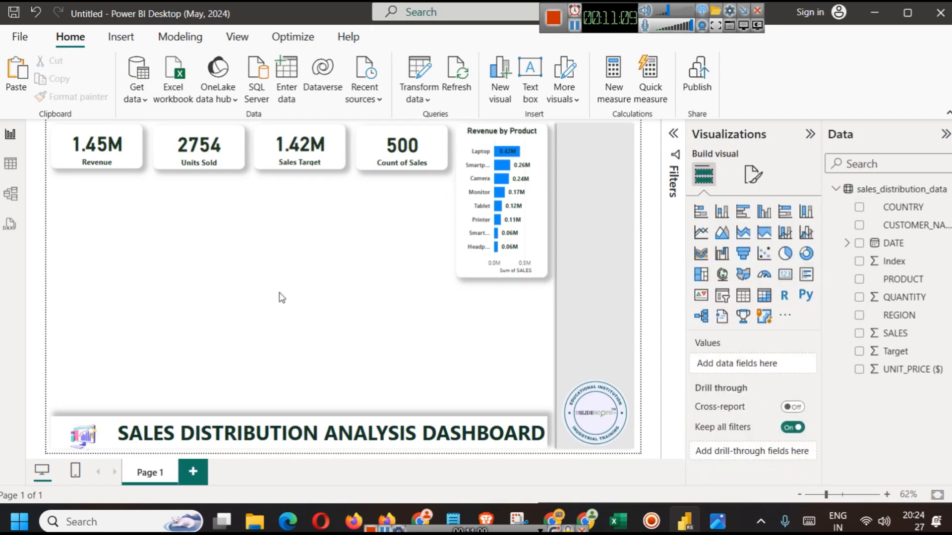
Open the colour settings for all bars of the Revenue by Product chart.
left_click(540, 142)
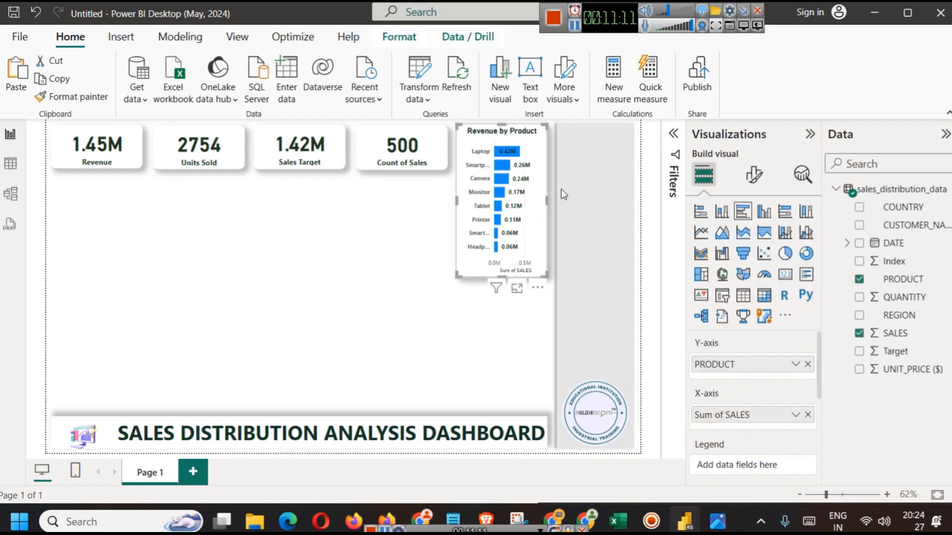
left_click(753, 175)
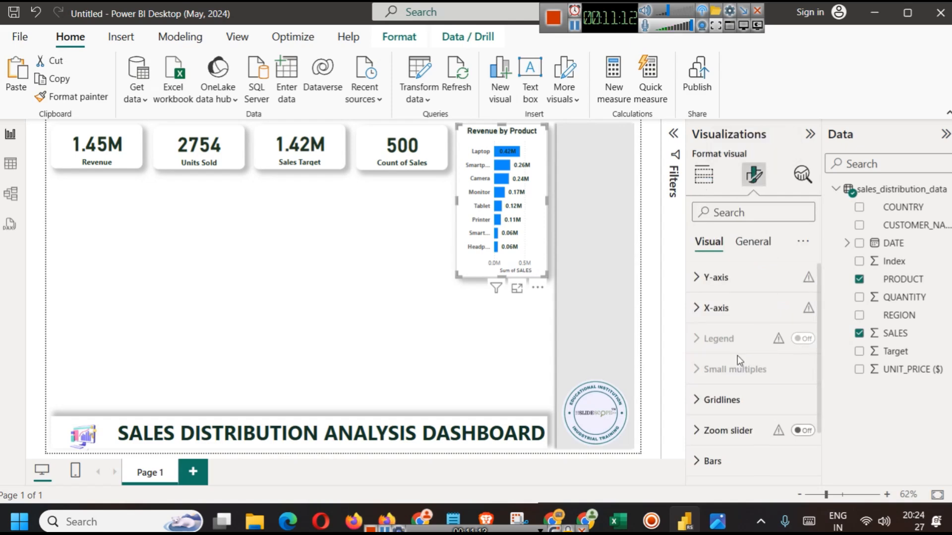
scroll(743, 413, "down", 2)
left_click(744, 414)
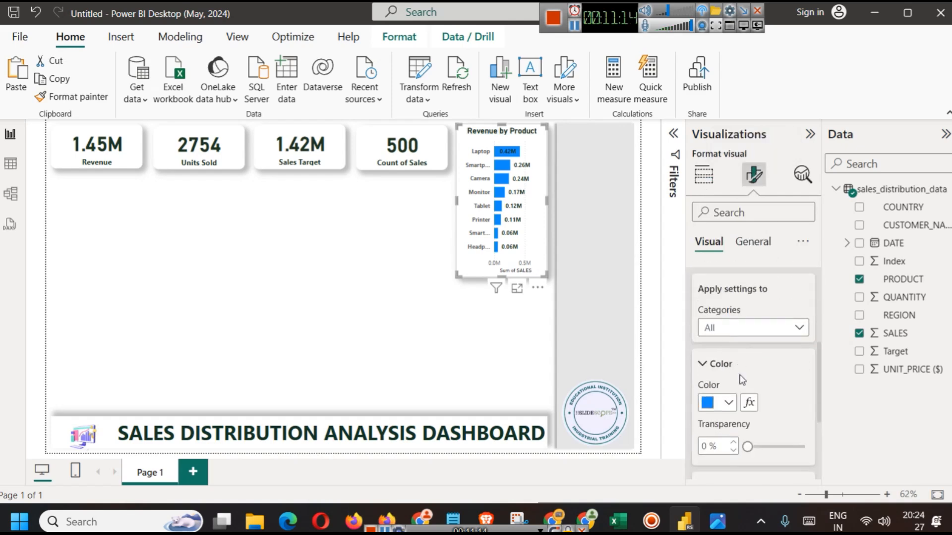
scroll(742, 366, "down", 3)
scroll(744, 347, "up", 2)
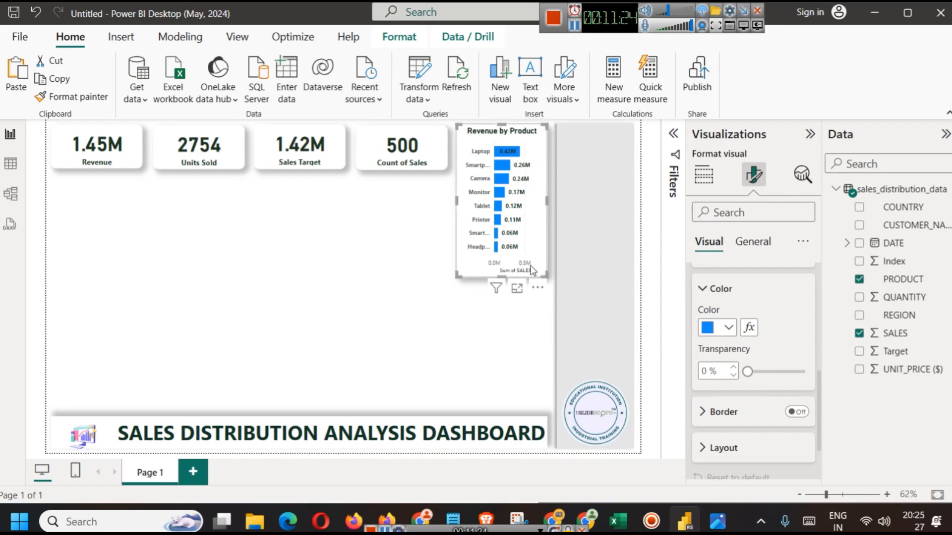
Enlarge the Revenue by Product chart in focus mode to examine the Headphones bar, and return to the report.
left_click(515, 289)
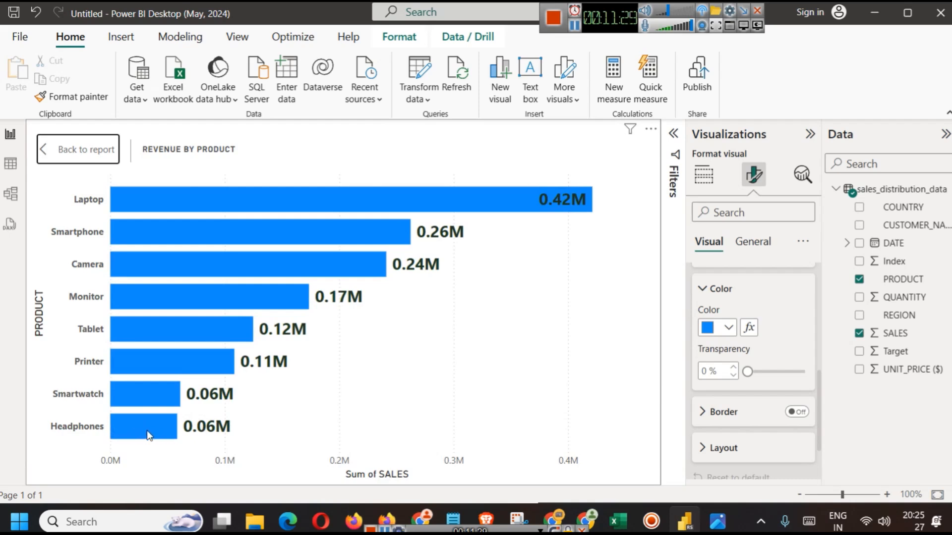
mouse_move(148, 431)
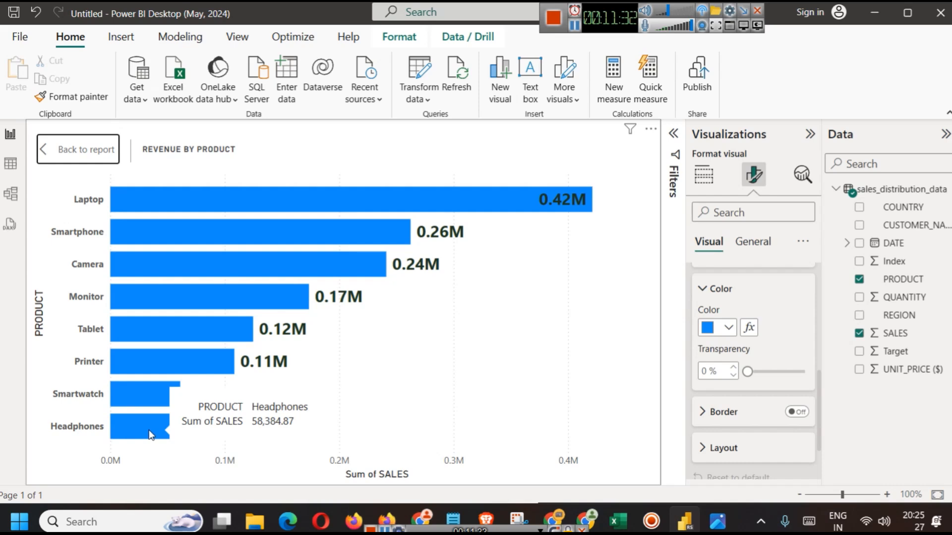
left_click(90, 150)
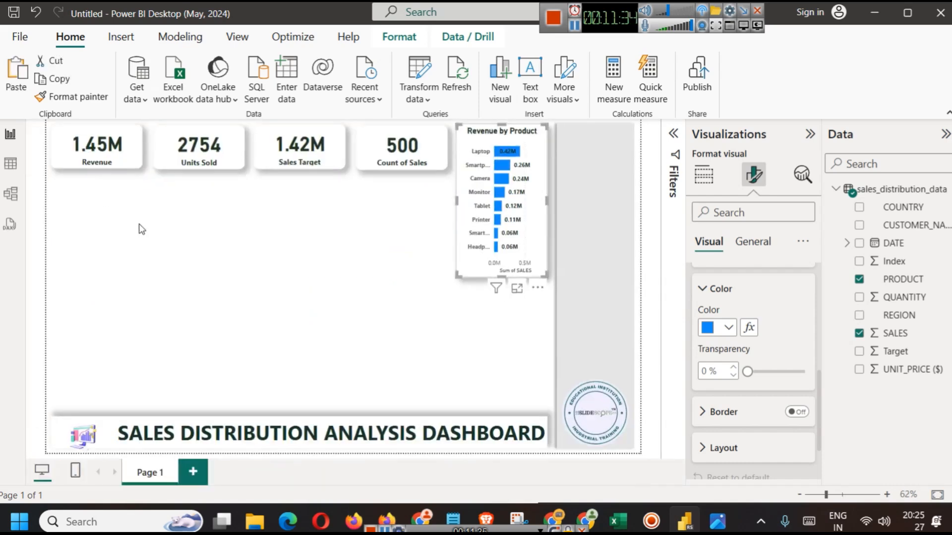
Give the bars conditional colouring with the Gradient format style, based on SALES summarized as Sum.
left_click(749, 328)
left_click(314, 93)
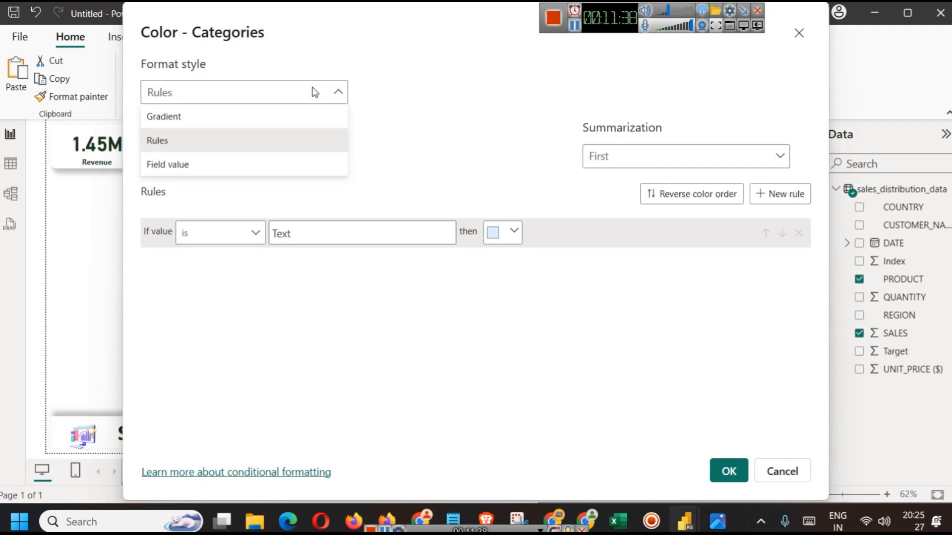
left_click(186, 121)
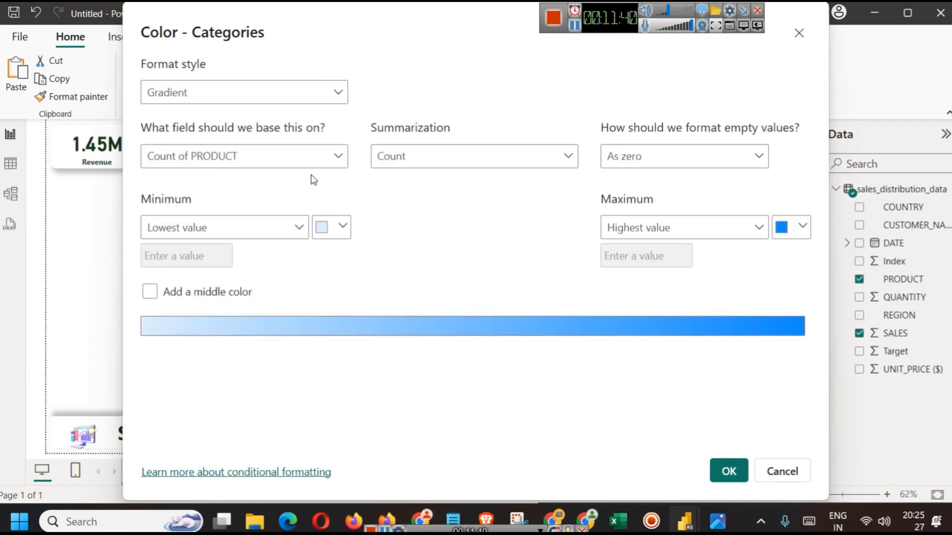
left_click(325, 161)
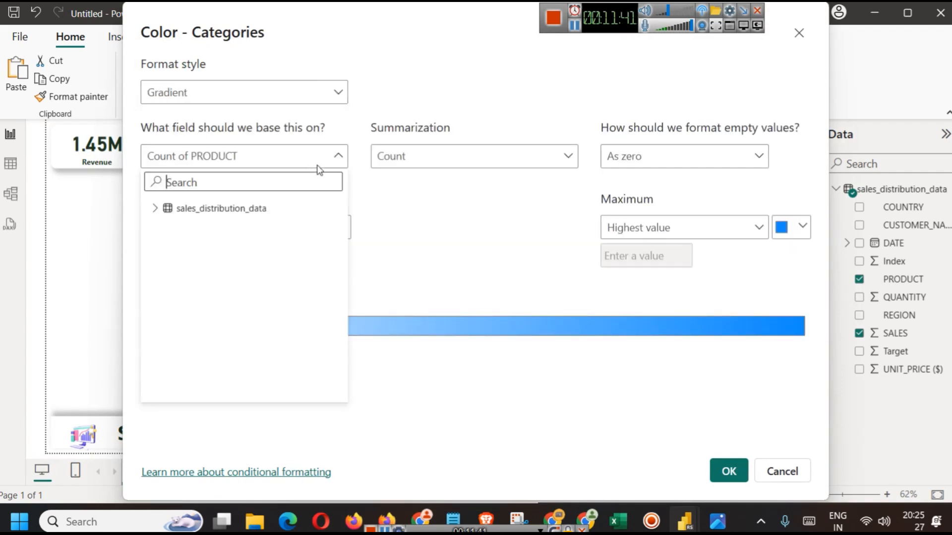
left_click(157, 208)
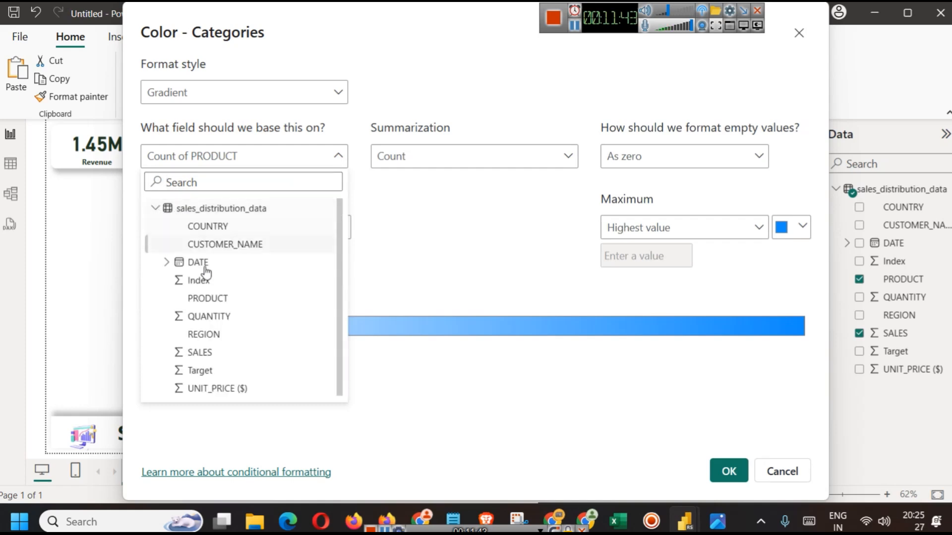
left_click(221, 357)
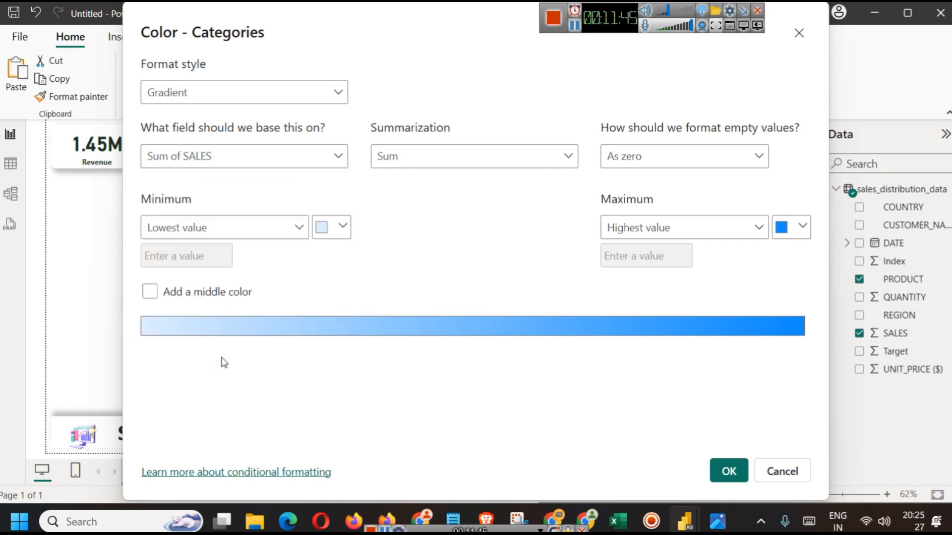
left_click(438, 161)
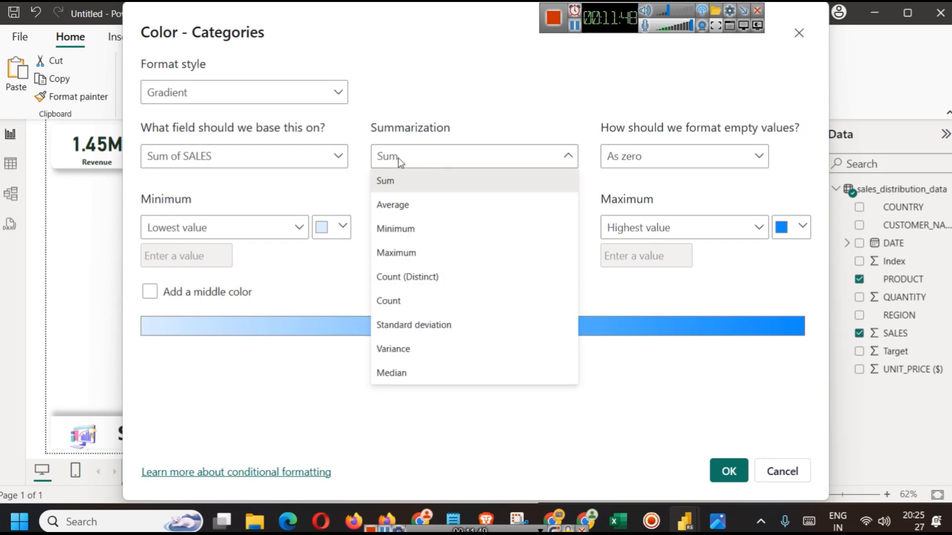
left_click(467, 105)
Set the gradient's colour for the lowest value to the pale green #D9EED6.
left_click(343, 227)
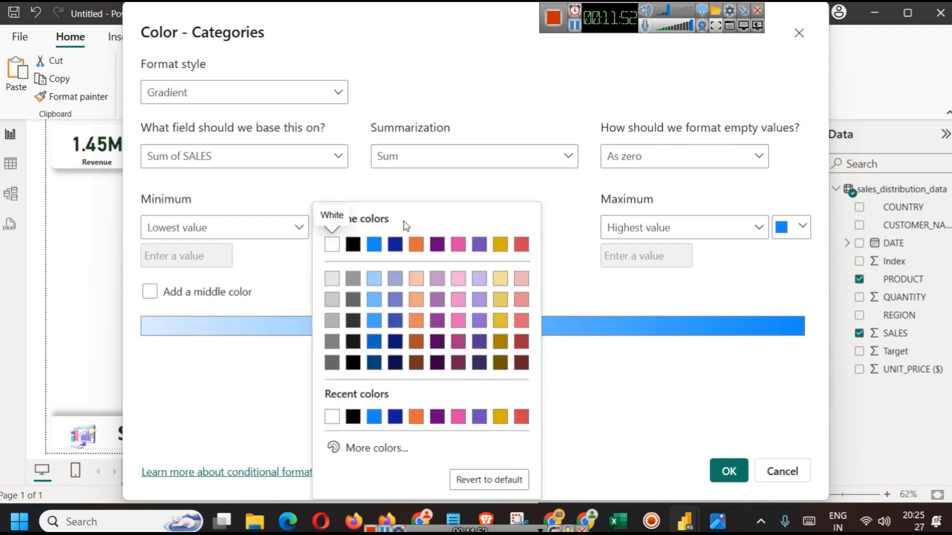
left_click(376, 448)
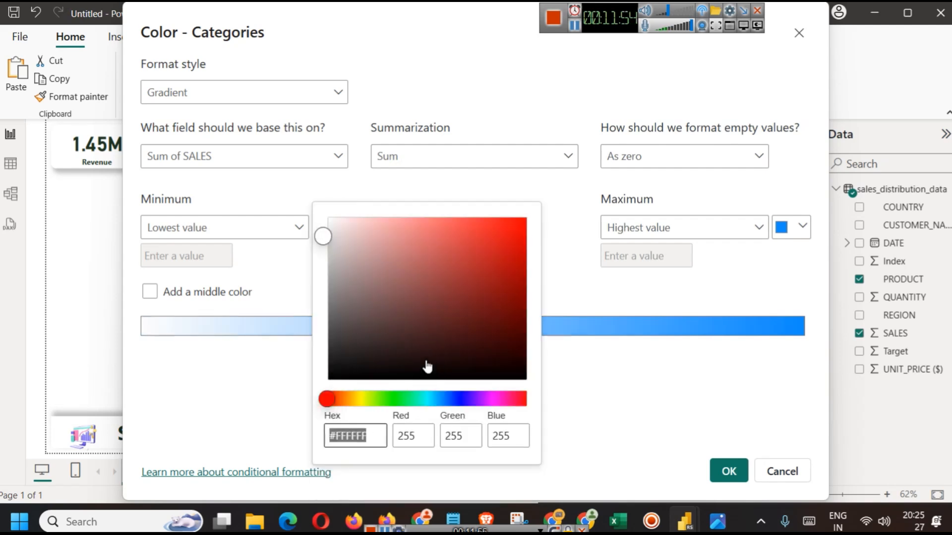
left_click(389, 399)
left_click(326, 218)
left_click_drag(330, 222, 349, 234)
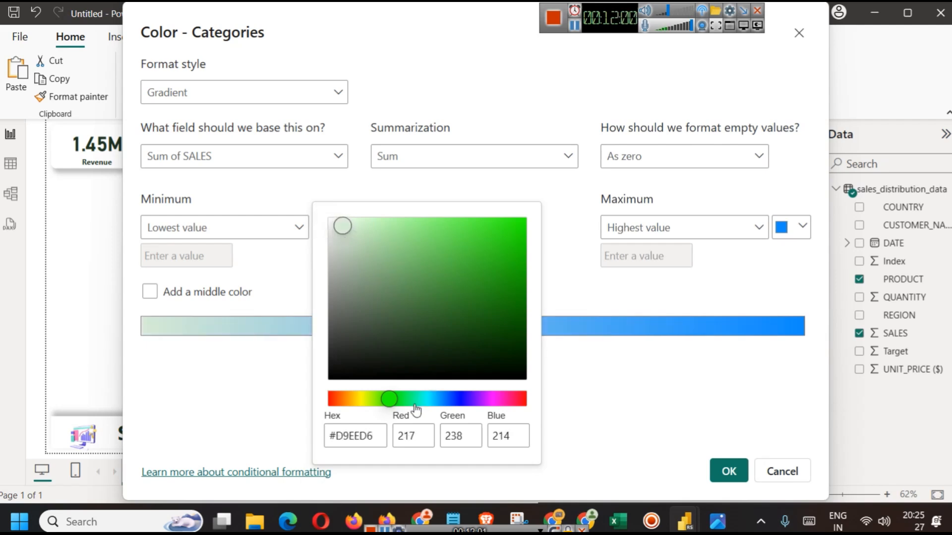
left_click(647, 288)
Set the gradient's colour for the highest value to the dark green #093010 and apply the conditional formatting.
left_click(797, 227)
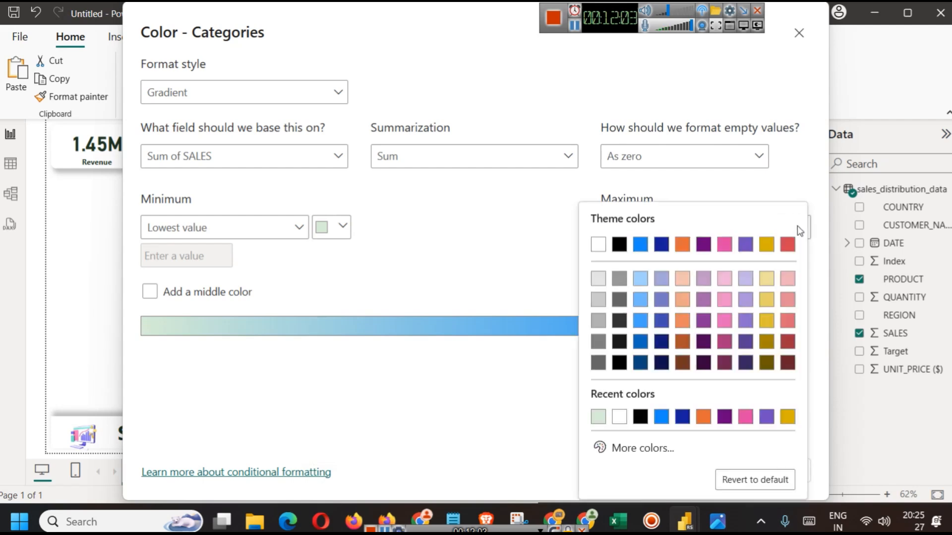
left_click(639, 449)
left_click(665, 398)
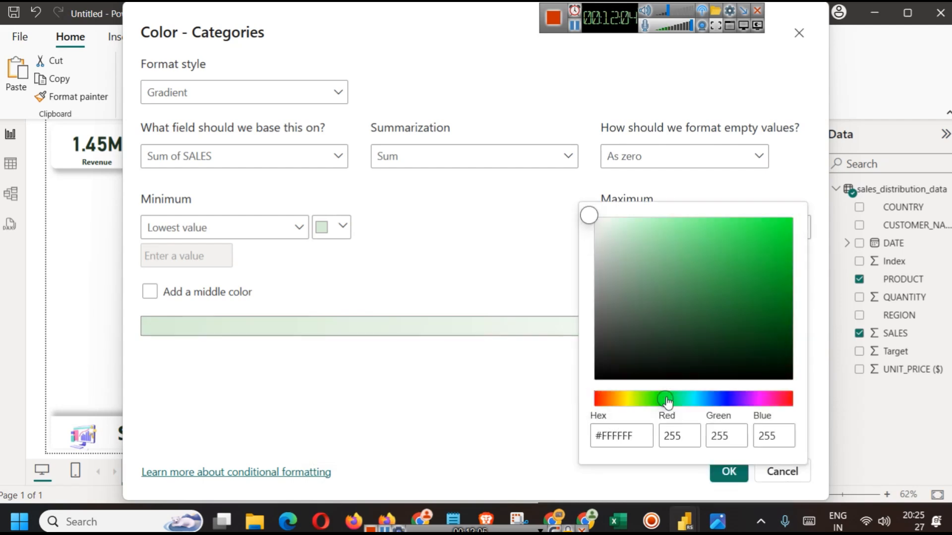
left_click(751, 347)
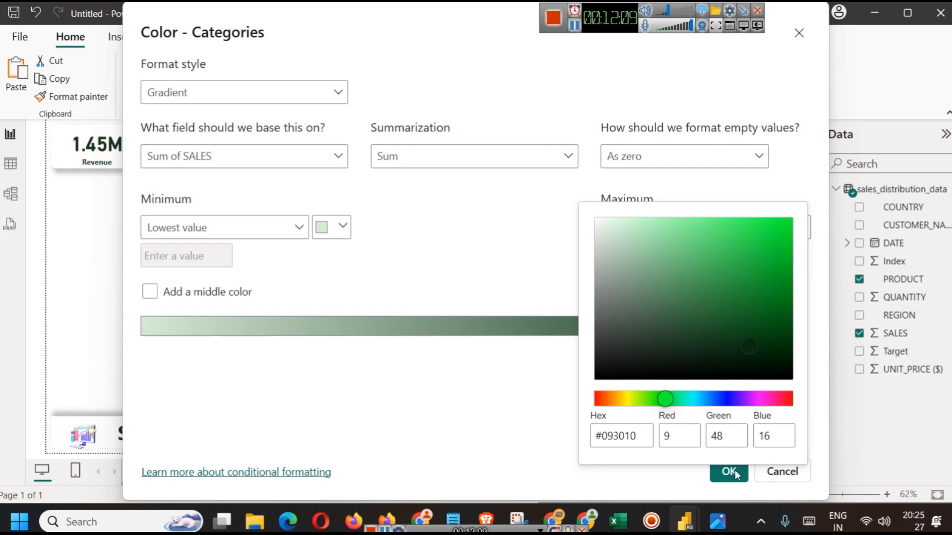
left_click(525, 394)
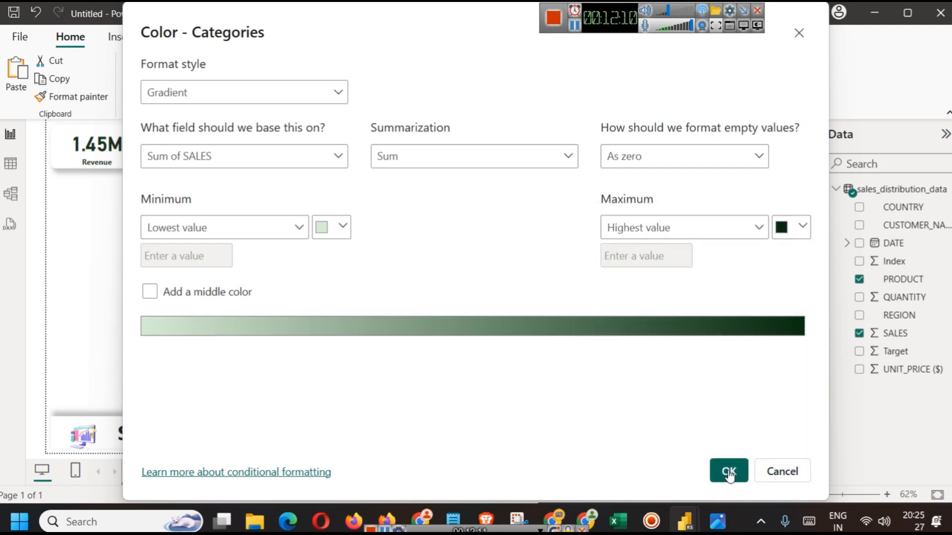
left_click(724, 471)
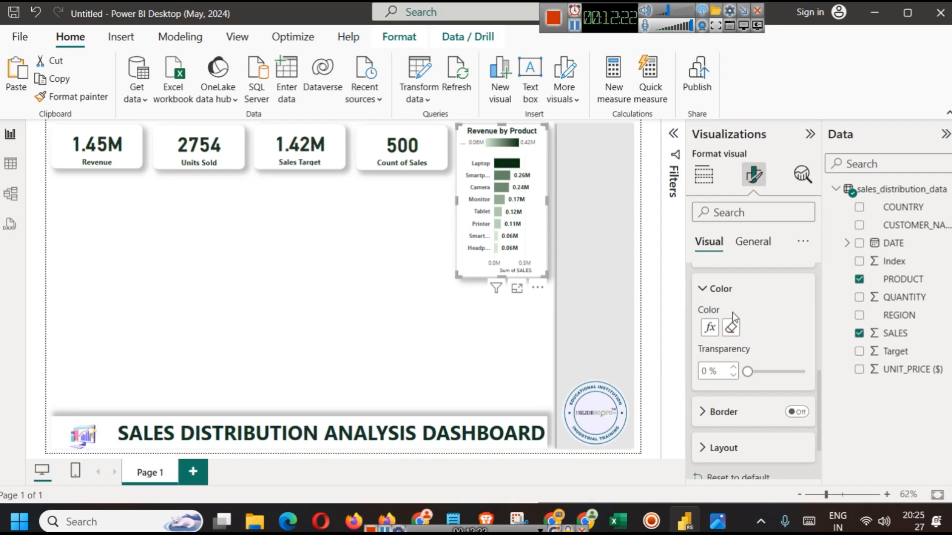
Turn off the legend of the Revenue by Product chart.
scroll(732, 311, "up", 5)
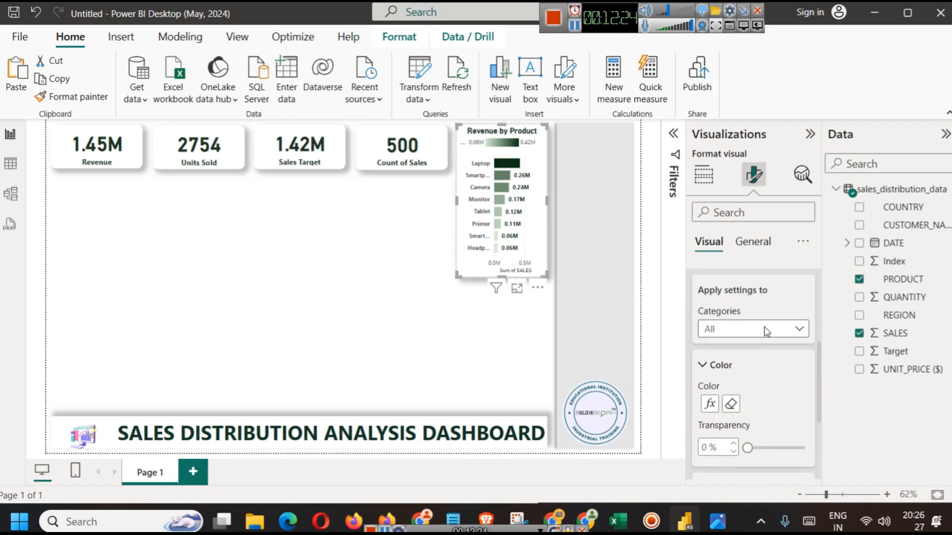
left_click(803, 281)
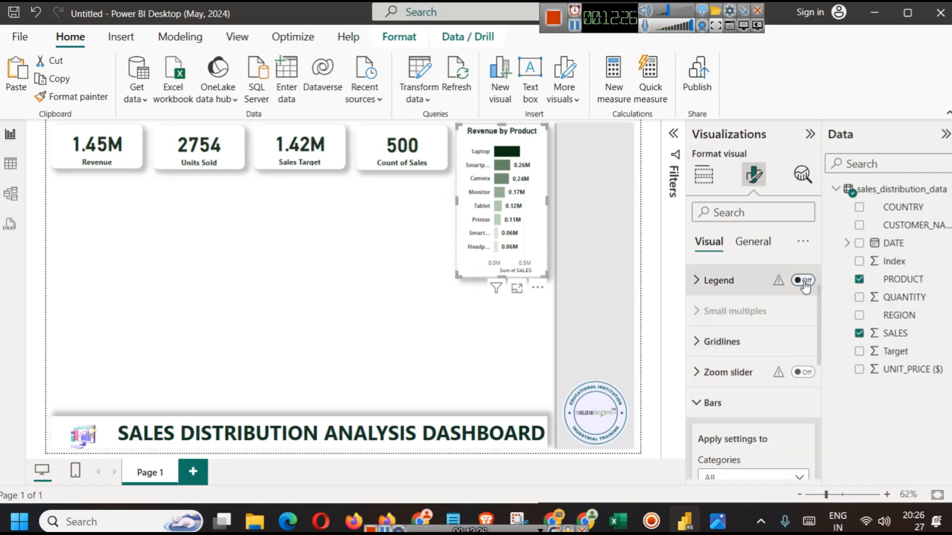
left_click(404, 316)
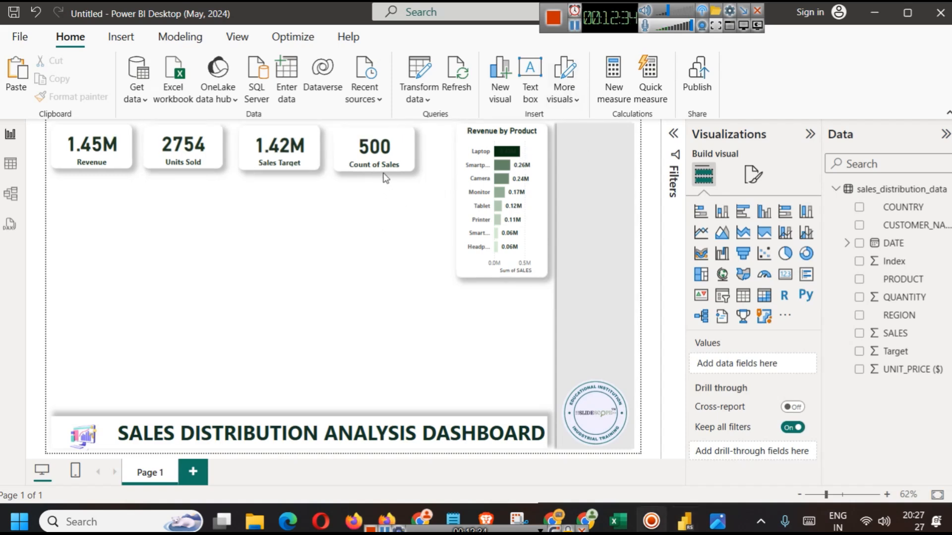
Examine the height and width of the Count of Sales card in its size properties.
left_click(356, 144)
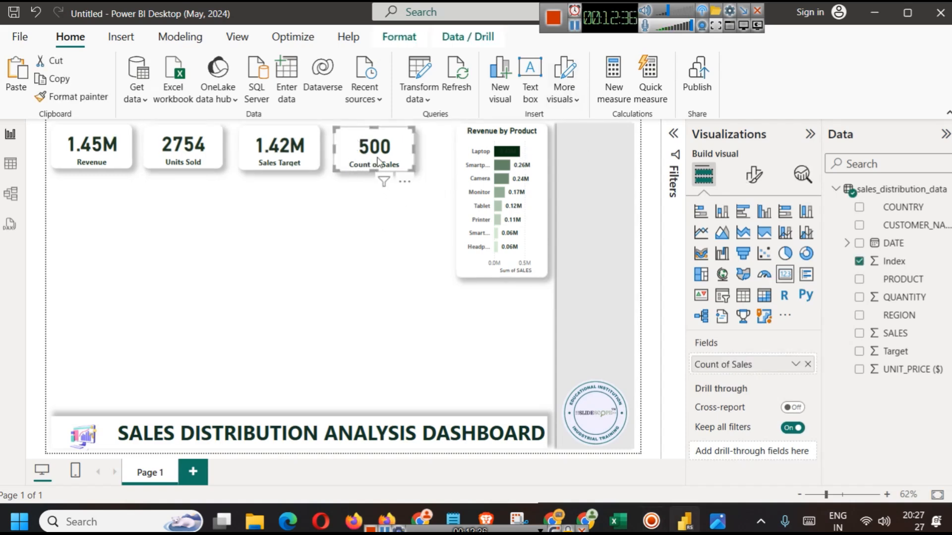
left_click(749, 183)
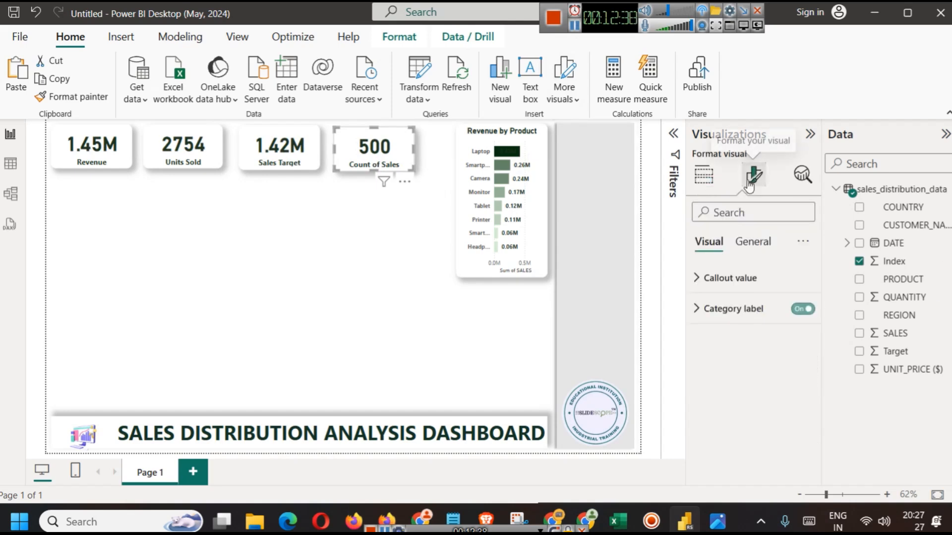
left_click(751, 241)
left_click(737, 278)
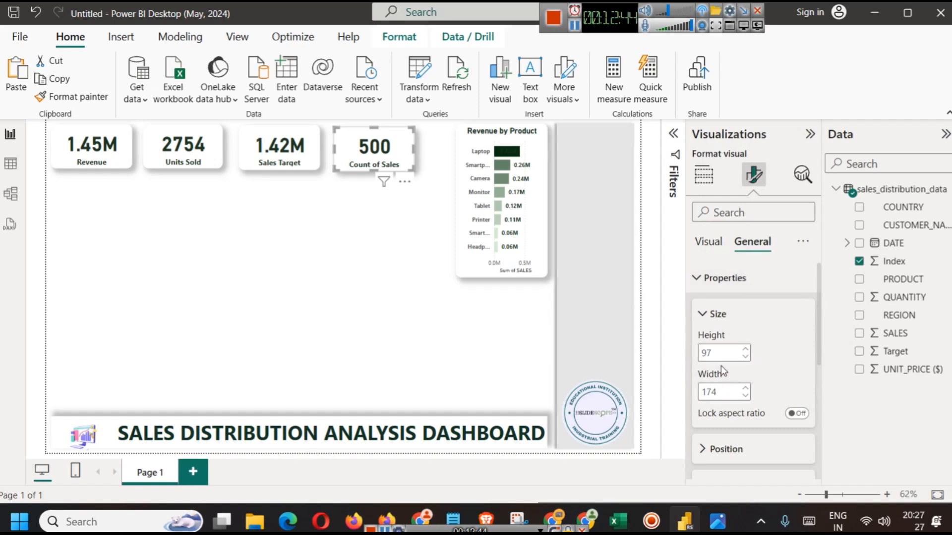
left_click(380, 278)
left_click(369, 161)
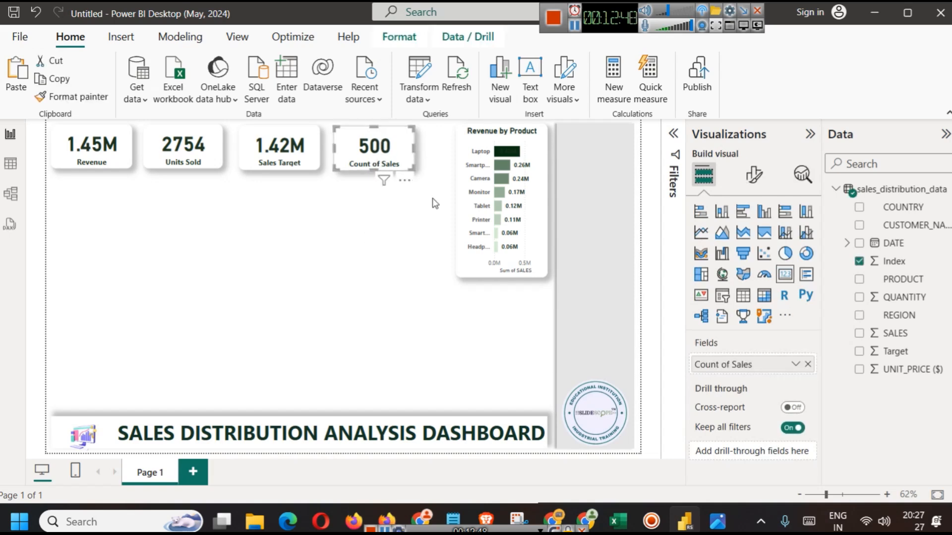
Widen the Revenue by Product chart by extending its left edge close to the Count of Sales card.
left_click(456, 201)
left_click_drag(457, 200, 423, 198)
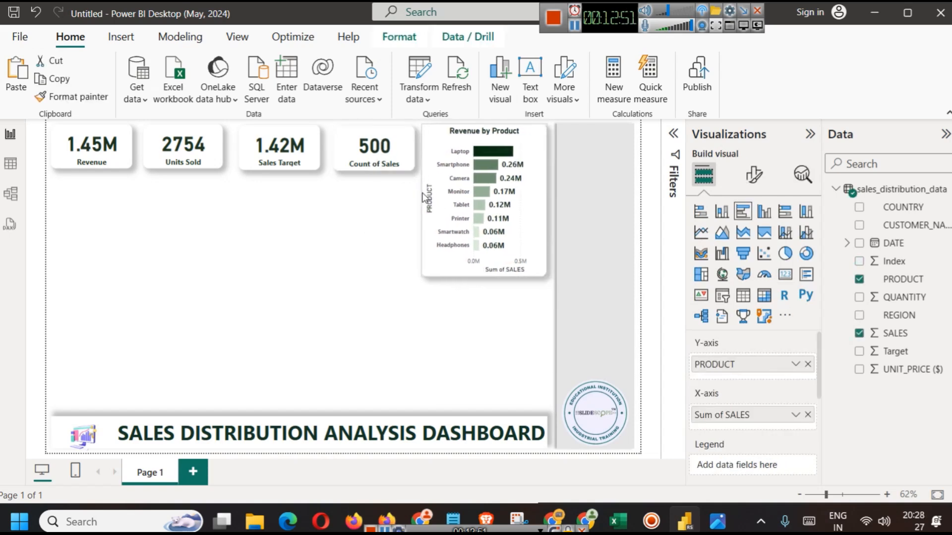
Set the data label value color of the Revenue by Product bar chart to light blue.
left_click(342, 289)
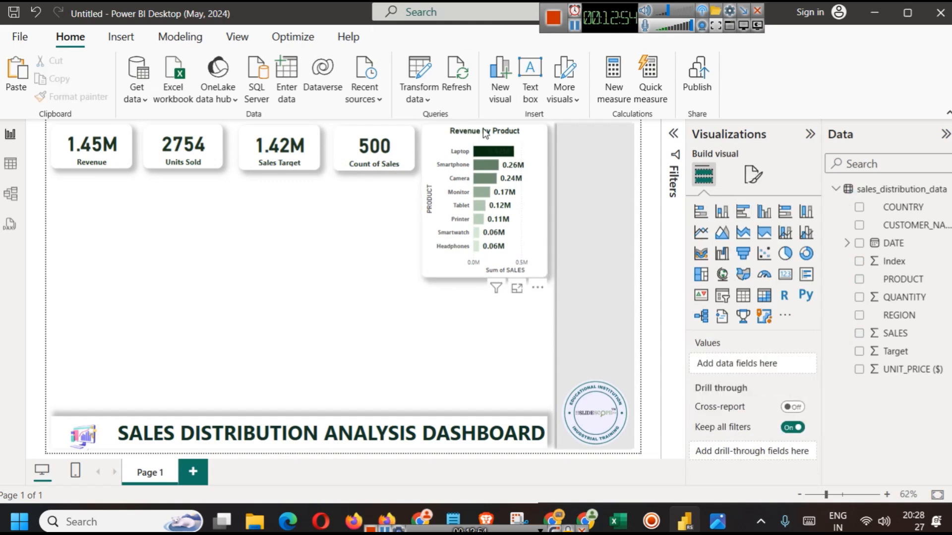
left_click(530, 217)
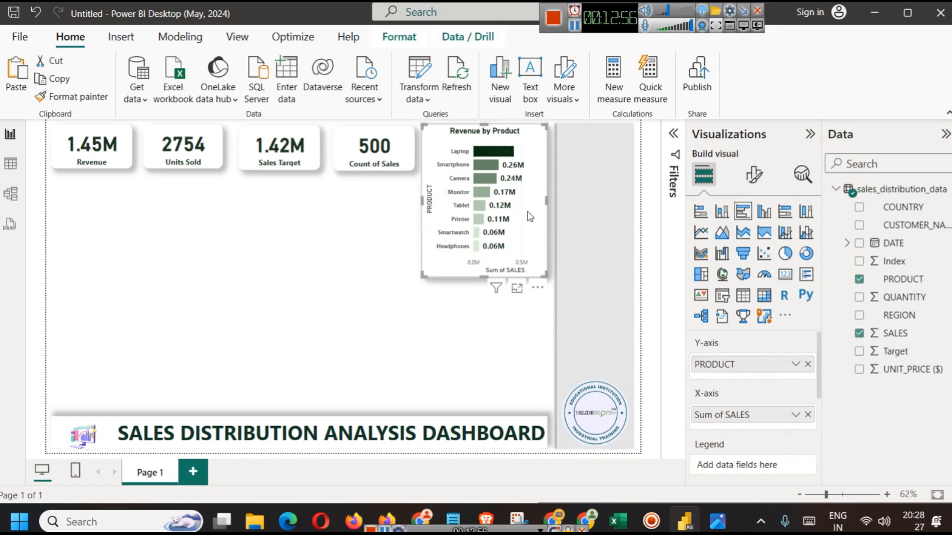
left_click(758, 178)
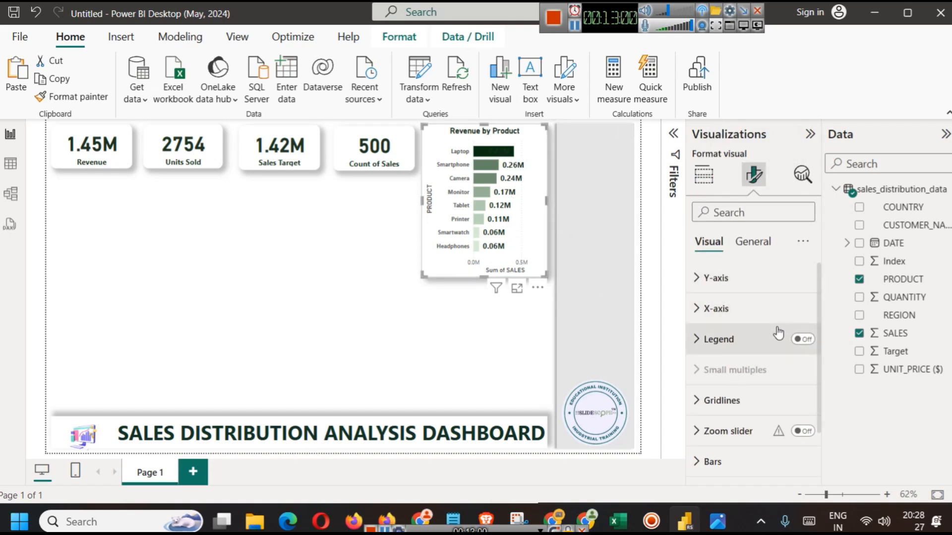
scroll(768, 344, "down", 1)
left_click(725, 434)
scroll(732, 368, "down", 4)
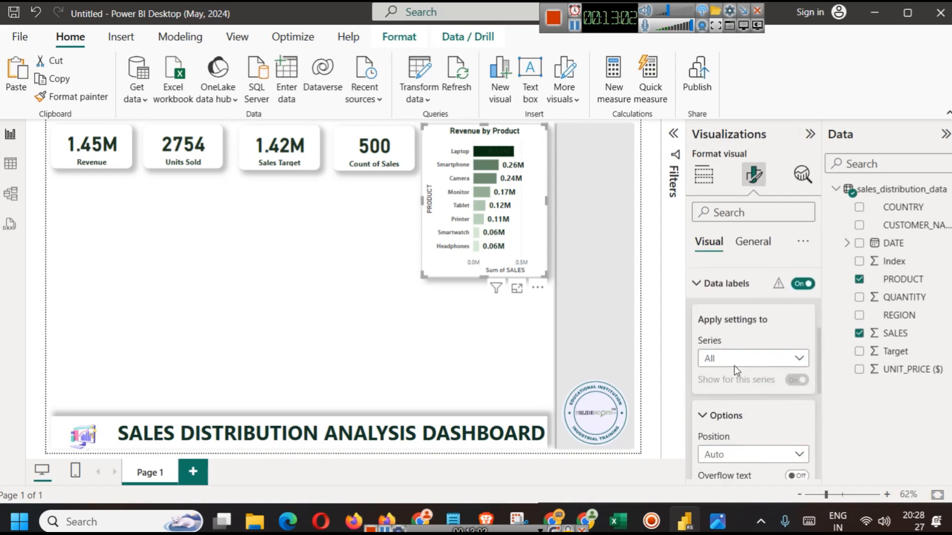
scroll(732, 367, "down", 3)
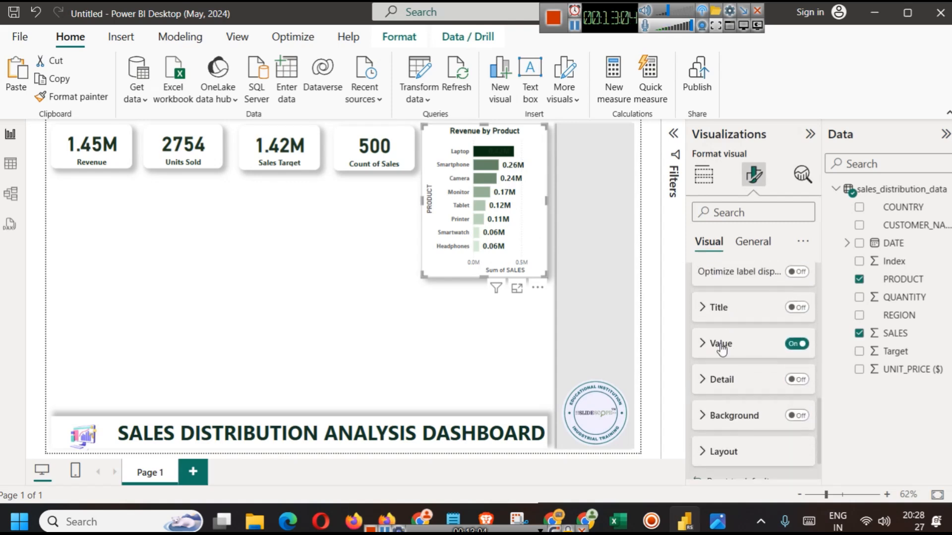
left_click(722, 341)
scroll(731, 374, "down", 3)
left_click(727, 348)
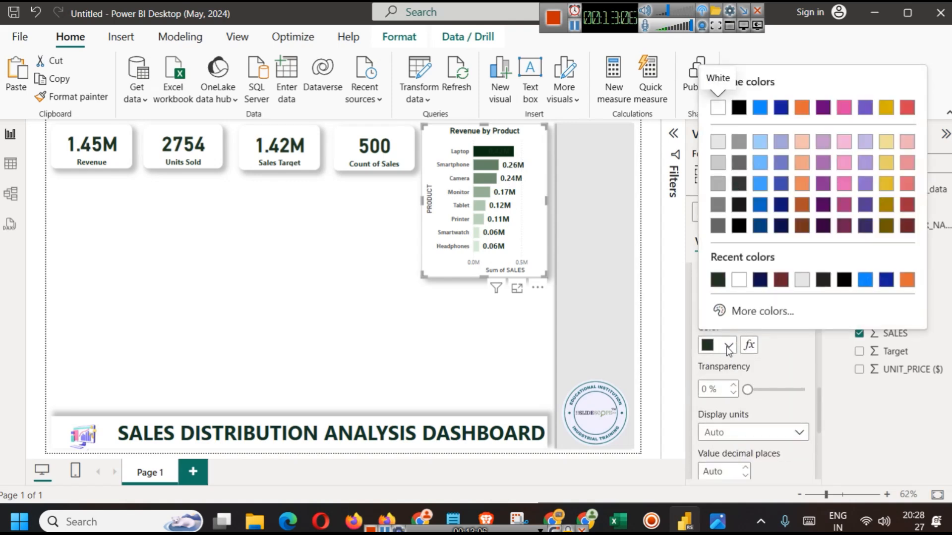
left_click(755, 189)
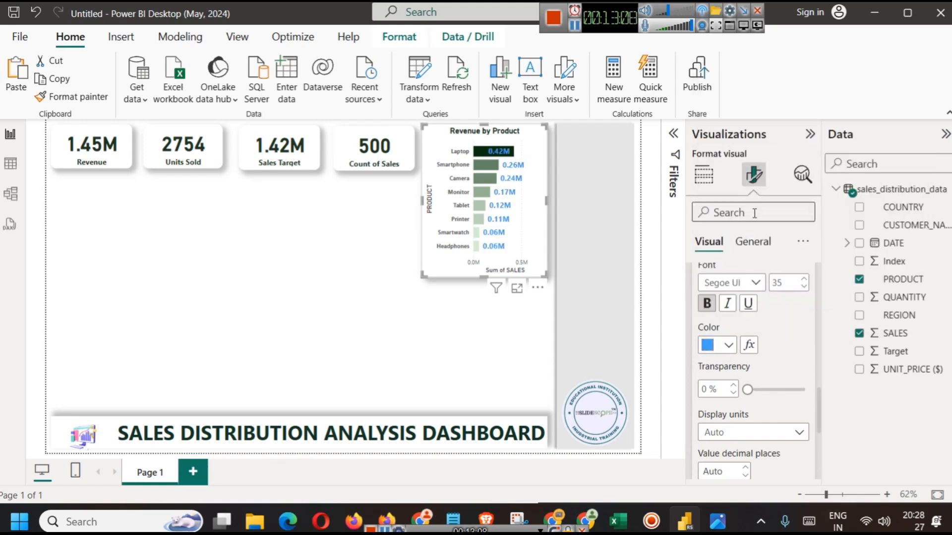
Change the Revenue by Product data label values to a custom medium green, about #528D57.
left_click(727, 347)
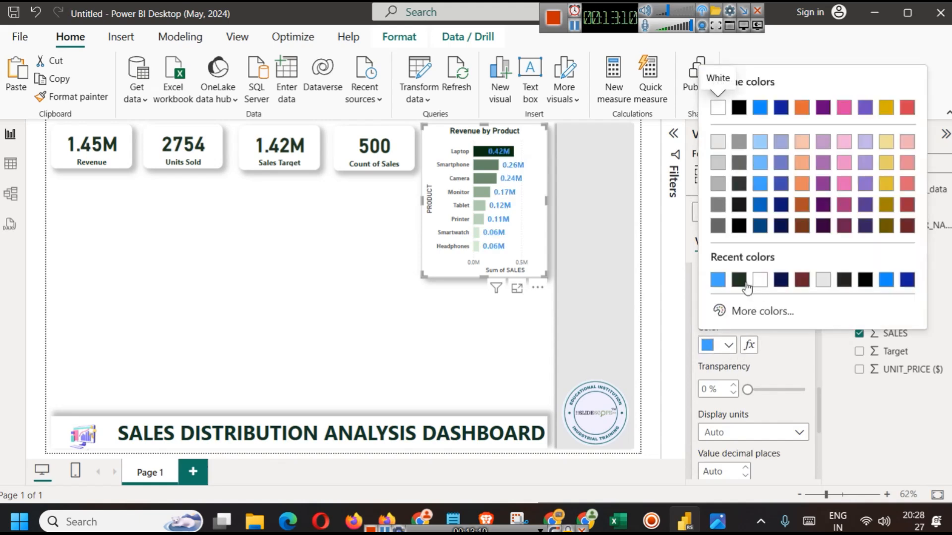
left_click(758, 311)
left_click(781, 262)
left_click_drag(774, 234, 798, 158)
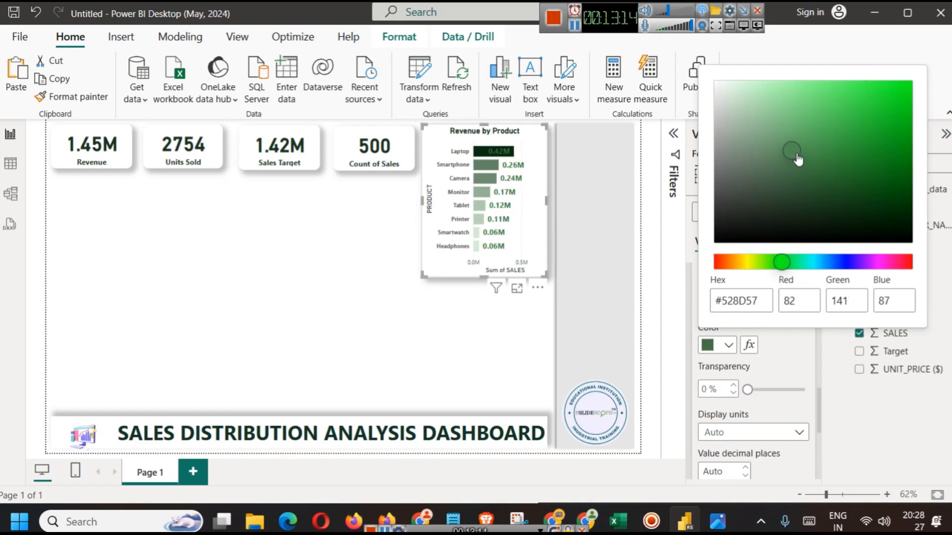
left_click(451, 326)
left_click(451, 325)
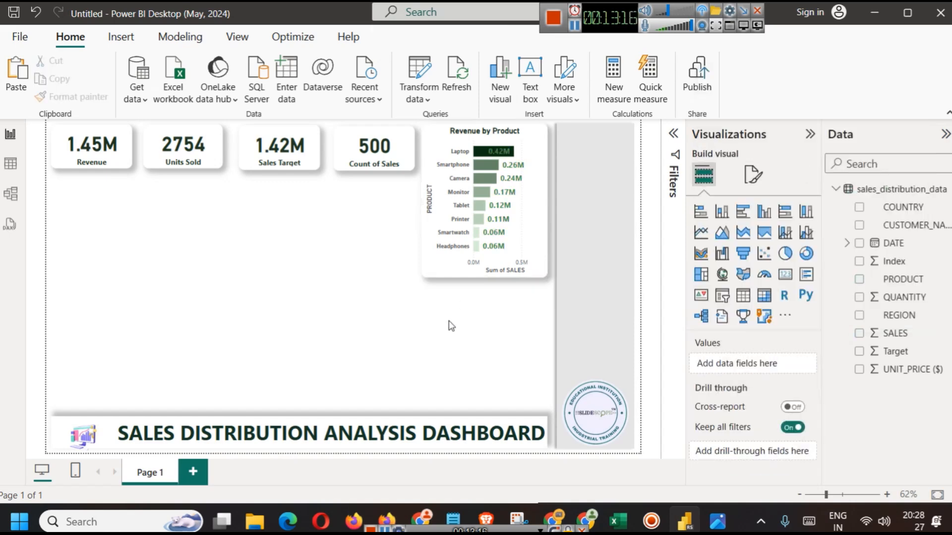
Duplicate the Revenue by Product chart and place the copy directly below the original, lining up their side edges.
left_click(431, 267)
left_click_drag(431, 267, 435, 386)
key("Left")
key("Left")
key("Left")
key("Left")
key("Left")
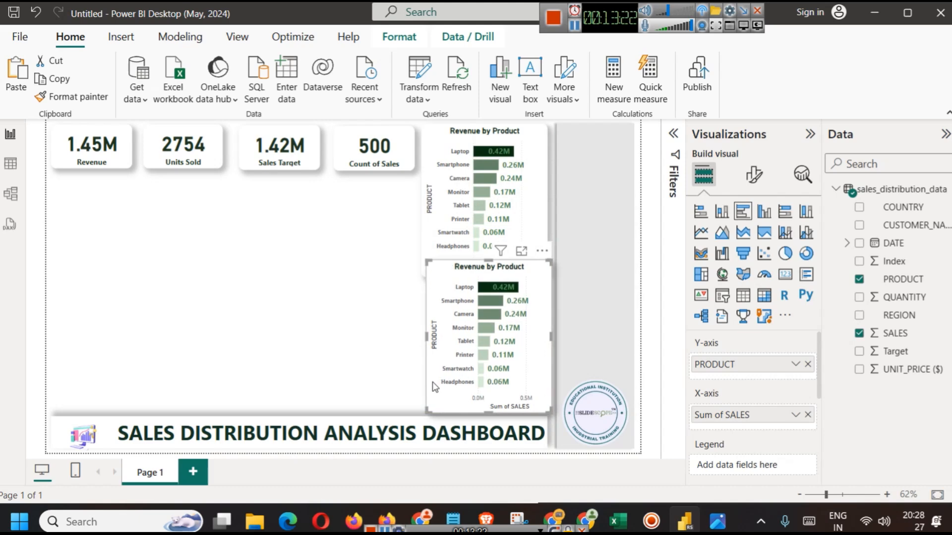
key("Right")
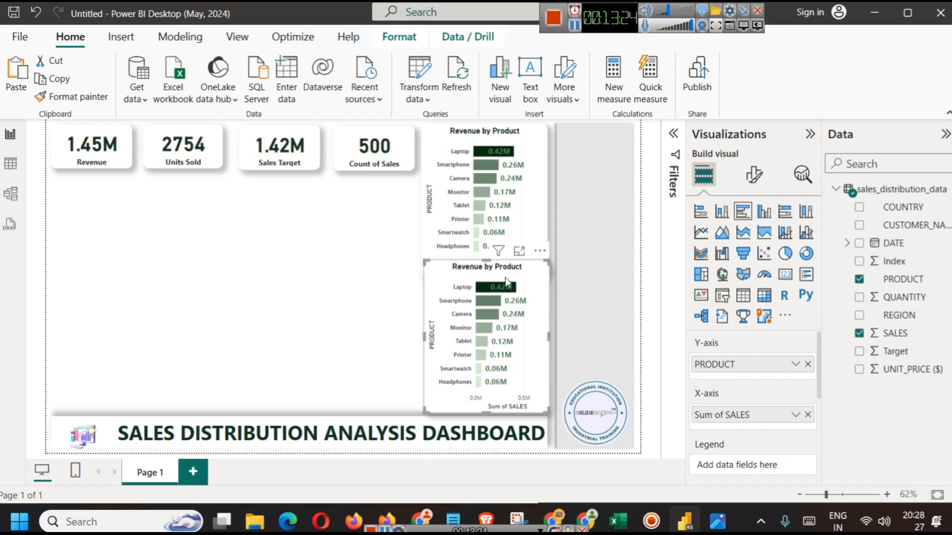
Reduce the height of both bar charts so they stack above the title banner with a small gap between them.
mouse_move(490, 262)
left_mouse_down()
mouse_move(488, 291)
mouse_move(483, 260)
mouse_move(484, 279)
left_mouse_up()
left_click(474, 275)
left_click(485, 286)
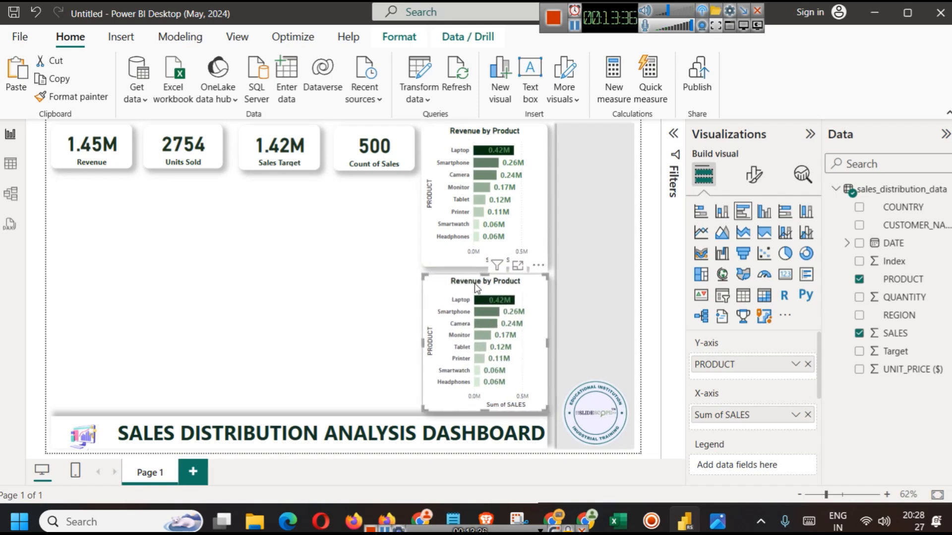
left_click(358, 283)
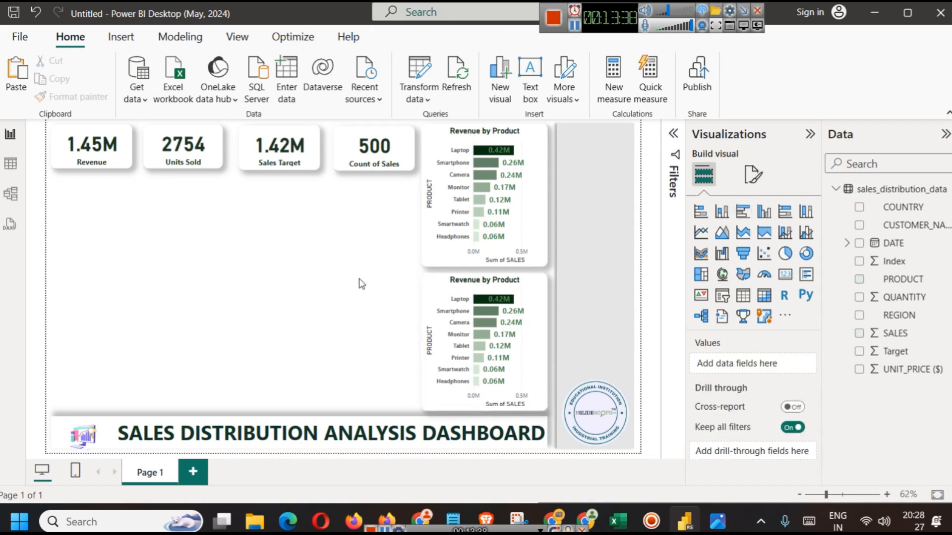
Replace PRODUCT with REGION on the lower bar chart's Y-axis, checking the REGION column's values in the data table.
left_click(504, 278)
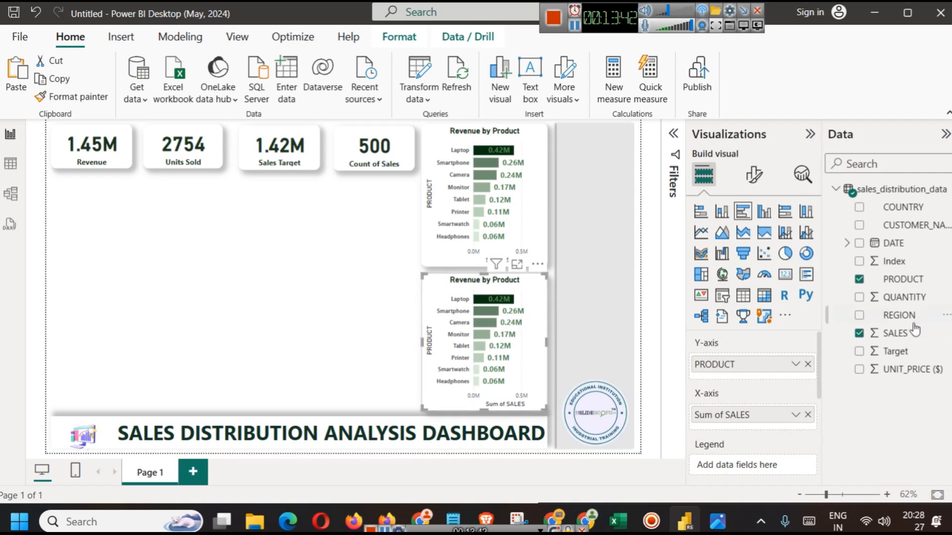
left_click(808, 364)
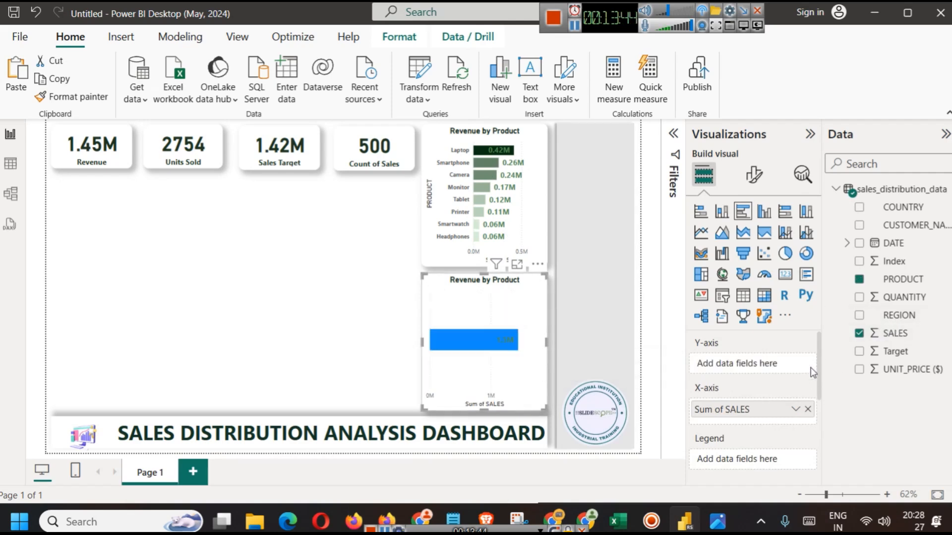
left_click(12, 165)
left_click(619, 155)
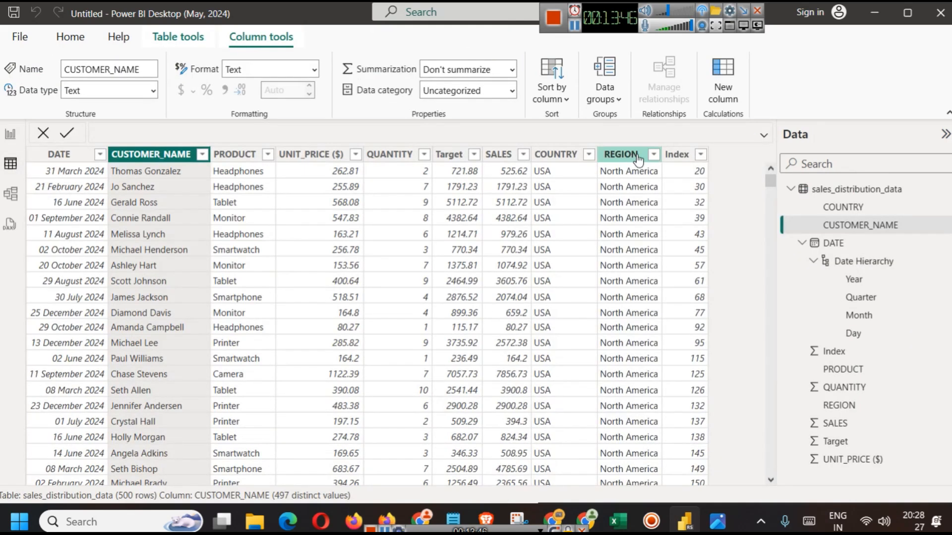
left_click(654, 155)
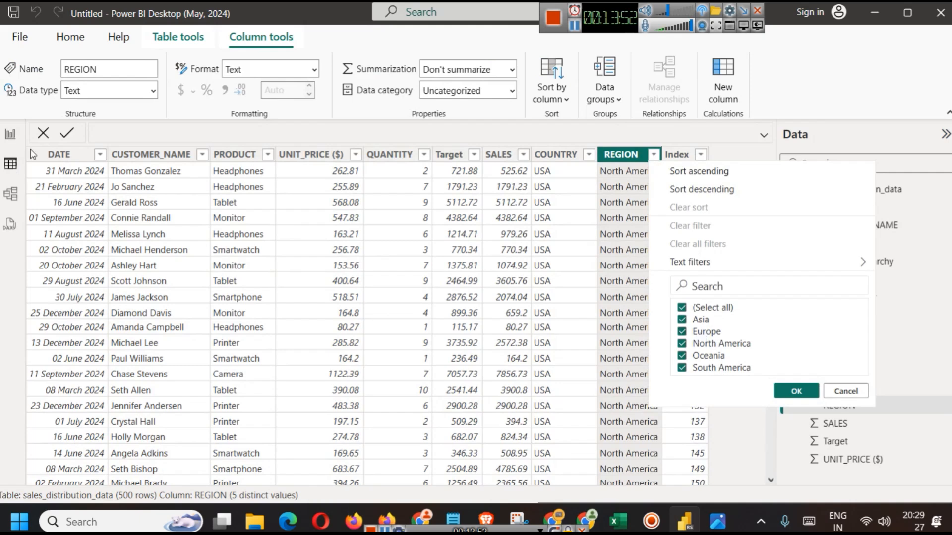
left_click(10, 134)
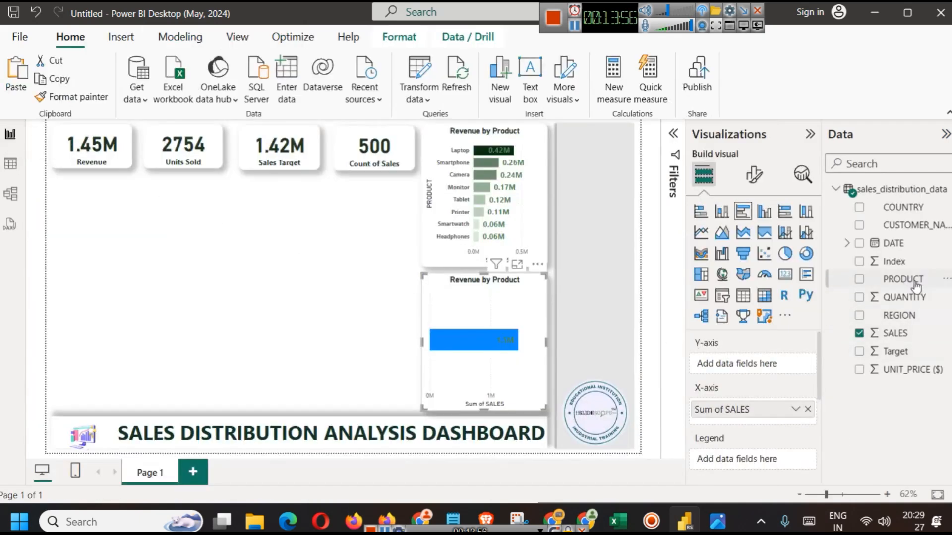
left_click_drag(904, 317, 760, 369)
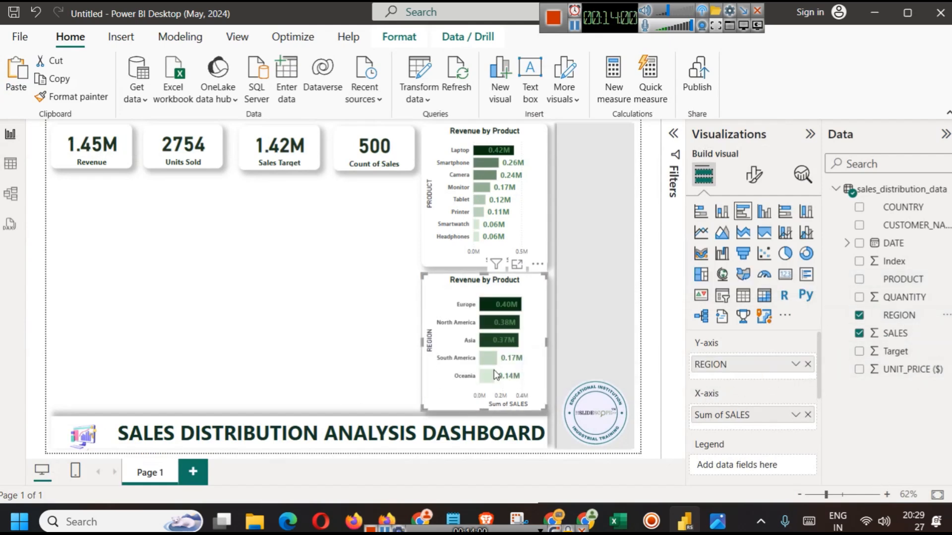
left_click(369, 311)
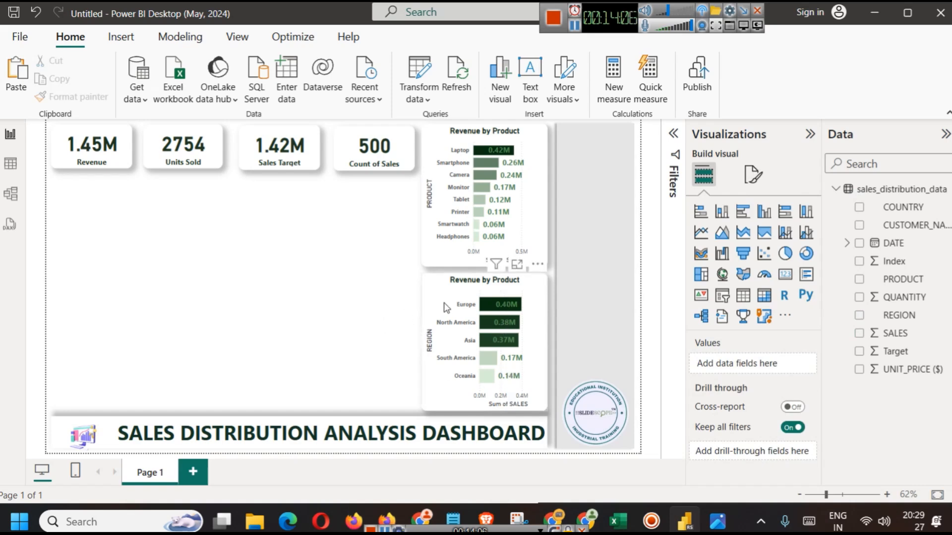
Change the title of the lower bar chart to "Revenue by Region".
left_click(470, 322)
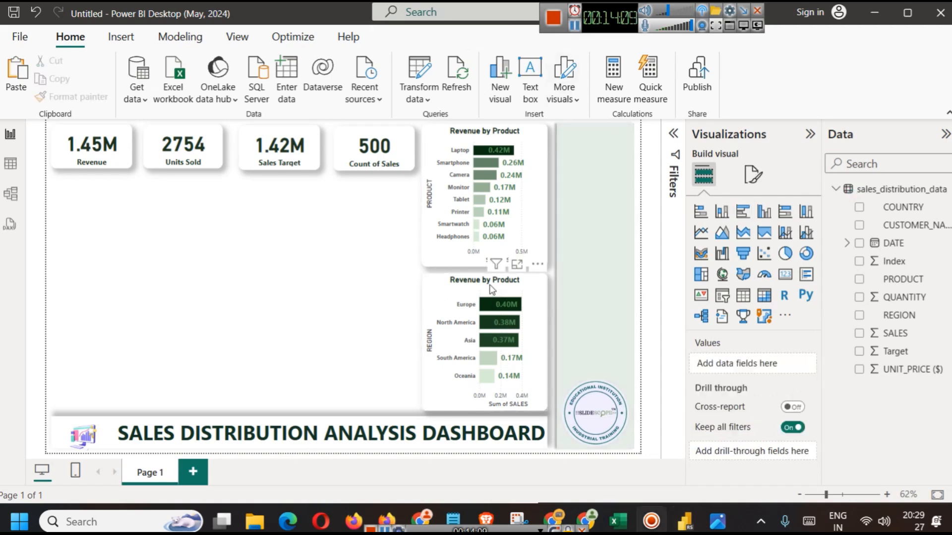
left_click(488, 282)
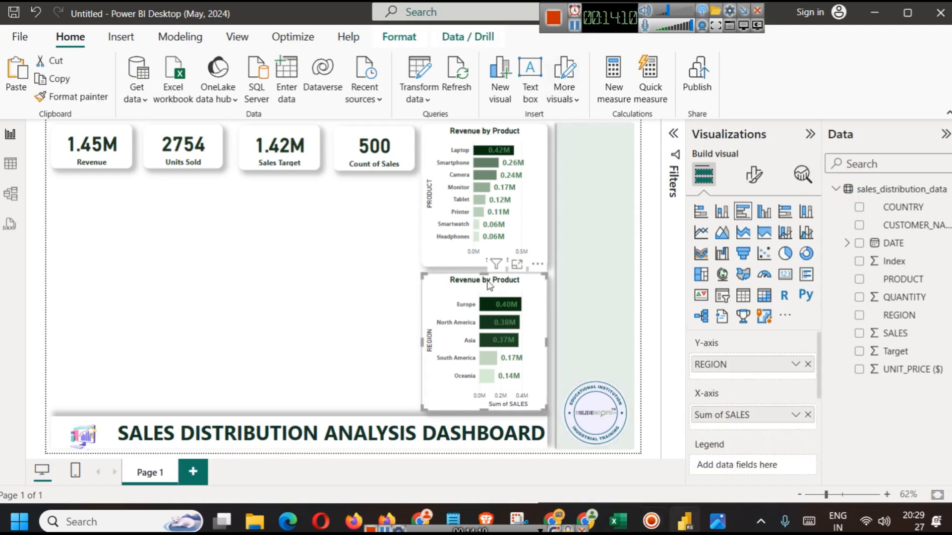
left_click(745, 183)
left_click(746, 241)
left_click(708, 309)
left_click(775, 385)
double_click(776, 385)
type("Region")
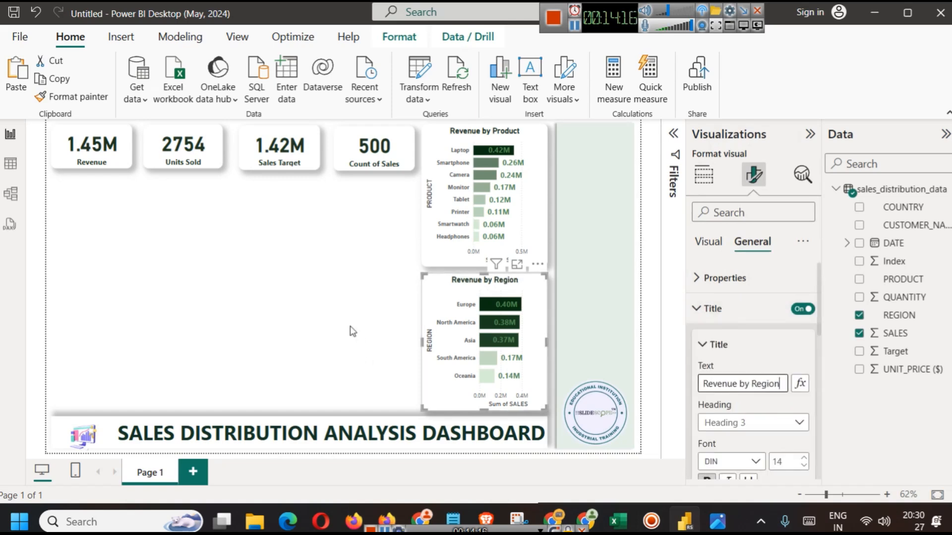
left_click(349, 313)
left_click(574, 29)
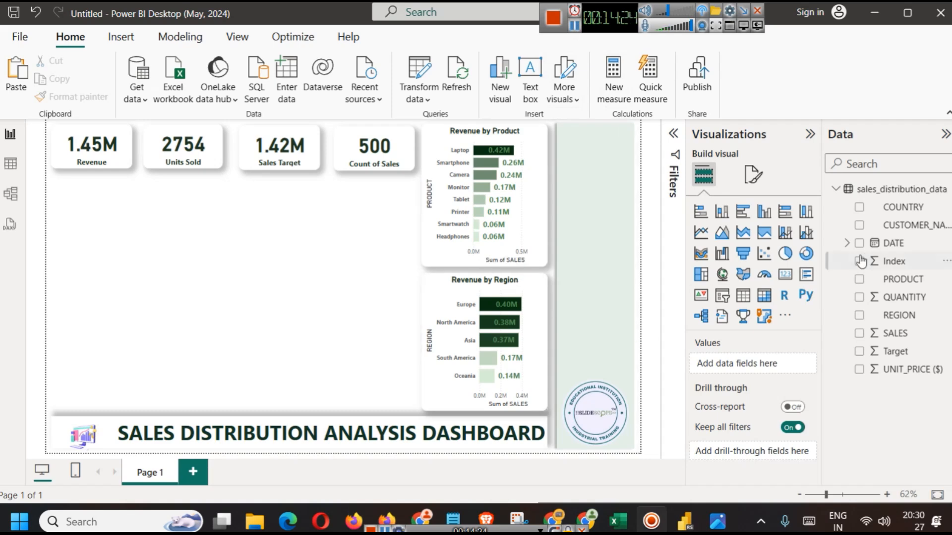
Insert a line and stacked column chart below the Revenue and Units Sold cards and widen it to span both.
left_click(787, 236)
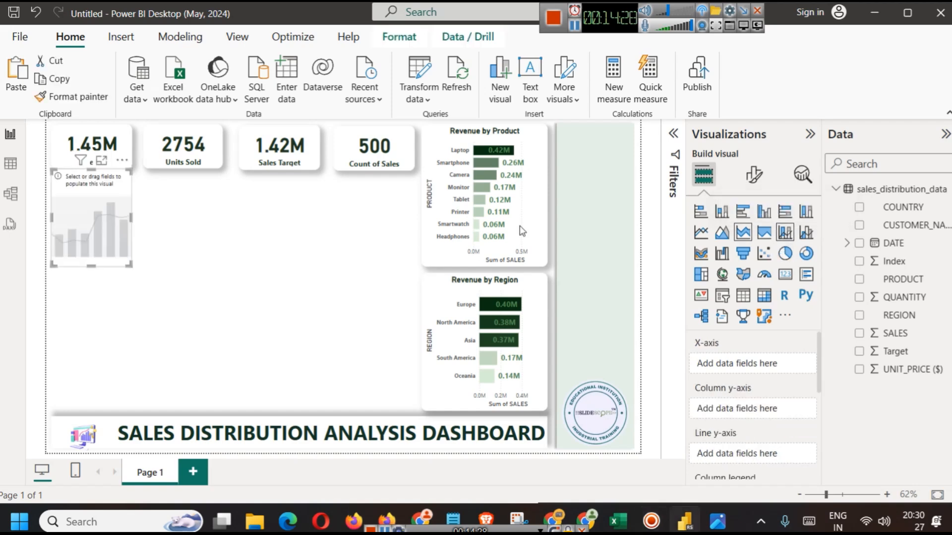
left_click_drag(114, 212, 114, 219)
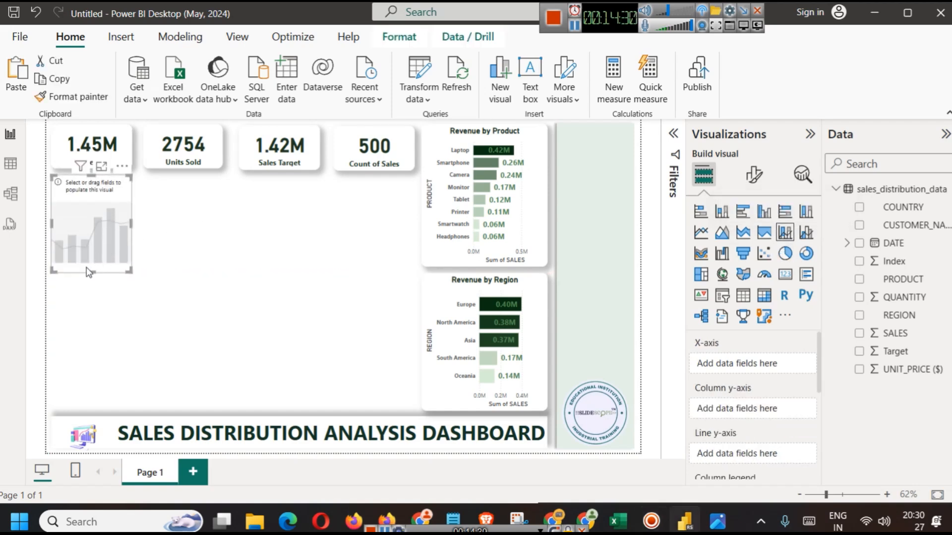
left_click_drag(91, 272, 91, 266)
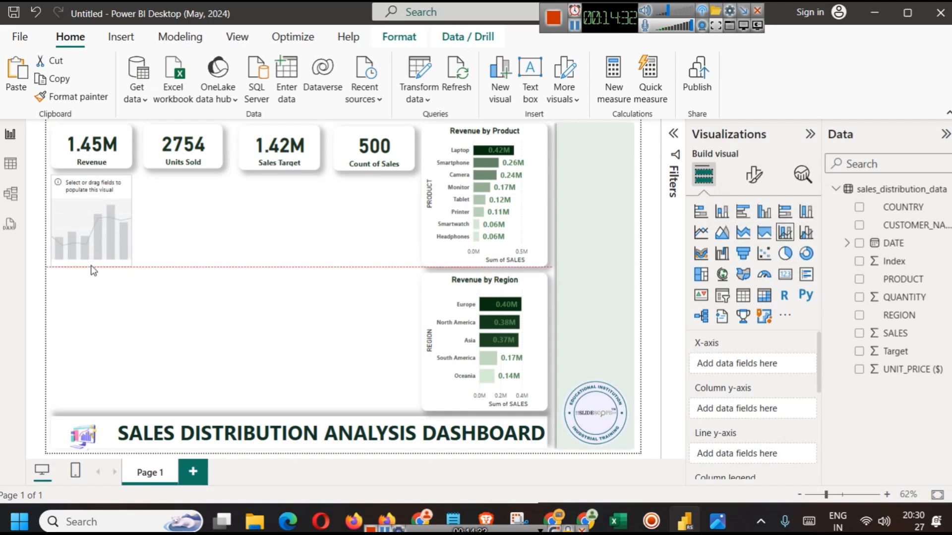
left_click_drag(132, 224, 204, 224)
left_click(278, 257)
left_click(99, 183)
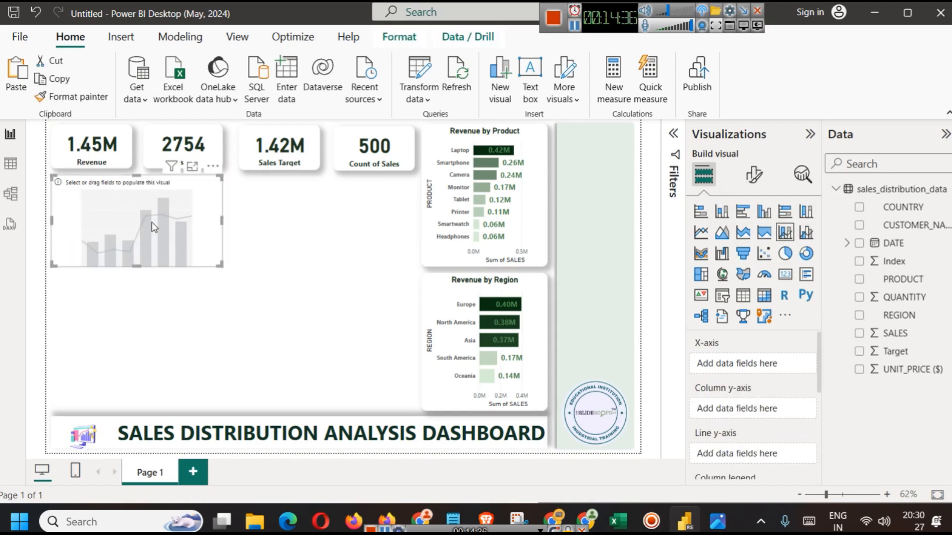
Put Month from the DATE hierarchy on the new combo chart's X-axis and check the DATE column in the data table.
left_click(847, 243)
left_click(859, 261)
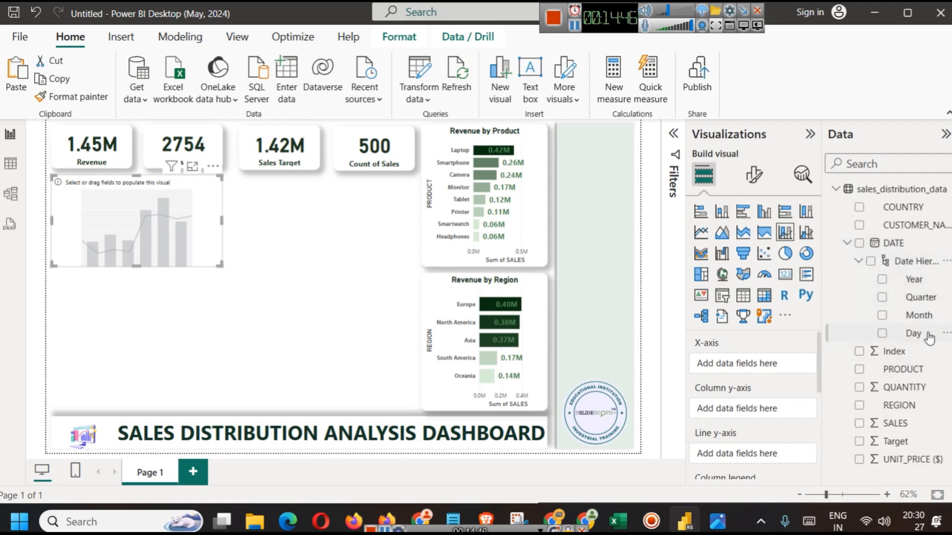
left_click_drag(921, 315, 747, 366)
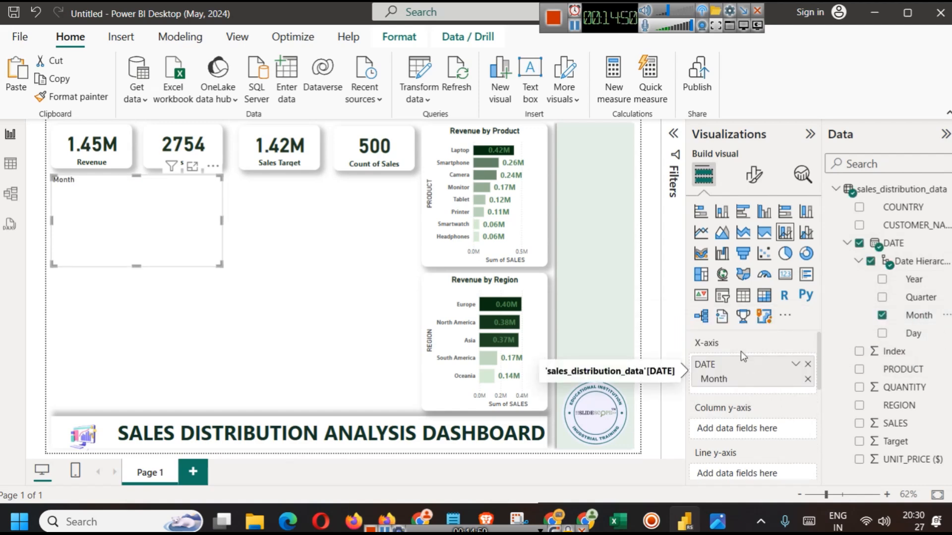
left_click(10, 163)
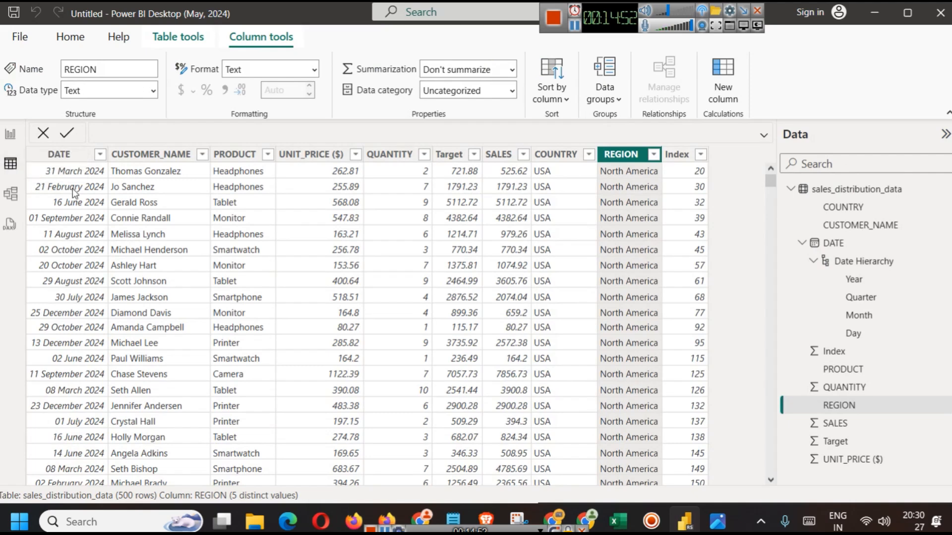
left_click(11, 141)
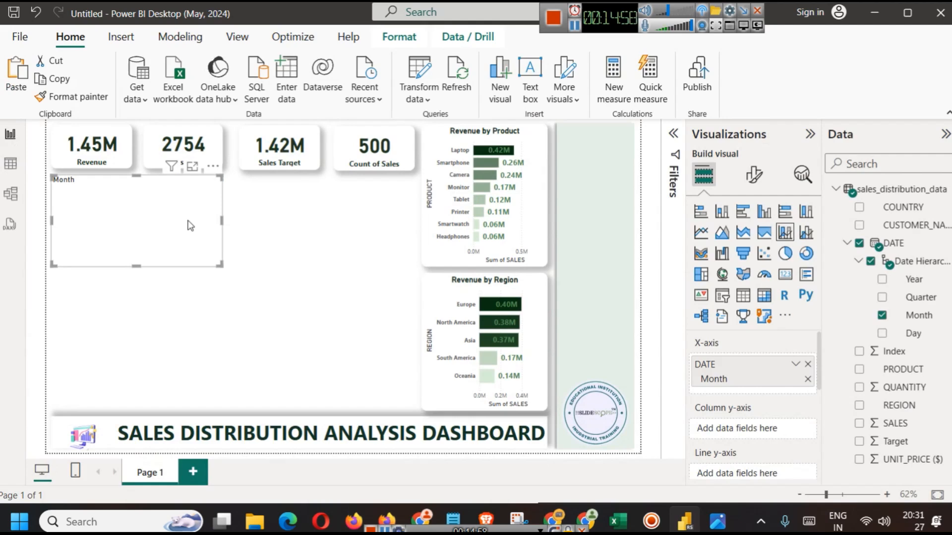
Copy the formatting of the Revenue by Product chart onto the new monthly combo chart.
left_click(320, 258)
left_click(434, 197)
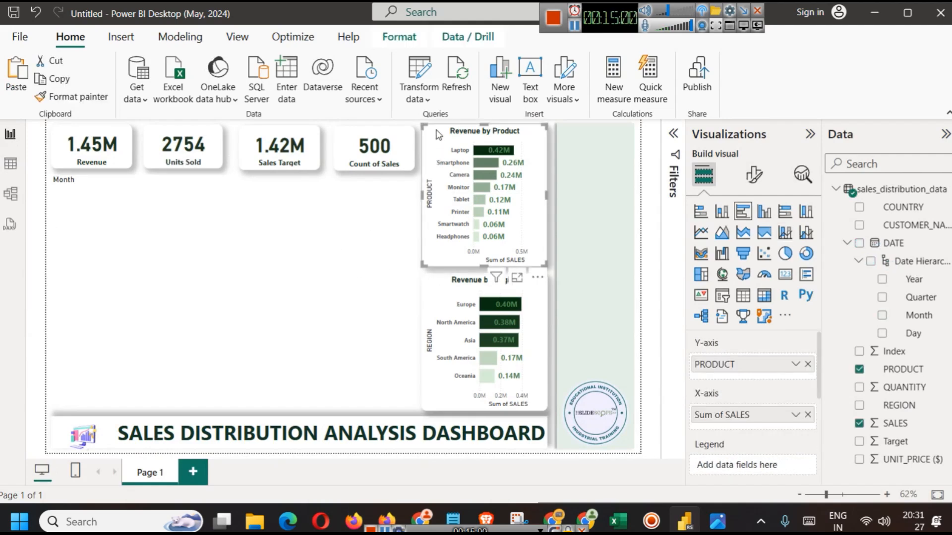
left_click(70, 97)
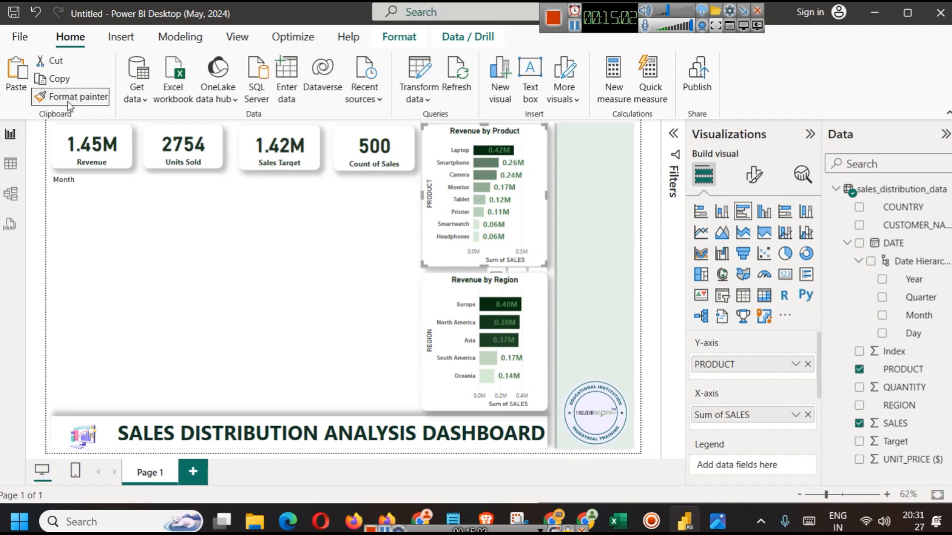
left_click(145, 216)
left_click(202, 308)
left_click(187, 223)
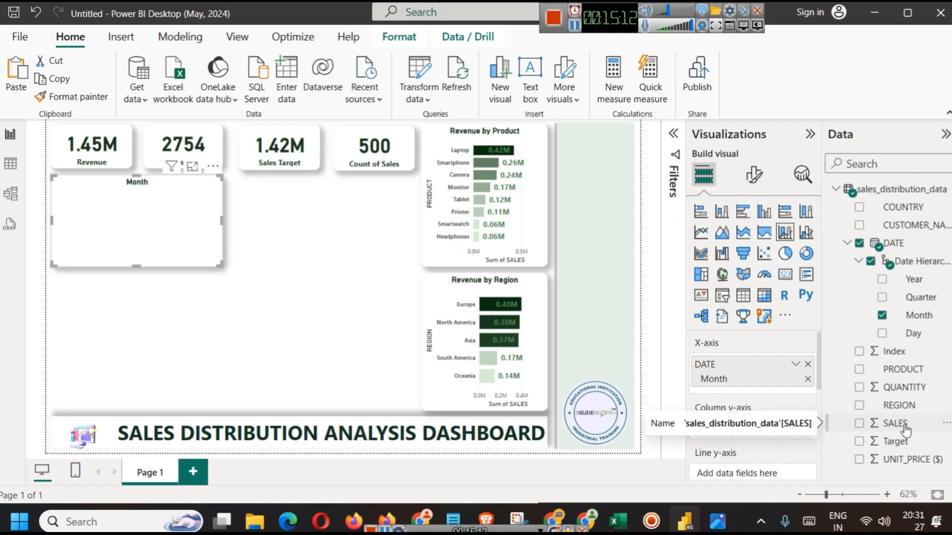
Put SALES on the combo chart's column Y-axis and turn off its data labels, checking the enlarged chart.
left_click_drag(905, 429, 773, 430)
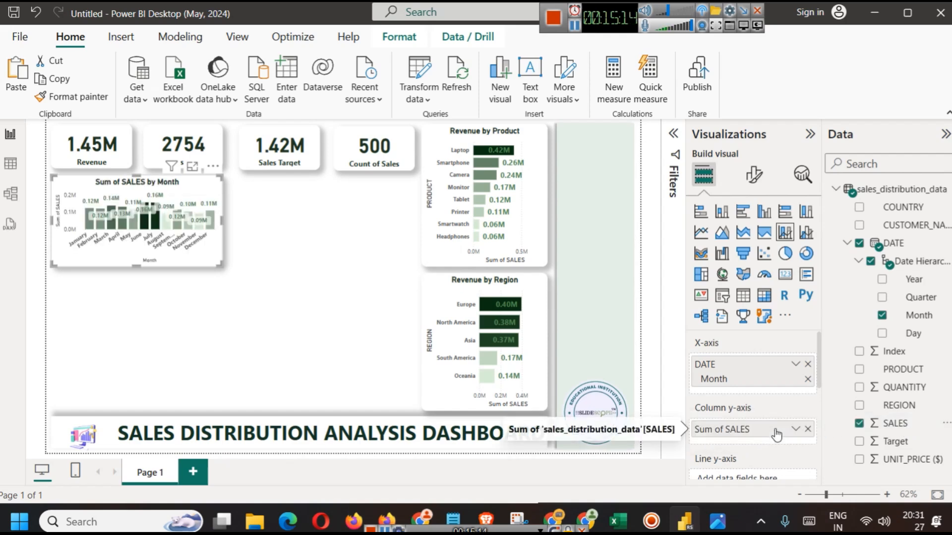
left_click(746, 172)
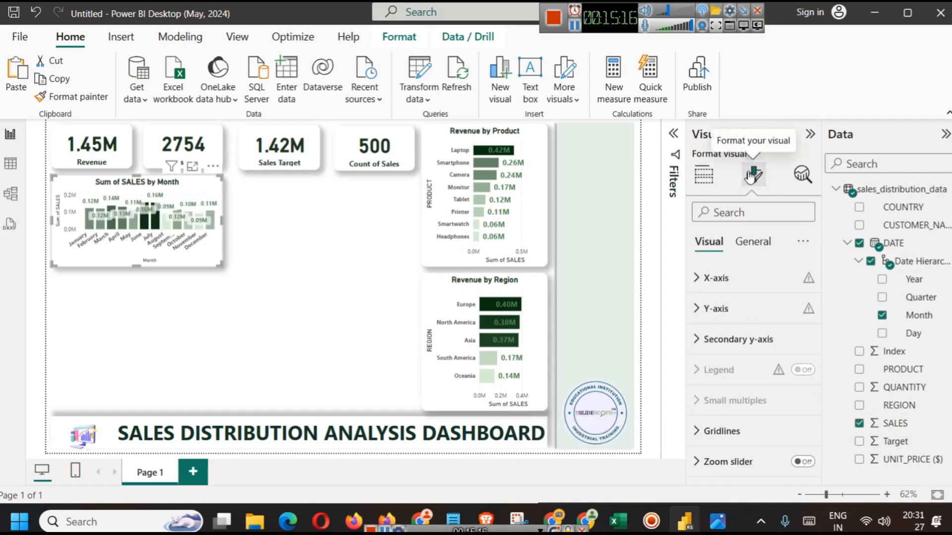
scroll(732, 430, "down", 3)
left_click(792, 406)
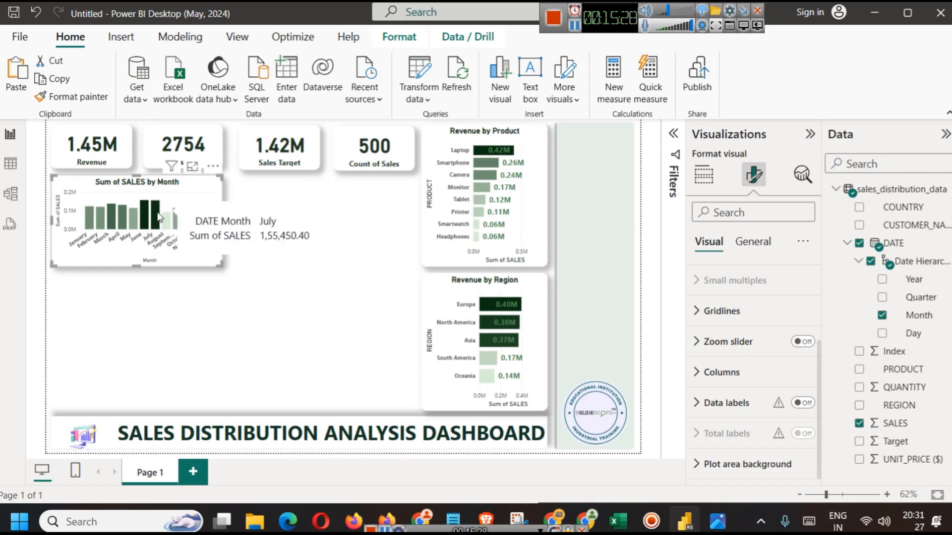
left_click(192, 167)
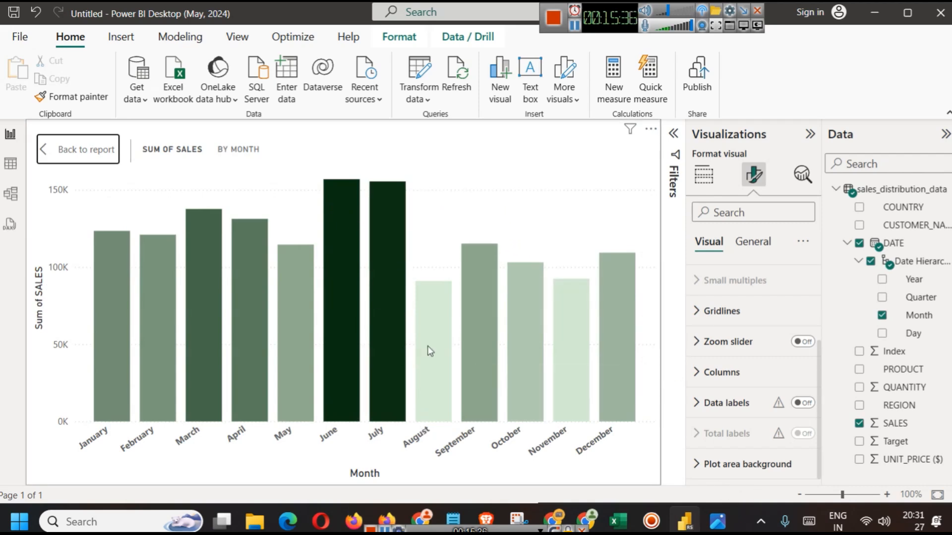
mouse_move(429, 351)
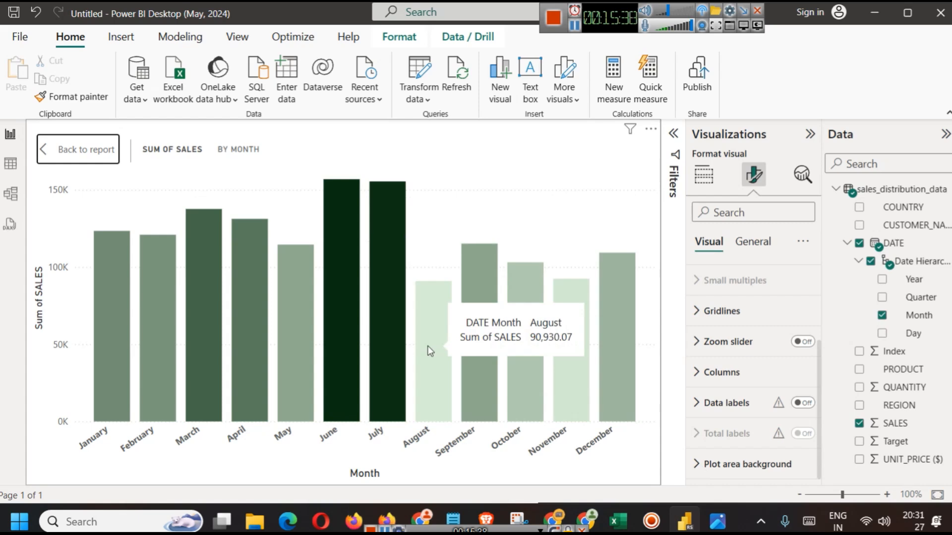
left_click(71, 155)
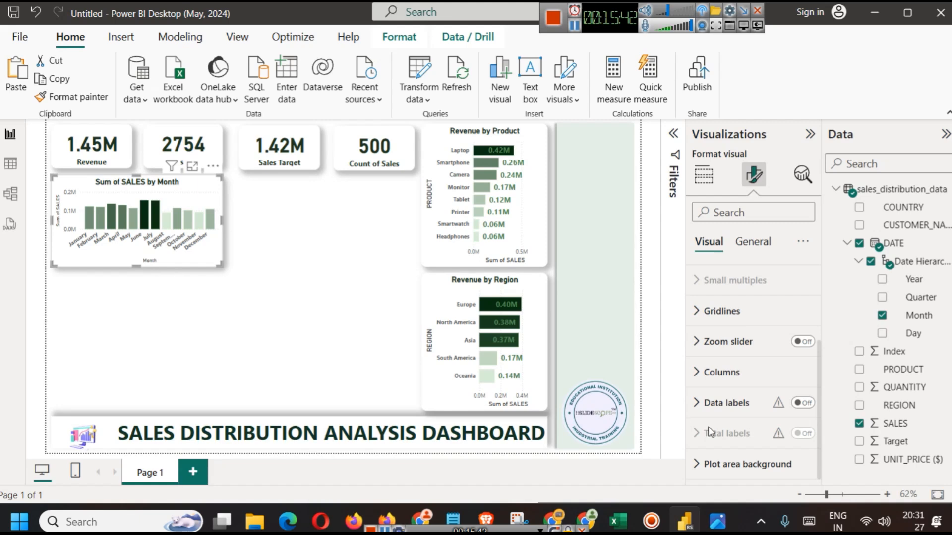
Add Target to the combo chart's line Y-axis and check the resulting line in focus mode.
left_click(703, 175)
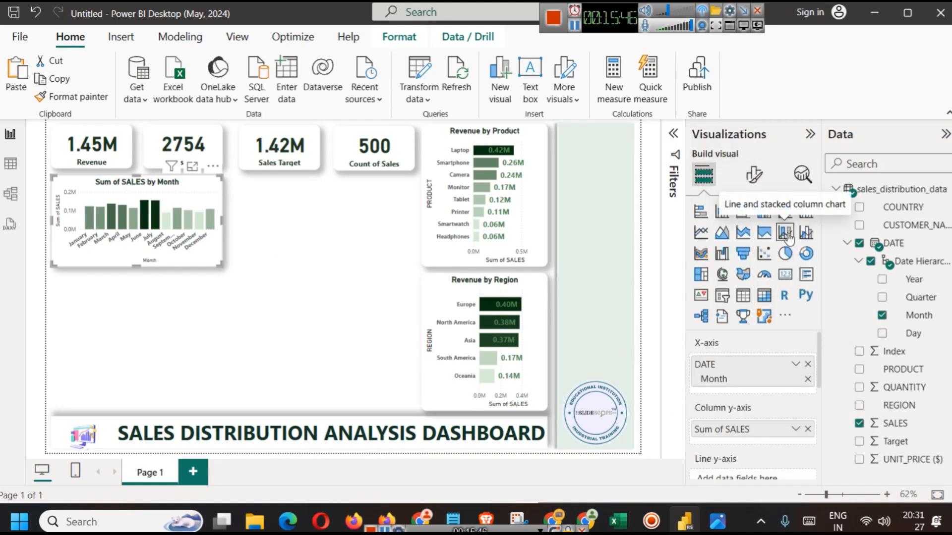
scroll(763, 390, "down", 2)
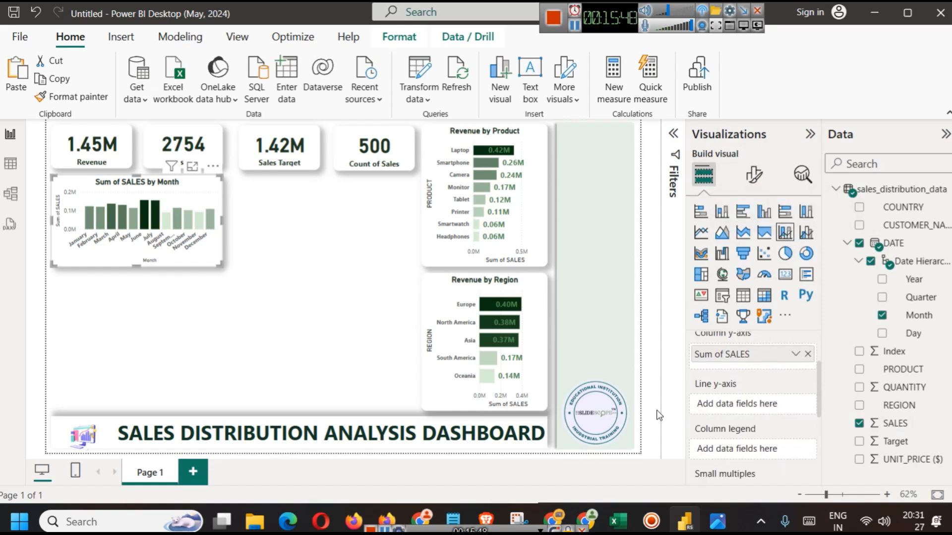
left_click_drag(895, 443, 793, 411)
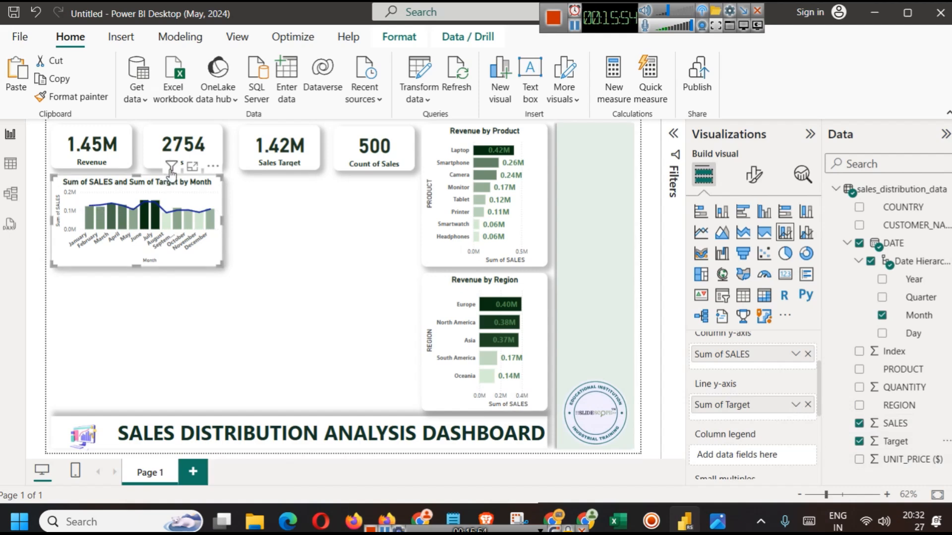
left_click(192, 167)
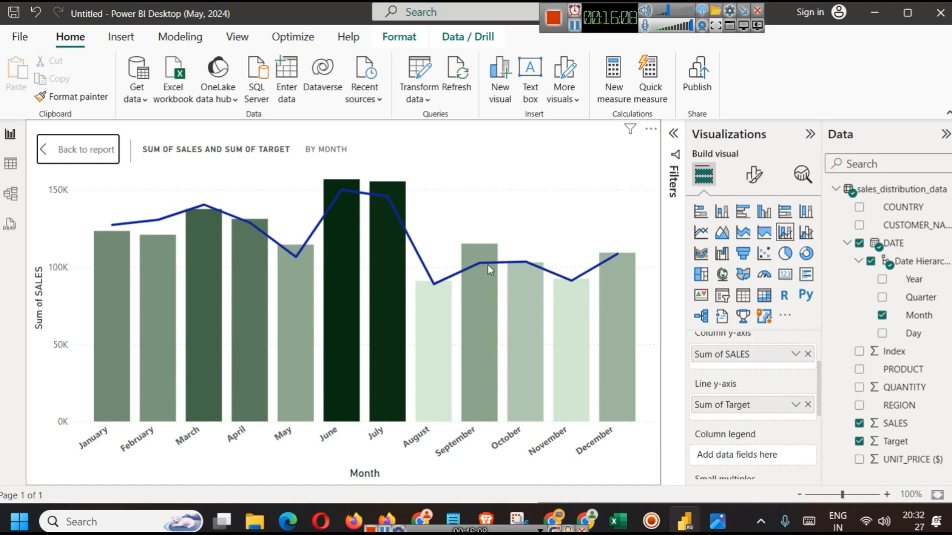
left_click(86, 157)
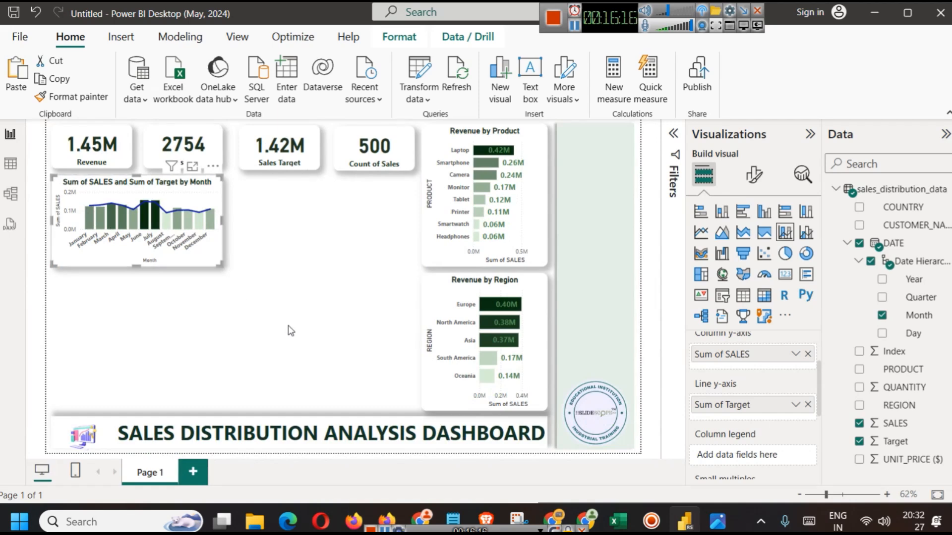
Change the combo chart's title to "Revenue and Target by Month" and review the chart in focus mode.
left_click(753, 175)
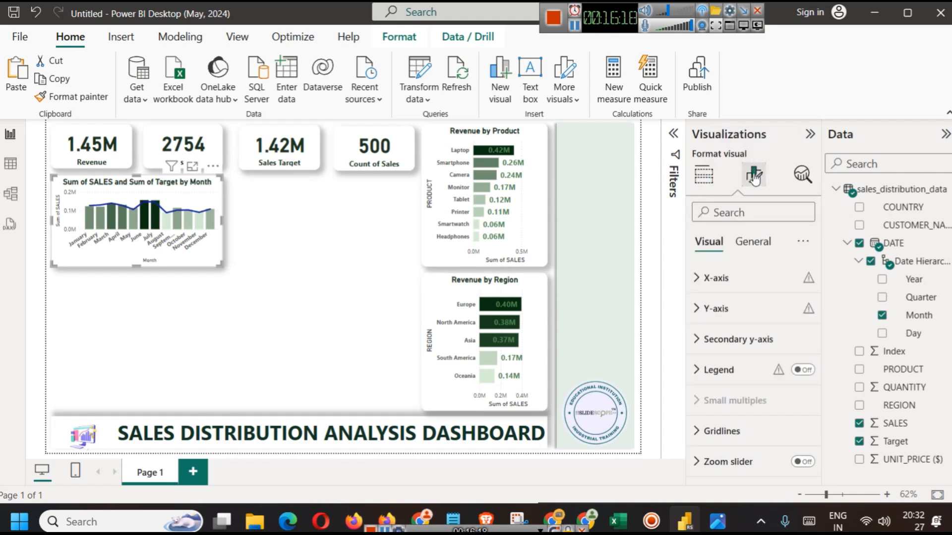
left_click(753, 242)
left_click(713, 308)
triple_click(742, 383)
type("Revenue a")
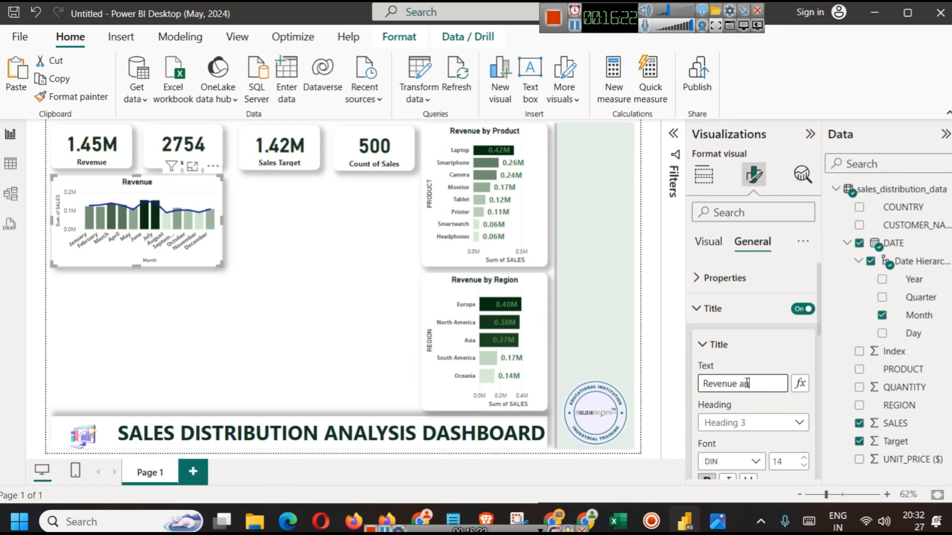
type("nd Target by")
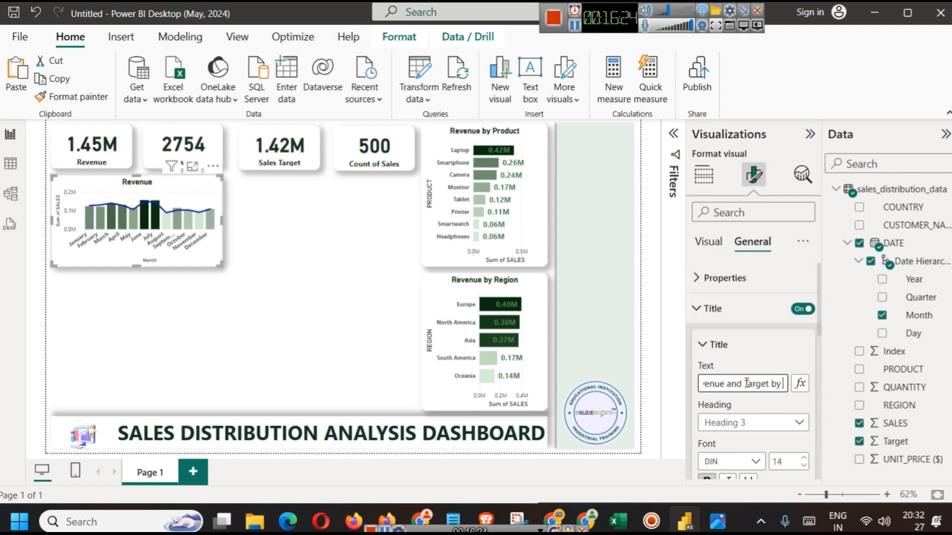
type(" Month")
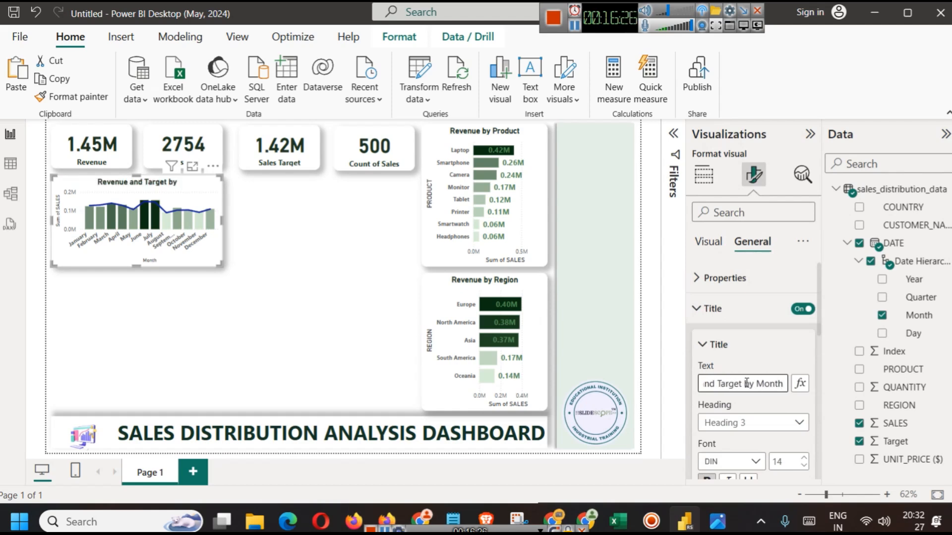
left_click(372, 323)
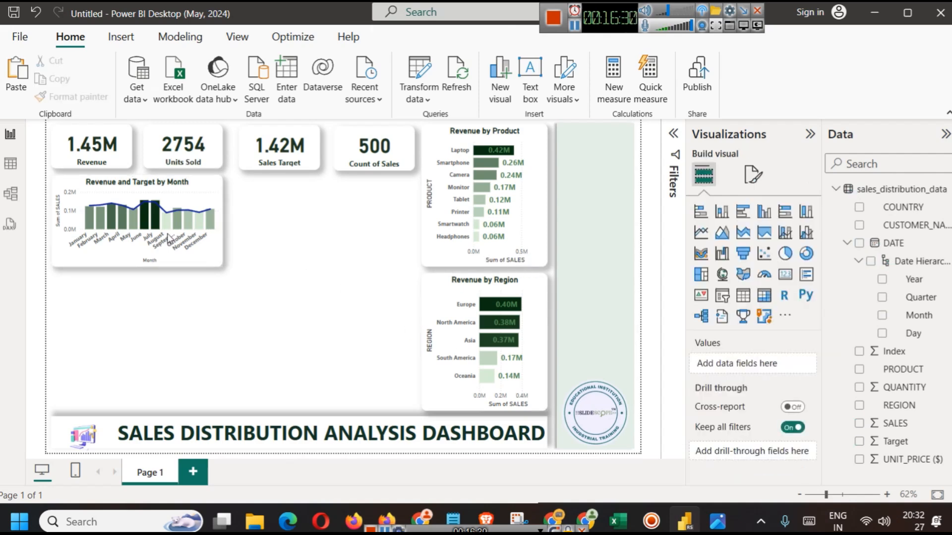
left_click(194, 167)
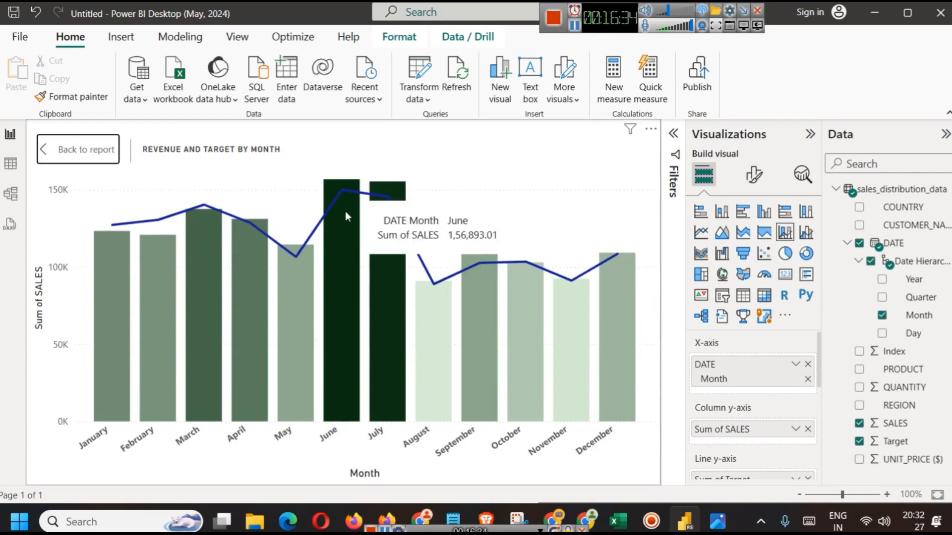
left_click(87, 154)
left_click(271, 225)
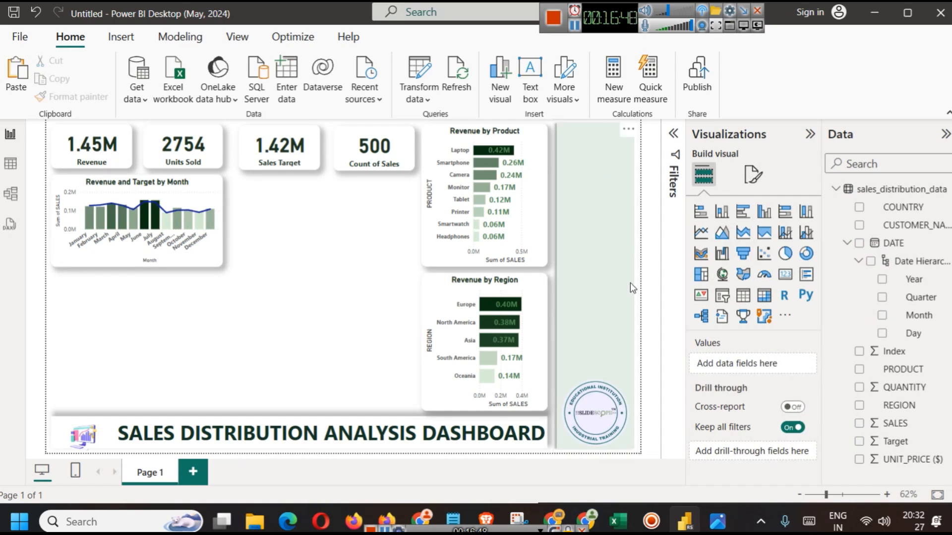
Insert a slicer on REGION, fitted to the width of the pale green side panel above the logo.
left_click(722, 296)
left_click_drag(164, 325, 573, 178)
left_click_drag(461, 201, 559, 194)
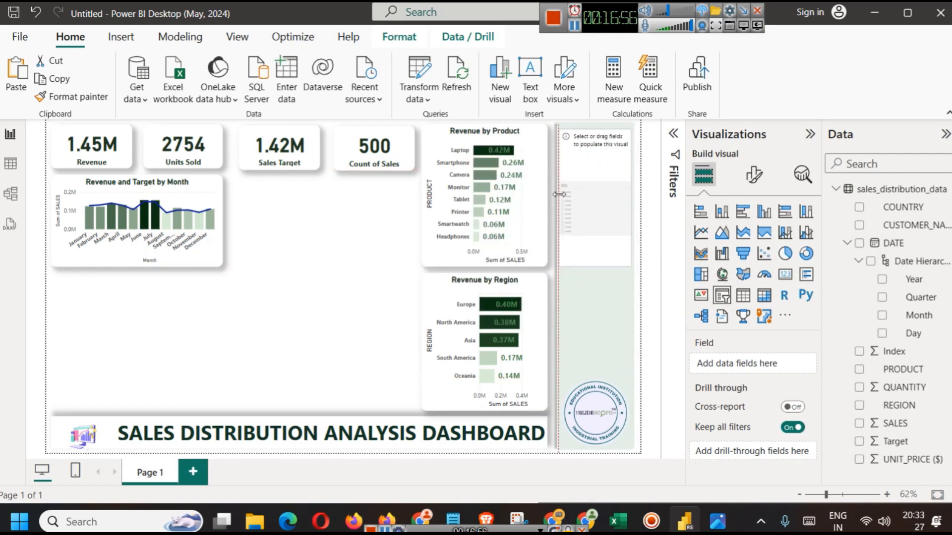
left_click_drag(594, 265, 588, 242)
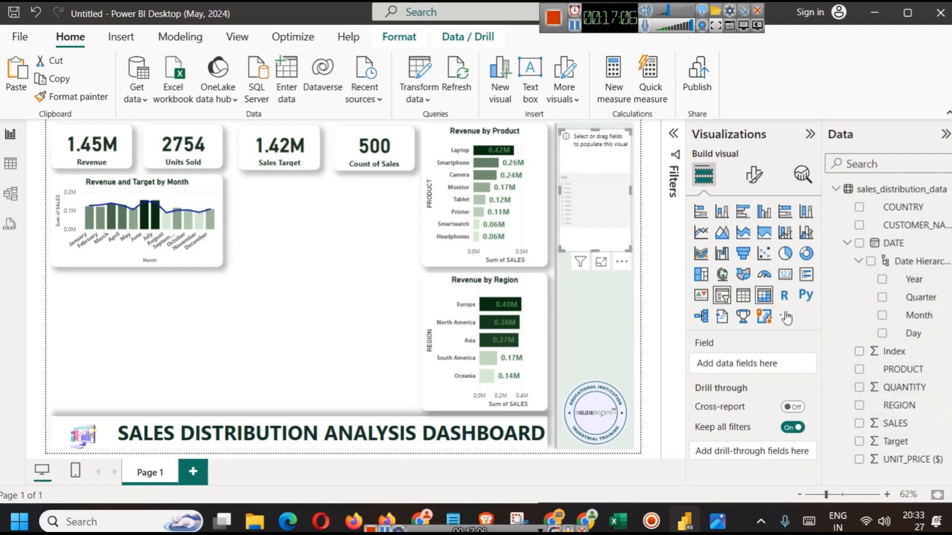
left_click_drag(900, 414, 734, 364)
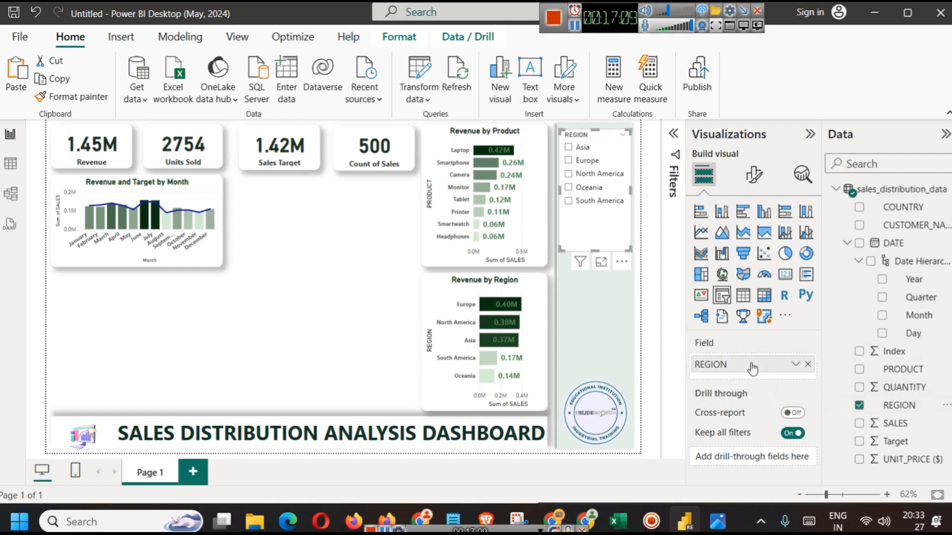
Set the REGION slicer's style to Tile and lengthen it so all five regions fit.
left_click(754, 174)
left_click(746, 278)
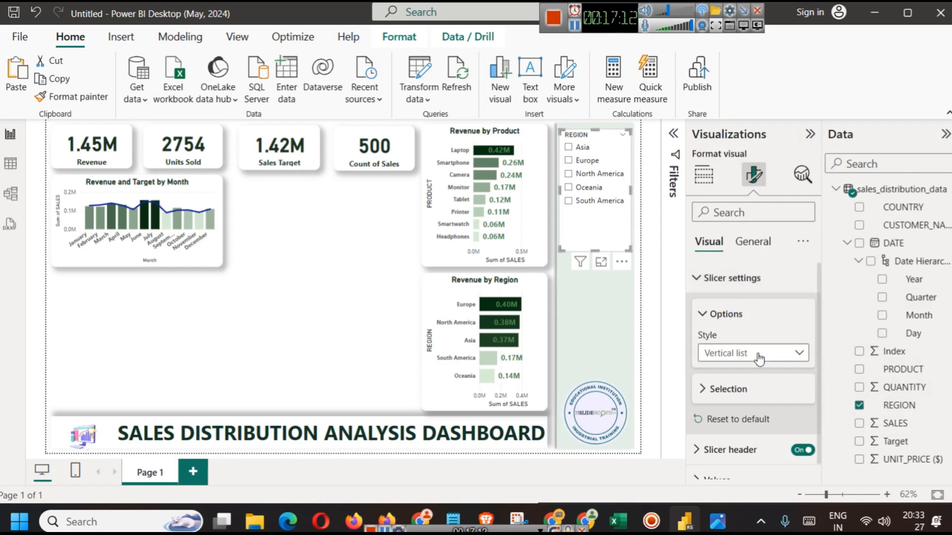
left_click(759, 358)
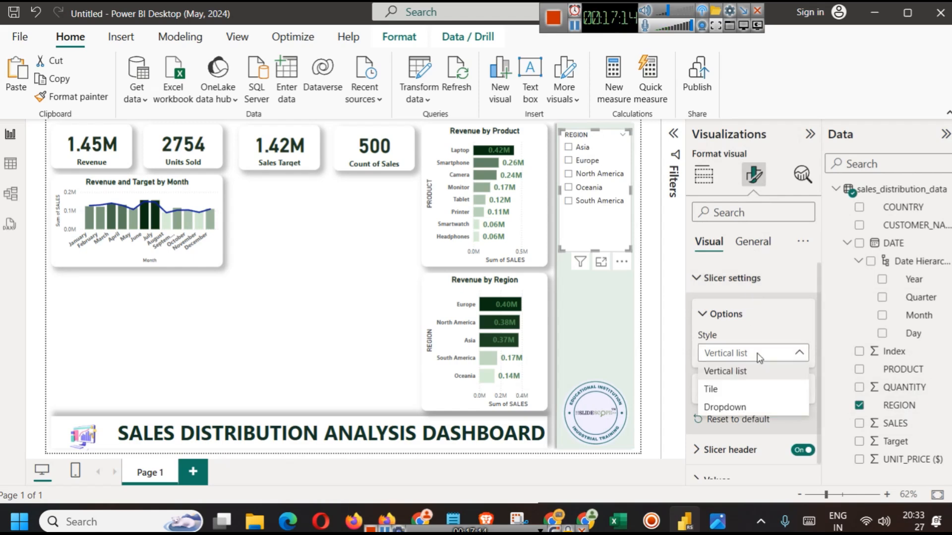
left_click(734, 389)
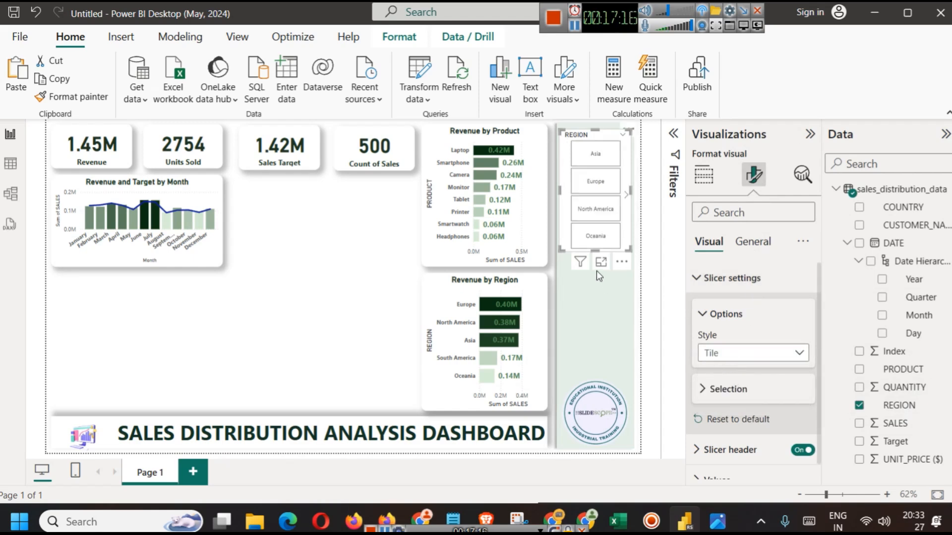
left_click_drag(595, 251, 593, 274)
left_click(398, 295)
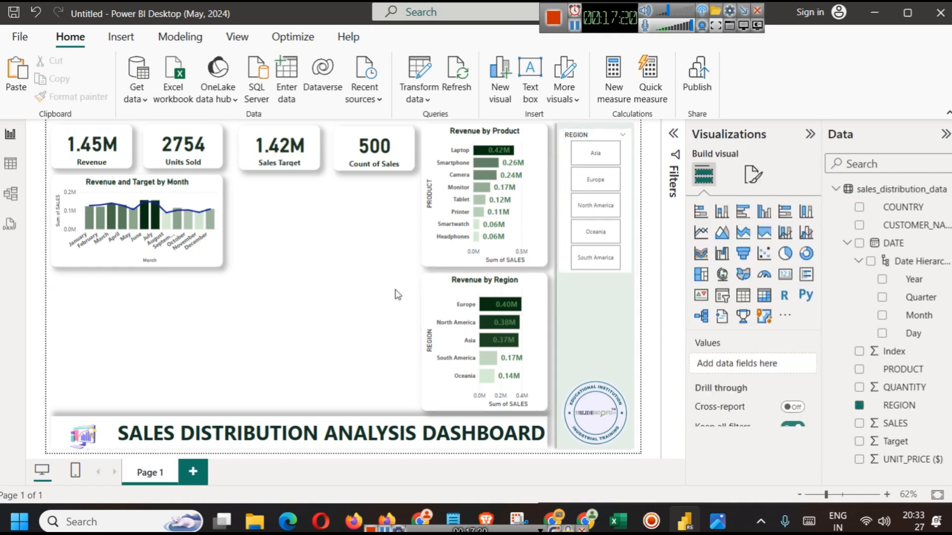
Set the background color of the REGION slicer's tiles to the medium green used recently.
left_click(626, 161)
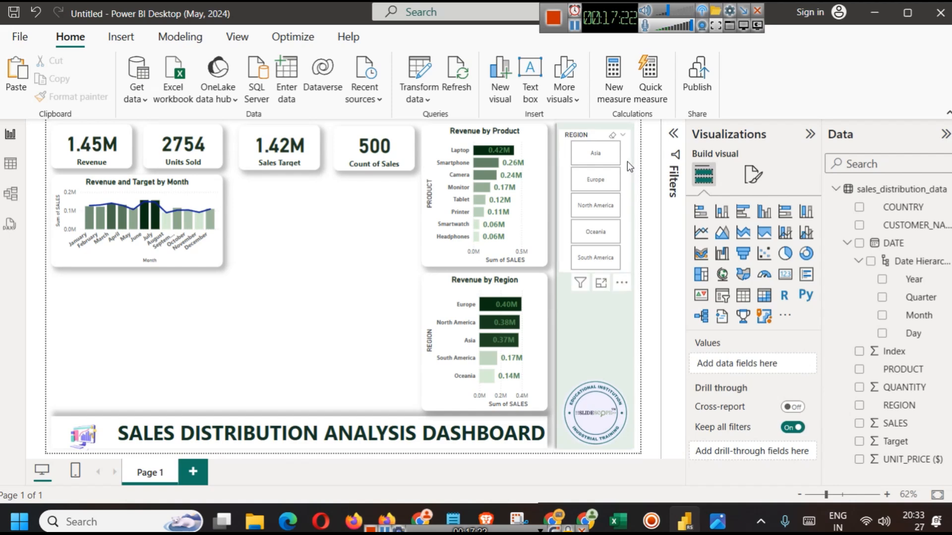
left_click(754, 175)
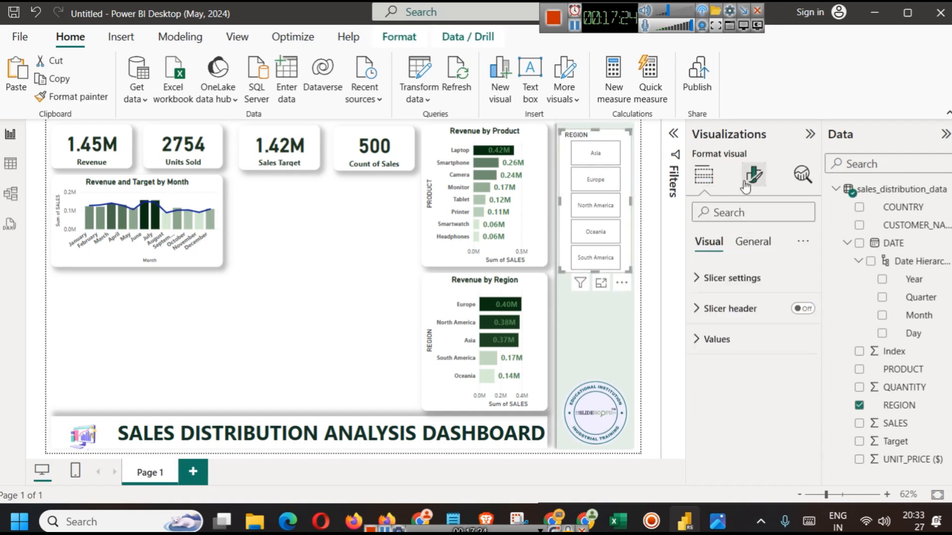
scroll(788, 347, "down", 3)
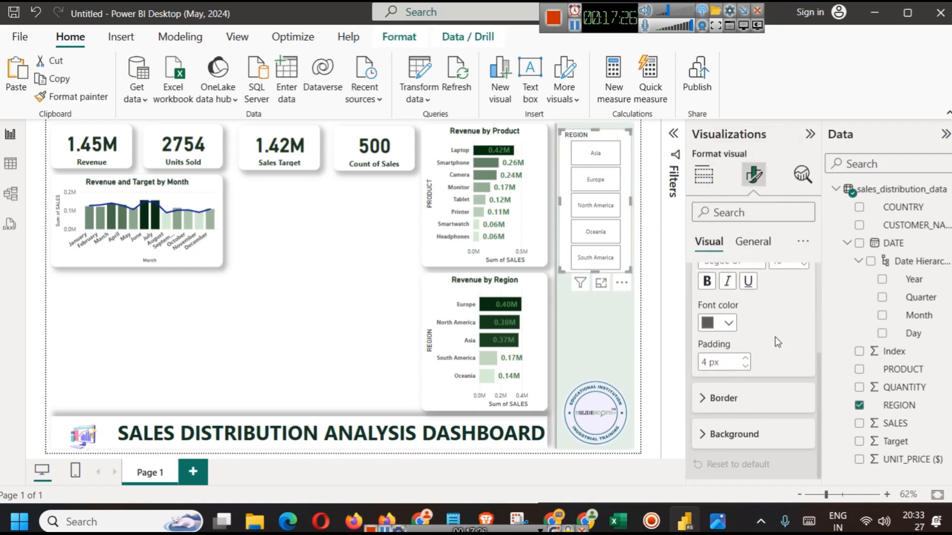
left_click(722, 435)
scroll(758, 361, "down", 2)
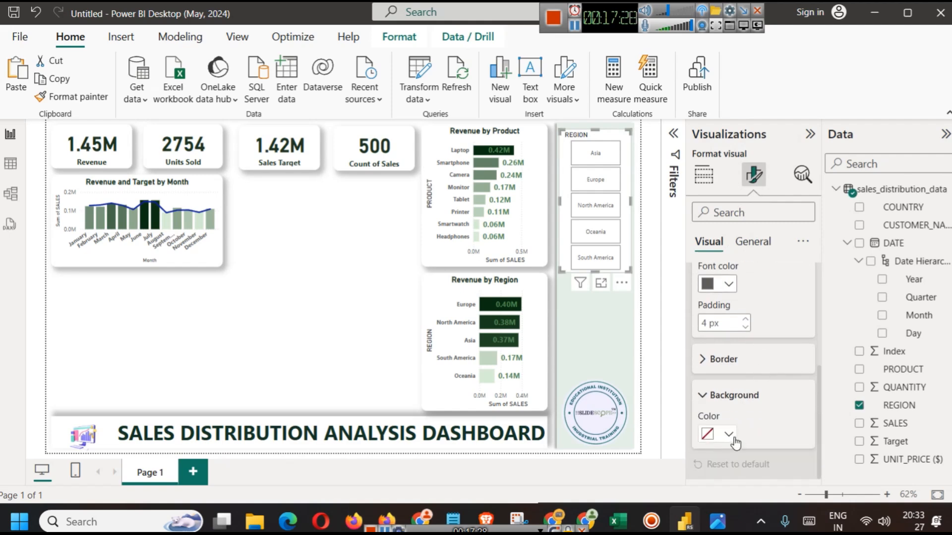
left_click(733, 436)
left_click(760, 369)
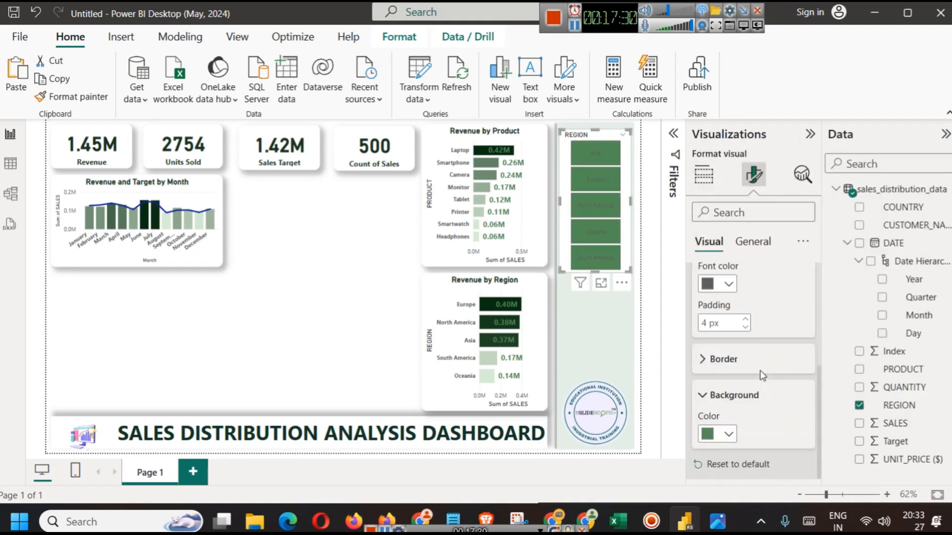
Try a dark green background on the REGION slicer's tiles, then restore the medium green.
left_click(725, 433)
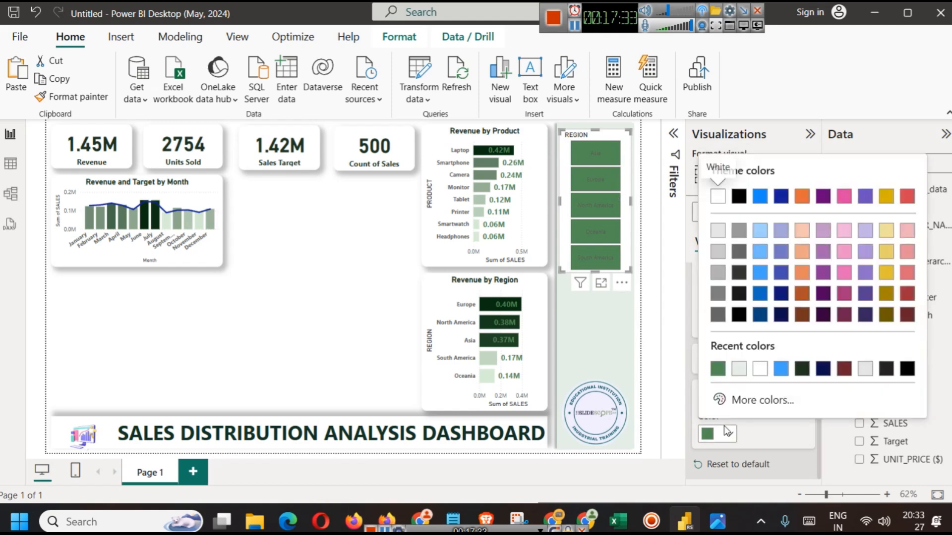
left_click(800, 371)
left_click(734, 437)
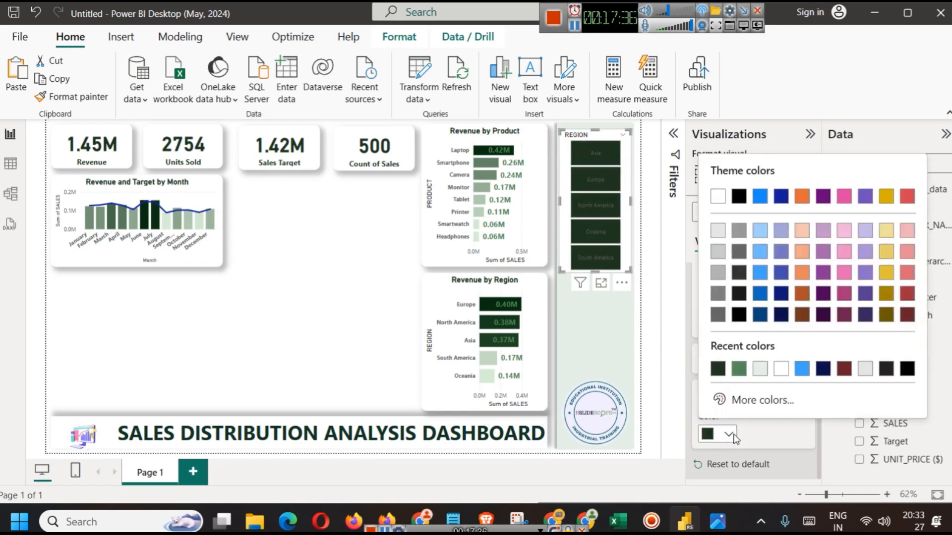
left_click(738, 369)
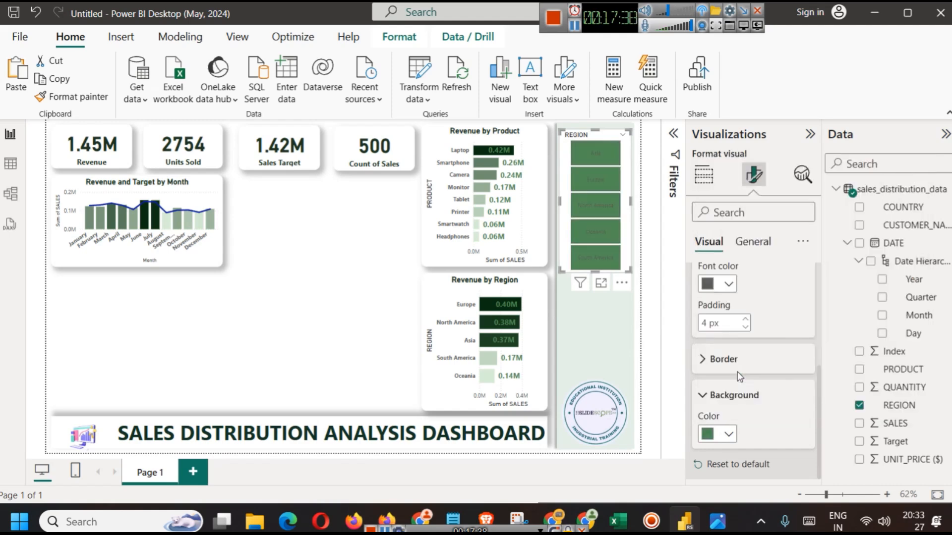
Format the REGION slicer's values in bold, light grey text at font size 16.
scroll(709, 356, "up", 3)
left_click(709, 356)
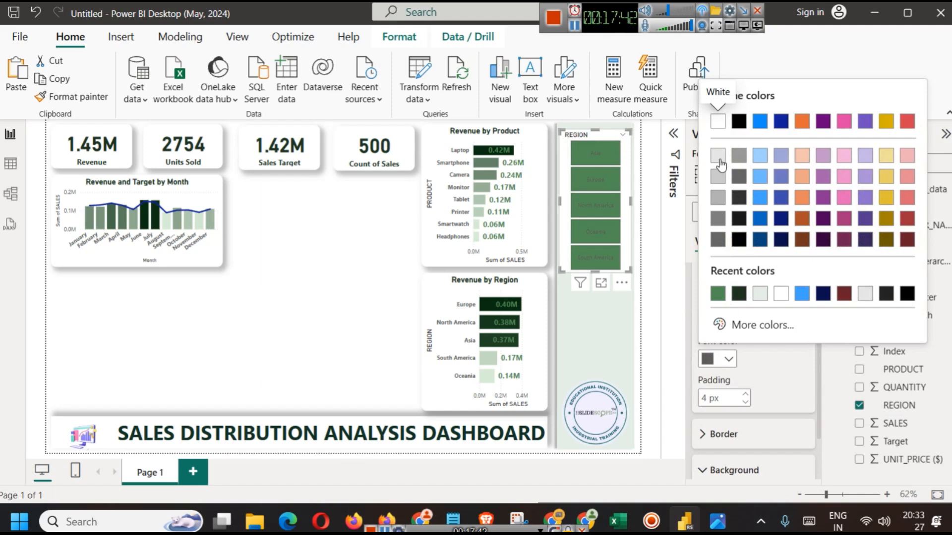
left_click(719, 157)
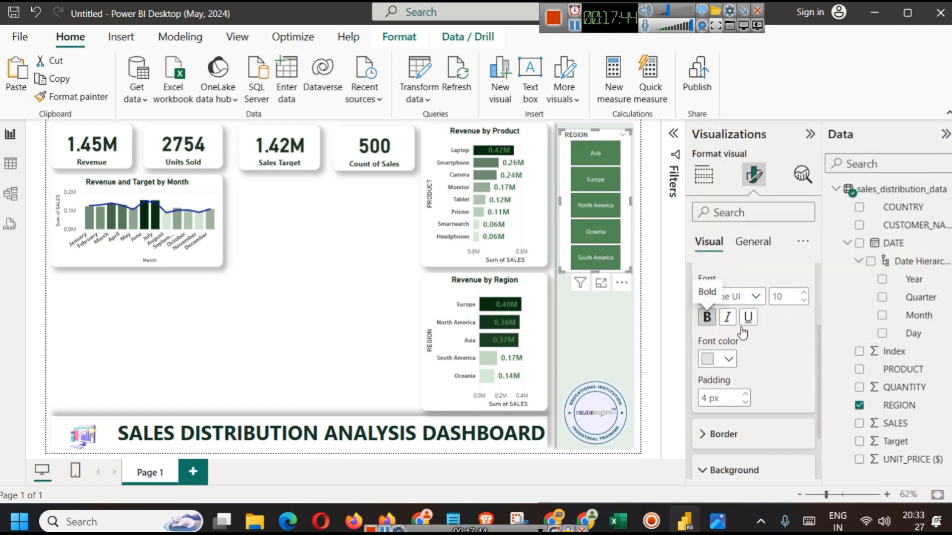
left_click(804, 293)
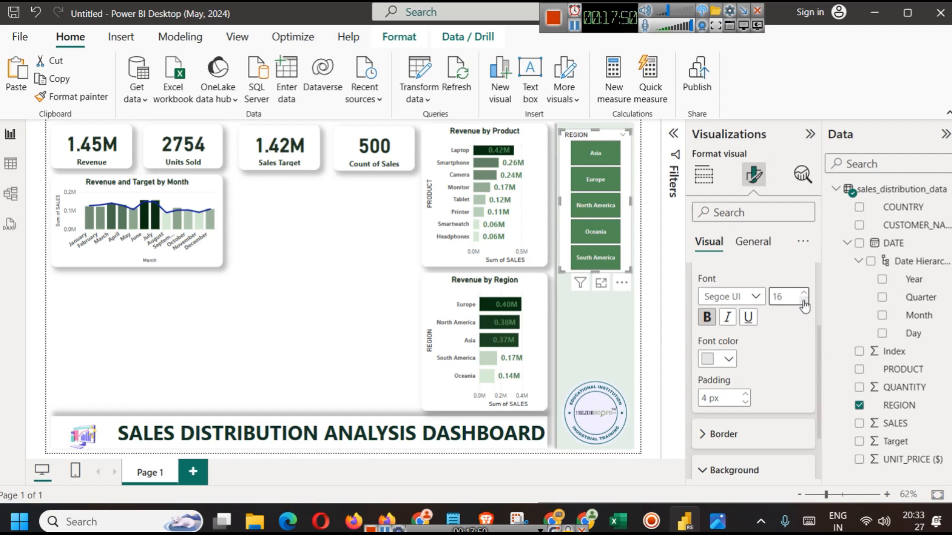
left_click(397, 281)
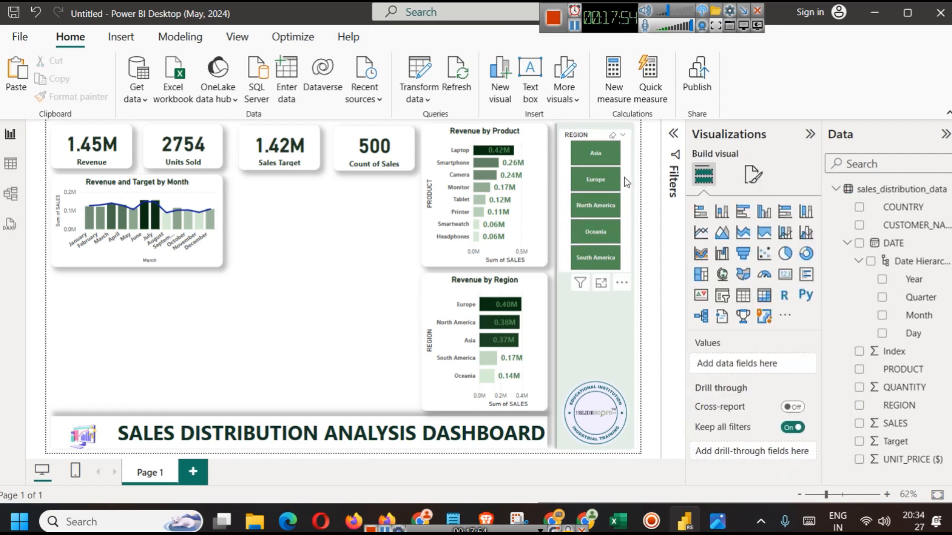
Duplicate the REGION slicer and place the copy directly below the original, shortened to the height of one tile.
left_click(625, 157)
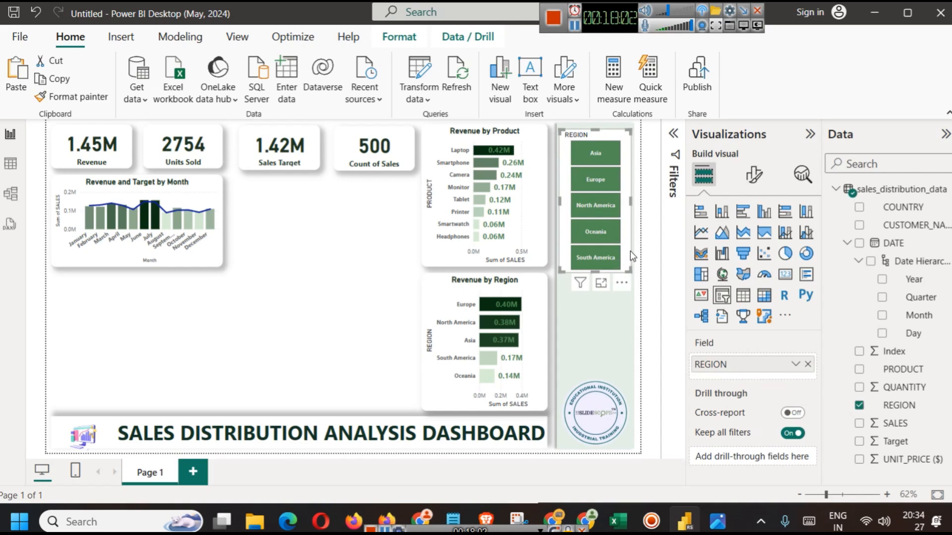
key("ctrl+v")
left_click_drag(628, 252, 623, 346)
left_click_drag(602, 235, 602, 281)
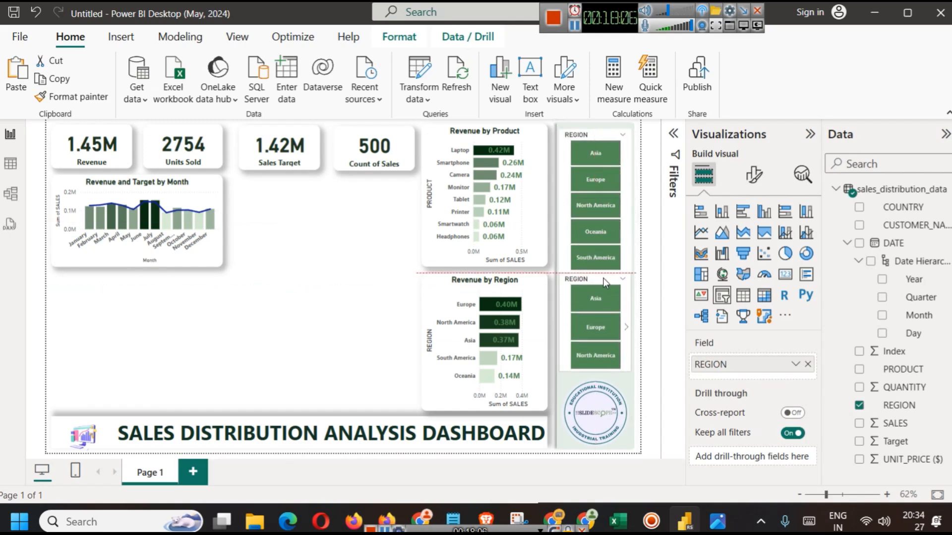
left_click_drag(600, 373, 601, 313)
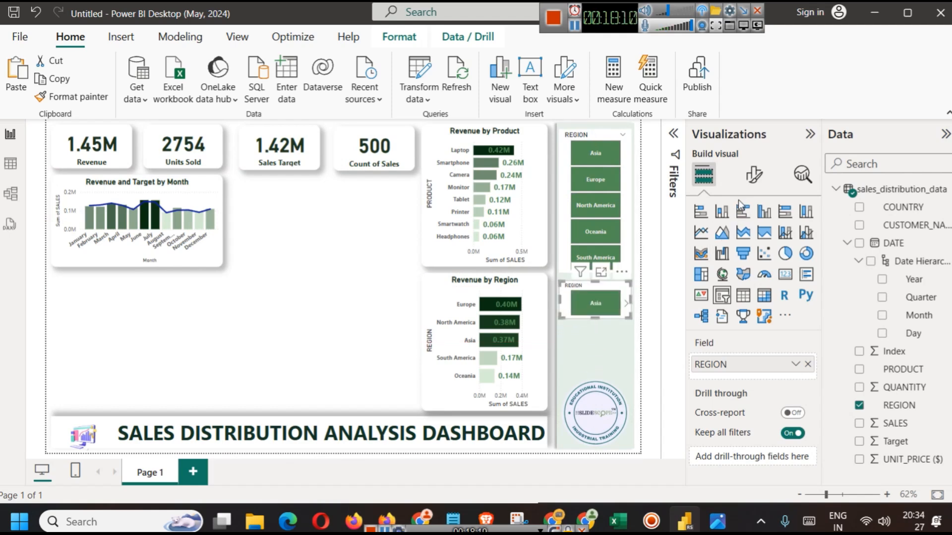
Change the duplicated slicer's style to Dropdown and check that its list opens and closes.
left_click(753, 181)
left_click(729, 278)
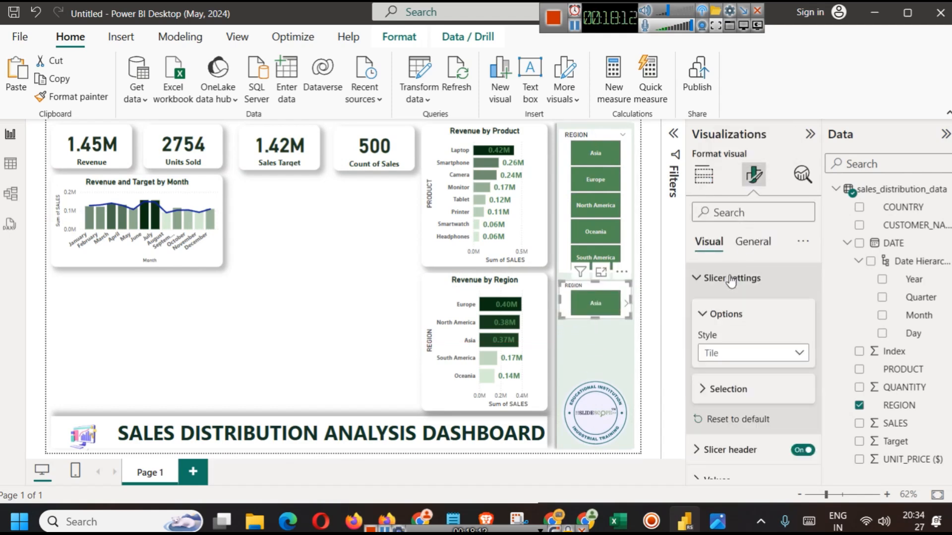
left_click(751, 352)
left_click(741, 375)
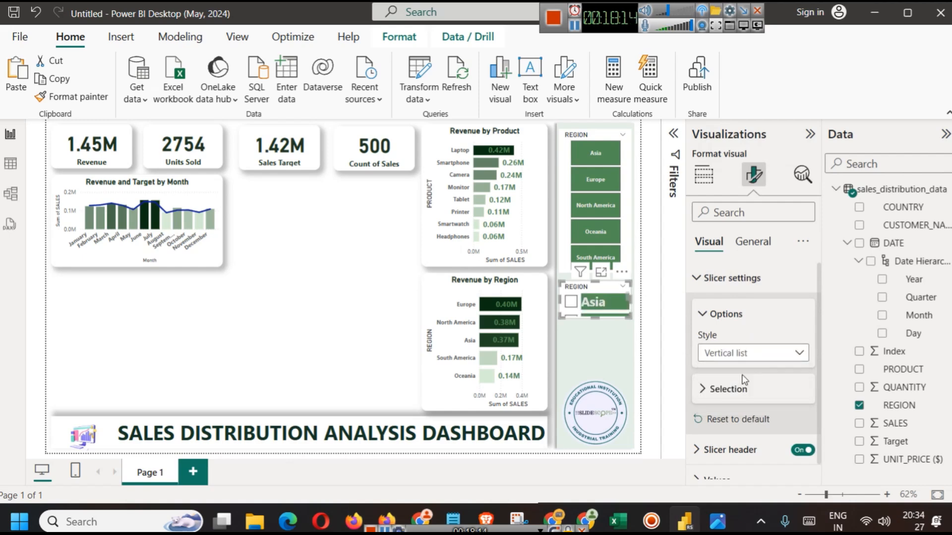
left_click(719, 353)
left_click(727, 403)
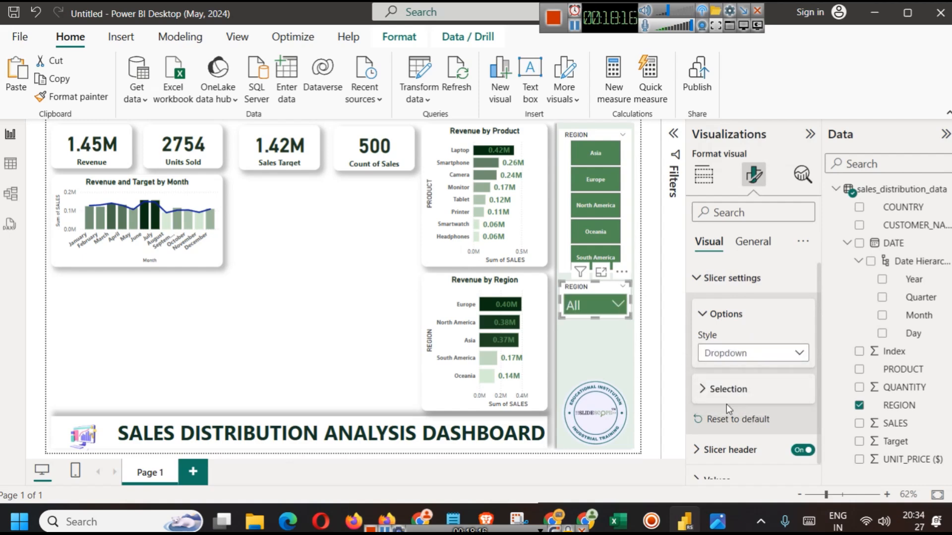
left_click(608, 303)
left_click(608, 304)
Set the font size of the dropdown slicer's values to 14.
scroll(794, 408, "down", 1)
left_click(740, 470)
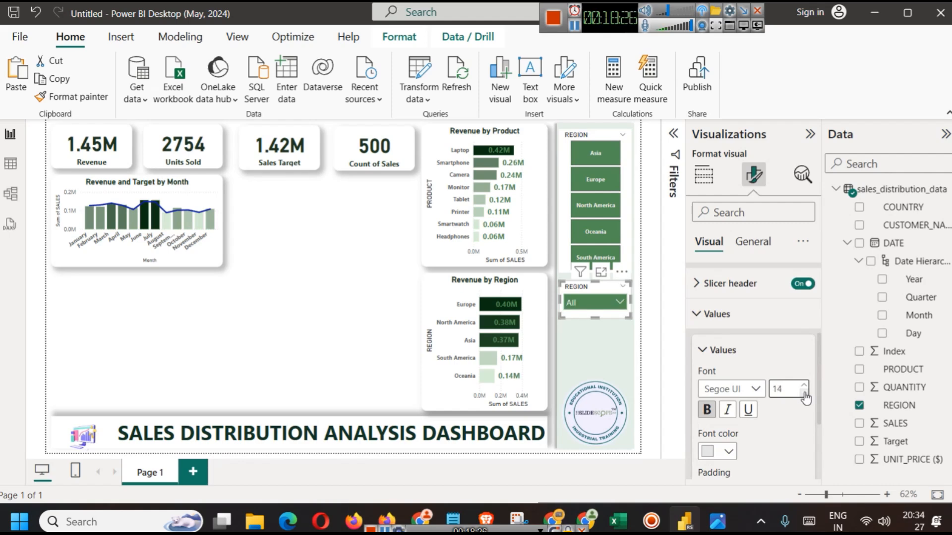
left_click(576, 347)
left_click(340, 310)
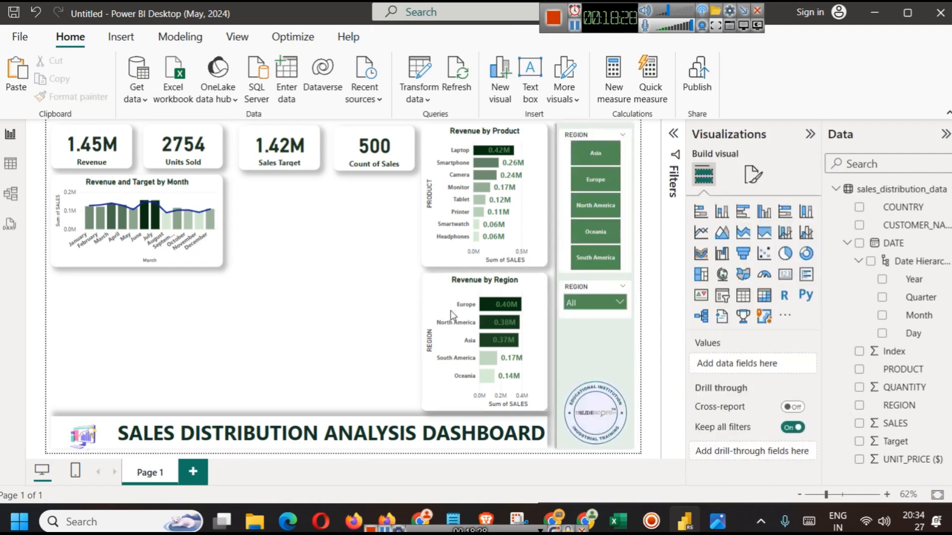
Replace the dropdown slicer's REGION field with COUNTRY and check the countries in its list.
left_click(585, 288)
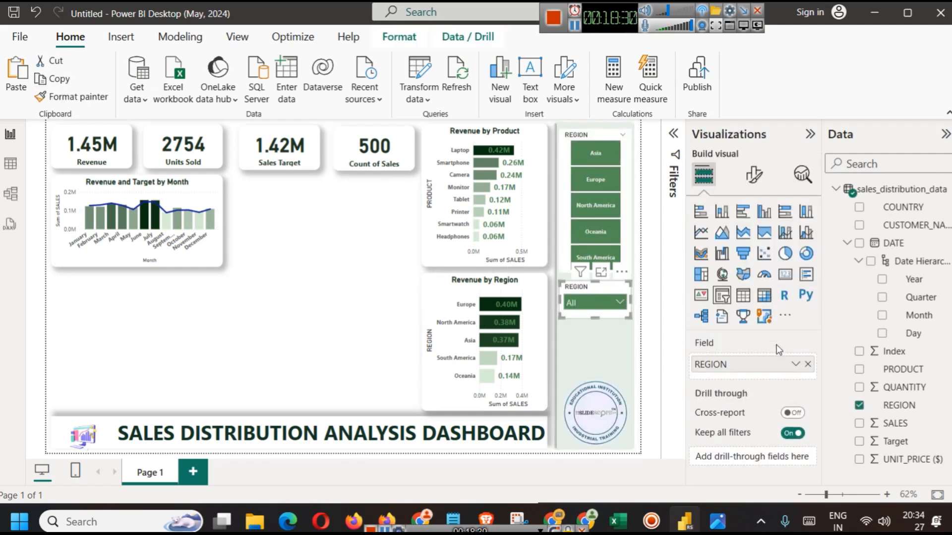
left_click(808, 364)
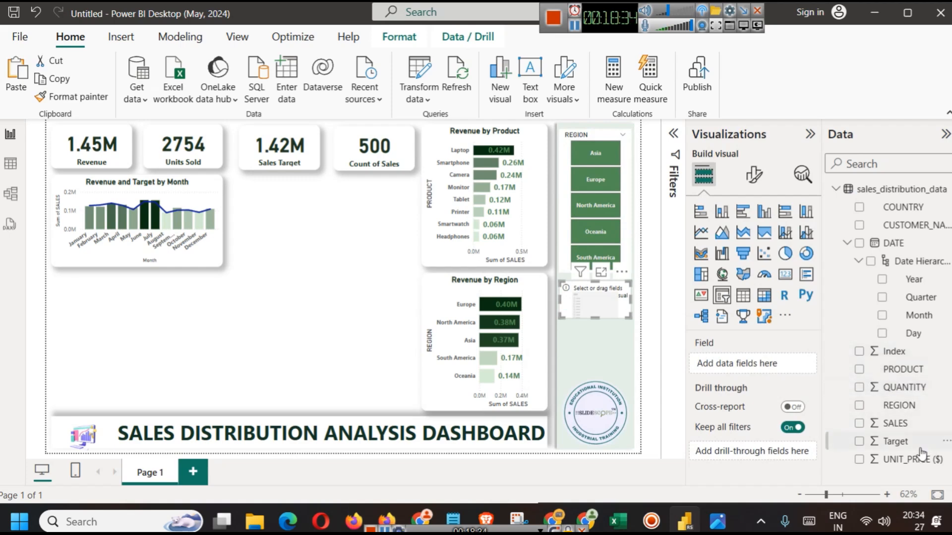
left_click_drag(916, 211, 779, 365)
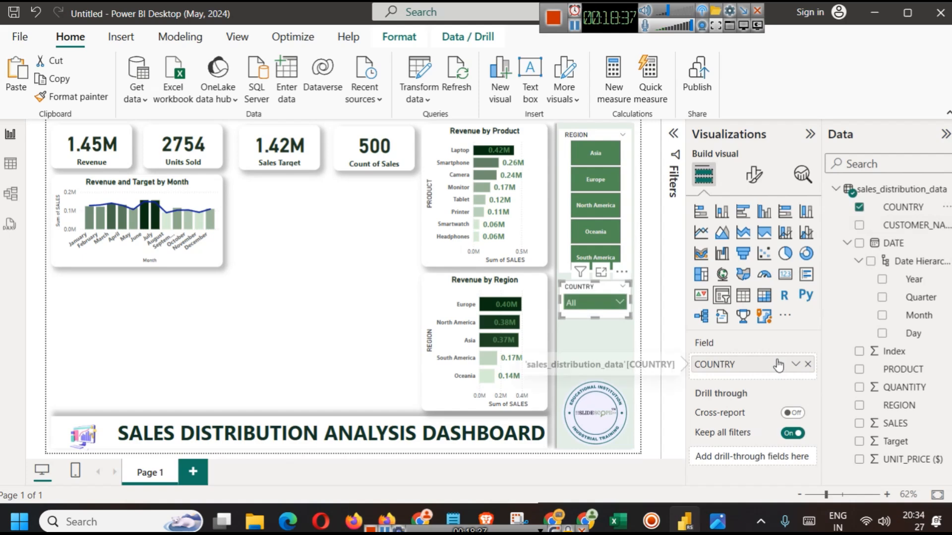
left_click(612, 307)
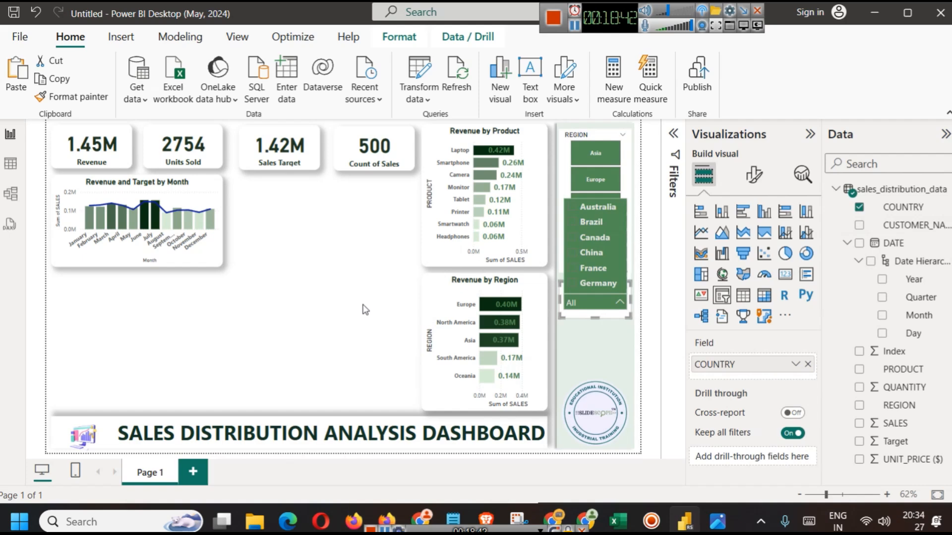
left_click(364, 309)
Duplicate the COUNTRY dropdown slicer and place the copy below it, above the logo.
left_click(592, 299)
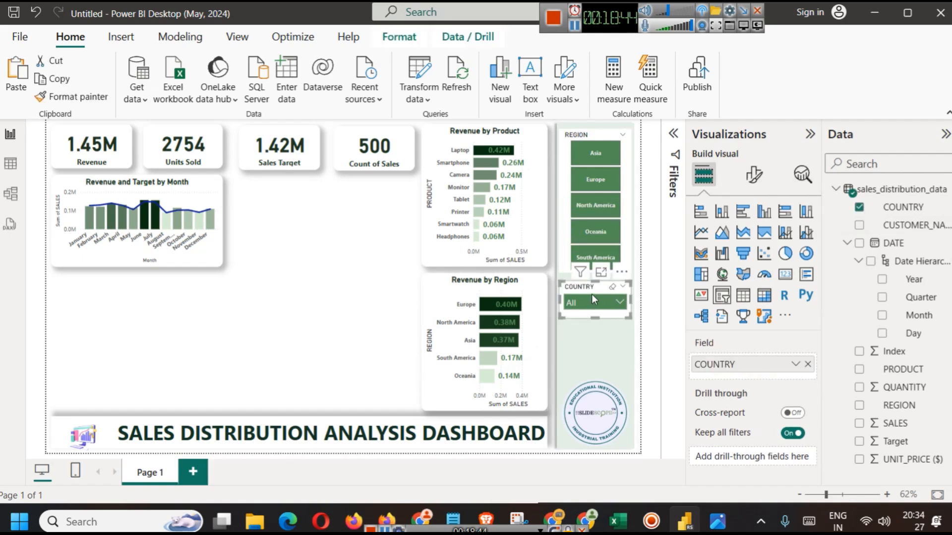
key("ctrl+c")
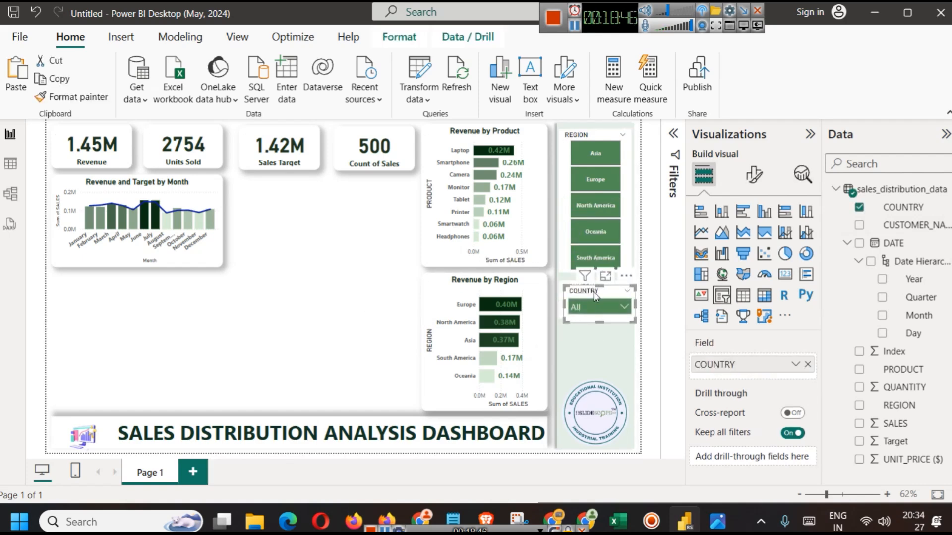
key("ctrl+v")
left_click_drag(593, 293, 590, 332)
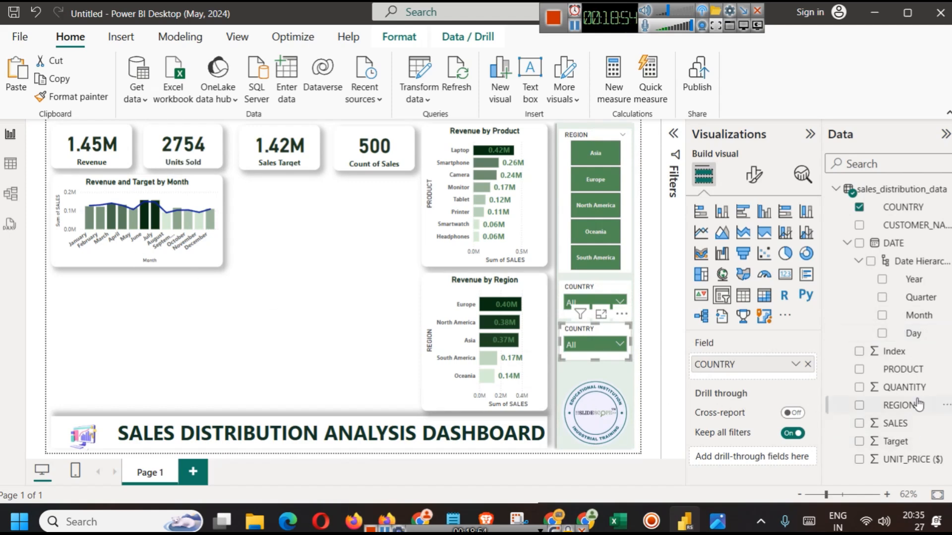
Replace the COUNTRY field in the lower dropdown slicer with PRODUCT.
left_click(847, 244)
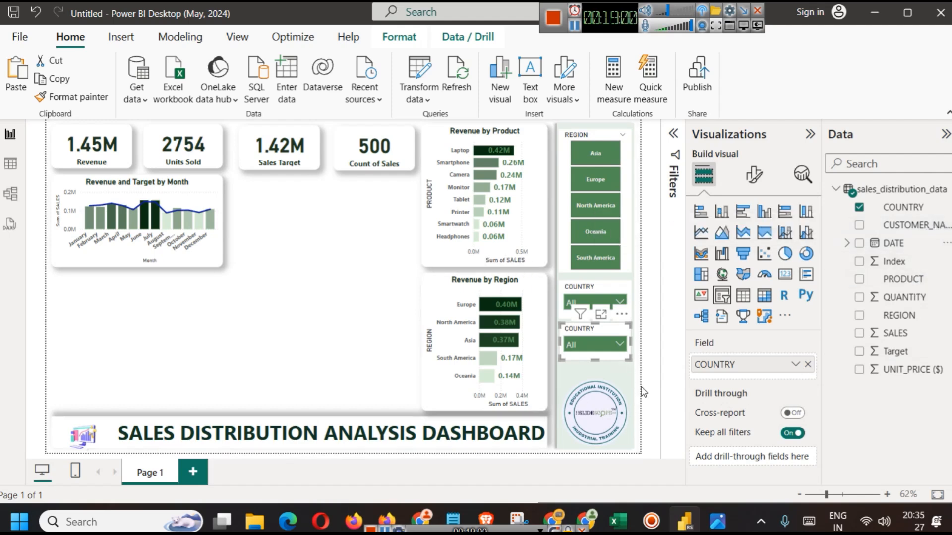
left_click(807, 364)
left_click_drag(931, 280, 778, 367)
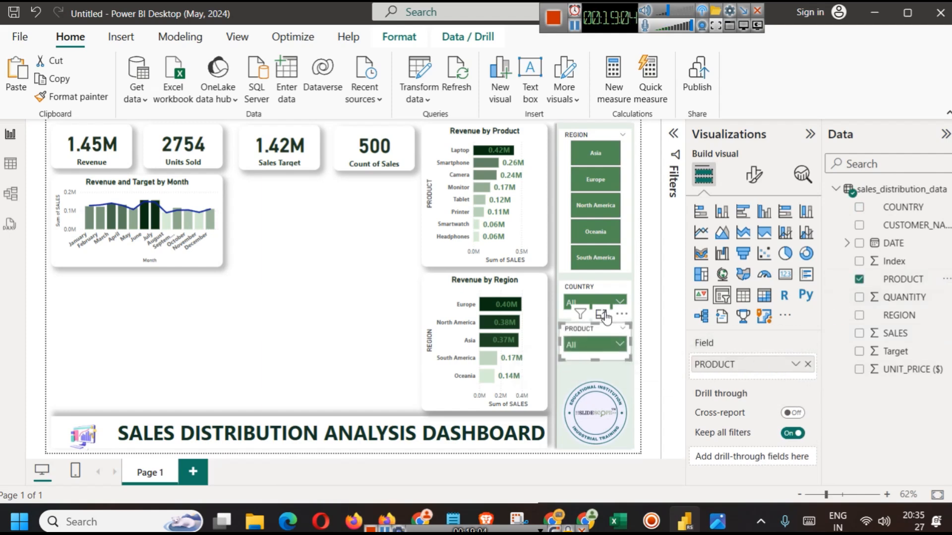
left_click(306, 342)
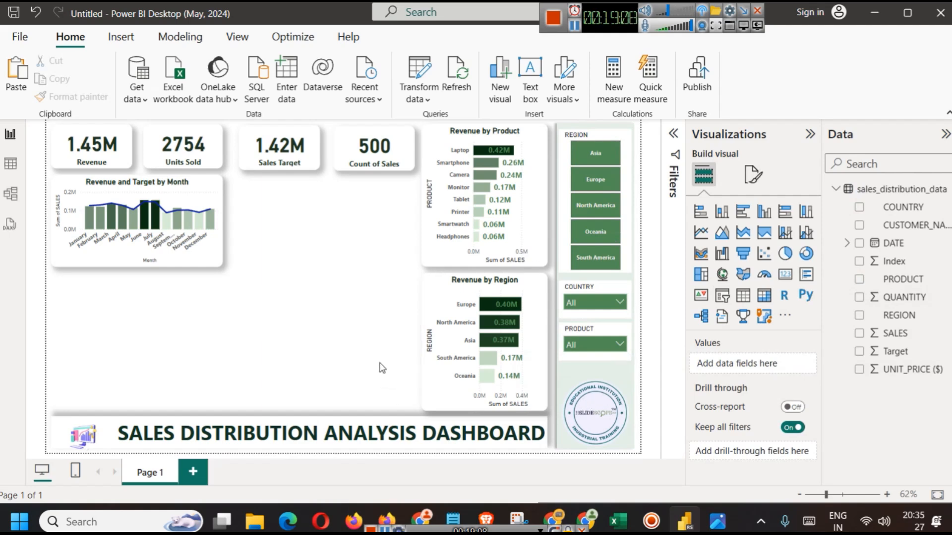
Nudge the PRODUCT slicer down slightly to widen the gap below the COUNTRY slicer.
left_click(584, 331)
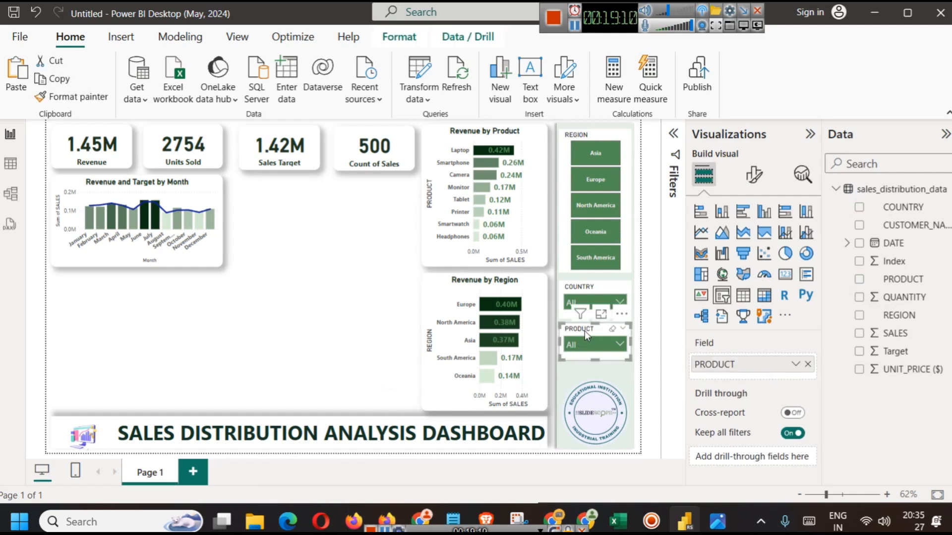
left_click(570, 296)
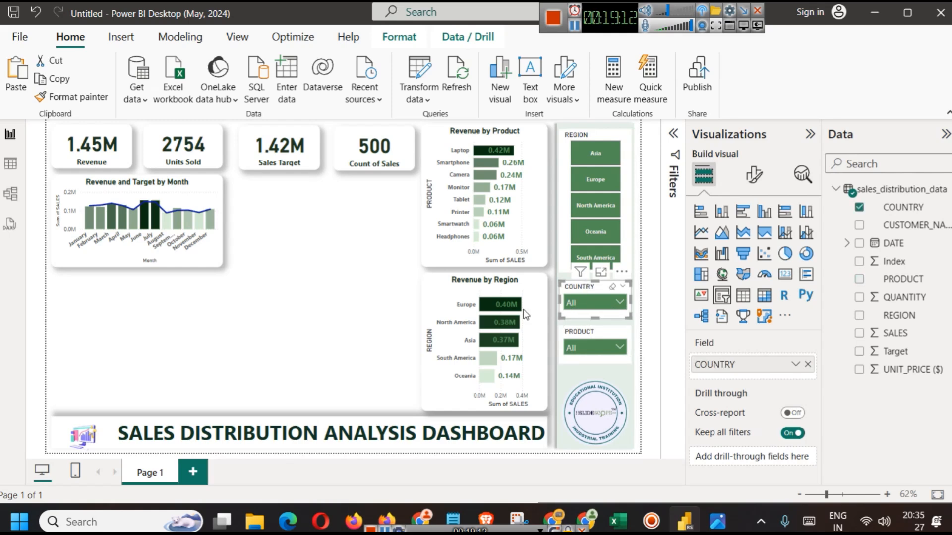
left_click(367, 302)
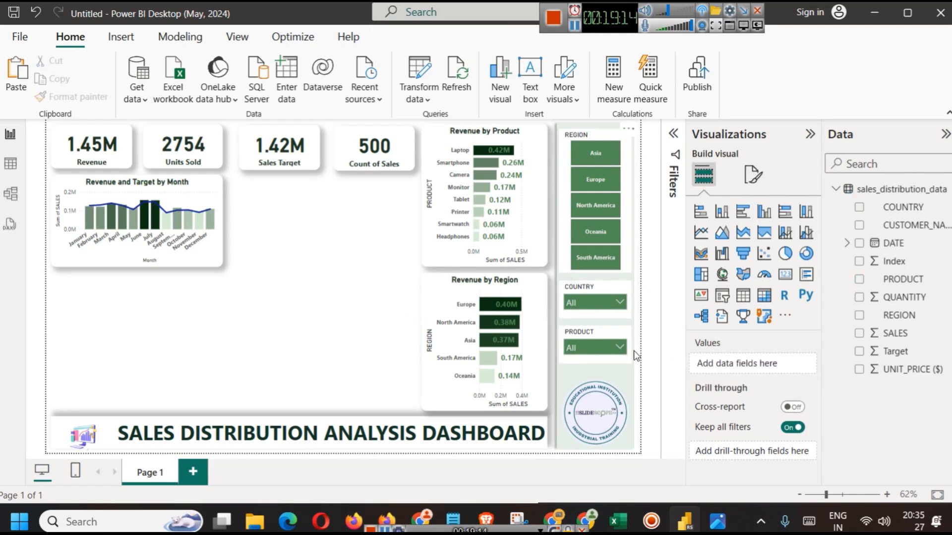
Filter the dashboard to Headphones with the PRODUCT slicer.
left_click(596, 349)
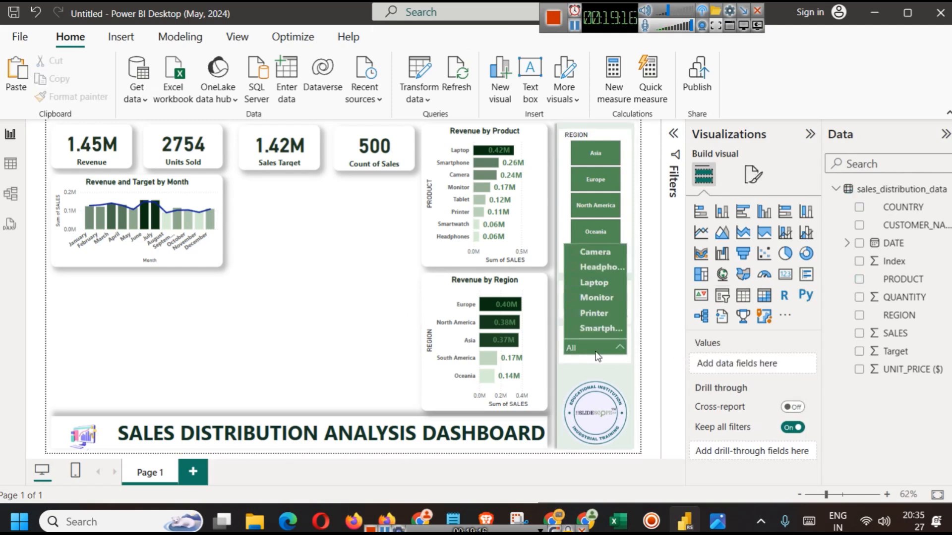
left_click(600, 268)
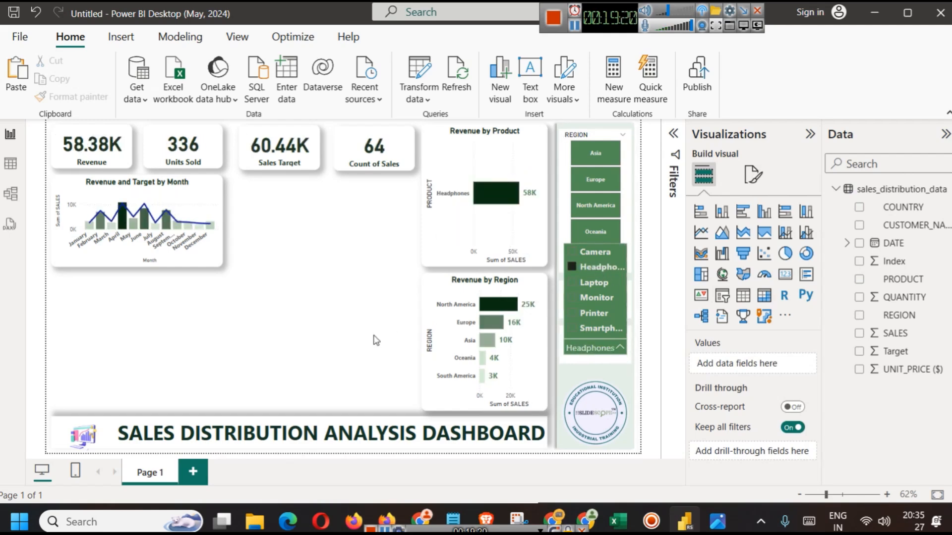
Examine the Revenue and Target by Month chart enlarged in focus mode, and return to the report.
mouse_move(508, 313)
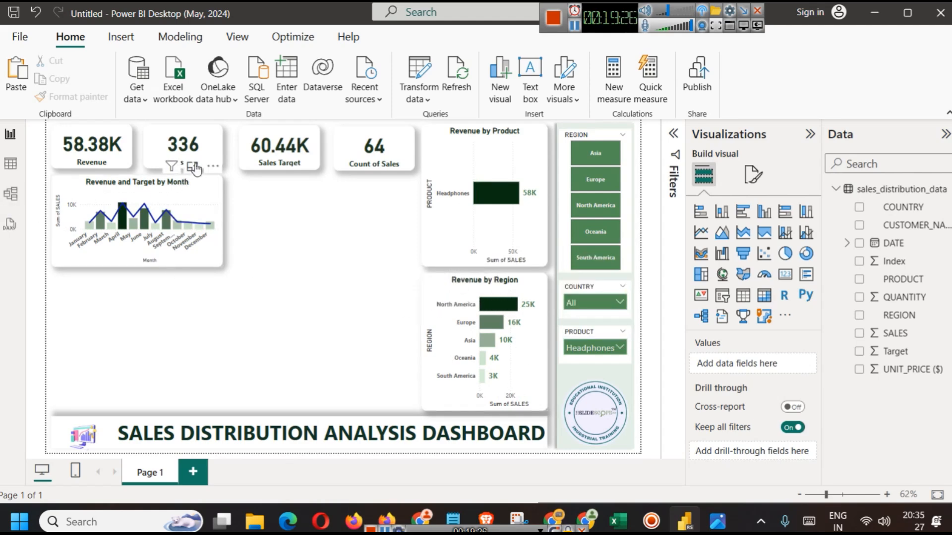
left_click(192, 167)
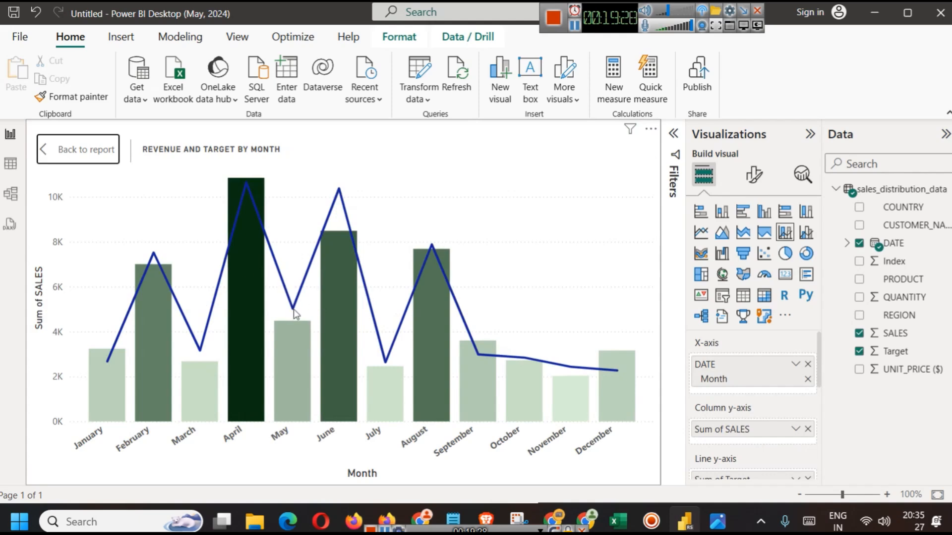
left_click(75, 149)
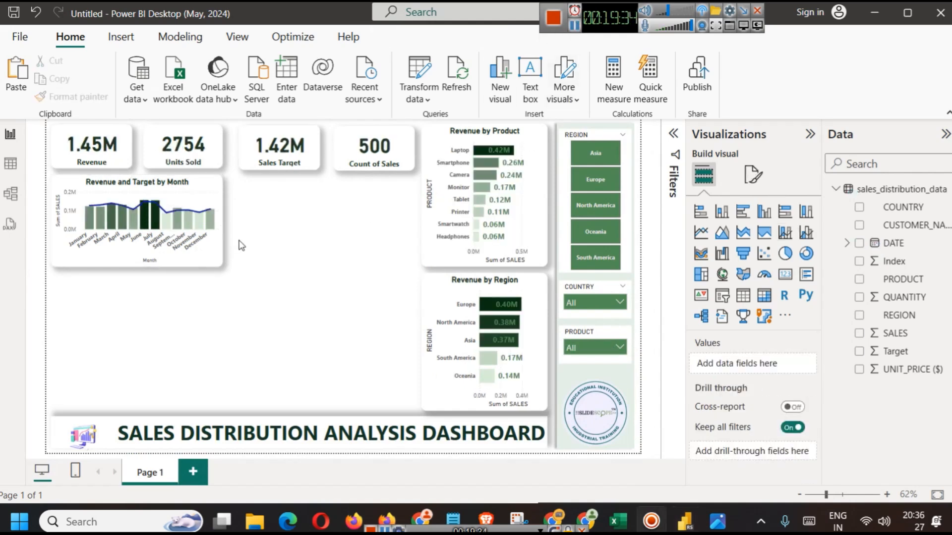
Insert a clustered column chart beside the monthly chart, match its height, and copy the monthly chart's formatting onto it.
left_click(764, 212)
left_click_drag(84, 325, 272, 242)
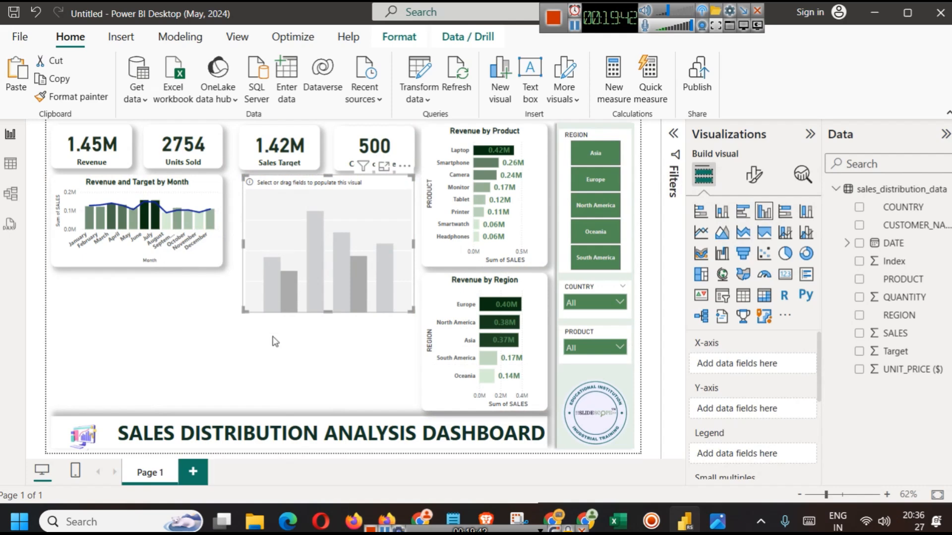
left_click_drag(326, 304, 325, 266)
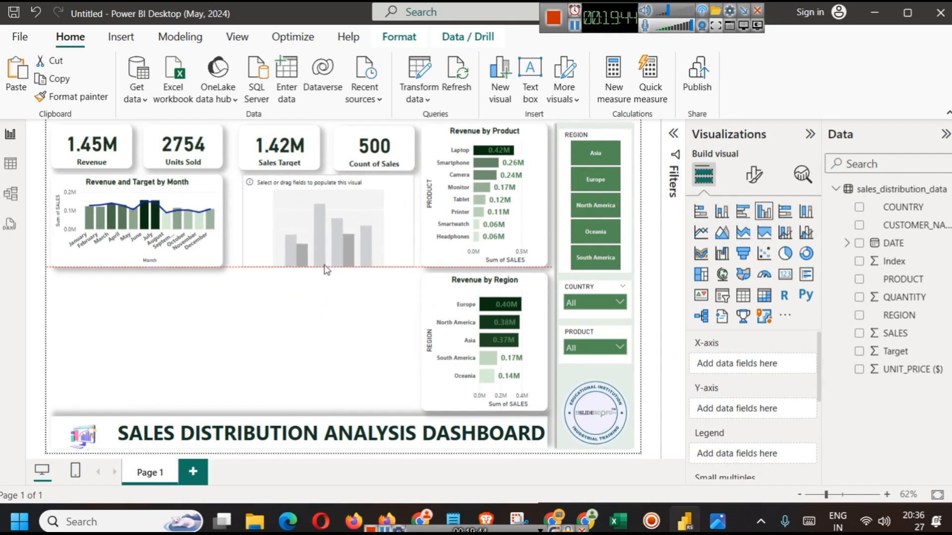
left_click(207, 191)
left_click(100, 97)
left_click(331, 213)
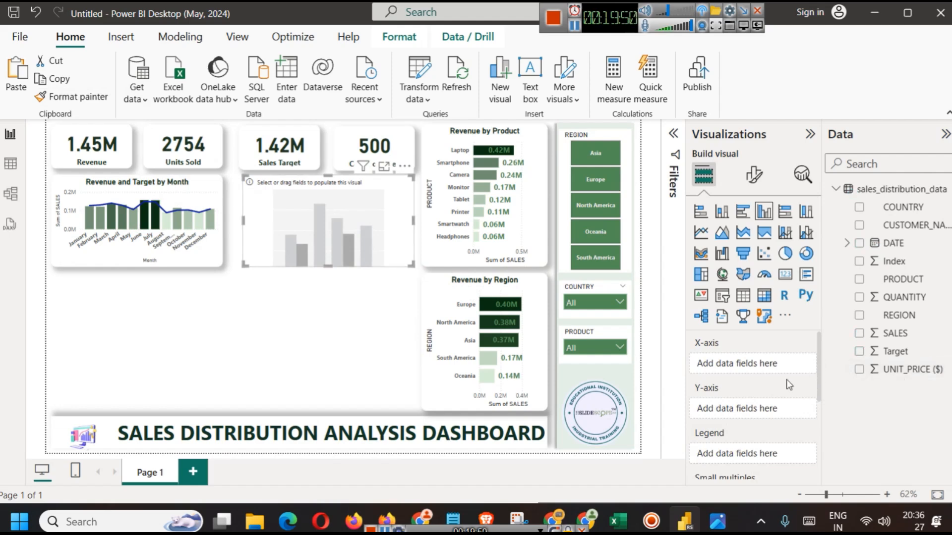
Plot the sum of SALES by CUSTOMER_NAME in the new column chart.
left_click_drag(915, 225, 786, 366)
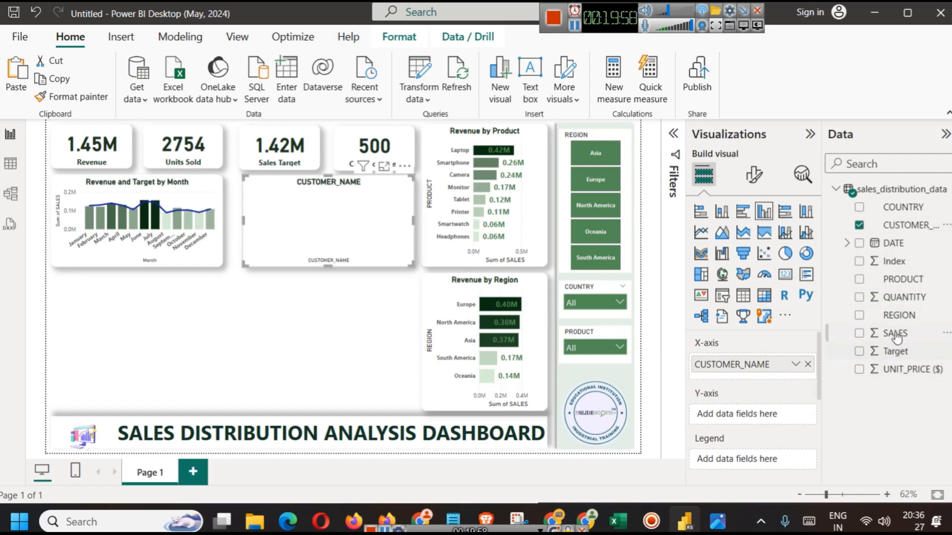
left_click_drag(895, 336, 757, 418)
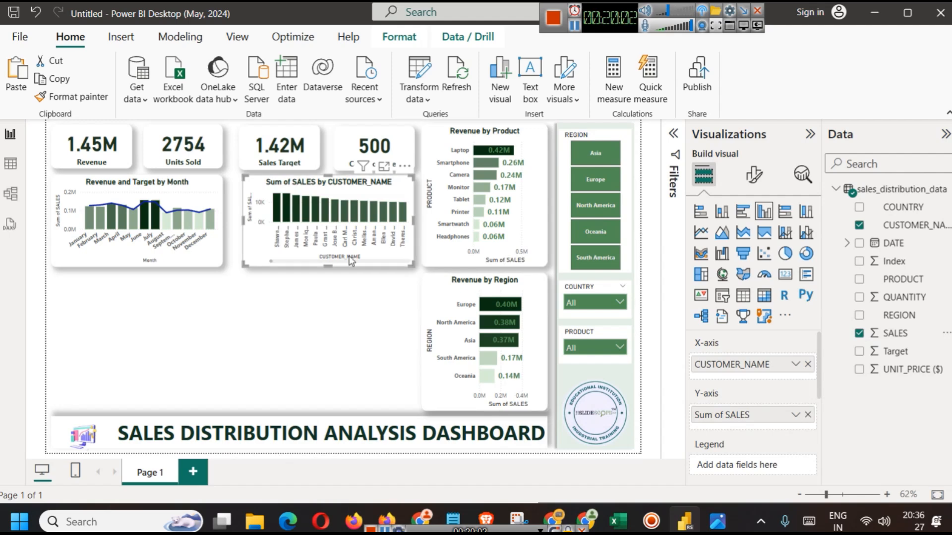
mouse_move(278, 211)
Filter the customer chart's CUSTOMER_NAME to the top 5 by Sum of SALES with a Top N filter.
left_click(676, 134)
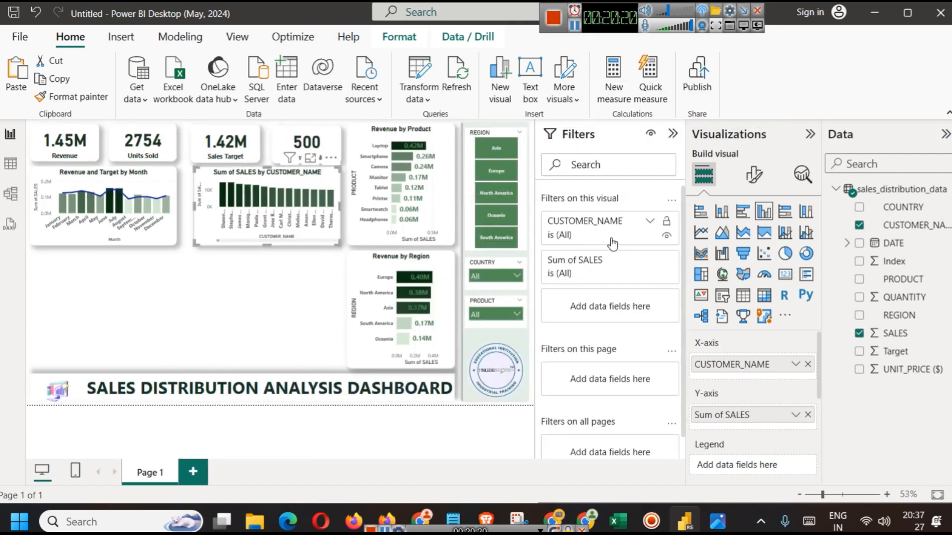
left_click(650, 221)
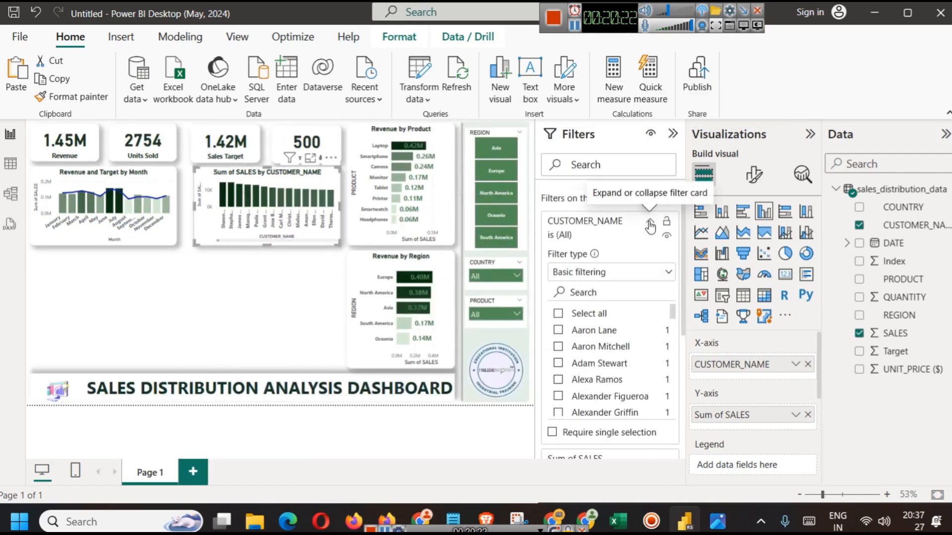
left_click(609, 272)
left_click(593, 328)
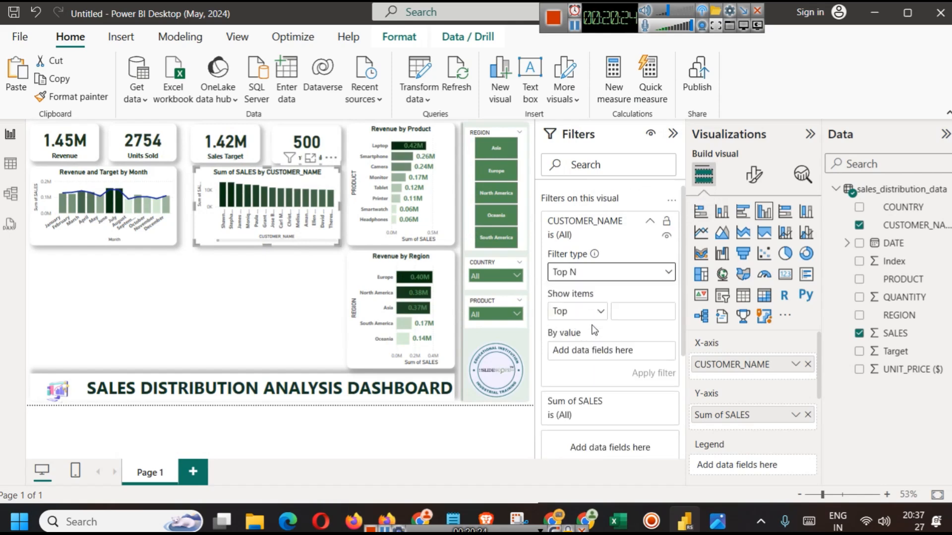
left_click(622, 313)
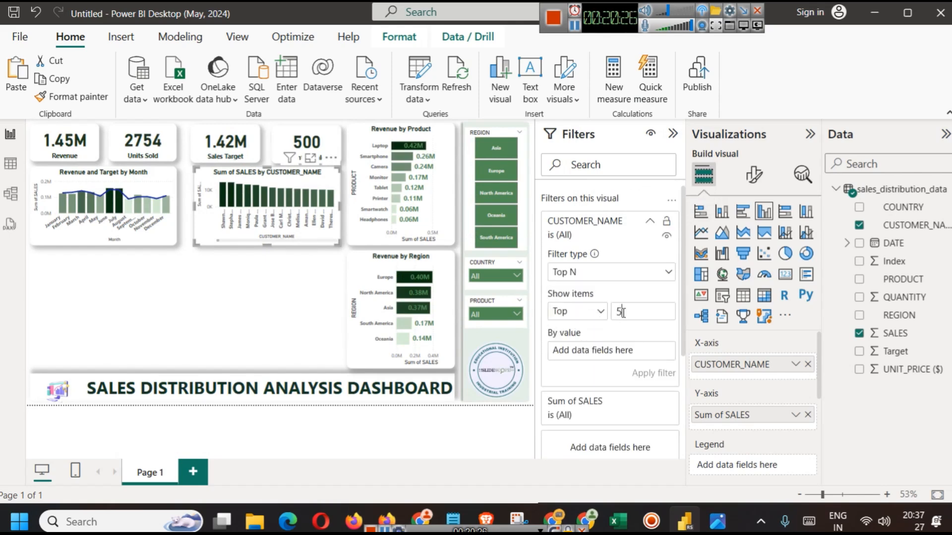
left_click_drag(903, 337, 618, 353)
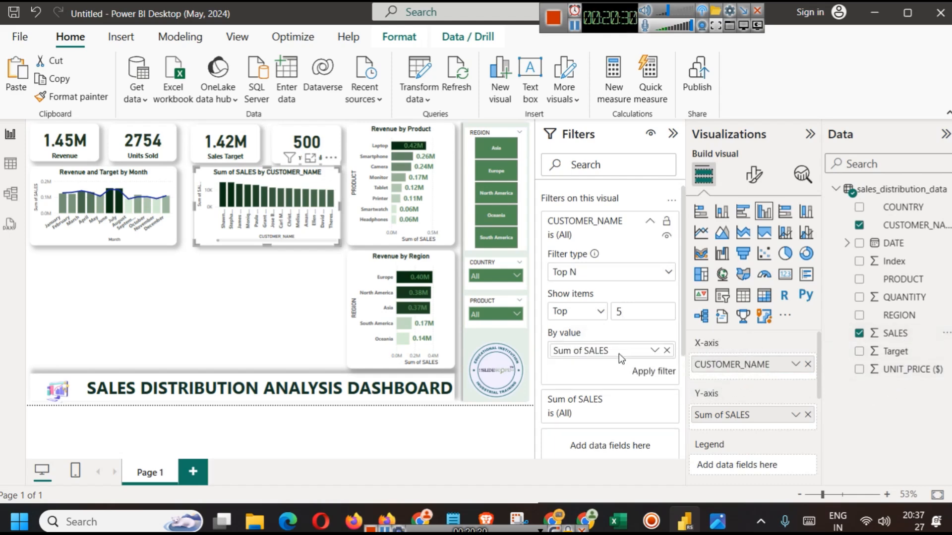
left_click(644, 370)
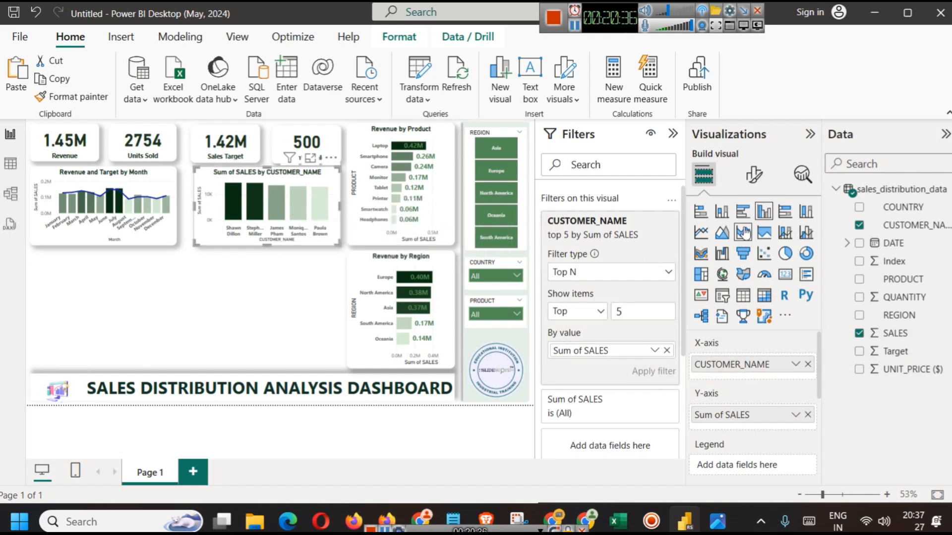
Turn on data labels for the customer column chart and collapse the filter settings.
left_click(754, 176)
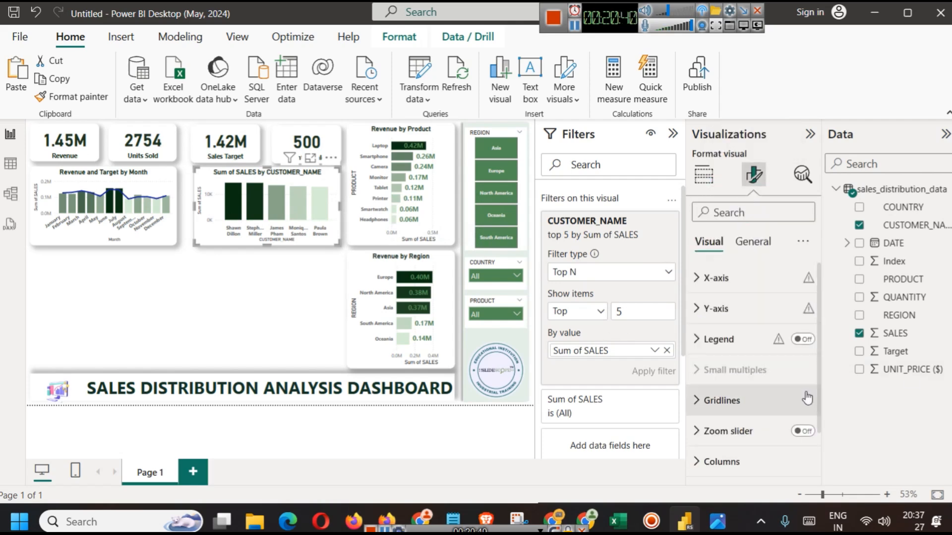
scroll(676, 427, "down", 3)
scroll(735, 409, "down", 1)
left_click(803, 434)
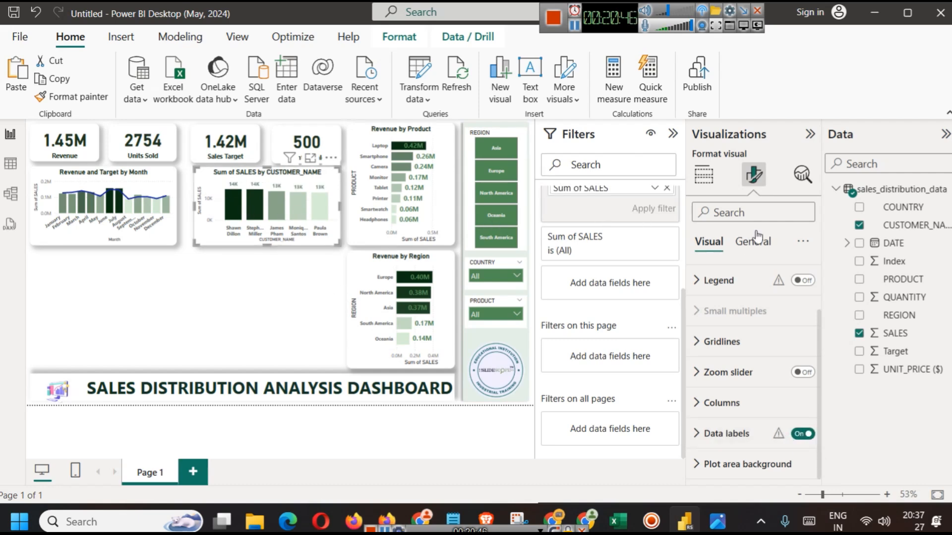
left_click(672, 134)
left_click(360, 323)
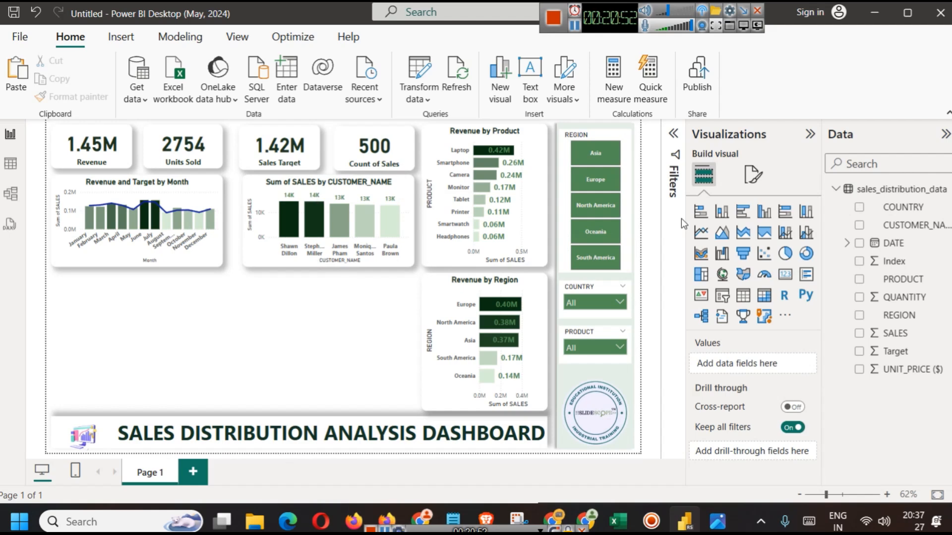
Title the customer column chart "Top 5 Customers by Revenue".
left_click(412, 205)
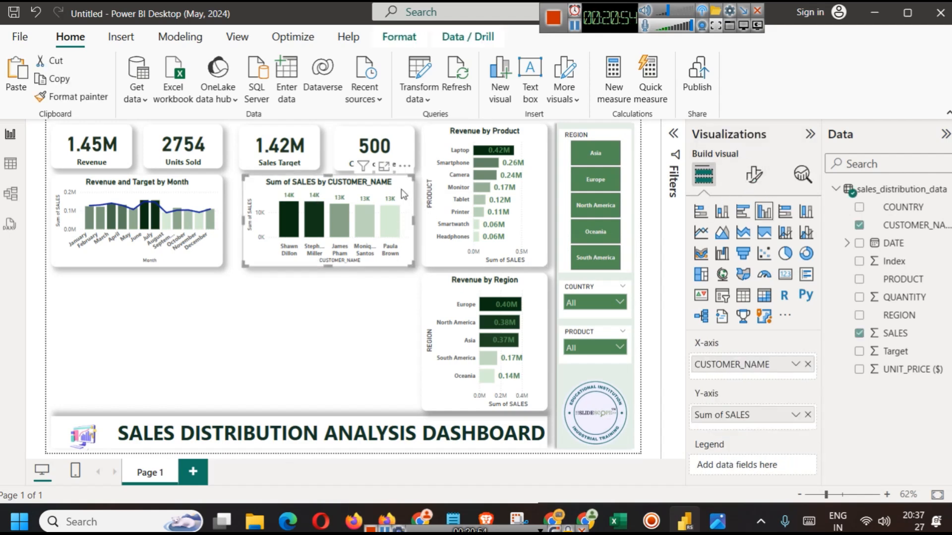
left_click(753, 174)
left_click(748, 242)
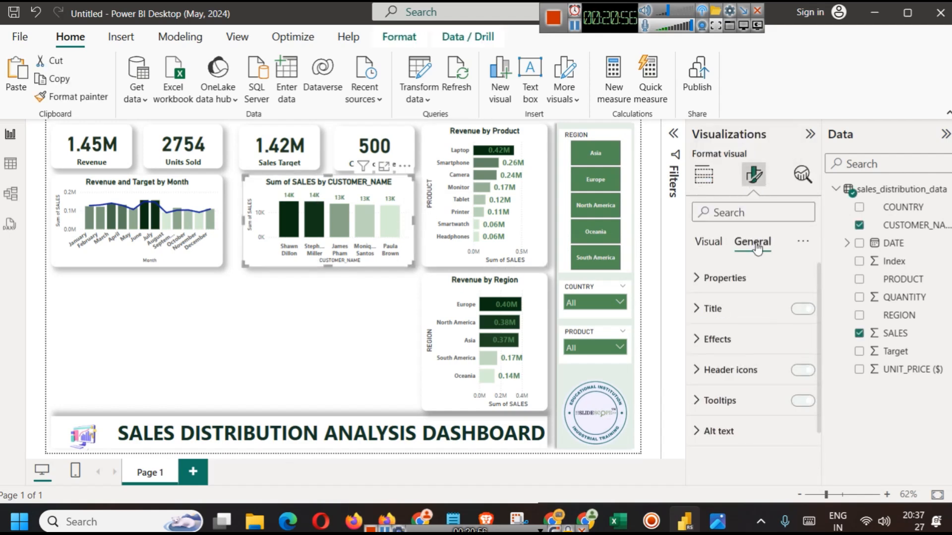
left_click(743, 310)
left_click(730, 385)
key("ctrl+a")
type("T")
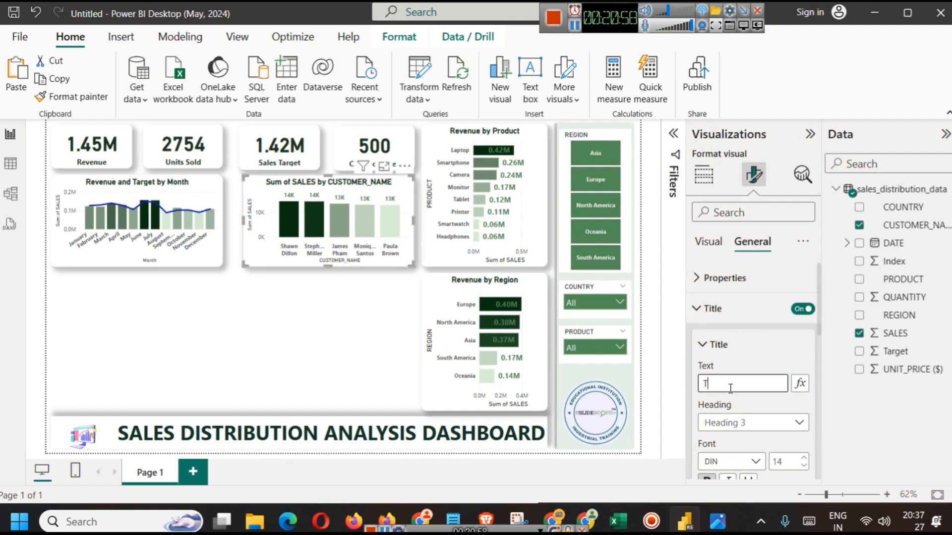
type("op 5 Cus")
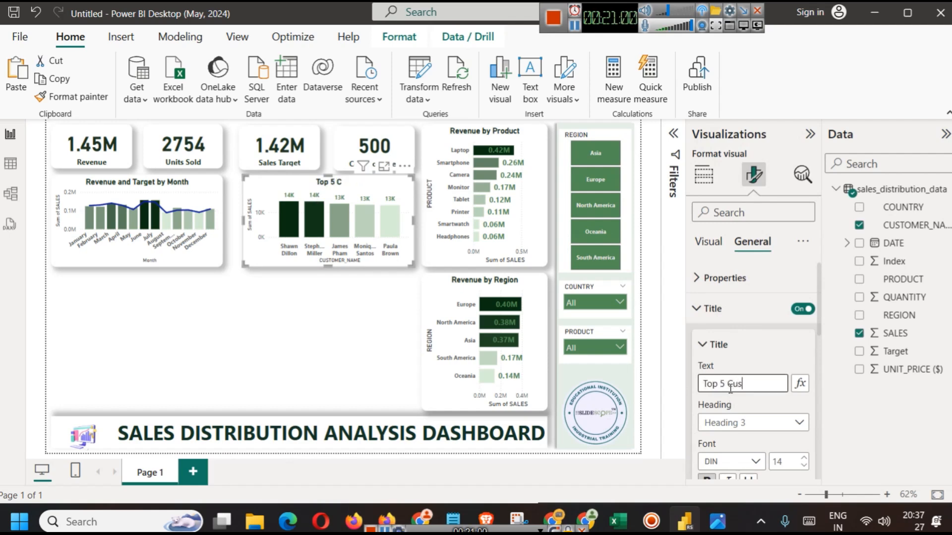
type("tomers vtby Revenue")
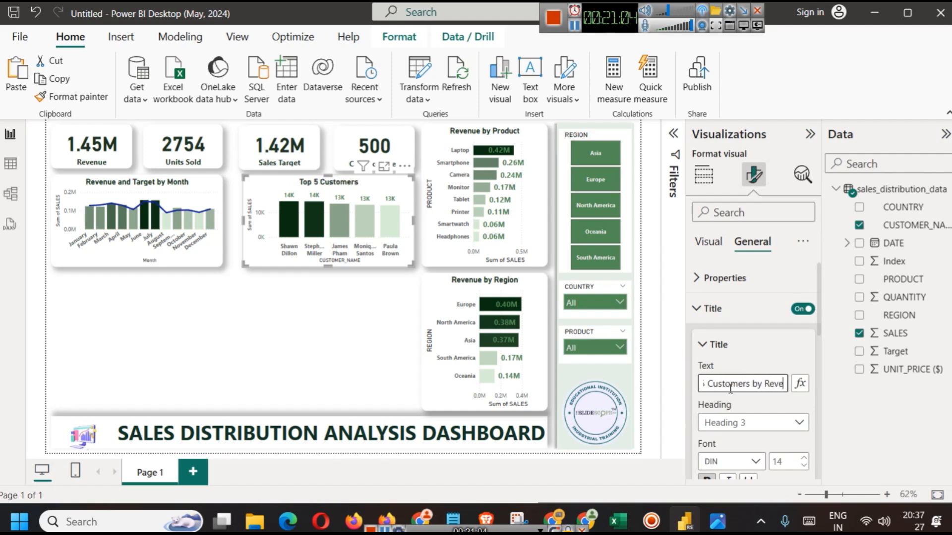
left_click(310, 349)
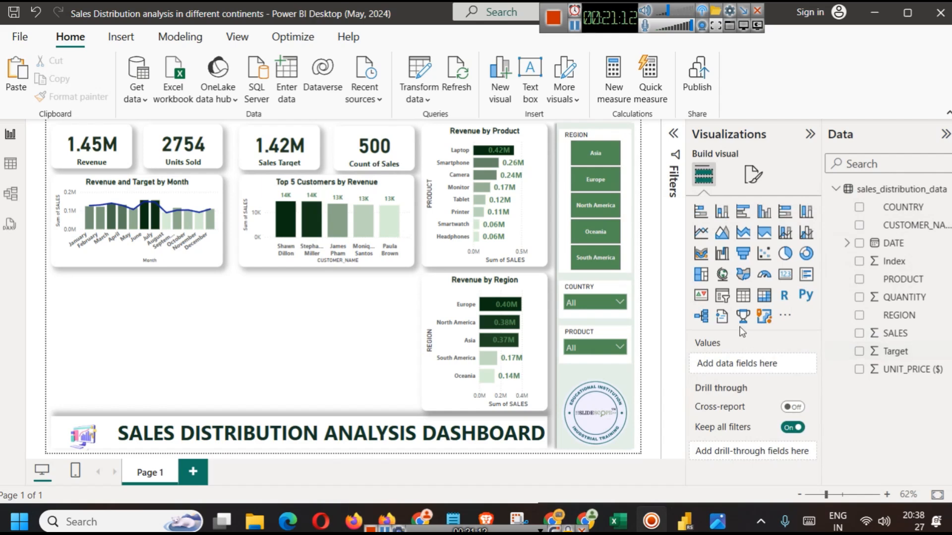
Insert a filled map below the monthly and customer charts, widen it across both, and copy the customer chart's formatting onto it.
left_click(743, 275)
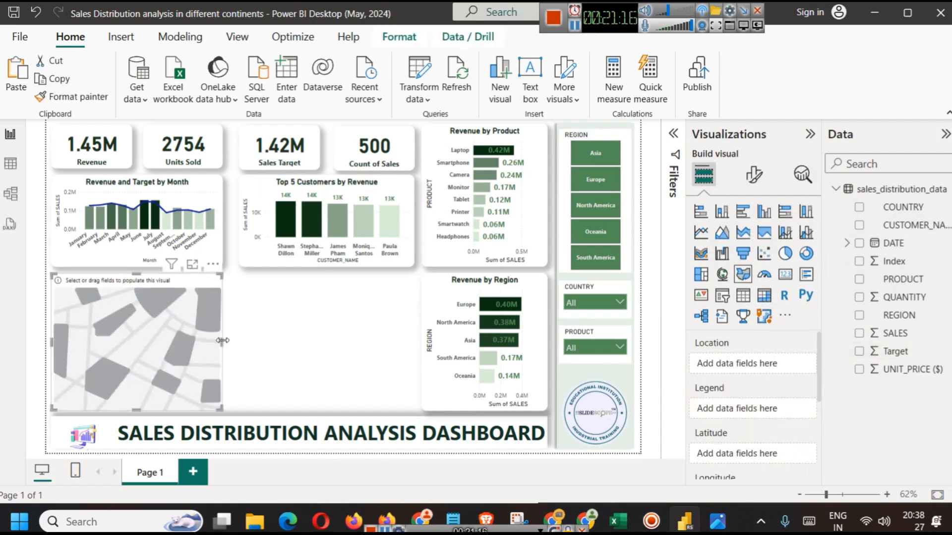
left_click_drag(221, 342, 415, 345)
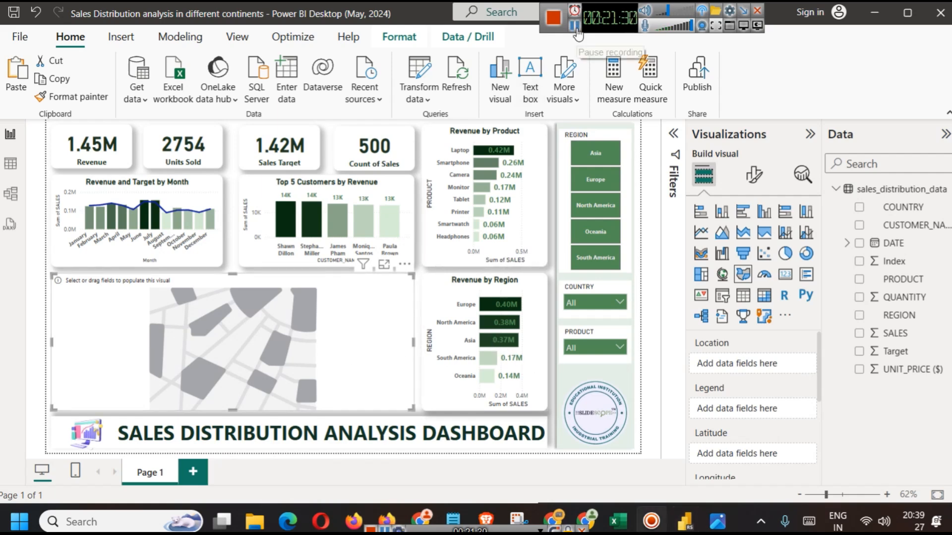
left_click(254, 257)
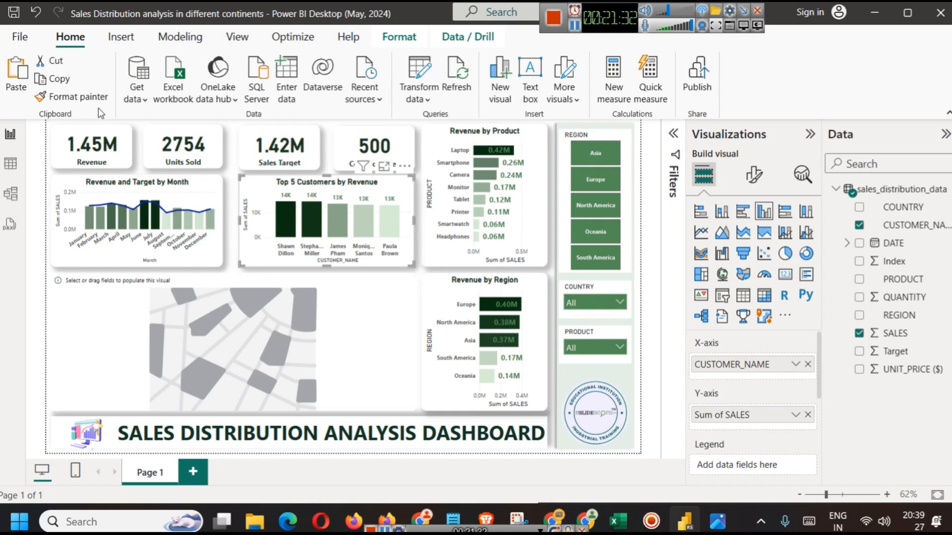
left_click(267, 311)
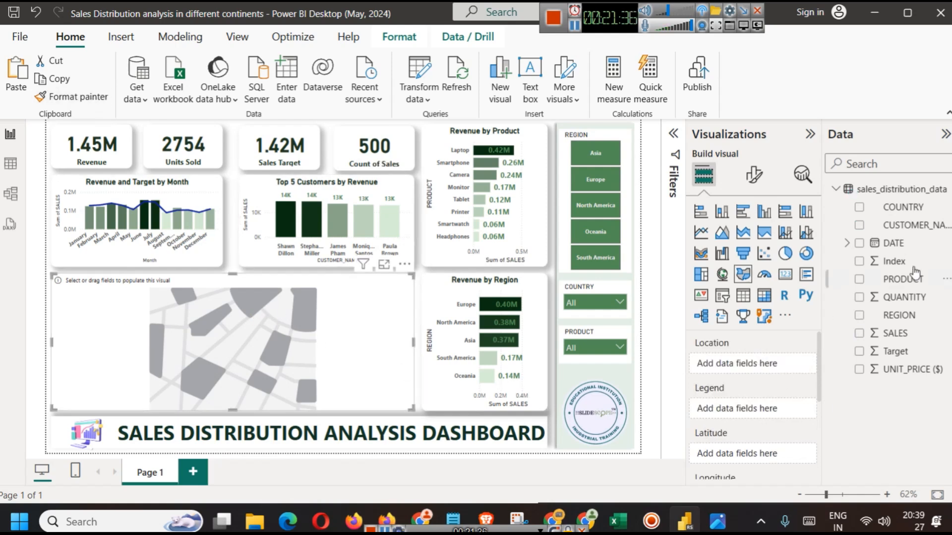
Use COUNTRY as the filled map's location and check the shaded countries.
left_click_drag(907, 207, 760, 364)
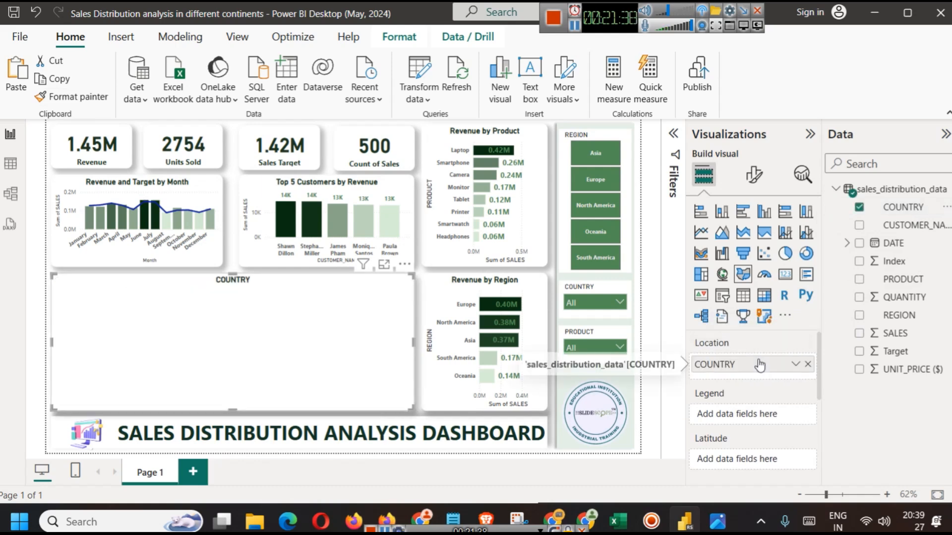
scroll(769, 416, "down", 3)
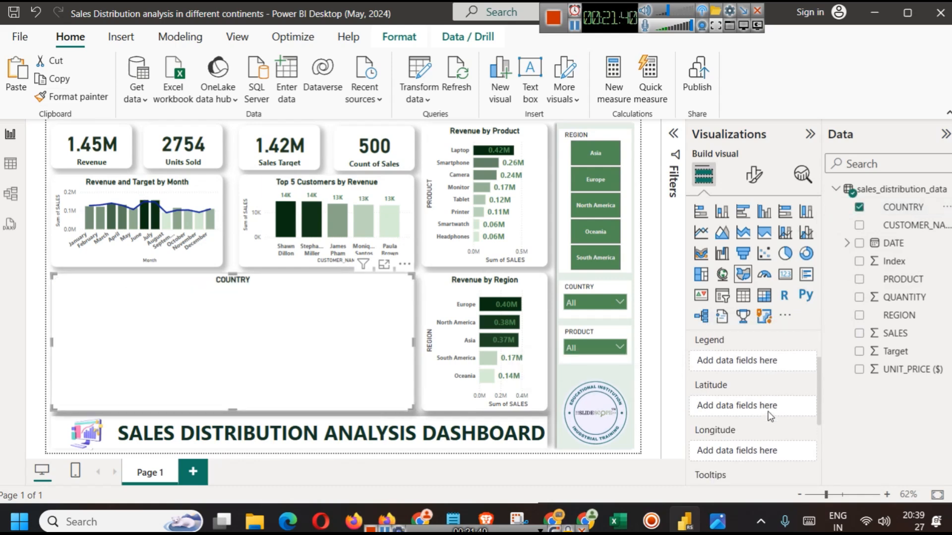
scroll(767, 414, "up", 3)
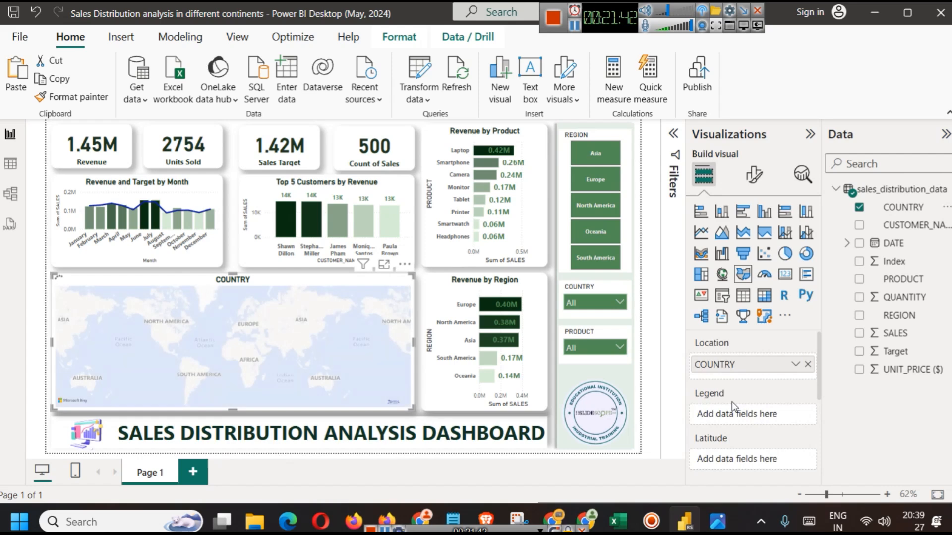
scroll(732, 402, "down", 3)
scroll(744, 407, "down", 2)
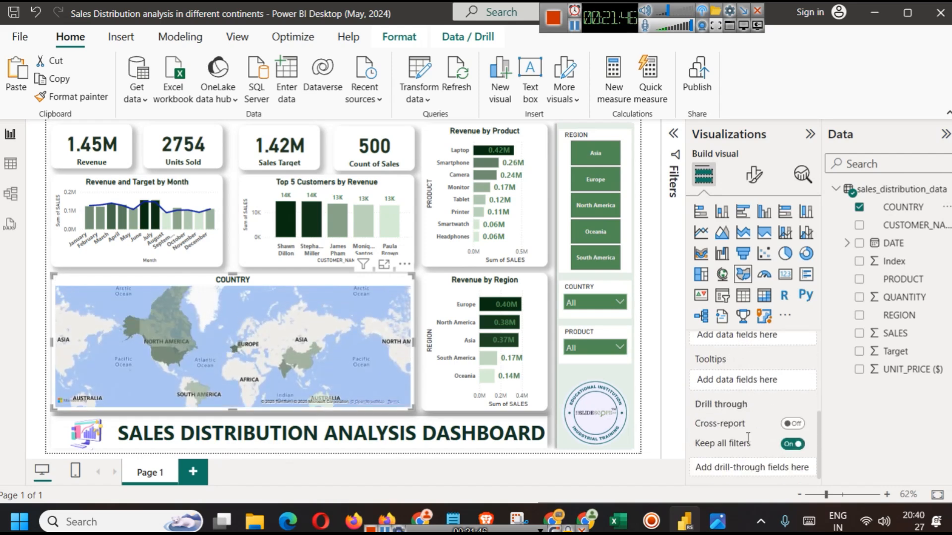
scroll(756, 418, "up", 3)
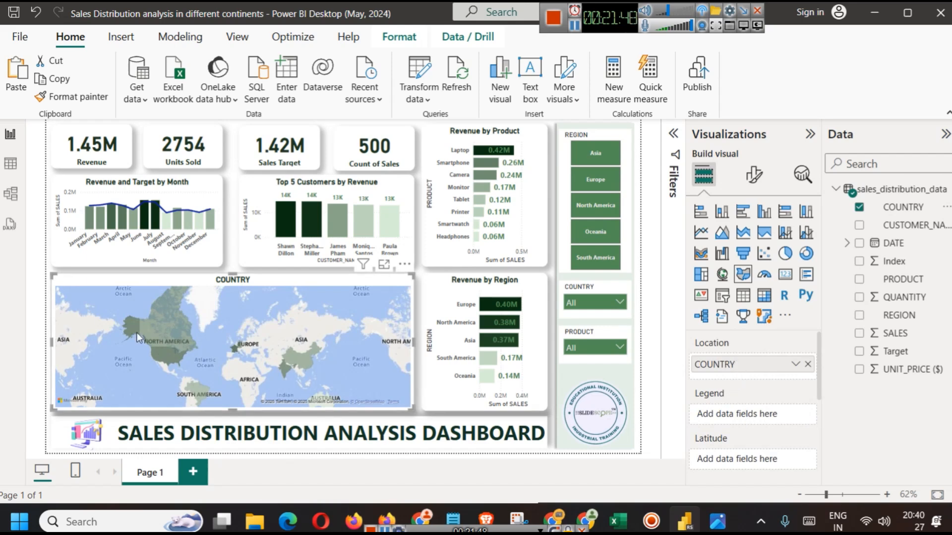
mouse_move(315, 347)
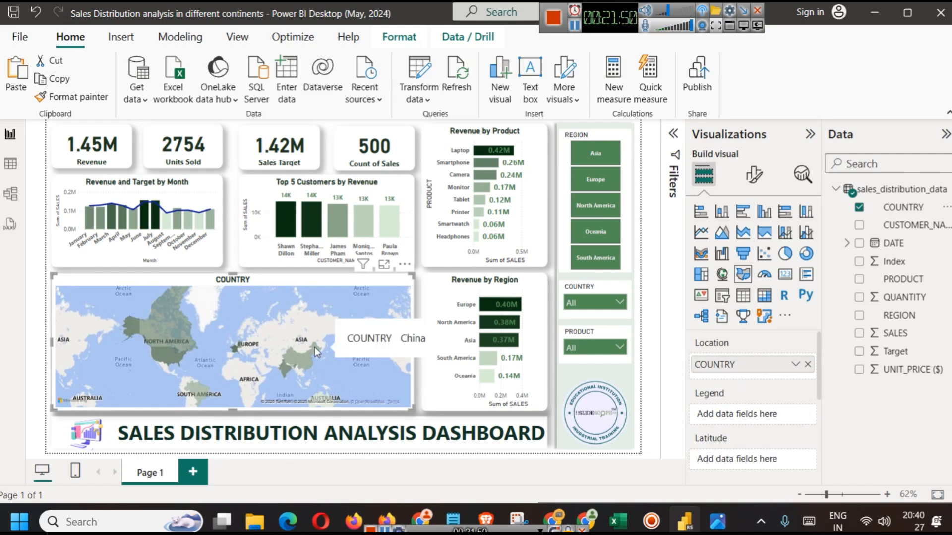
Set the filled map's style to Dark.
left_click(757, 182)
left_click(730, 278)
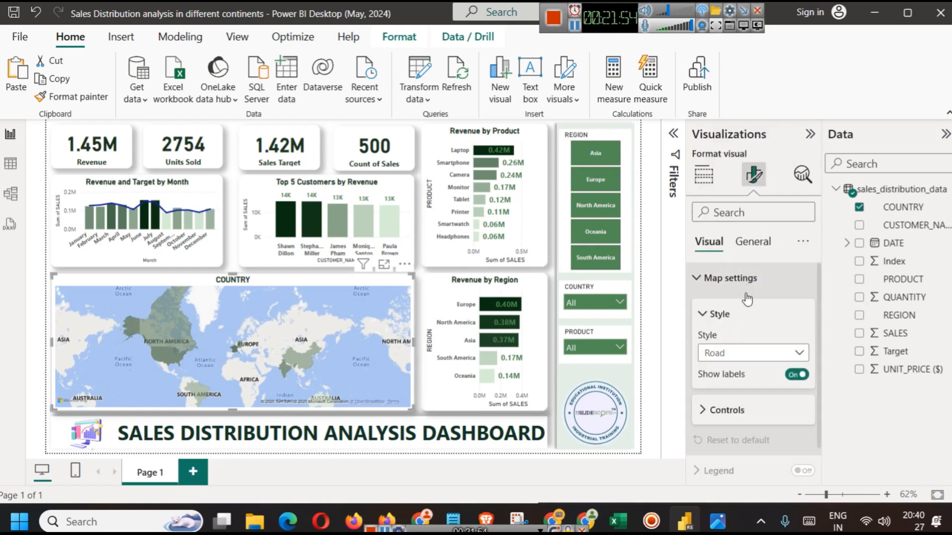
left_click(757, 354)
left_click(746, 394)
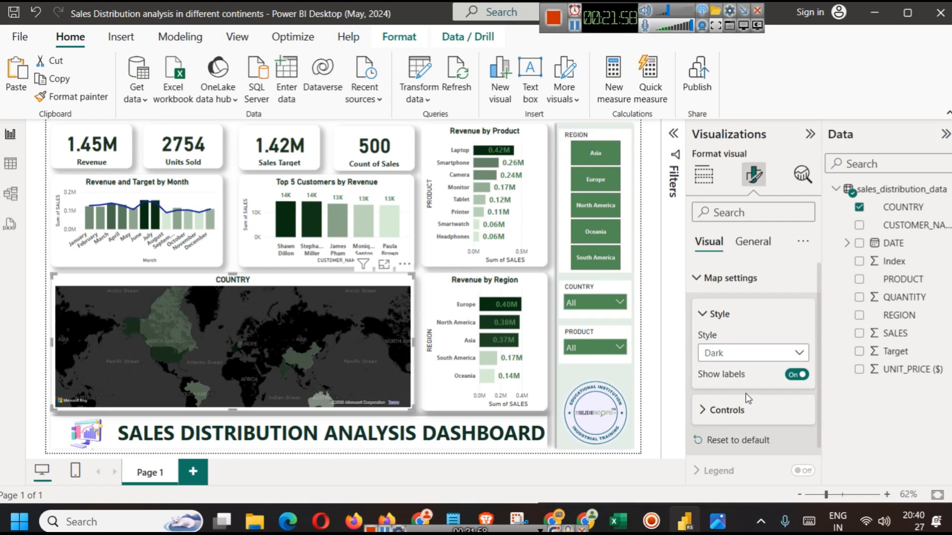
Turn on the zoom buttons for the filled map, keeping the lasso button off and the geocoding culture on Auto.
scroll(746, 392, "down", 1)
left_click(741, 375)
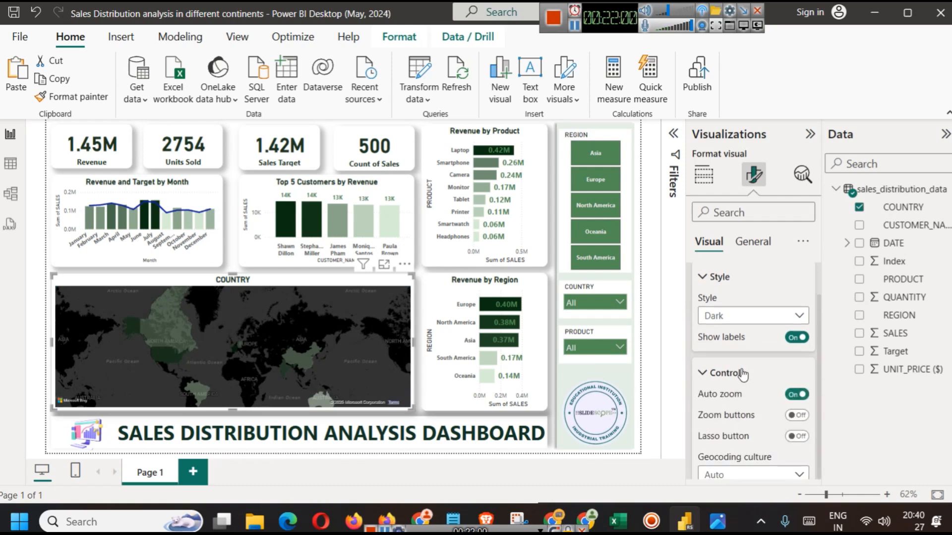
left_click(798, 417)
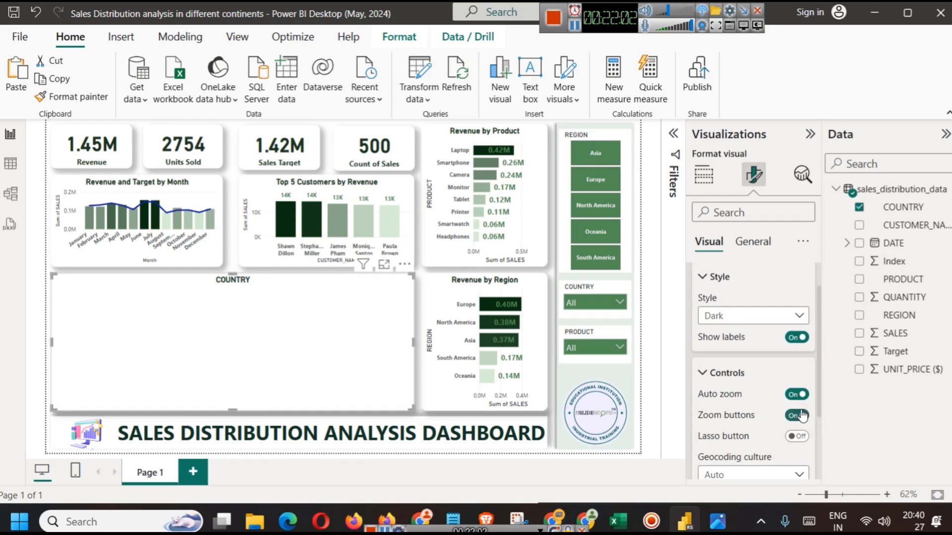
left_click(798, 437)
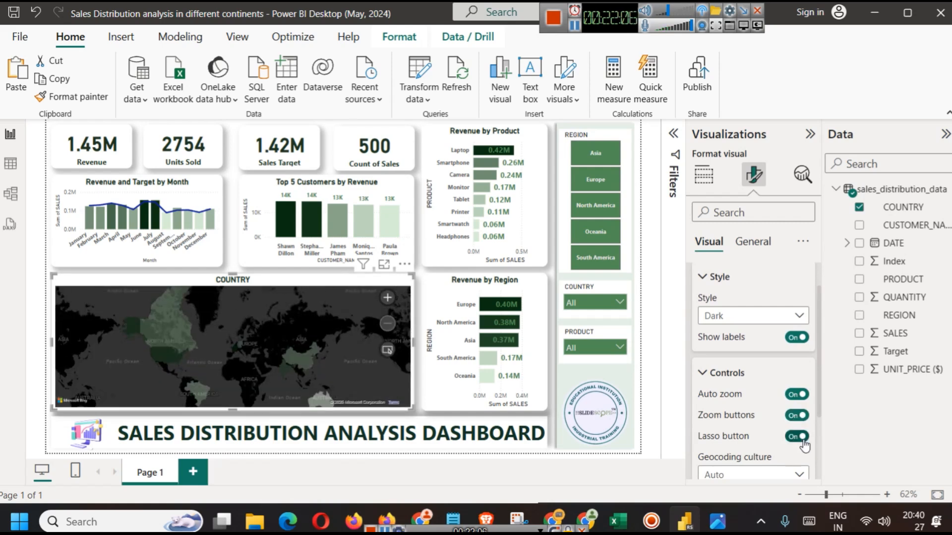
left_click(798, 437)
scroll(749, 446, "down", 2)
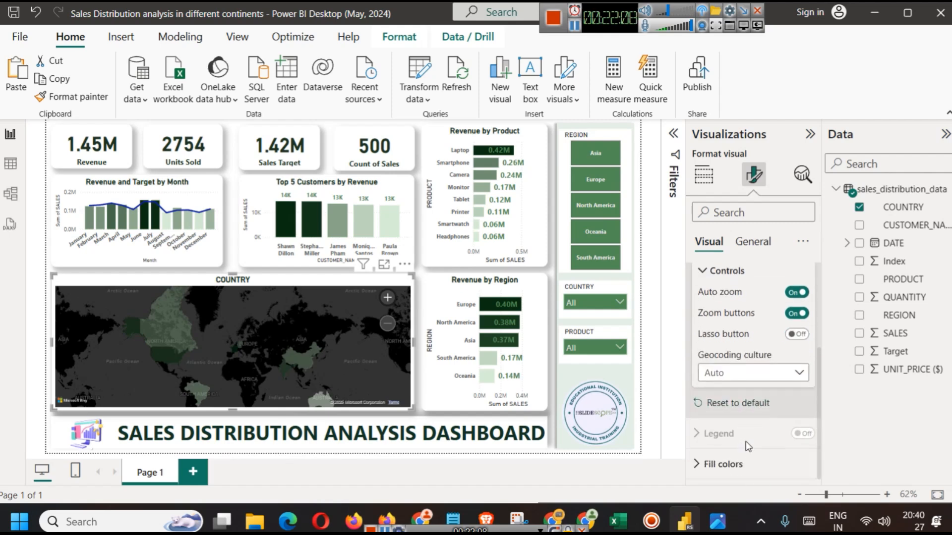
left_click(786, 379)
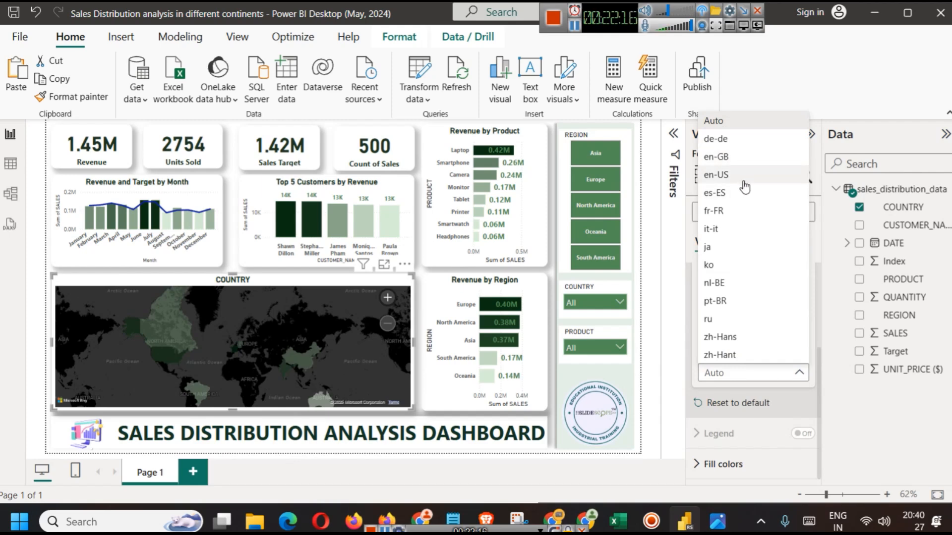
left_click(859, 440)
Examine the individual fill colors assigned to all countries on the map.
left_click(723, 463)
scroll(753, 421, "down", 1)
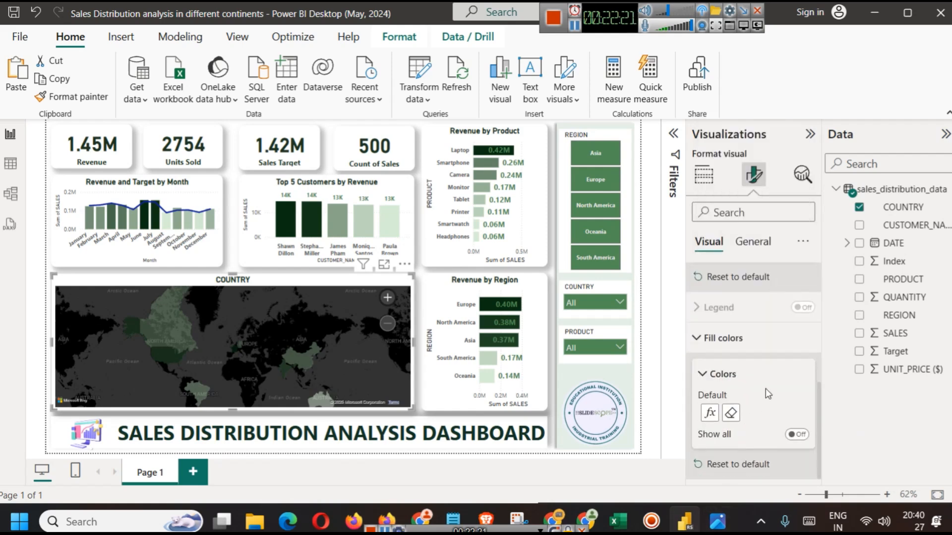
left_click(797, 435)
scroll(744, 424, "down", 6)
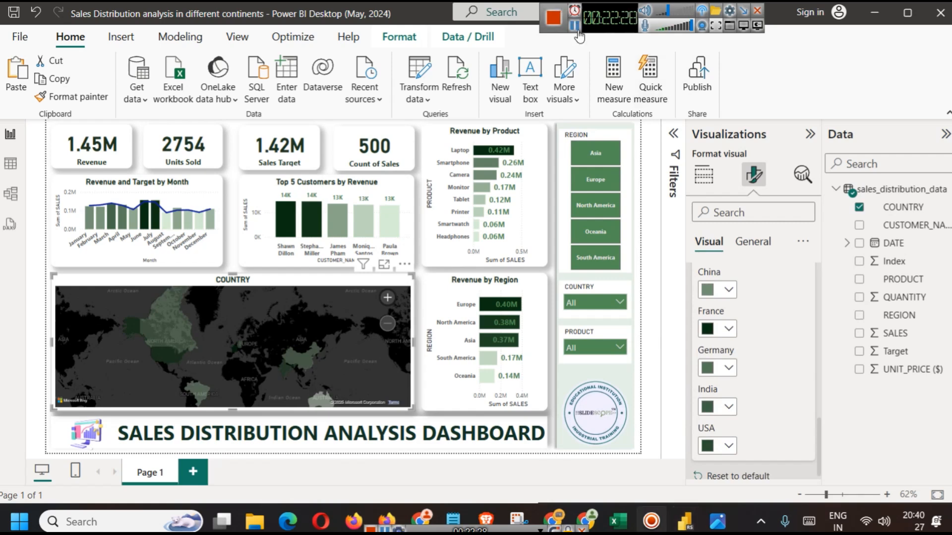
scroll(746, 393, "up", 1)
scroll(747, 394, "down", 1)
scroll(744, 381, "up", 5)
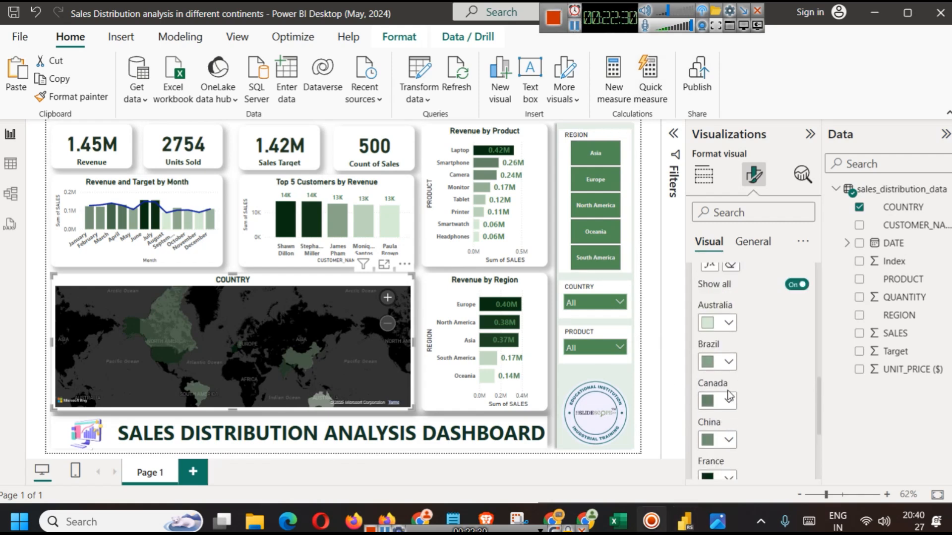
scroll(763, 366, "up", 3)
left_click(794, 359)
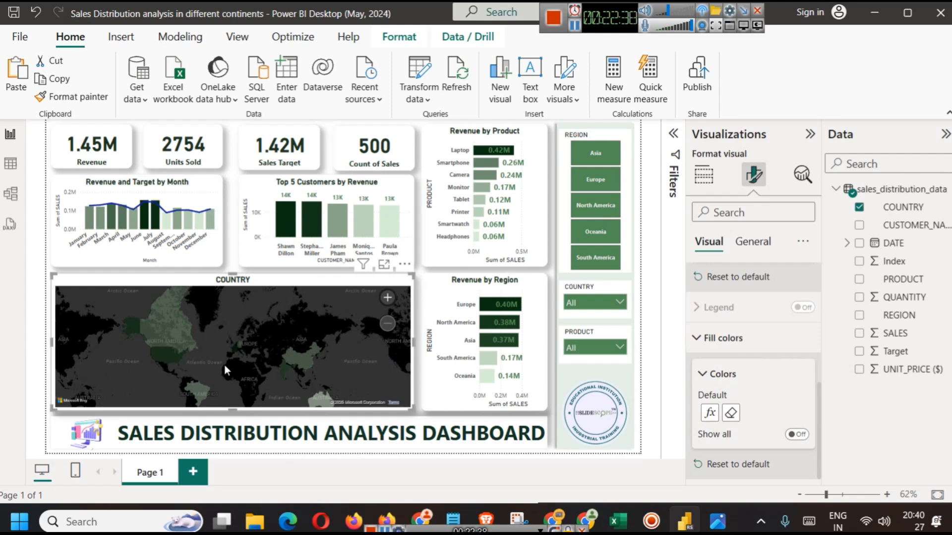
Add a golden middle color to the map's Sum of SALES fill gradient and check the shaded countries.
mouse_move(304, 362)
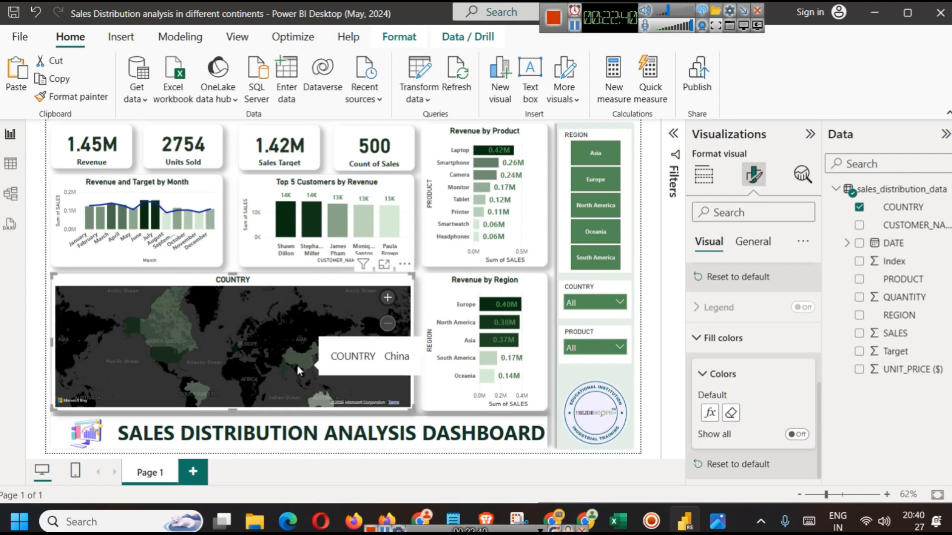
left_click(710, 414)
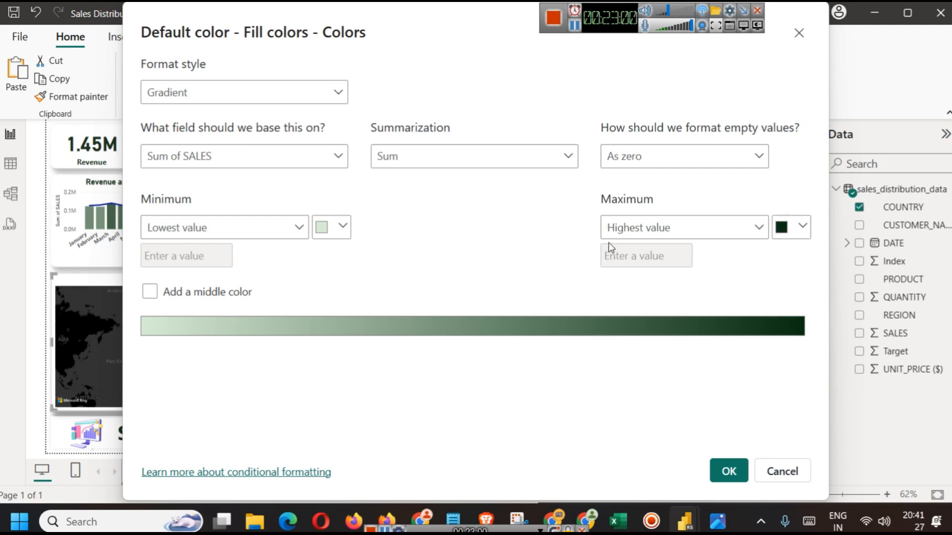
left_click(220, 292)
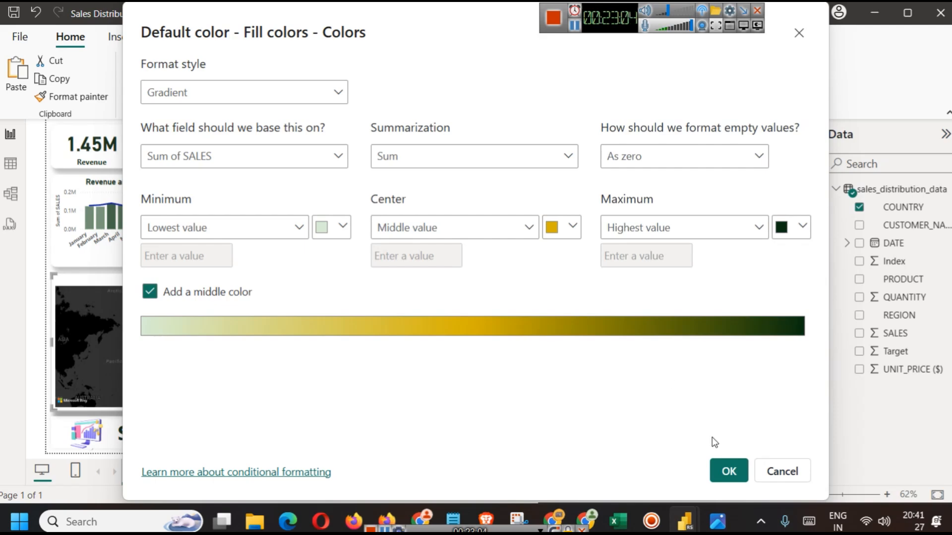
left_click(730, 476)
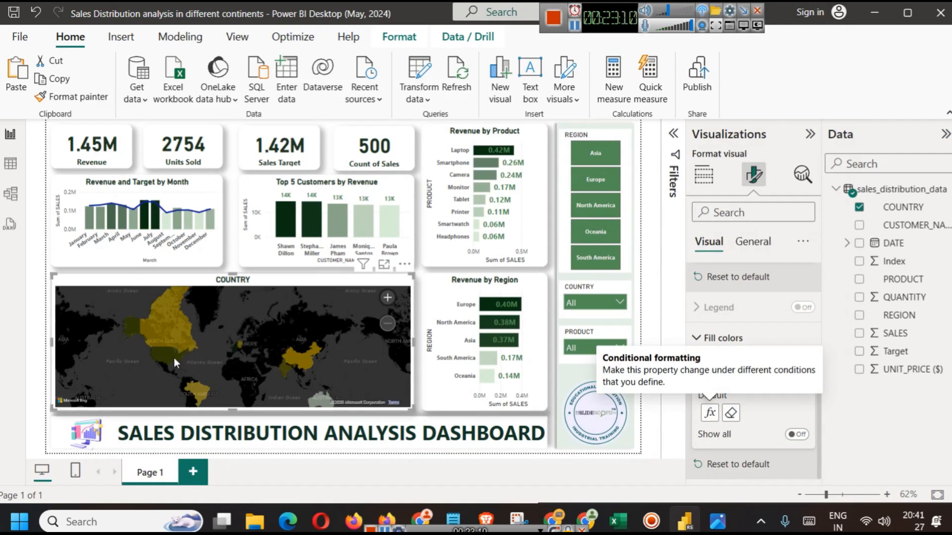
mouse_move(174, 358)
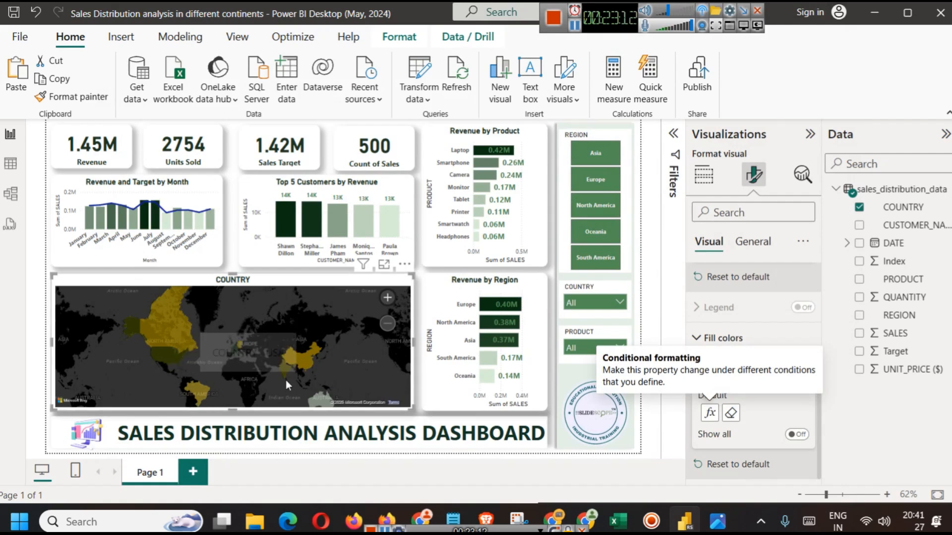
mouse_move(286, 370)
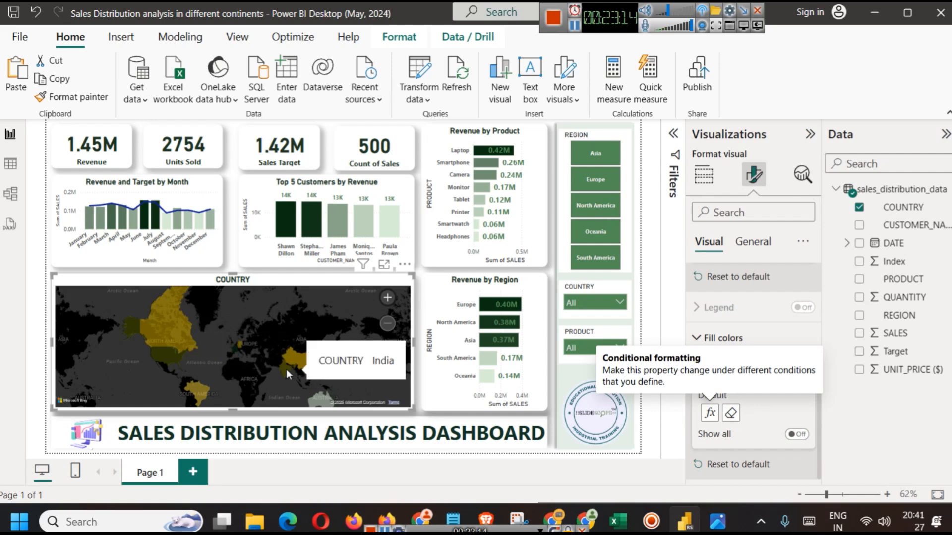
mouse_move(175, 331)
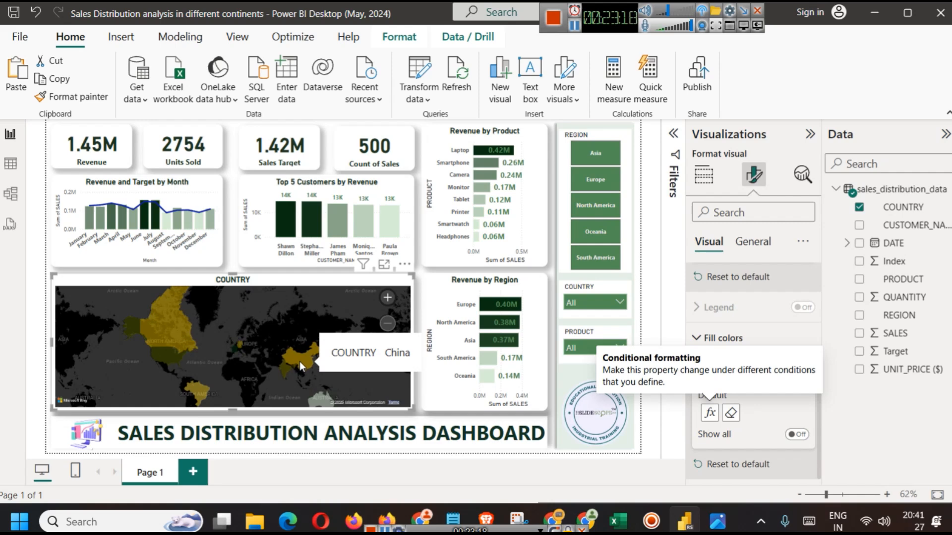
Narrow the filled map to end level with the Sales Target card and insert a donut chart in the freed space.
left_click_drag(415, 342, 219, 343)
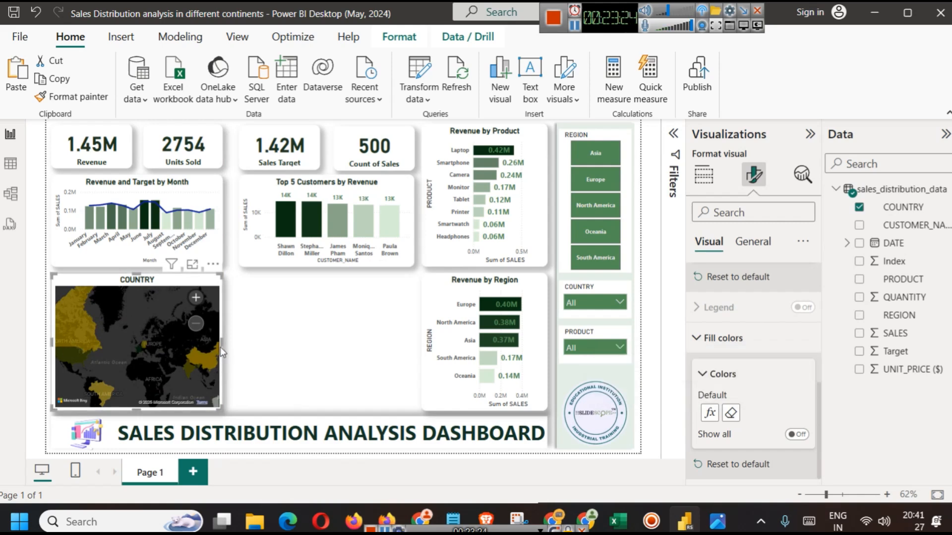
left_click_drag(221, 344, 319, 343)
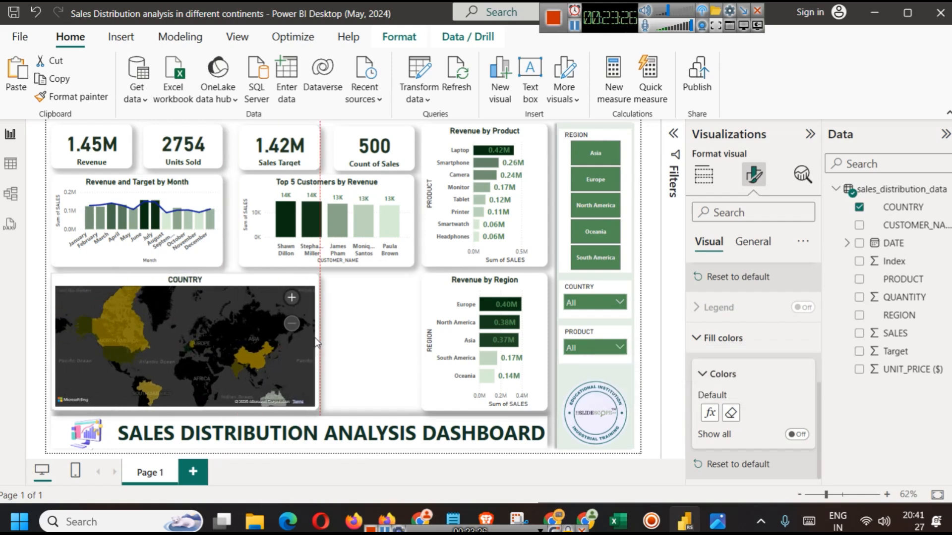
left_click(368, 360)
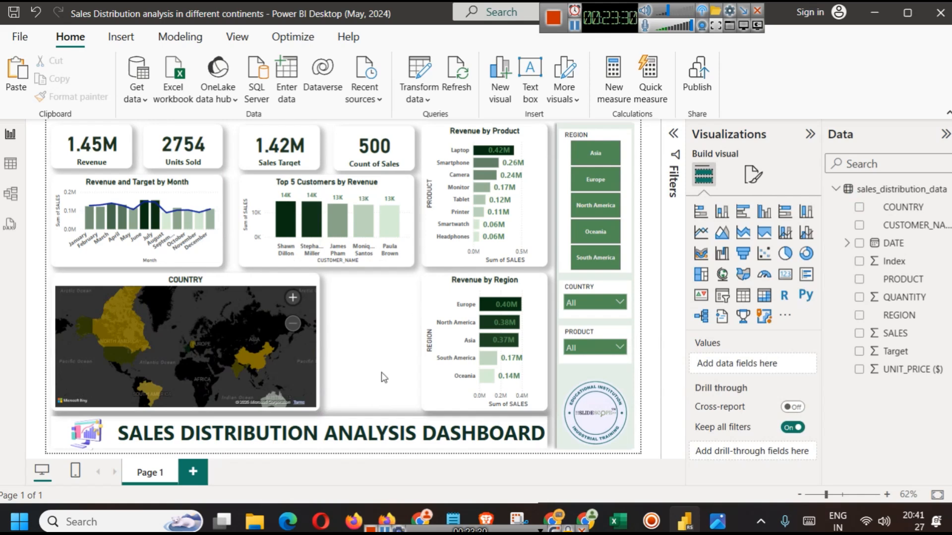
left_click(806, 254)
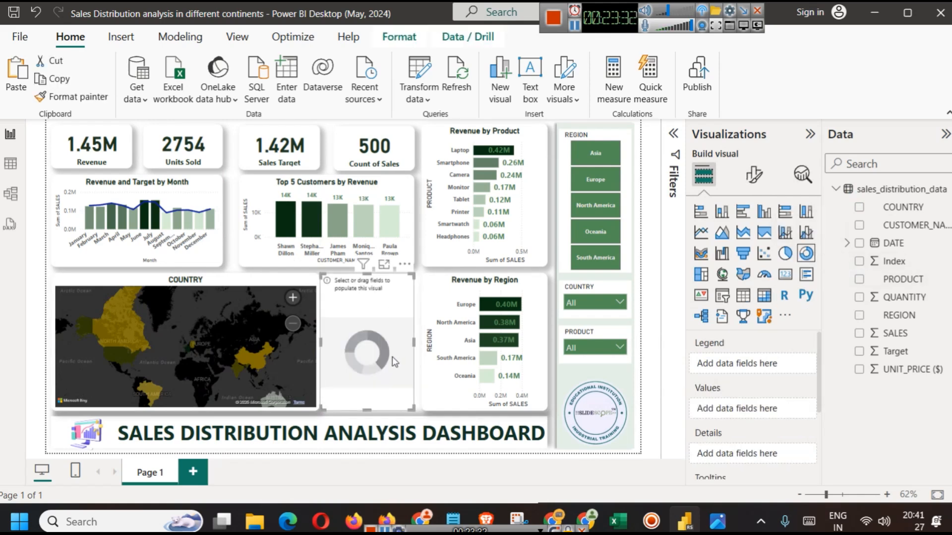
Copy the map's formatting onto the donut chart and fill it with COUNTRY as legend and SALES as values.
left_click(220, 284)
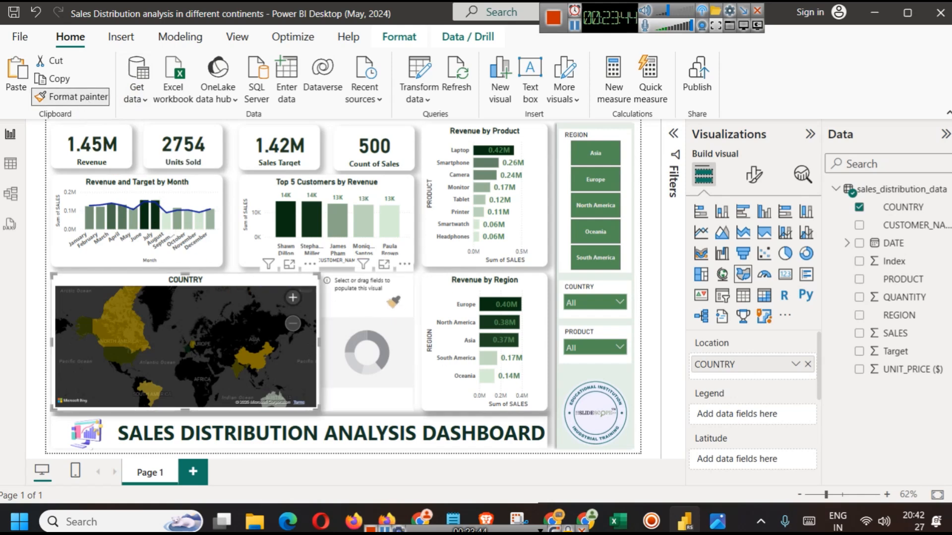
left_click(388, 300)
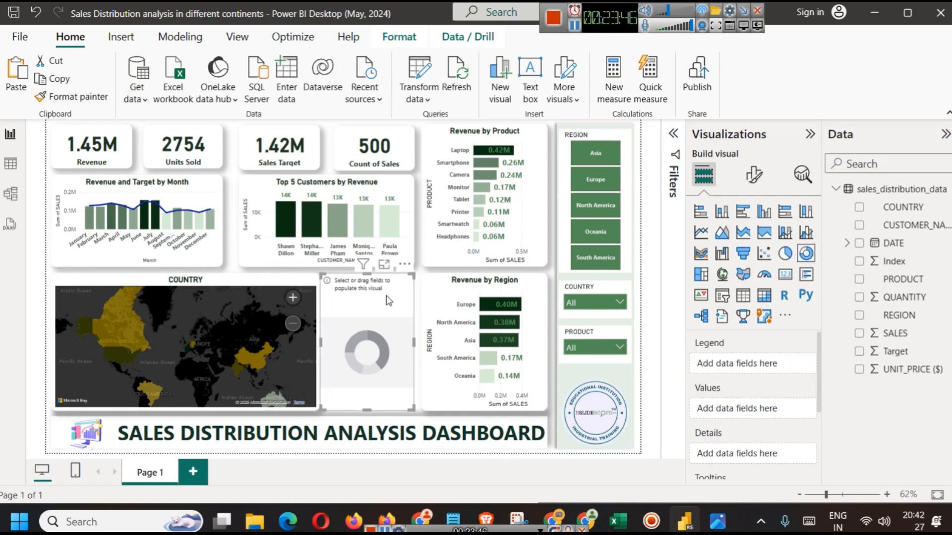
left_click_drag(923, 208, 762, 366)
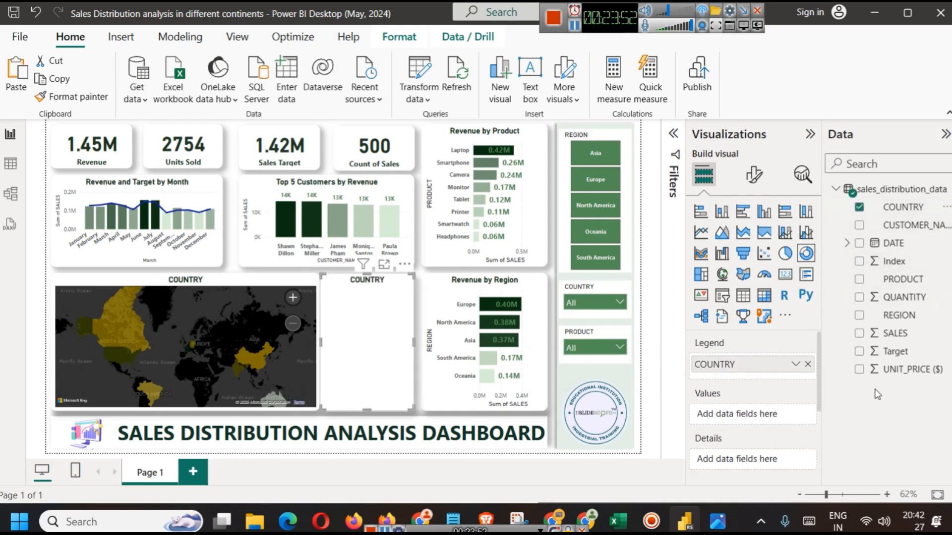
left_click_drag(901, 338, 758, 422)
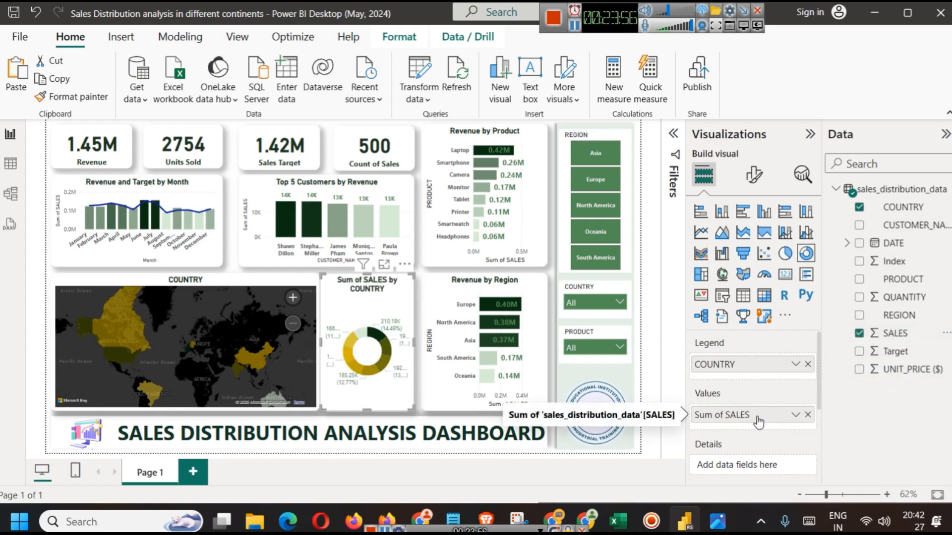
left_click(397, 422)
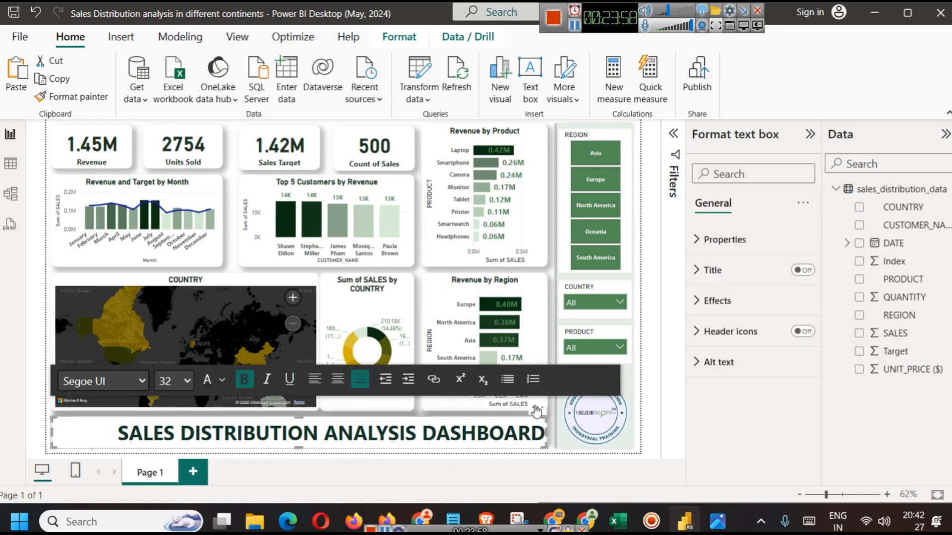
Title the filled map "Country-wise Sales".
left_click(251, 275)
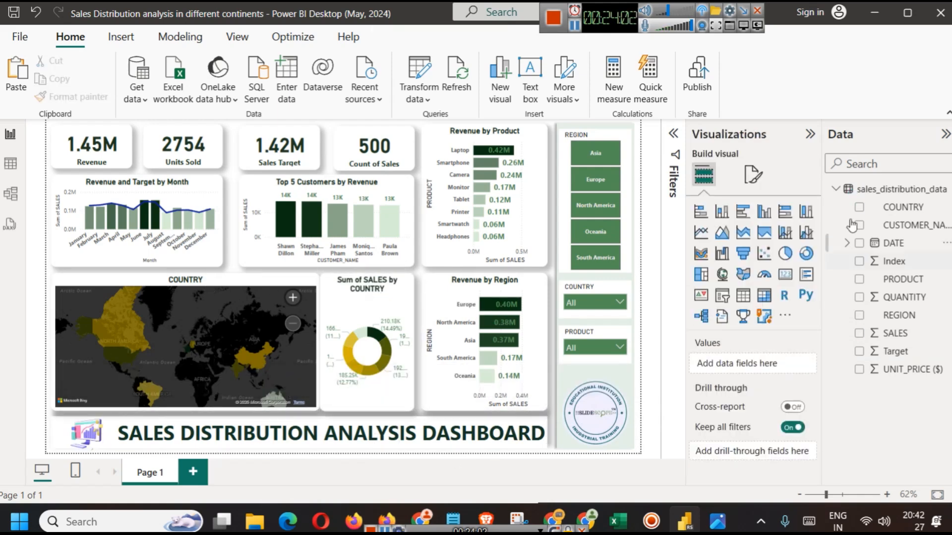
left_click(752, 179)
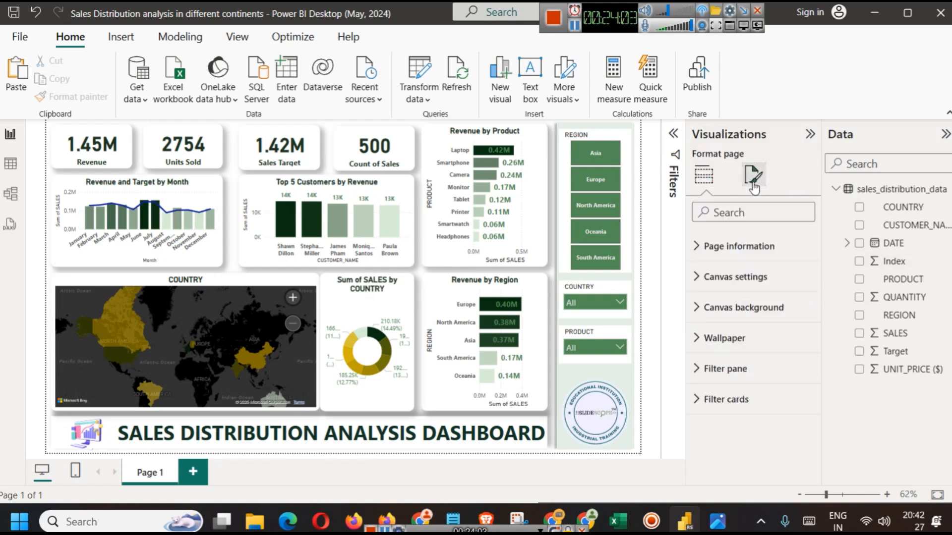
left_click(267, 285)
left_click(743, 247)
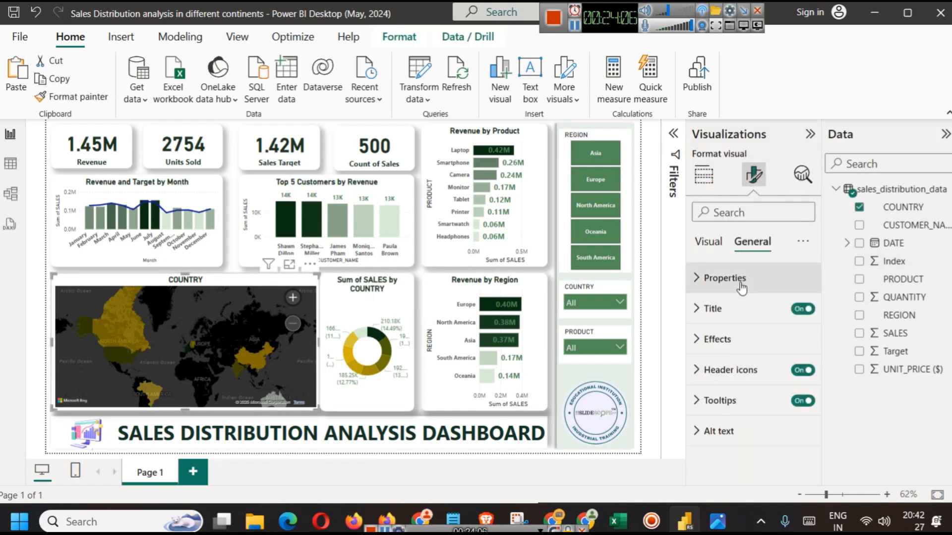
left_click(742, 308)
double_click(747, 382)
type("Country-s")
key("BackSpace")
type("wise Sales")
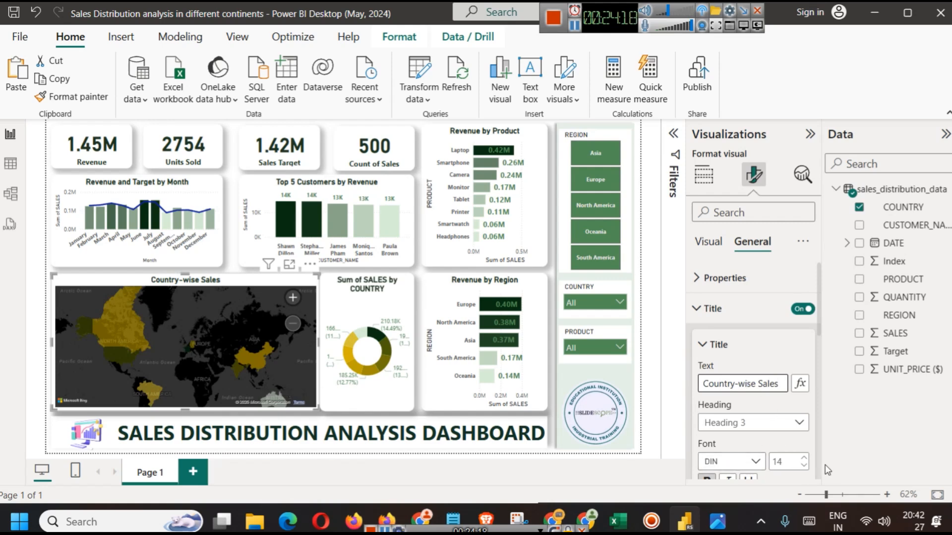
Replace Sum of SALES with Target as the donut chart's values.
left_click(364, 296)
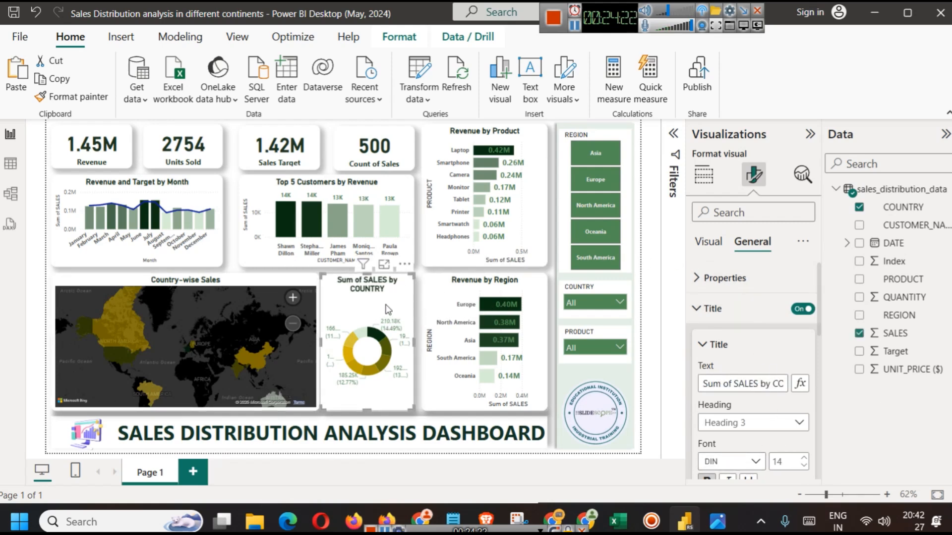
left_click(719, 242)
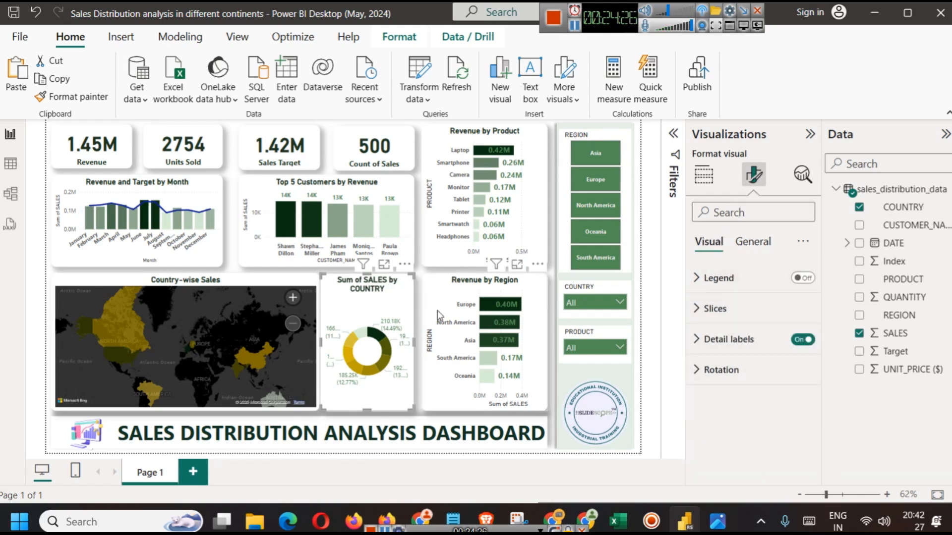
left_click(703, 174)
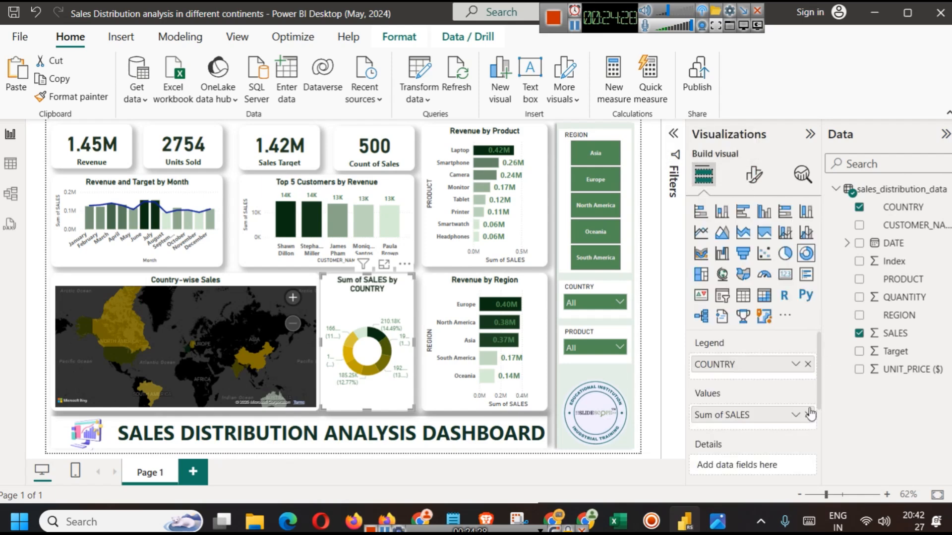
left_click_drag(919, 352, 809, 424)
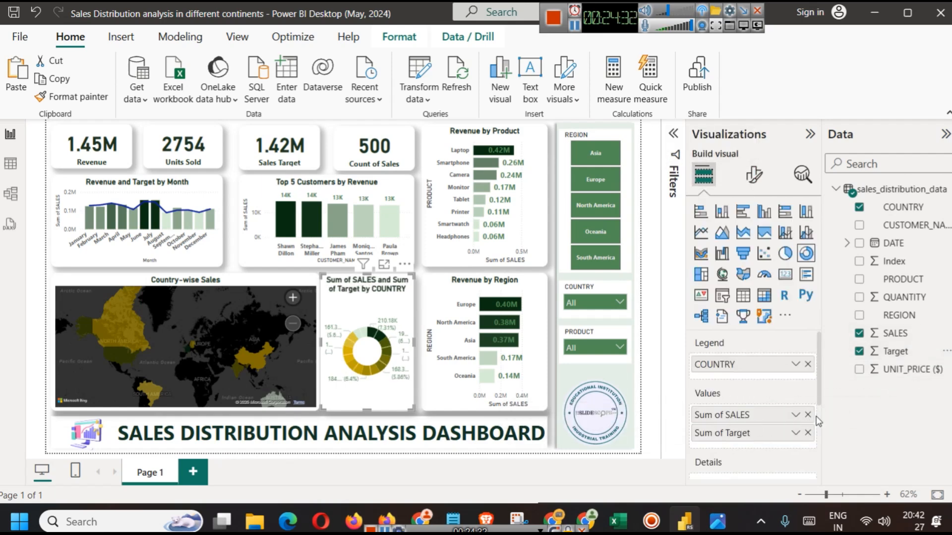
left_click(807, 417)
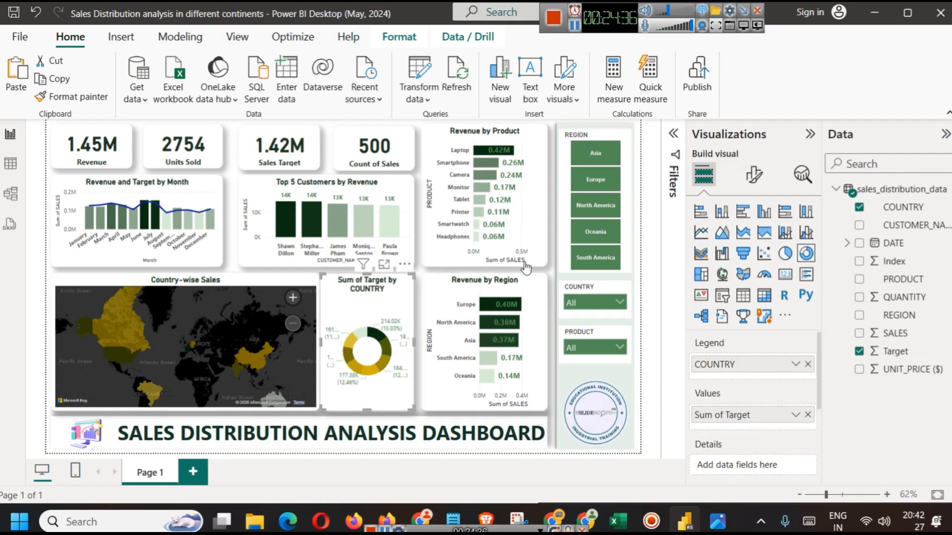
Title the donut chart "Country-wise Target".
left_click(753, 174)
left_click(752, 242)
left_click(709, 308)
left_click(735, 383)
key("ctrl+a")
type("Co")
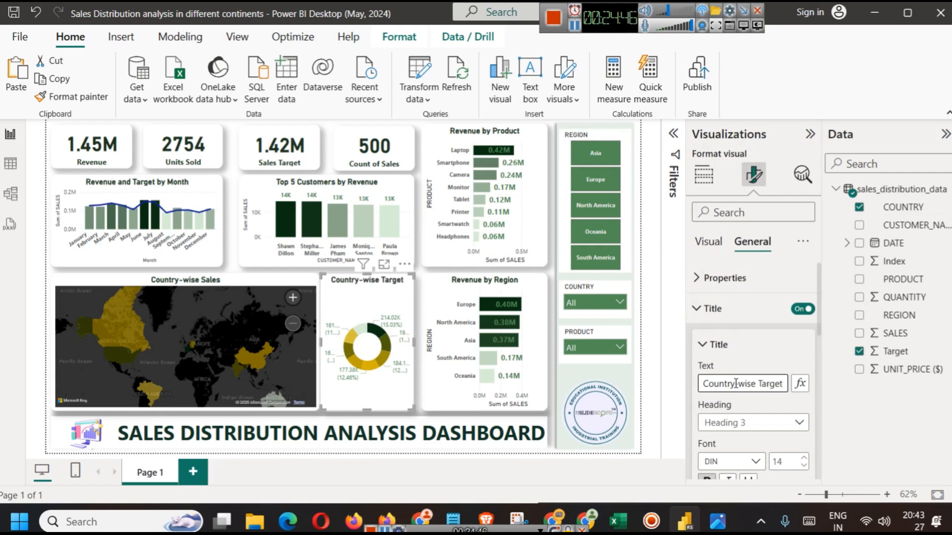
Change the filled map's title to "Country-wise Revenue".
left_click(246, 292)
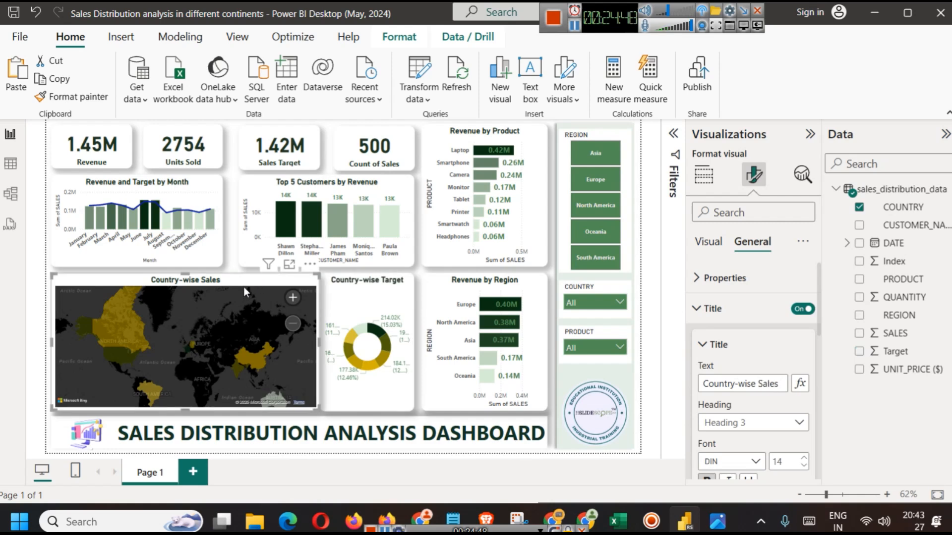
double_click(768, 383)
type("Revenue")
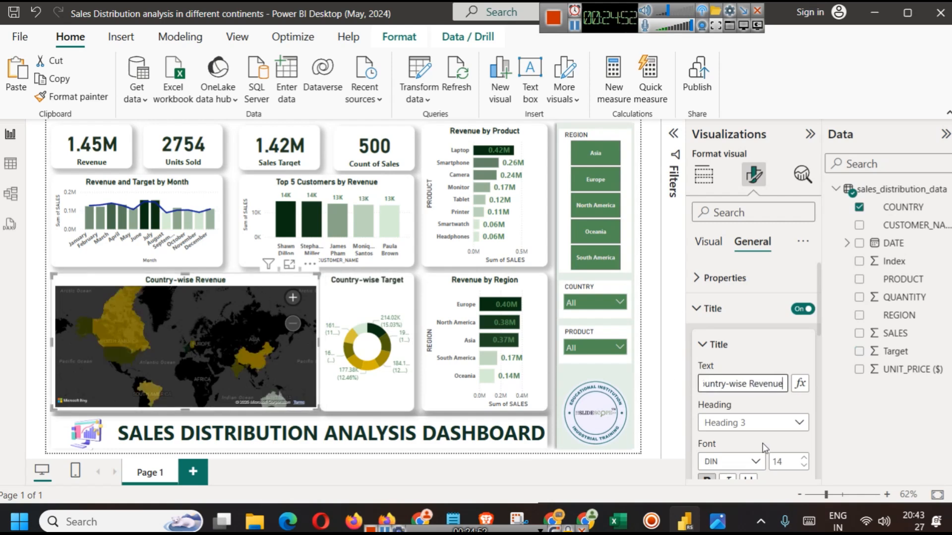
left_click(890, 443)
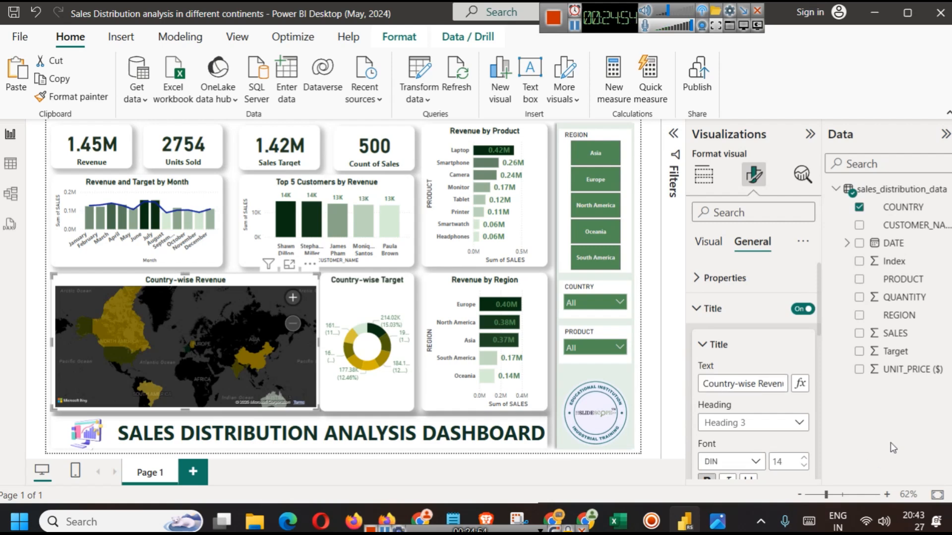
left_click(390, 437)
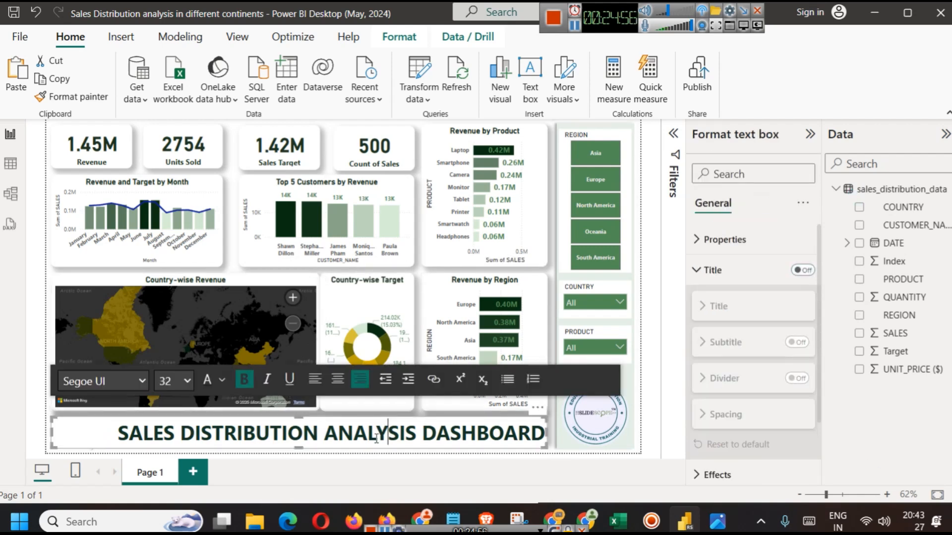
Narrow the Country-wise Target donut chart slightly from the edge facing the map.
left_click(337, 305)
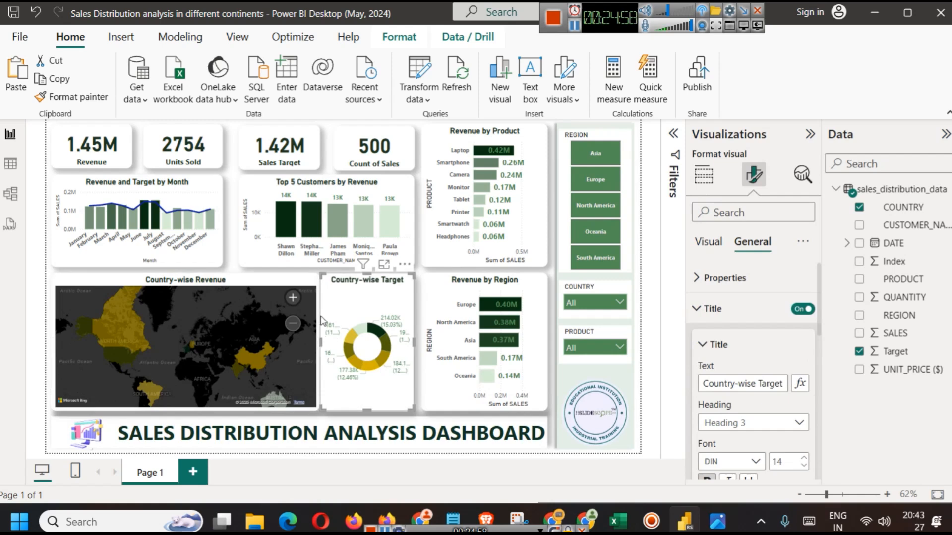
left_click_drag(321, 339, 327, 349)
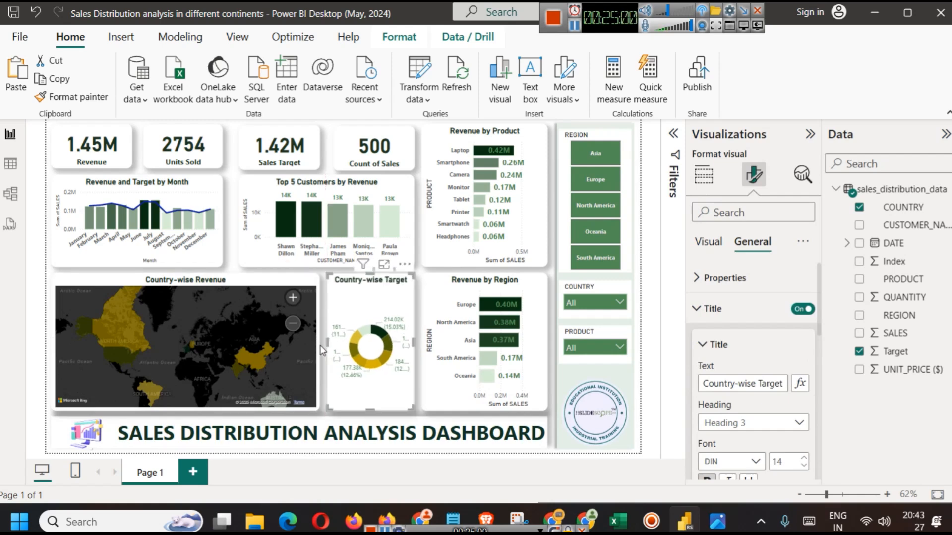
left_click(425, 312)
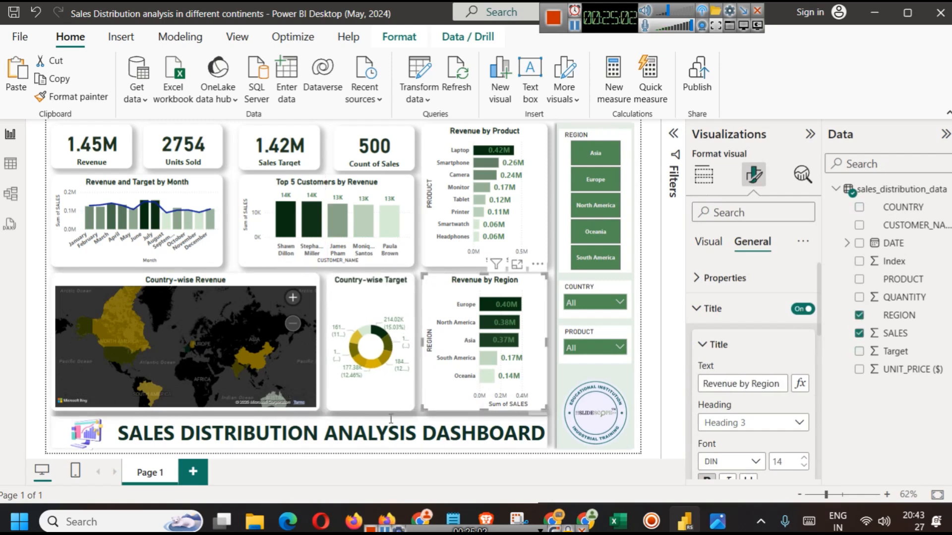
Set the donut chart's detail label contents to Category and make the label values bold.
left_click(388, 391)
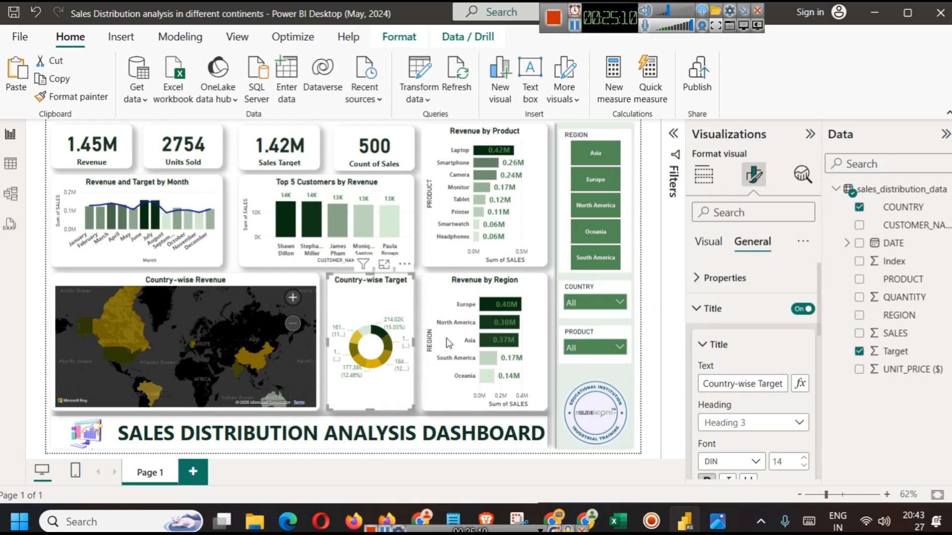
left_click(718, 309)
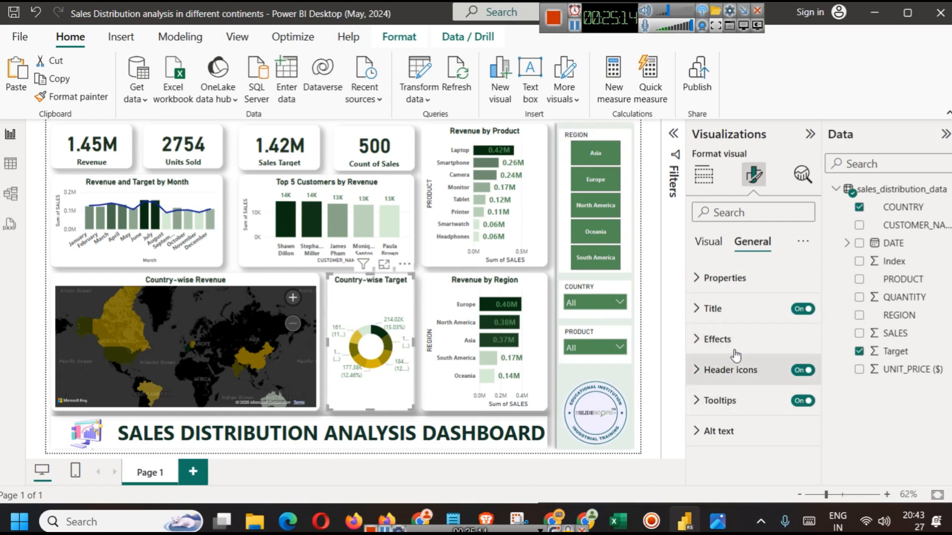
left_click(724, 247)
left_click(729, 340)
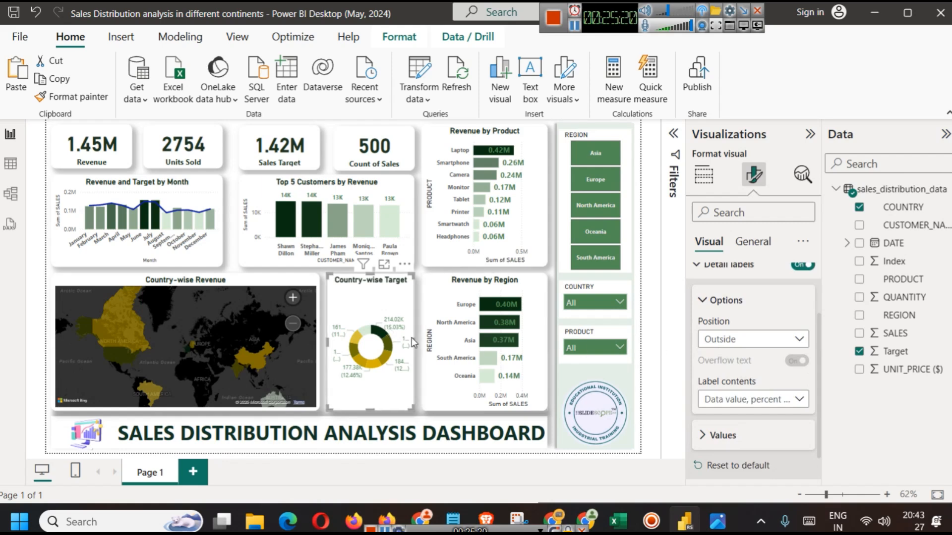
left_click(732, 399)
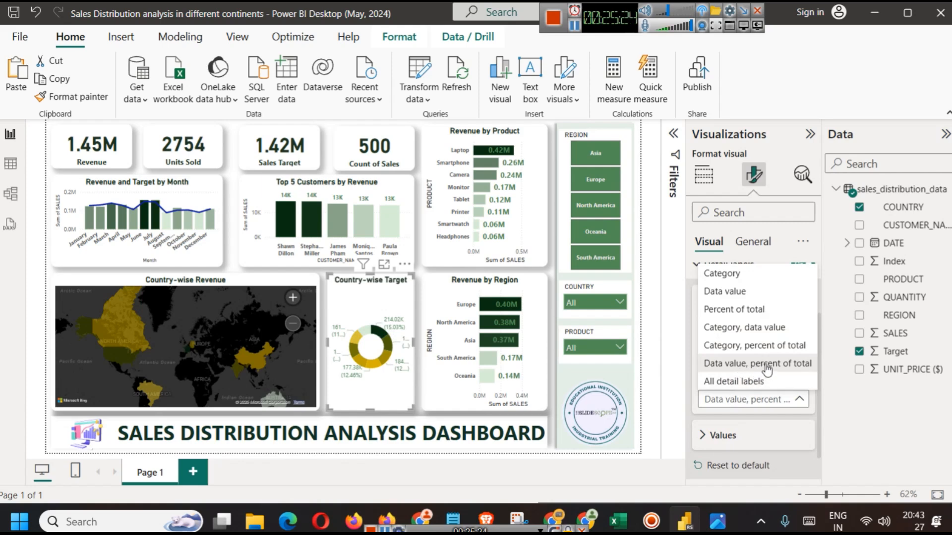
left_click(735, 275)
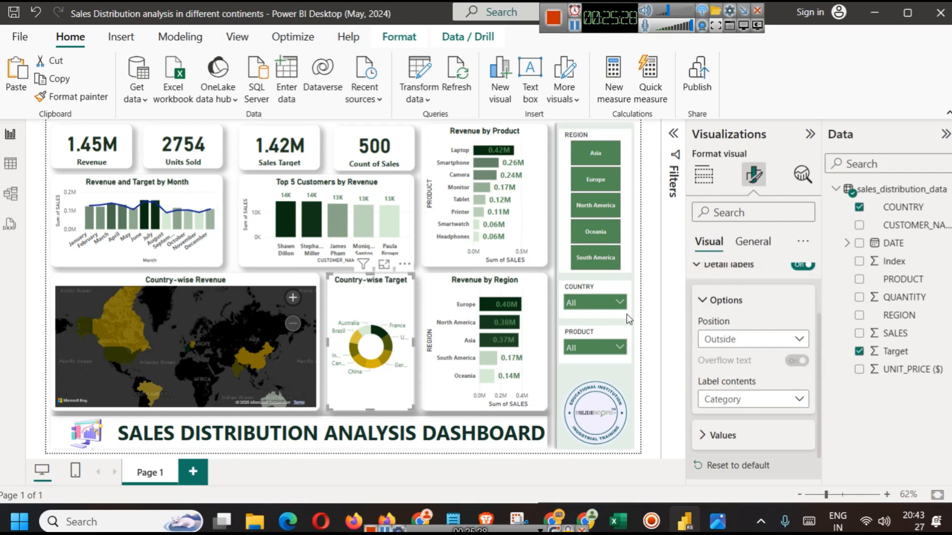
scroll(743, 376, "down", 1)
left_click(745, 409)
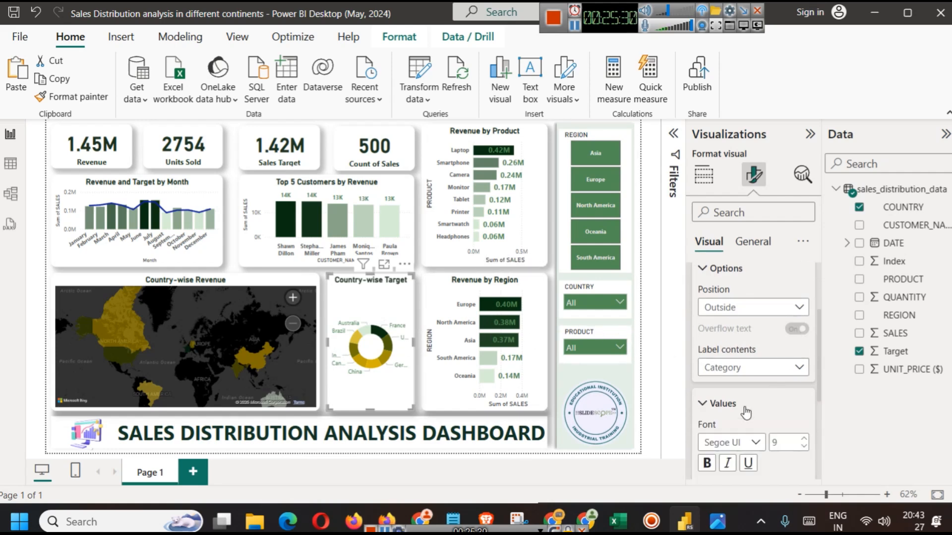
scroll(744, 411, "down", 2)
left_click(707, 390)
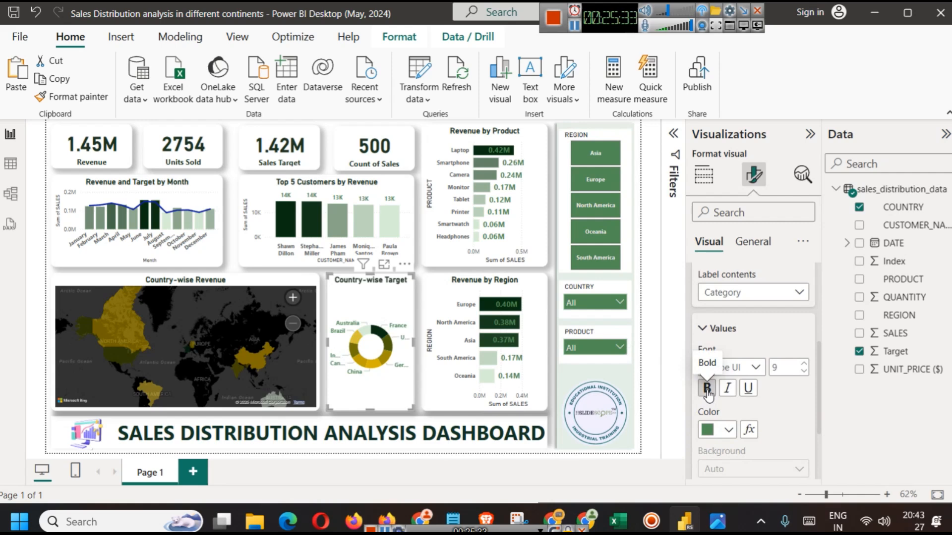
Enlarge the donut chart in focus mode, set its label contents to "Category, percent of total", and return to the report.
left_click(383, 266)
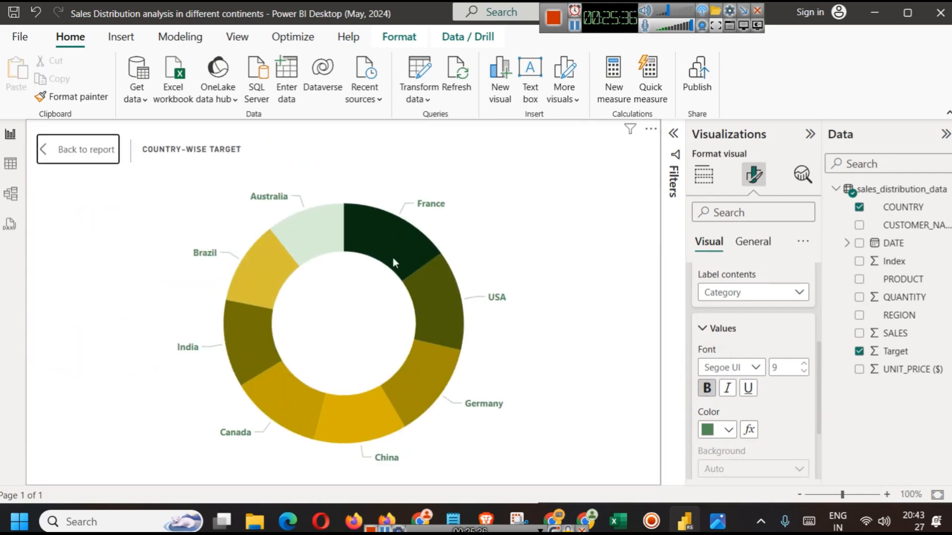
left_click(731, 294)
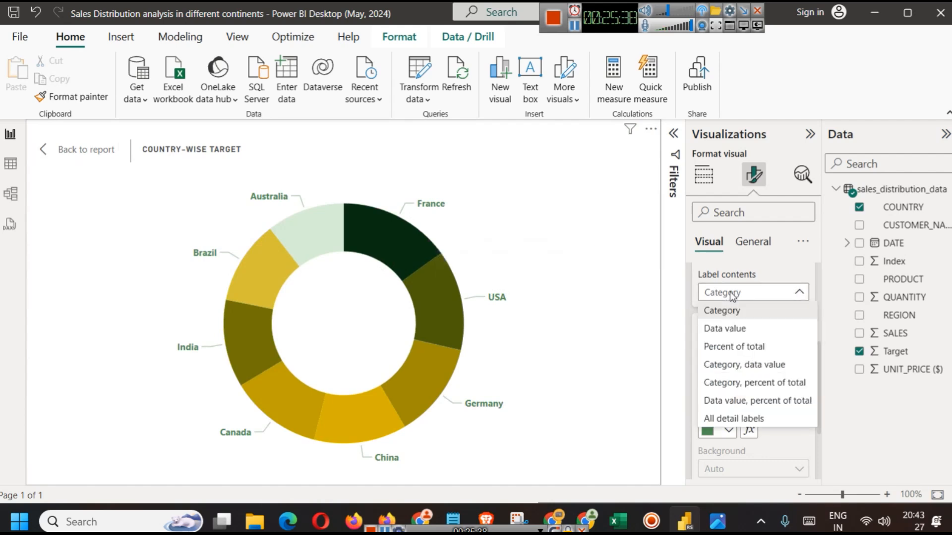
left_click(745, 368)
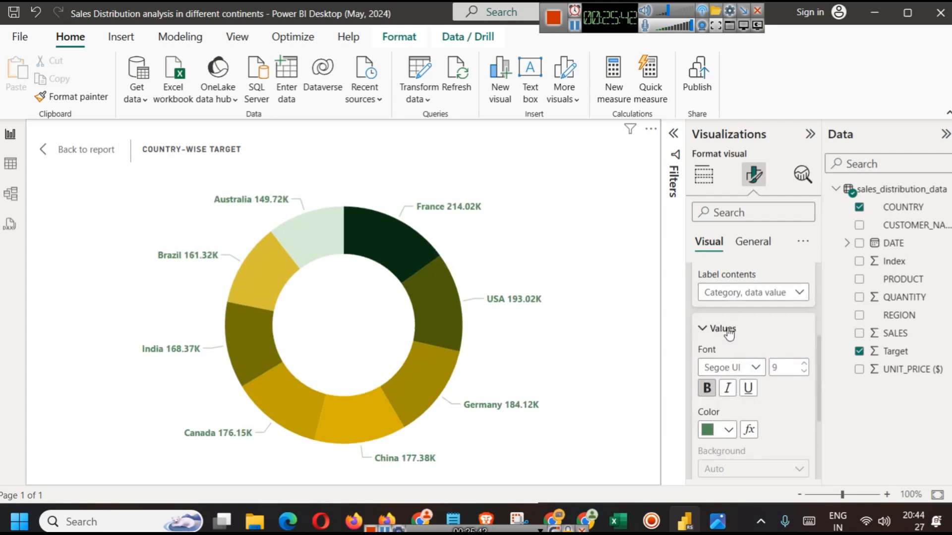
left_click(772, 296)
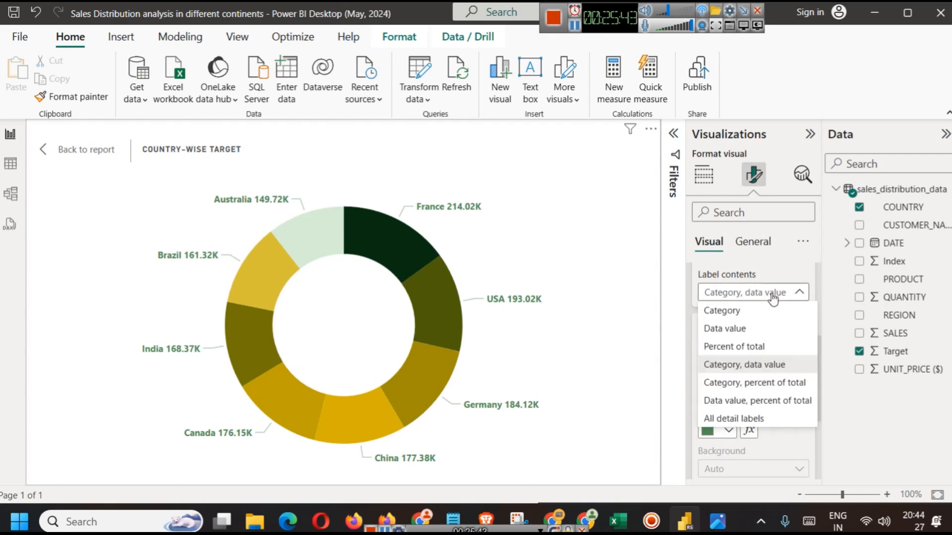
left_click(733, 384)
left_click(99, 149)
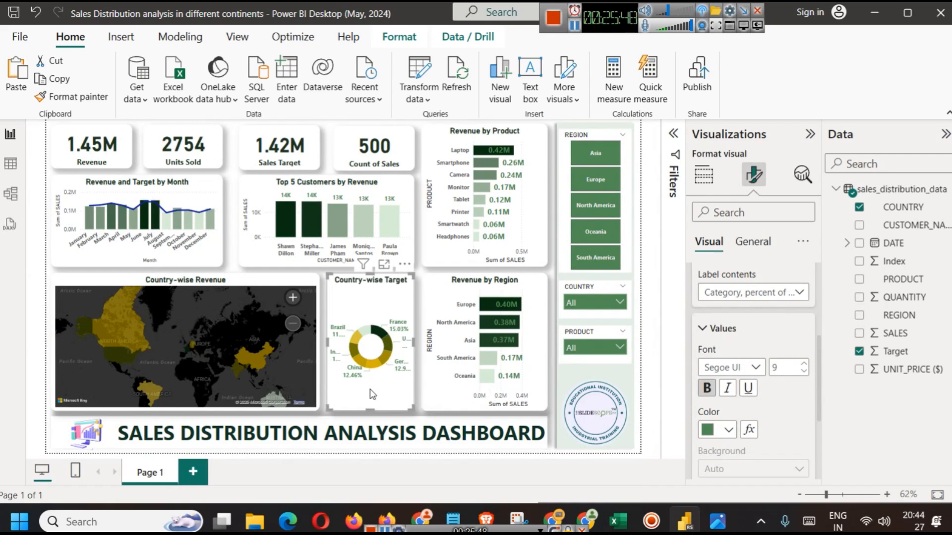
Narrow the Country-wise Revenue map and widen the donut chart into the freed space.
mouse_move(319, 341)
left_mouse_down()
mouse_move(284, 338)
mouse_move(313, 334)
mouse_move(290, 331)
mouse_move(306, 343)
left_mouse_up()
left_click(330, 344)
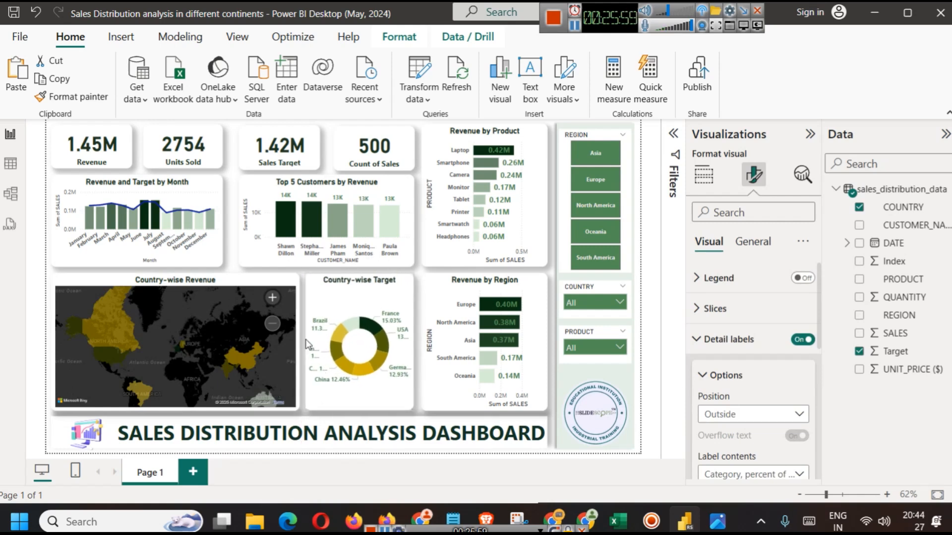
left_click(364, 431)
Turn on the donut chart's legend and position it at Bottom center.
left_click(400, 300)
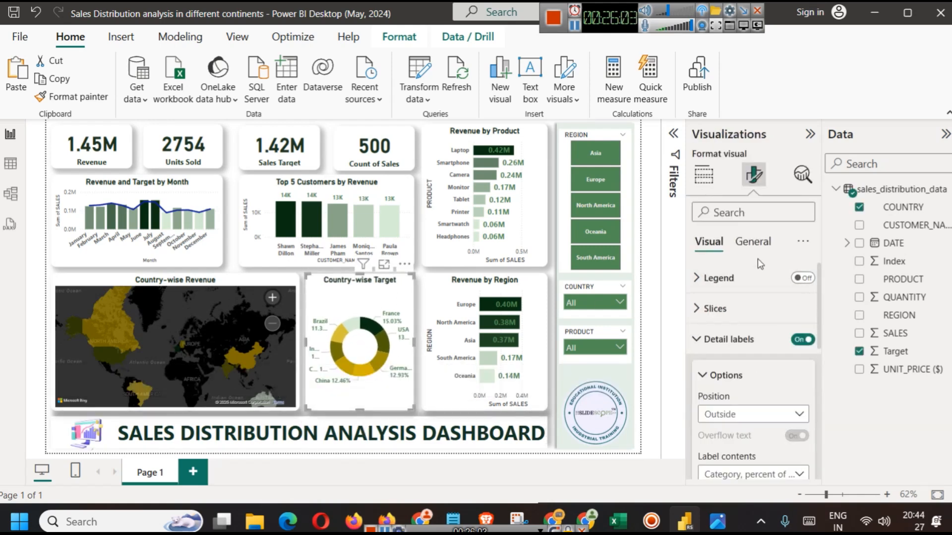
left_click(802, 278)
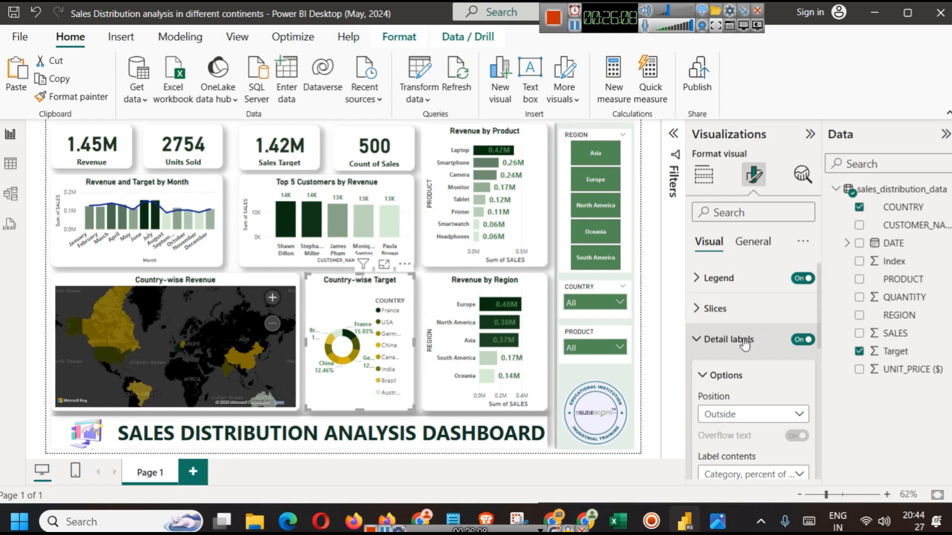
scroll(786, 382, "down", 2)
scroll(786, 382, "up", 2)
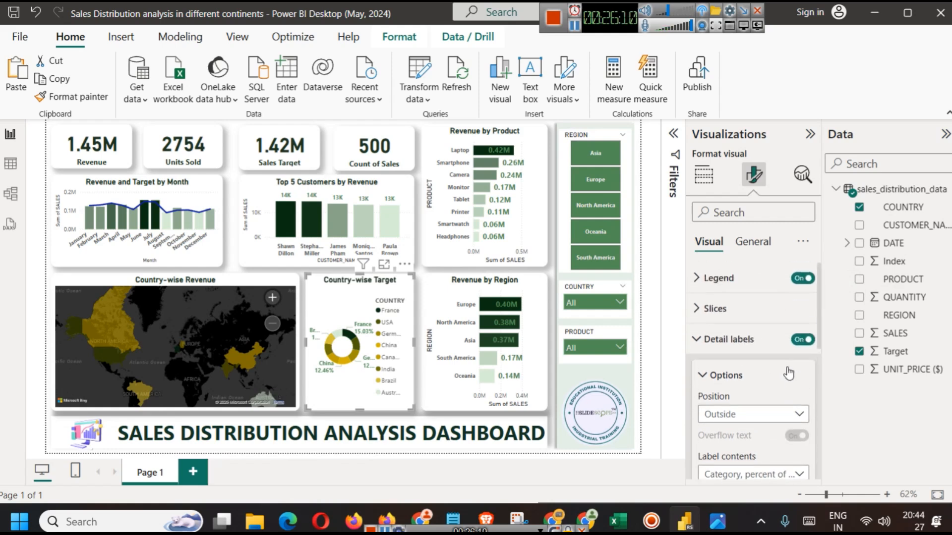
left_click(743, 281)
left_click(738, 353)
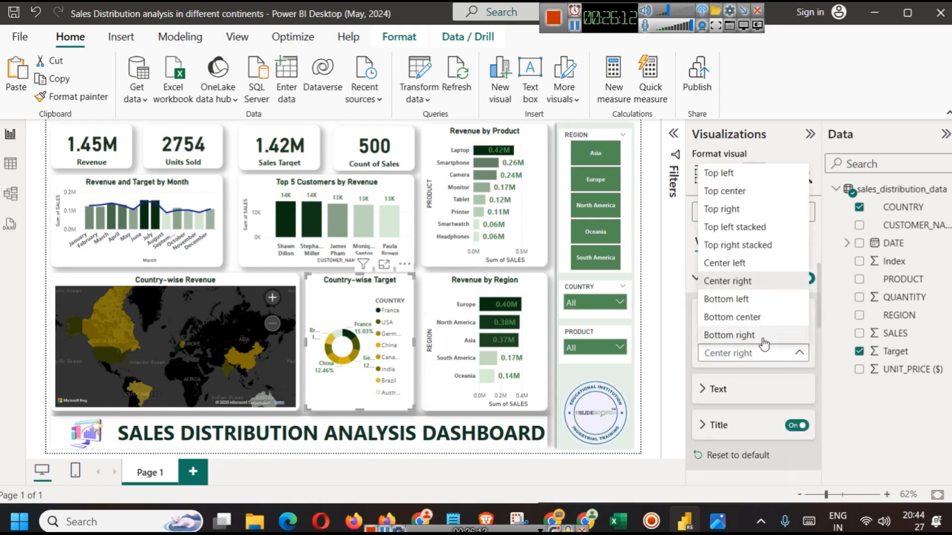
left_click(754, 318)
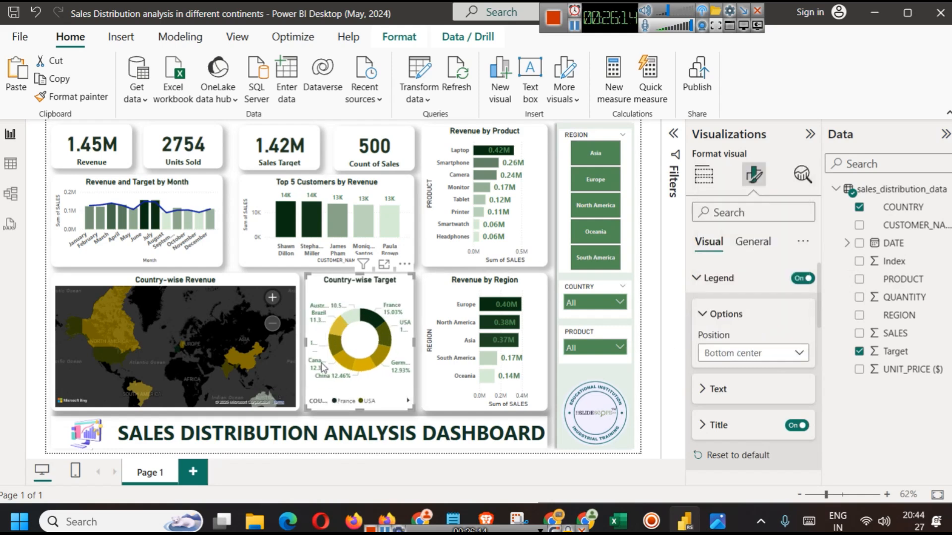
Page through the donut's legend entries, test cross-filtering the dashboard by France, and clear the selection.
left_click(408, 402)
left_click(337, 402)
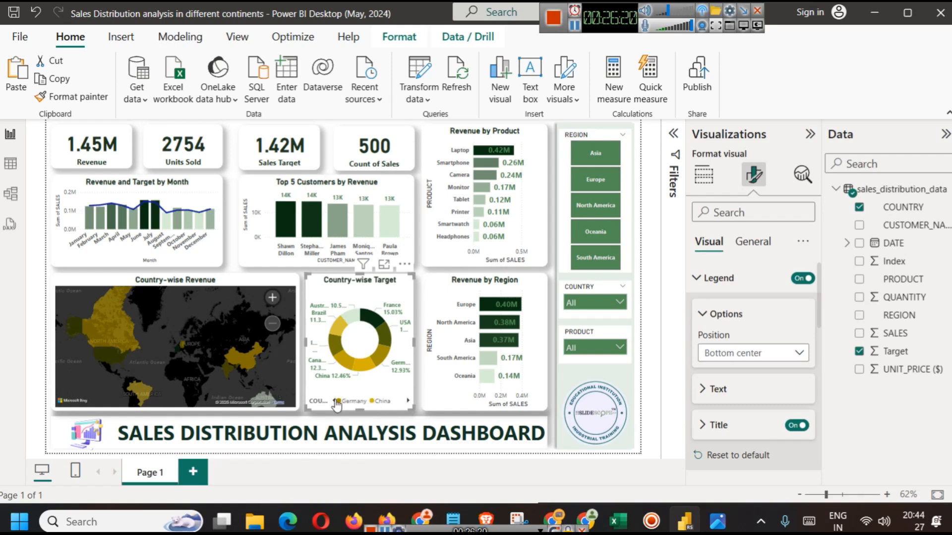
left_click(336, 401)
left_click(377, 319)
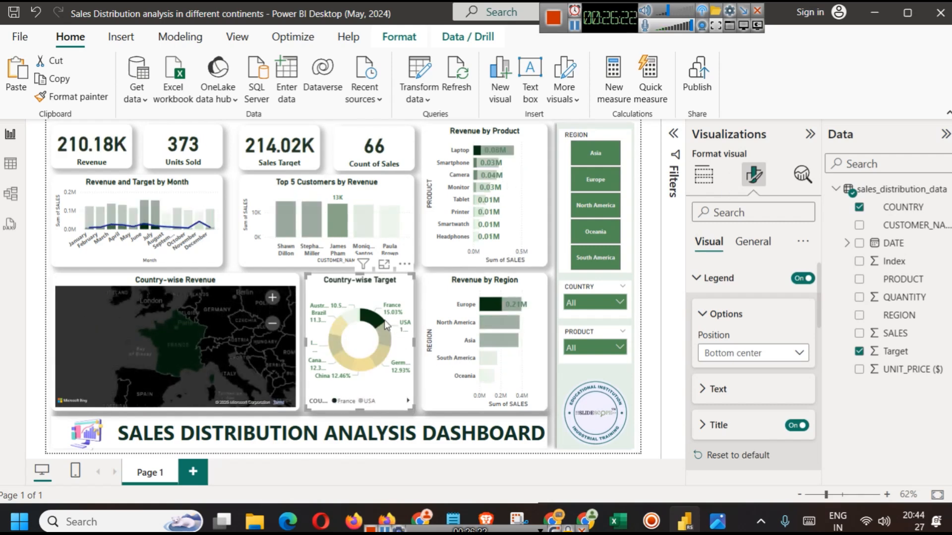
left_click(380, 341)
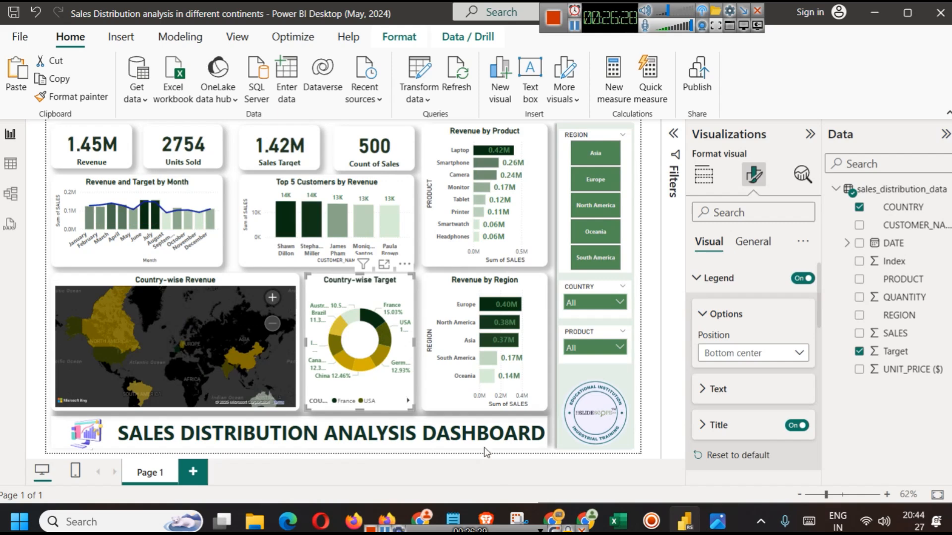
left_click(574, 25)
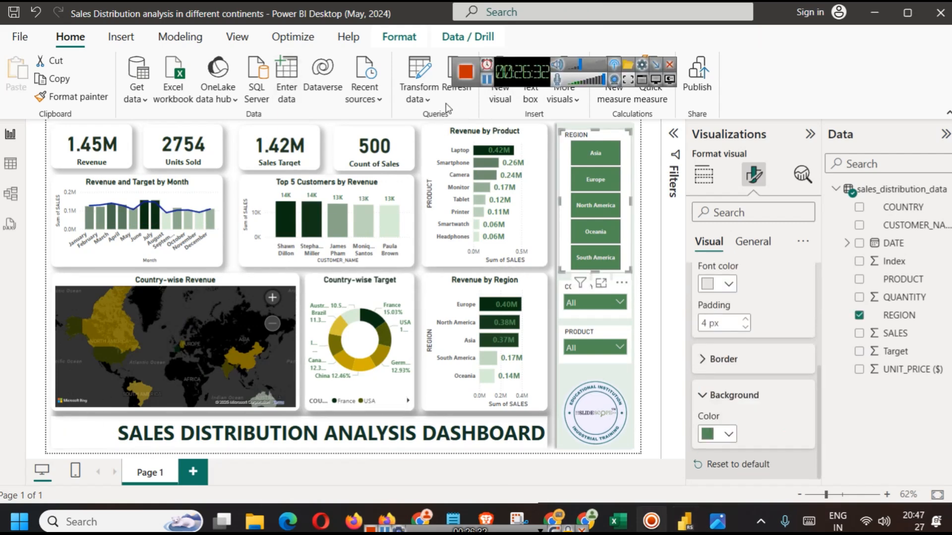
left_click_drag(523, 67, 670, 29)
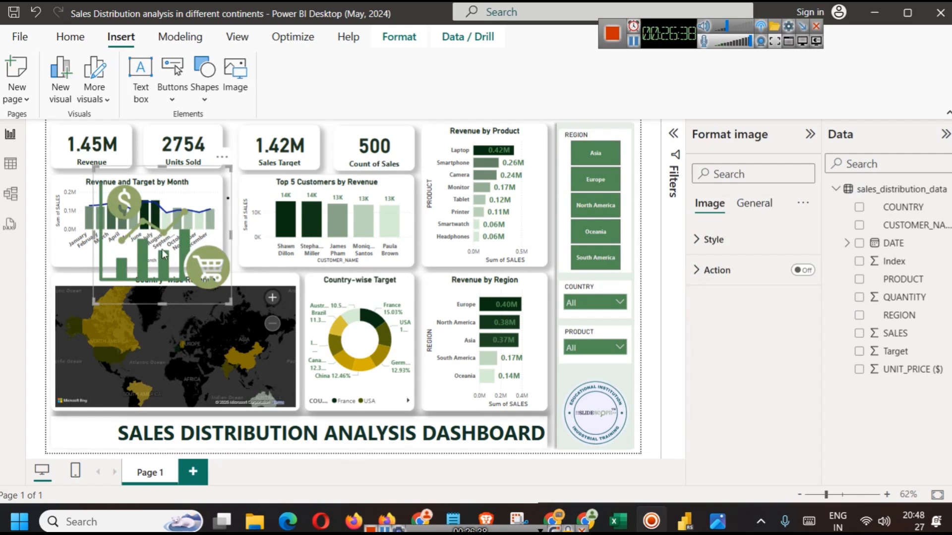
Shrink the inserted sales chart and cart image to the heading's height and place it just before the dashboard title.
left_click_drag(170, 279, 128, 429)
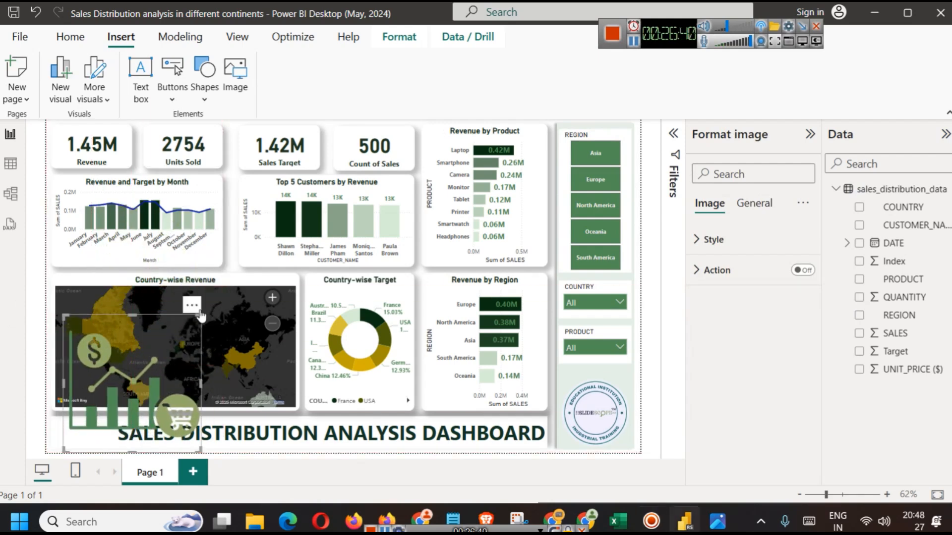
left_click_drag(200, 315, 99, 462)
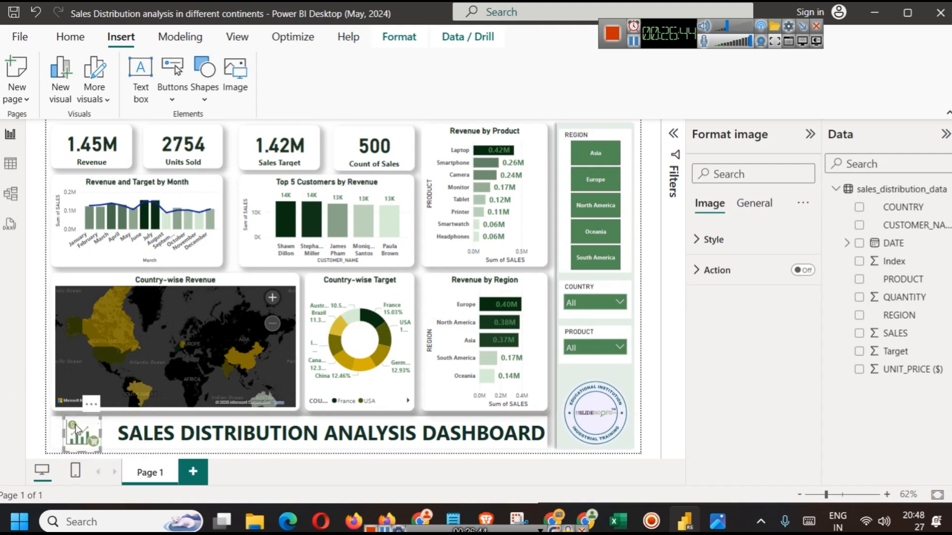
left_click_drag(75, 424, 80, 426)
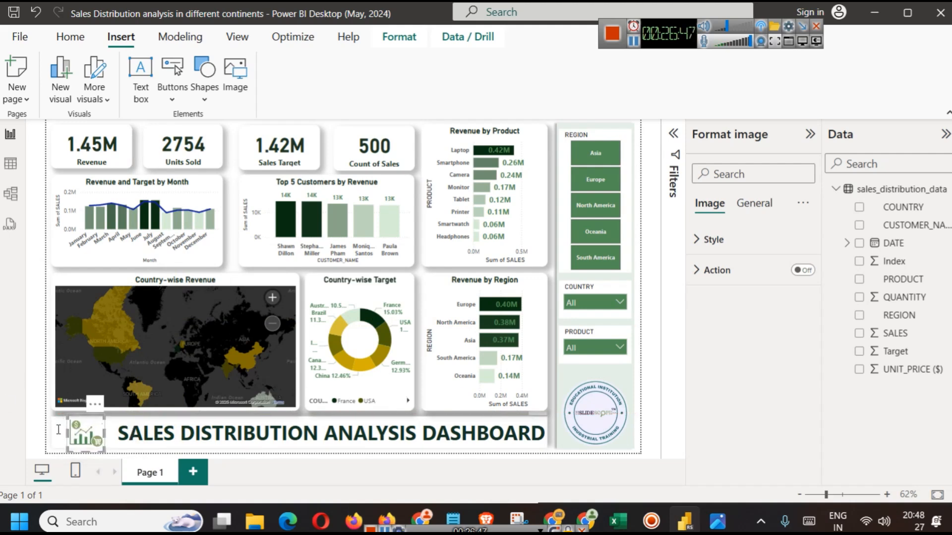
Deselect the image and collapse the Visualizations and Data panes to give the finished dashboard more room.
left_click(228, 274)
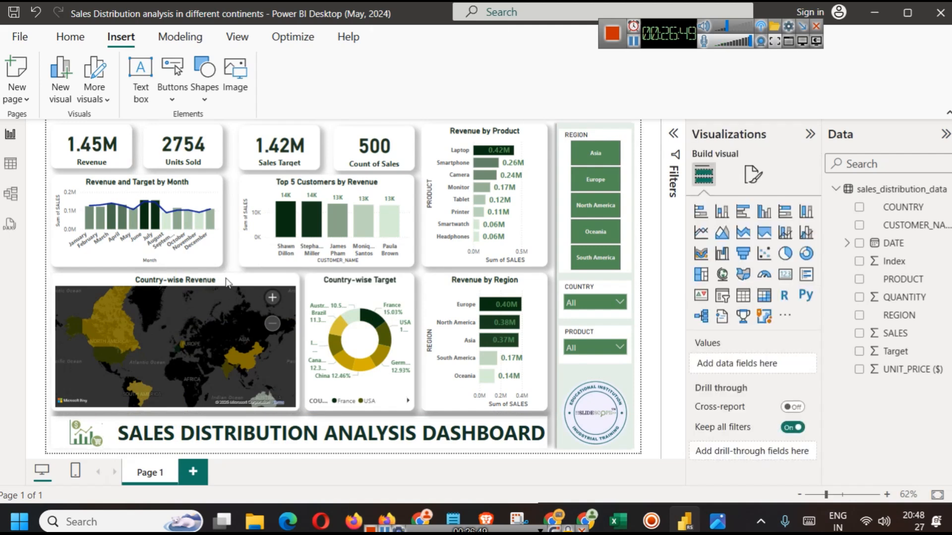
left_click(809, 134)
left_click(944, 134)
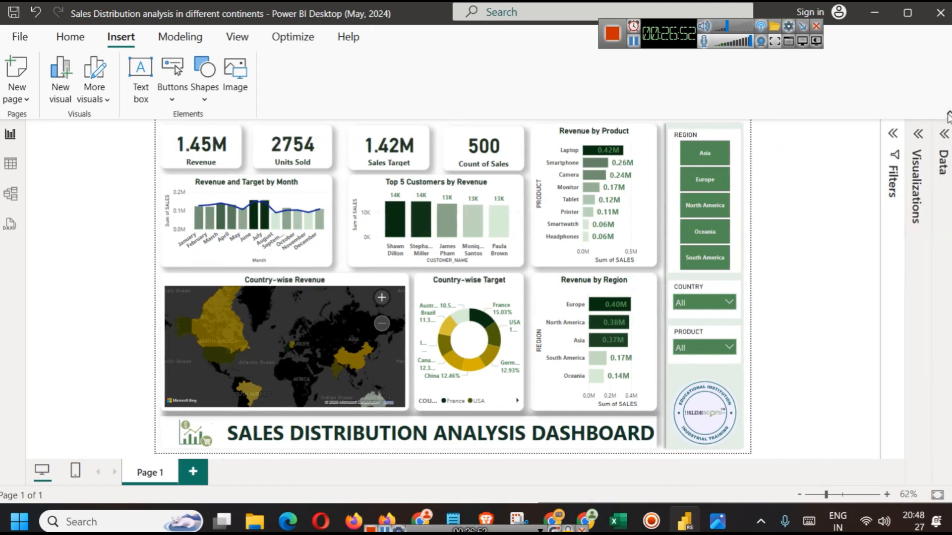
Collapse the ribbon to its compact single-line layout so the dashboard canvas gets more room.
left_click(947, 113)
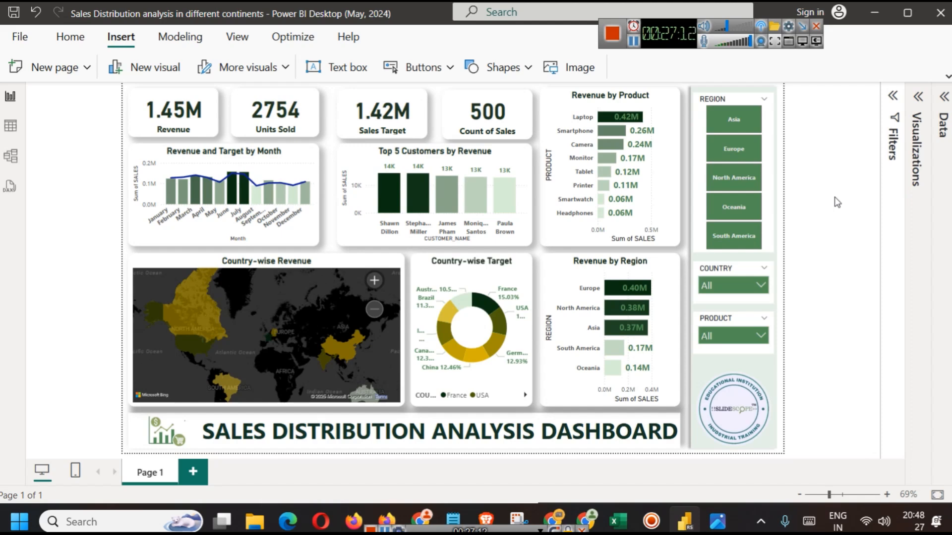
Try turning off the Y-axis values on the Revenue by Product and Revenue by Region bar charts.
left_click(920, 97)
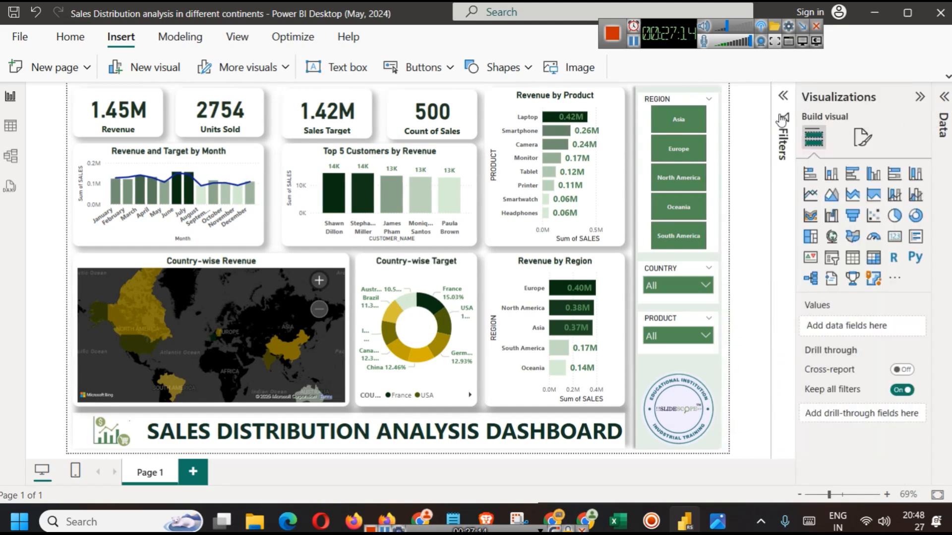
left_click(537, 108)
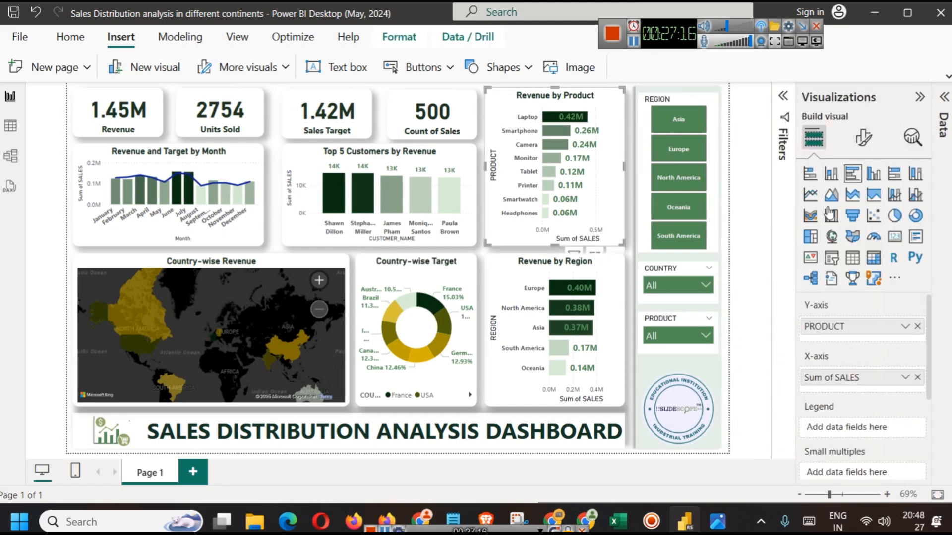
left_click(862, 138)
left_click(807, 241)
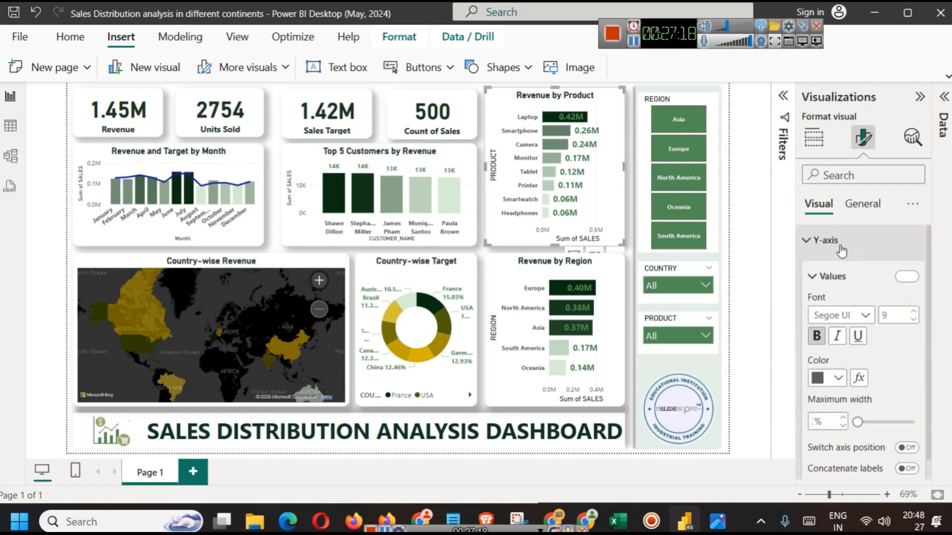
left_click(907, 277)
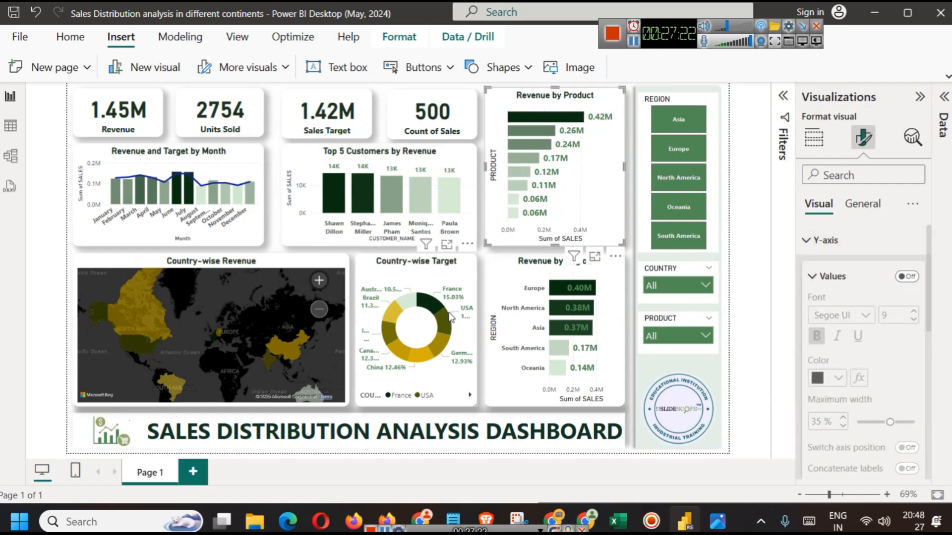
left_click(525, 275)
left_click(904, 276)
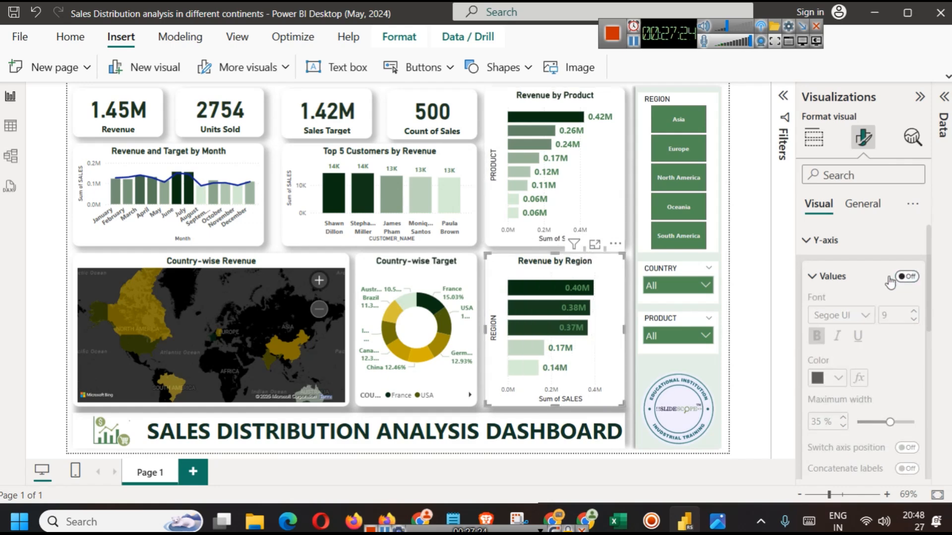
left_click(355, 253)
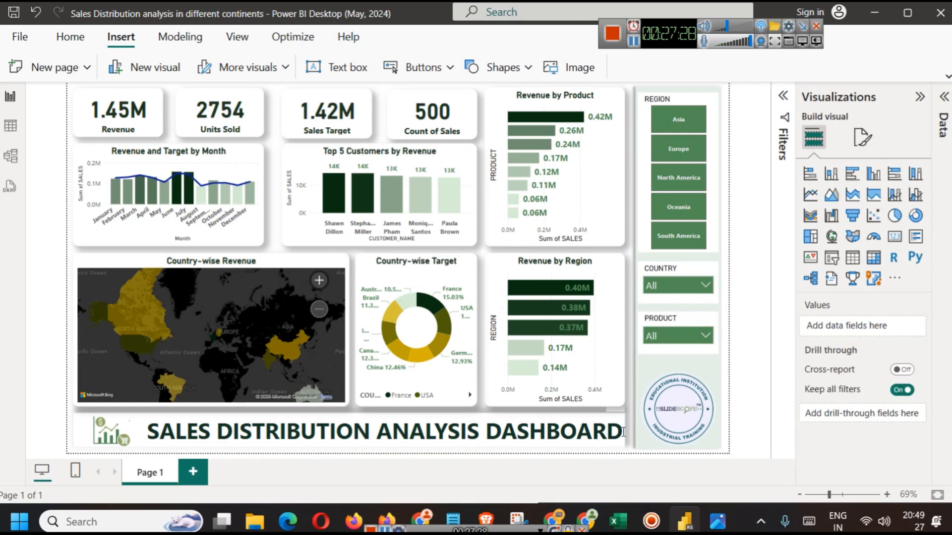
Undo hiding the Y-axis values on both revenue bar charts, deselect the chart and collapse the Visualizations pane.
key("ctrl+z")
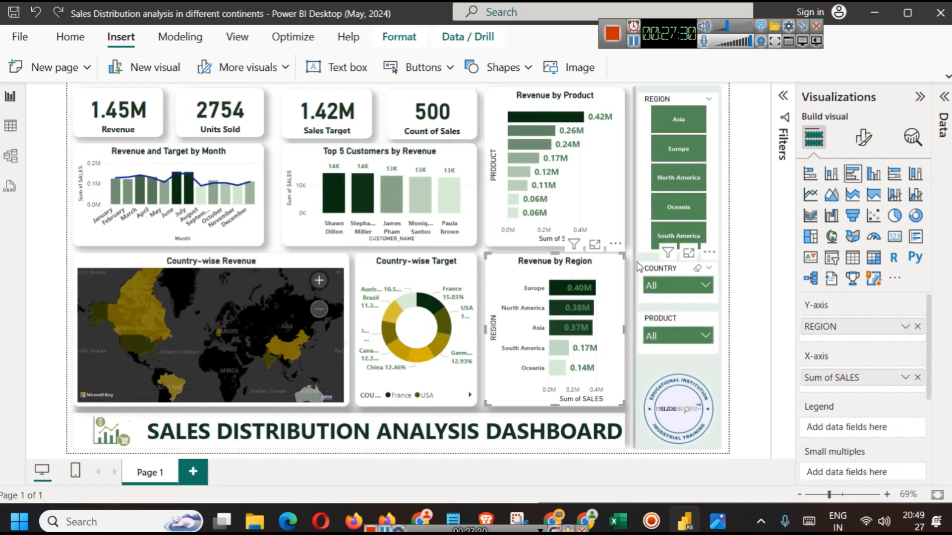
key("ctrl+z")
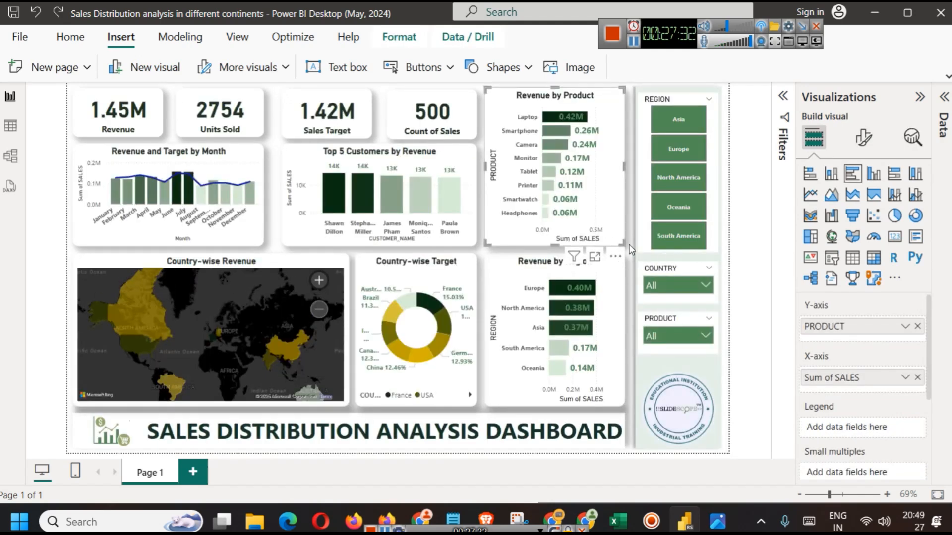
left_click(629, 248)
left_click(917, 98)
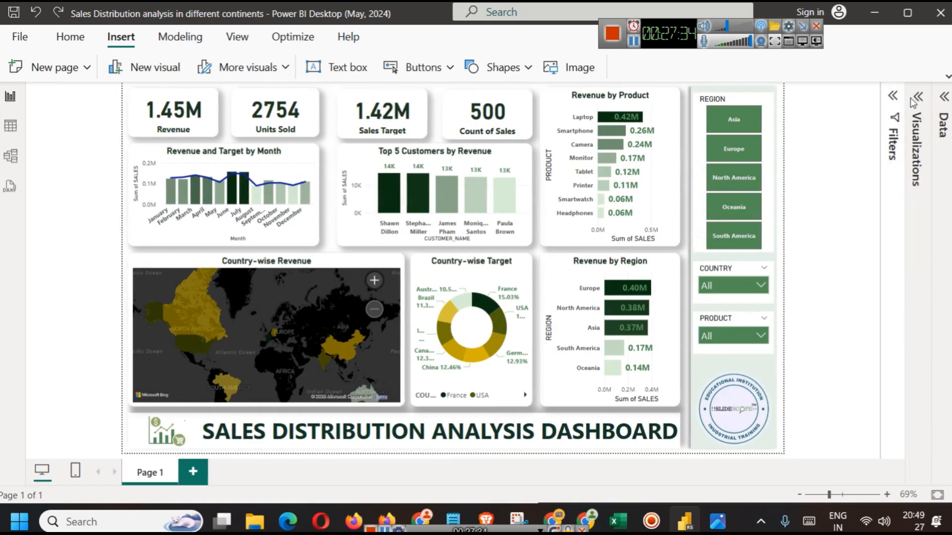